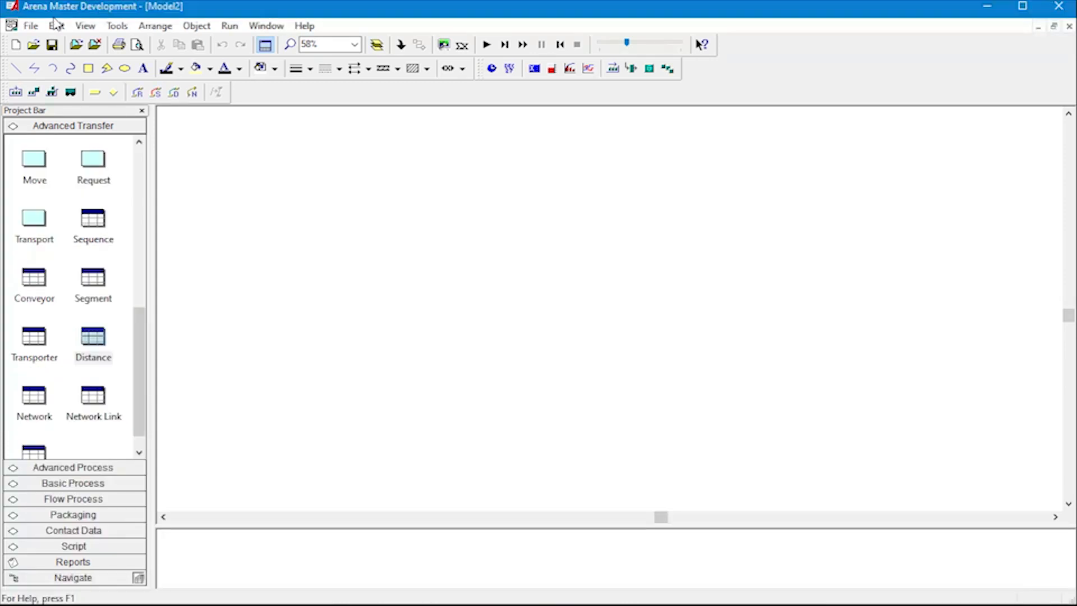
# - Start saving the model under a new name and enter "Program Pengenalan 2" as the file name
pyautogui.click(40, 27)
pyautogui.click(70, 116)
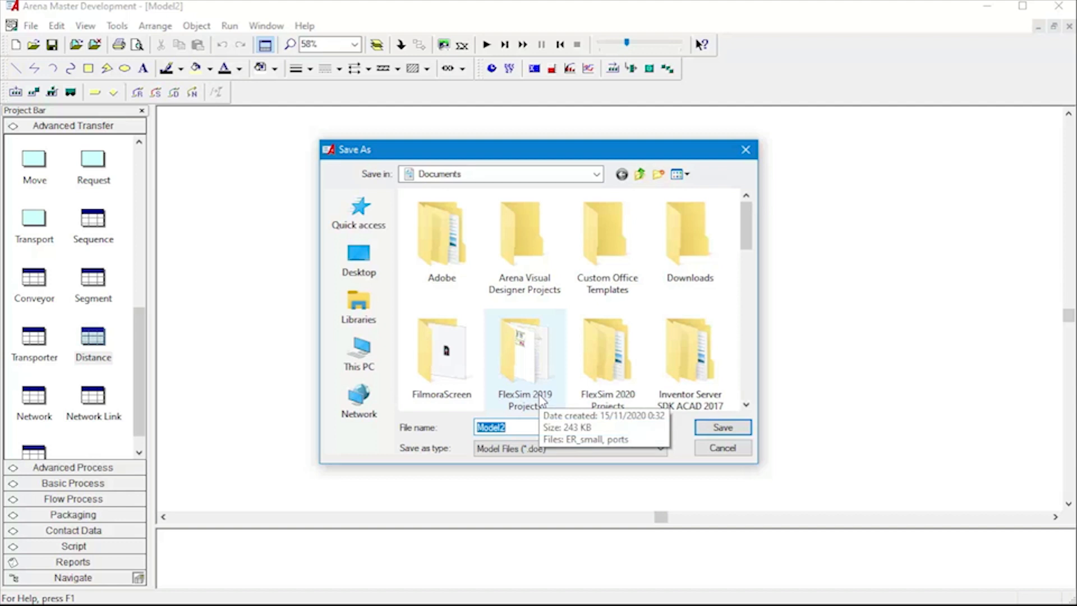
pyautogui.write('Program Pengenalan 3')
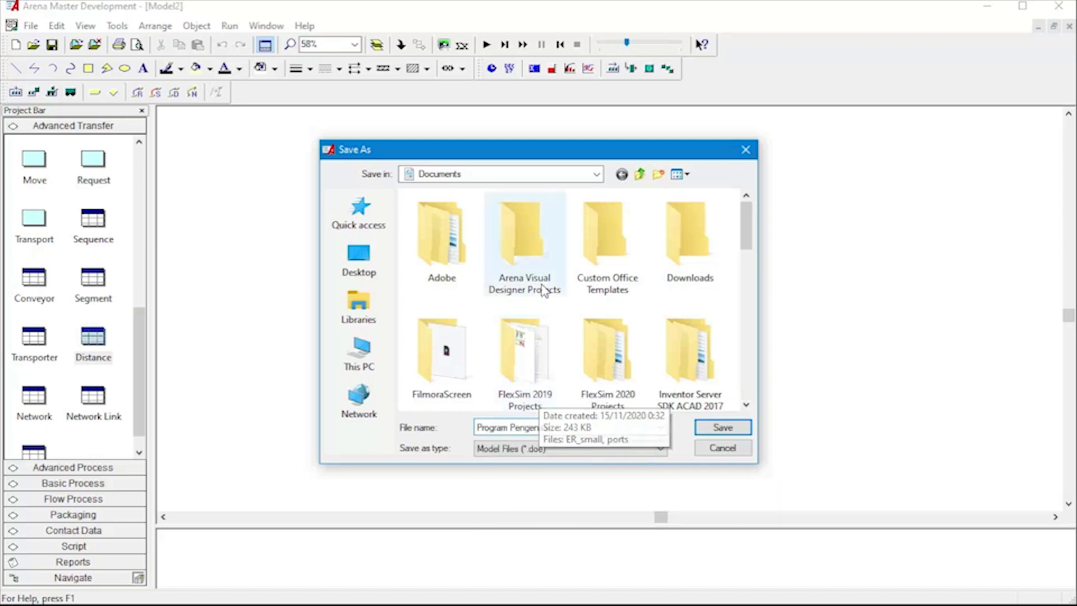
pyautogui.press('BackSpace')
pyautogui.write('a')
pyautogui.press('BackSpace')
pyautogui.write('lan')
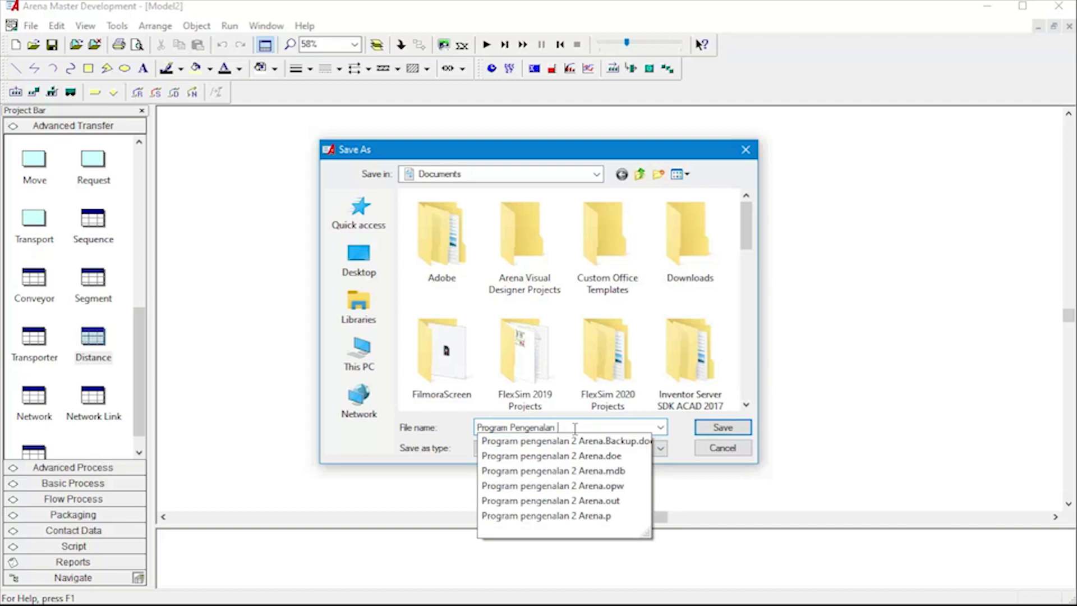
pyautogui.write(' 2')
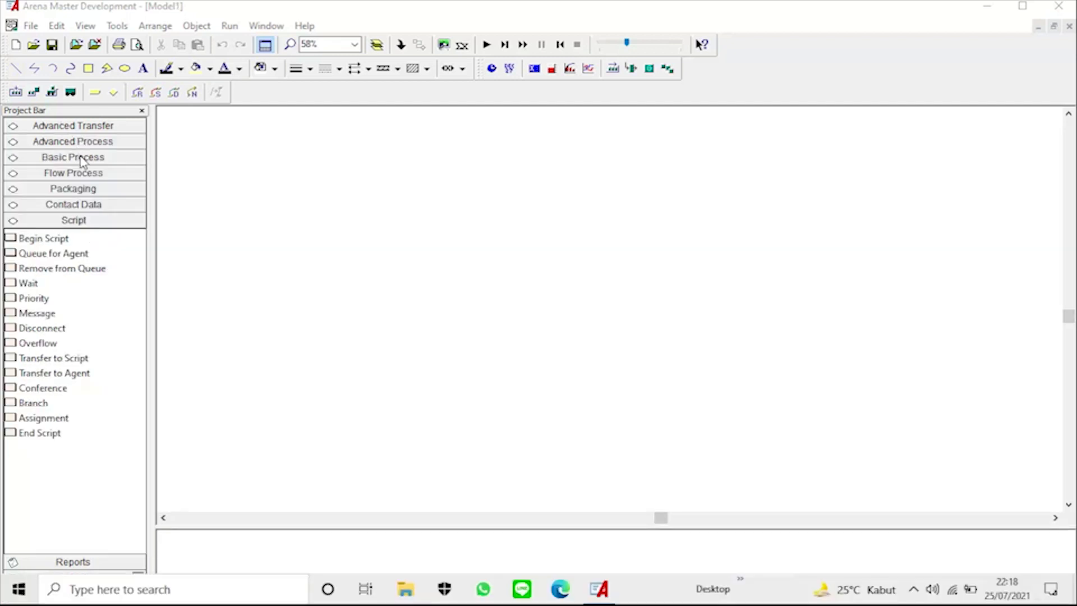
# - Add a Create module from Basic Process, named "Kedatangan gelas" with entity type "Gelas datang"
pyautogui.click(82, 157)
pyautogui.moveTo(43, 197); pyautogui.dragTo(225, 164)
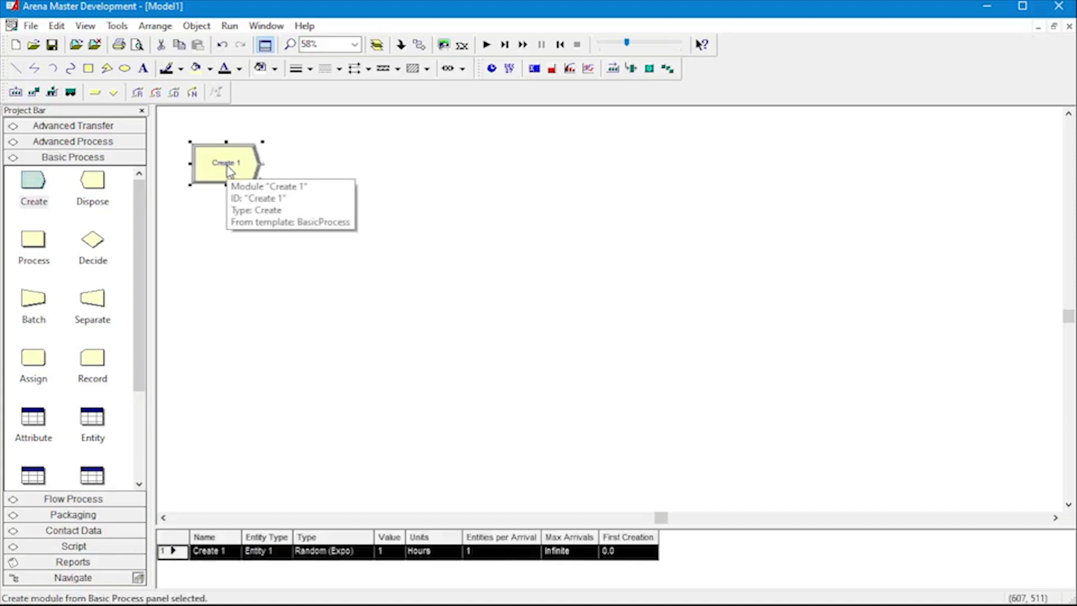
pyautogui.doubleClick(227, 170)
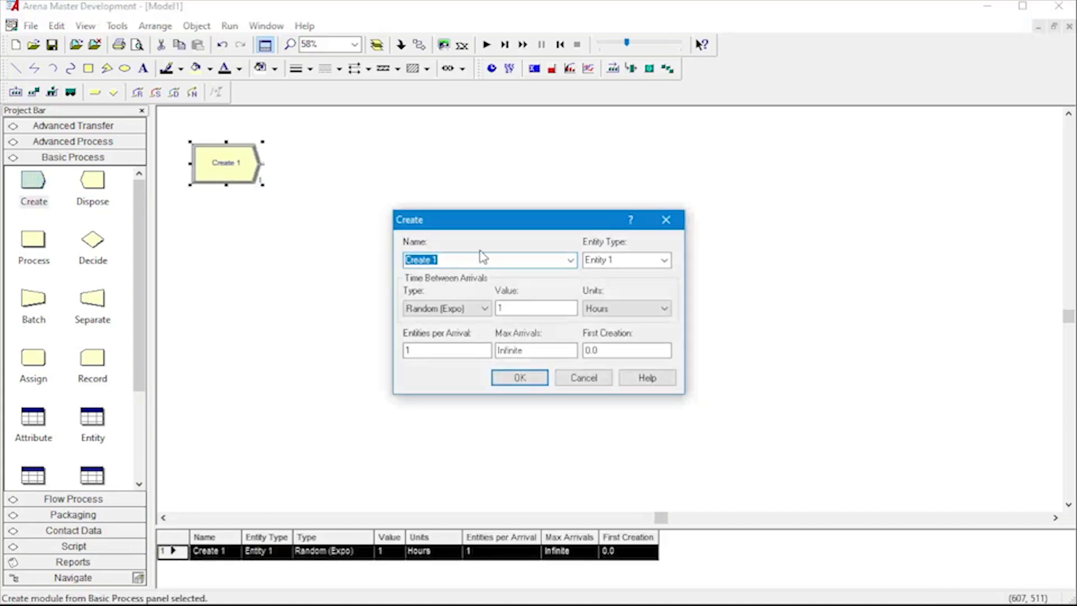
pyautogui.write('Kedatangan gelas')
pyautogui.tripleClick(612, 258)
pyautogui.write('Gelas ')
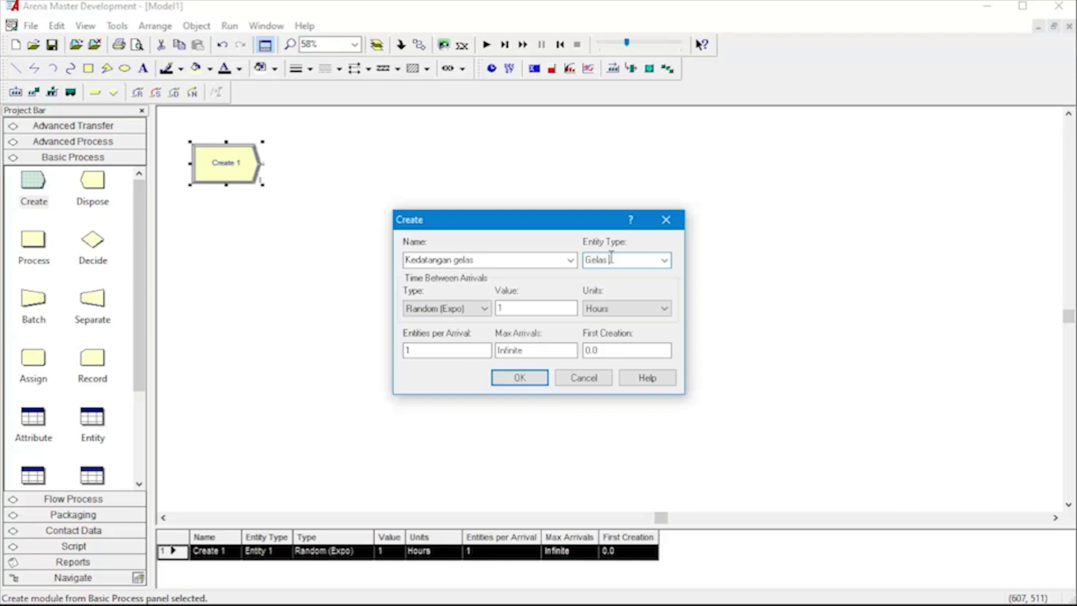
pyautogui.write('datang')
# - Set the Kedatangan gelas arrivals to a constant 5 minutes with 20 entities per arrival
pyautogui.click(415, 309)
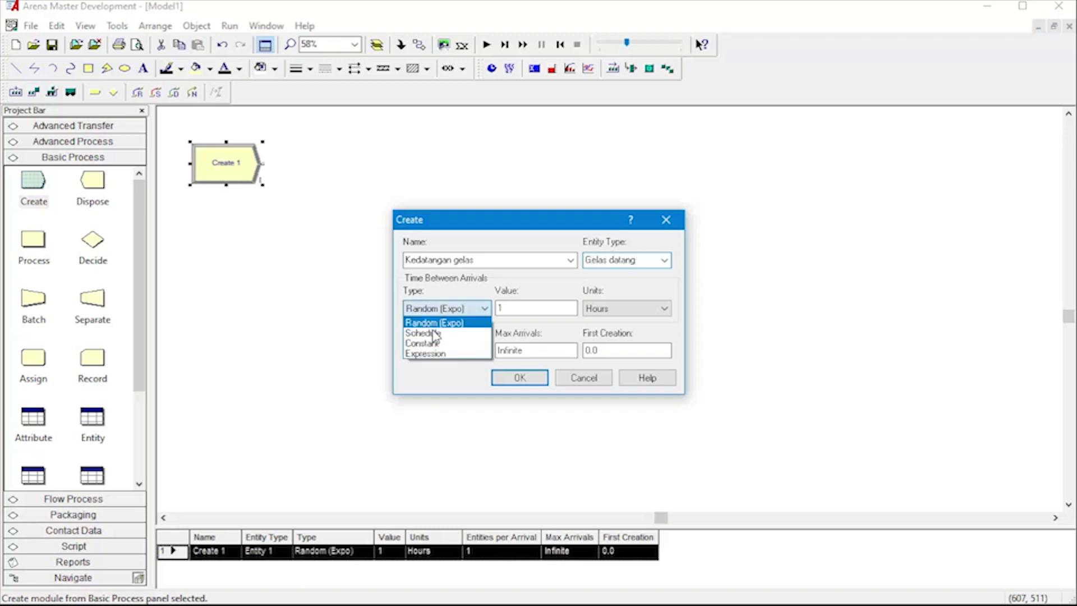
pyautogui.click(427, 343)
pyautogui.click(523, 308)
pyautogui.press('BackSpace')
pyautogui.write('5')
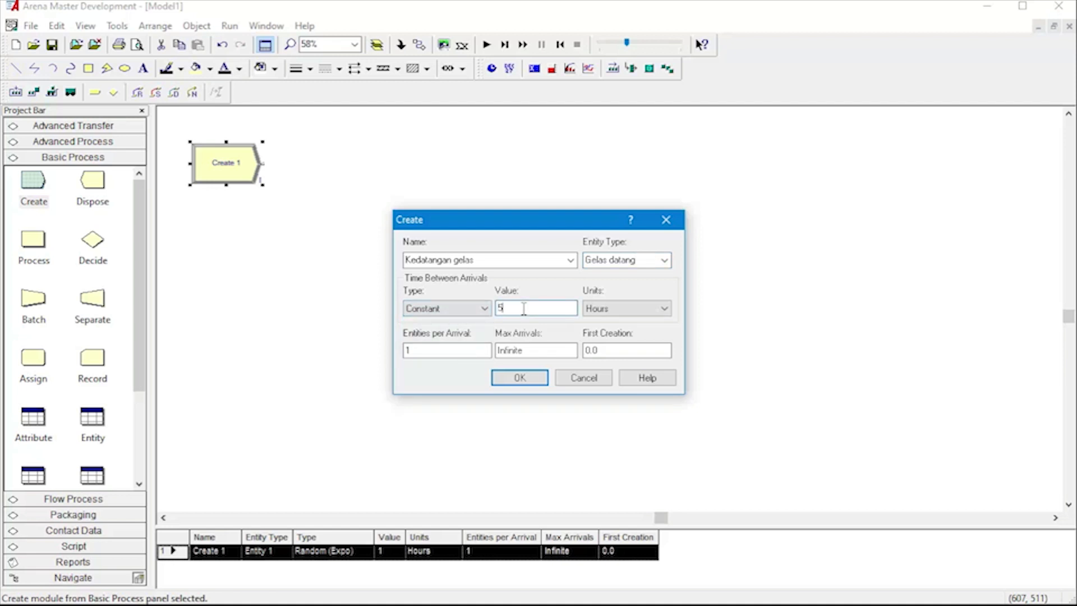
pyautogui.click(601, 309)
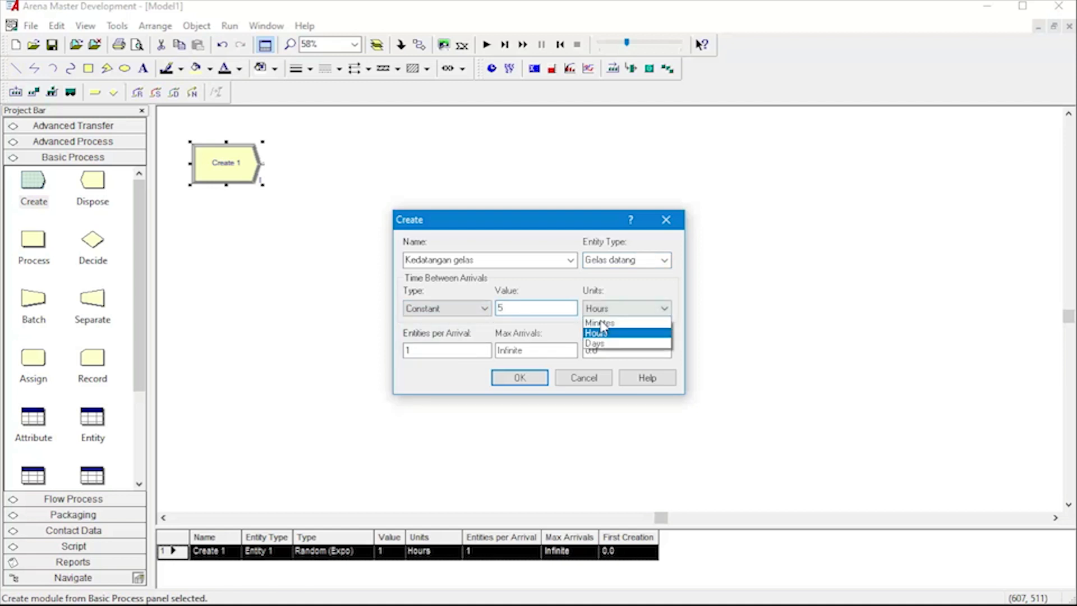
pyautogui.click(600, 329)
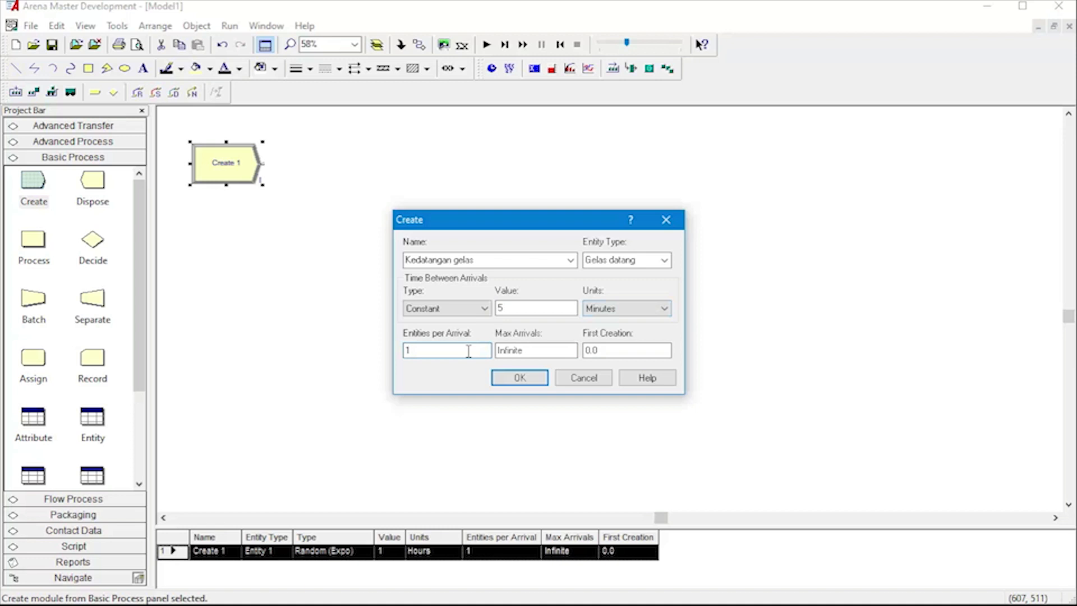
pyautogui.write('20')
pyautogui.click(519, 378)
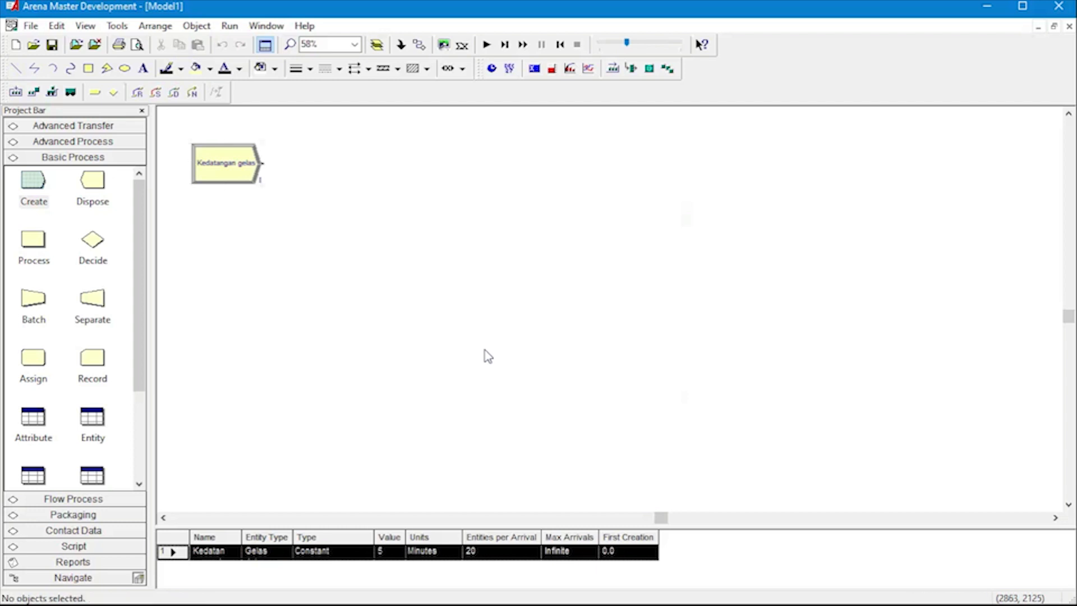
# - Add an Assign module beside the Kedatangan gelas module and name it "Assign kedatangan gelas"
pyautogui.moveTo(40, 370); pyautogui.dragTo(307, 173)
pyautogui.doubleClick(335, 169)
pyautogui.click(472, 252)
pyautogui.press('BackSpace')
pyautogui.write('kedatangan gelas')
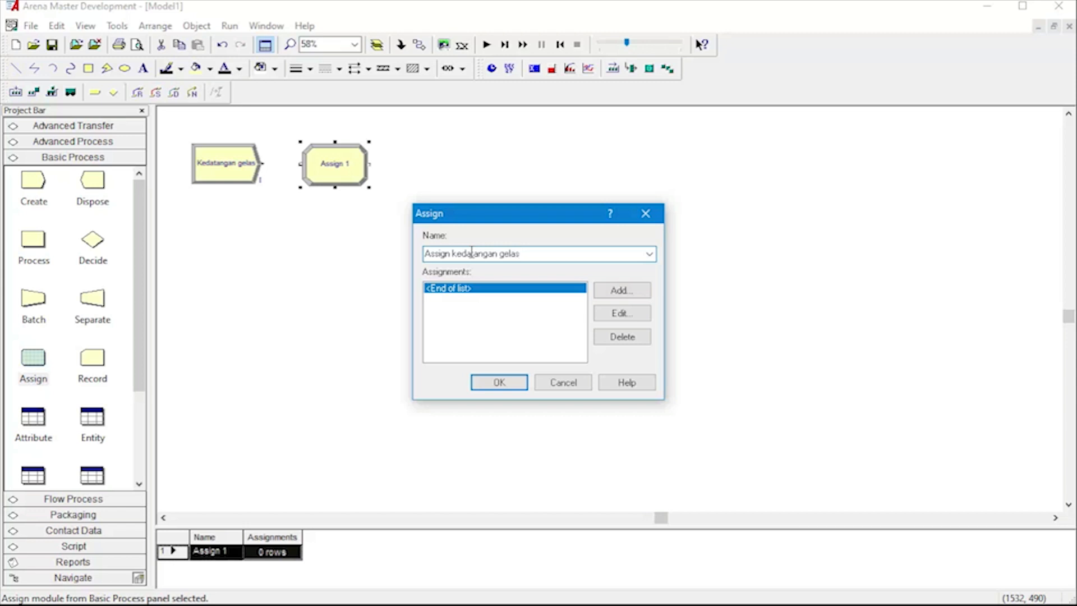
# - Add a Variable assignment named "Gelas Cat" with the new value Gelas Cat+1
pyautogui.click(627, 294)
pyautogui.click(453, 292)
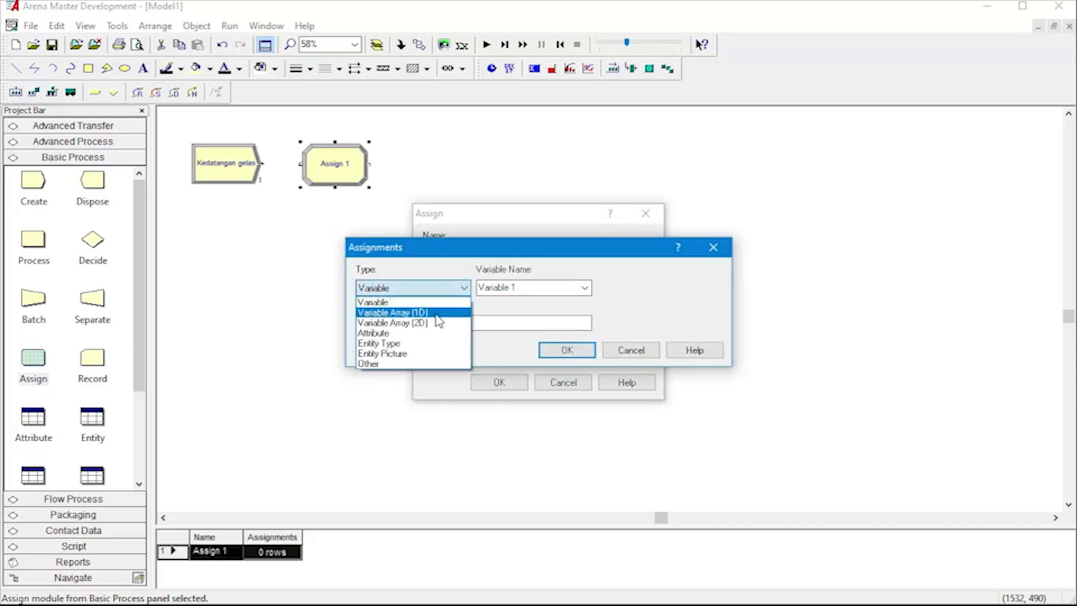
pyautogui.click(393, 302)
pyautogui.click(526, 287)
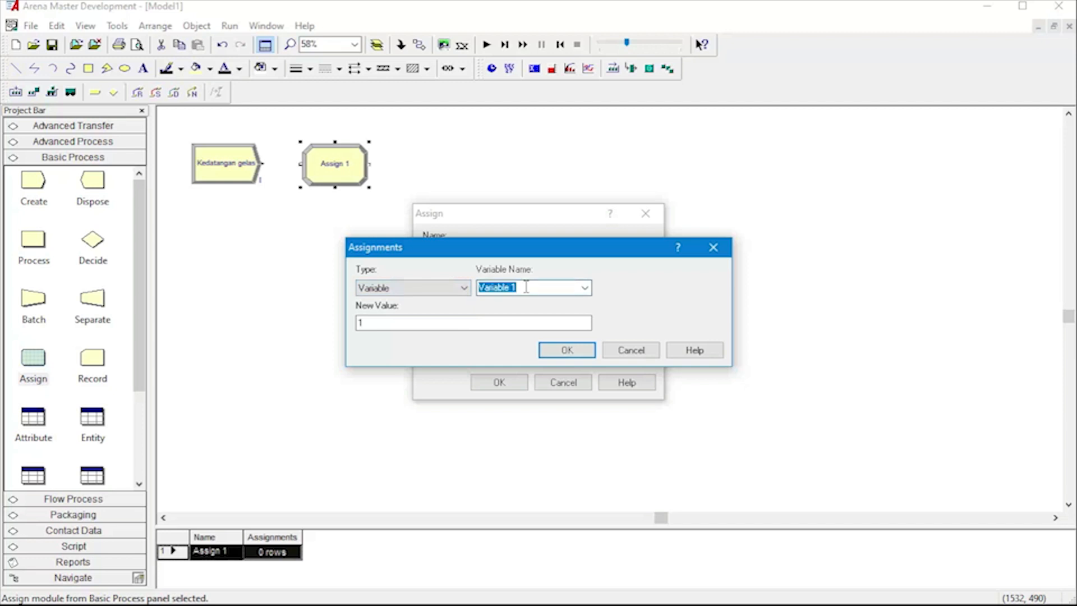
pyautogui.write('Gelas Cat')
pyautogui.moveTo(516, 286); pyautogui.dragTo(473, 284)
pyautogui.hotkey('ctrl', 'c')
pyautogui.click(372, 325)
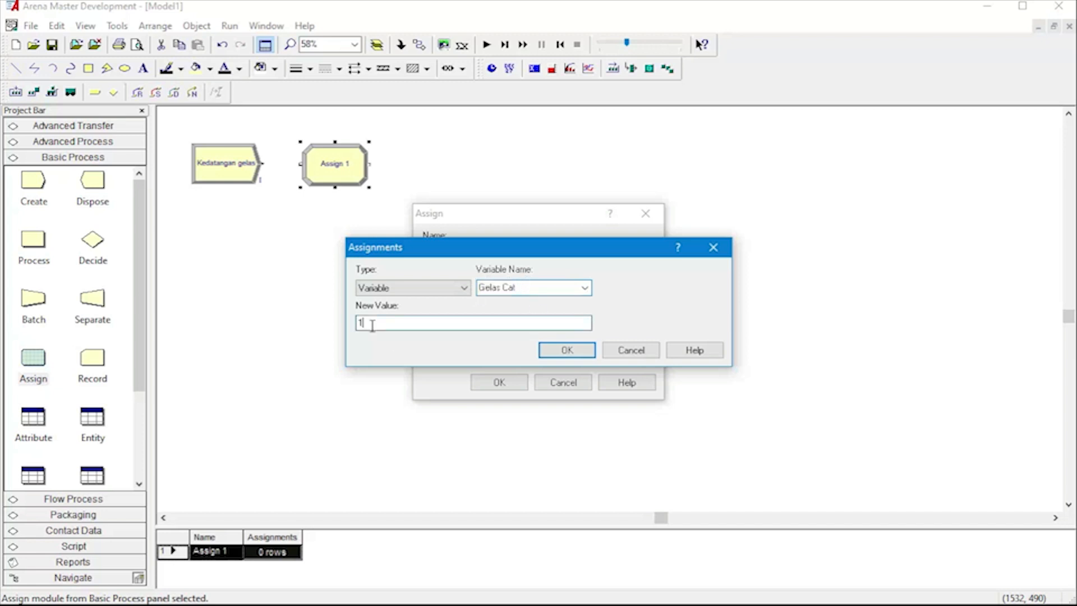
pyautogui.hotkey('ctrl', 'v')
pyautogui.write('+')
pyautogui.press('Return')
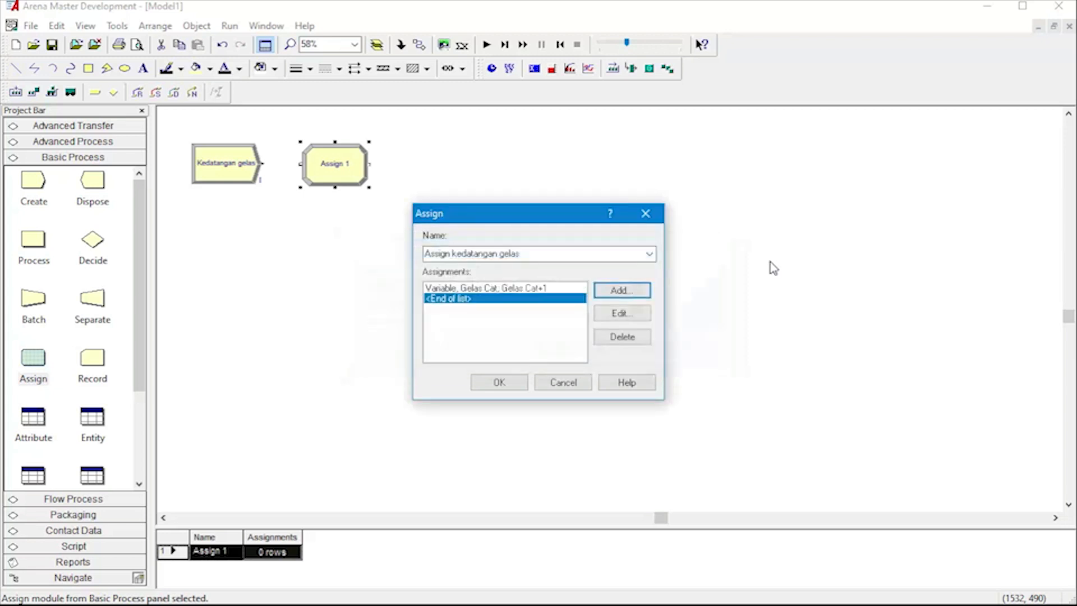
# - Add an Attribute assignment named "Siap Cat" with the new value Gelas Cat
pyautogui.click(623, 291)
pyautogui.click(442, 287)
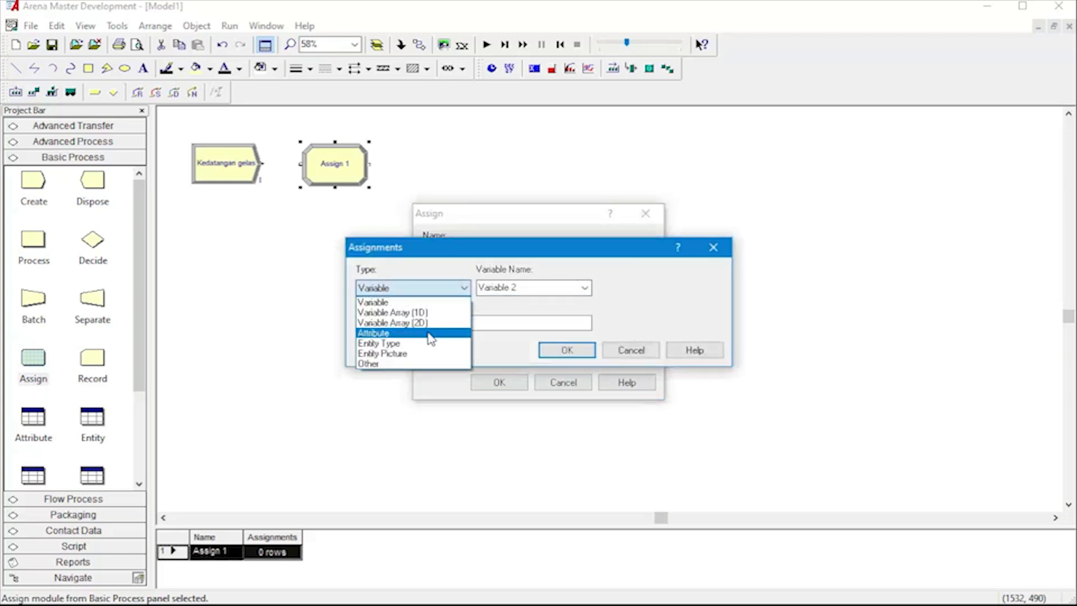
pyautogui.click(428, 331)
pyautogui.doubleClick(568, 290)
pyautogui.write('Siap Cat')
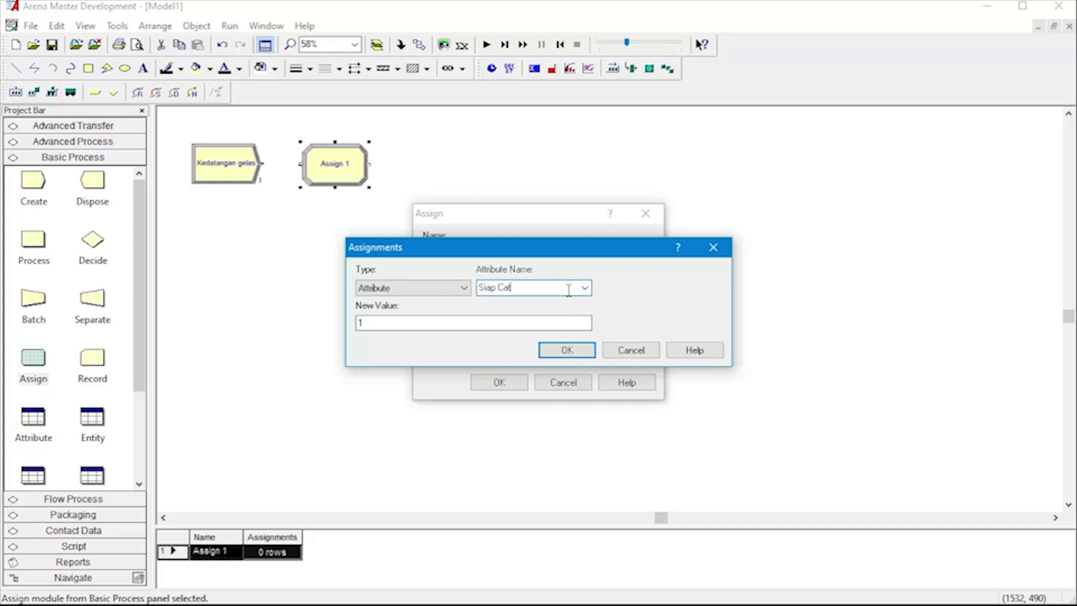
pyautogui.doubleClick(514, 321)
pyautogui.press('BackSpace')
pyautogui.write('Gelas Cat')
pyautogui.click(571, 352)
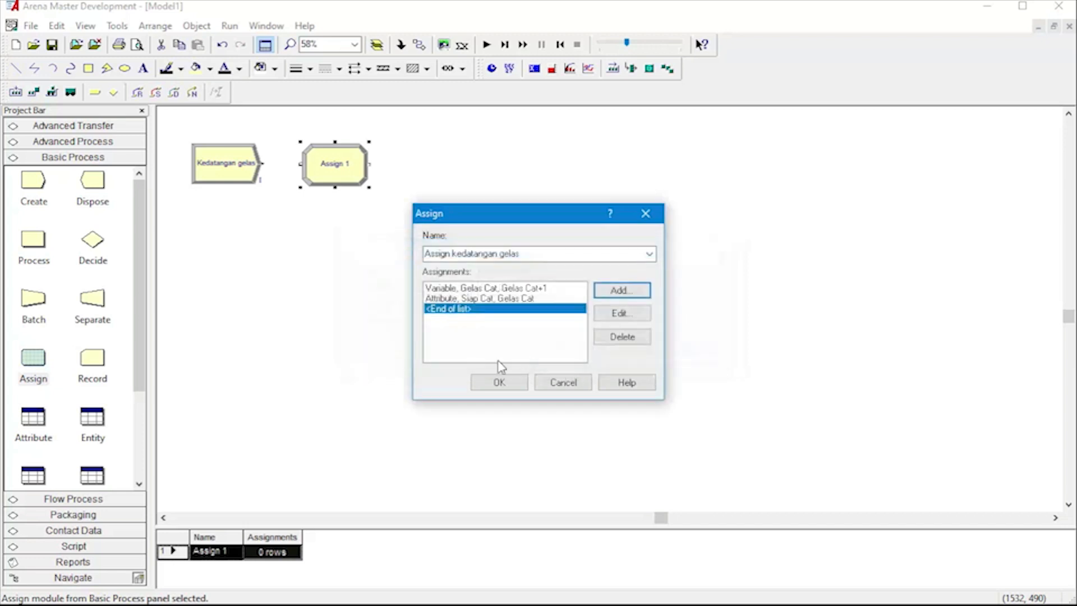
# - Add an Entity Type assignment to the Assign module, choosing one of the listed entity types
pyautogui.click(609, 289)
pyautogui.click(628, 352)
pyautogui.click(636, 296)
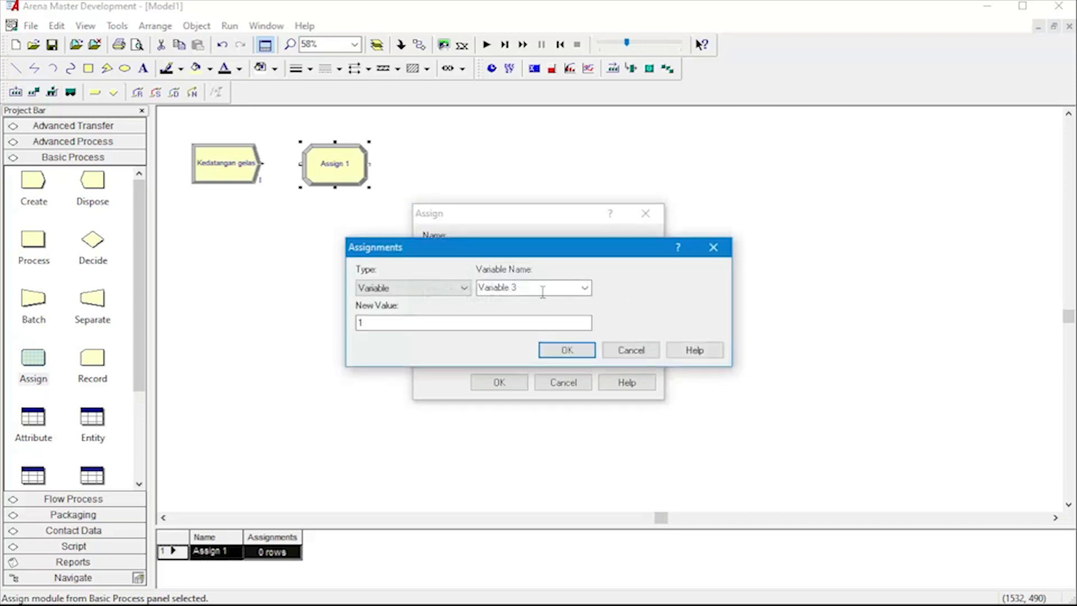
pyautogui.click(442, 290)
pyautogui.click(423, 342)
pyautogui.click(584, 287)
pyautogui.click(566, 320)
pyautogui.click(567, 350)
# - Add an Entity Picture assignment using Picture.Report and accept the Assign kedatangan gelas settings
pyautogui.doubleClick(506, 310)
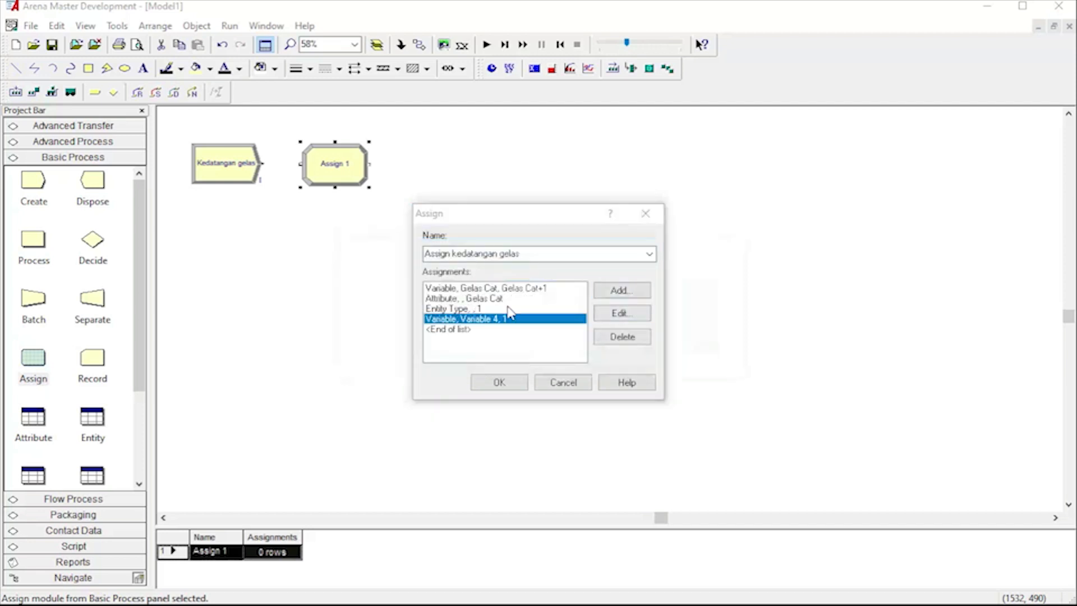
pyautogui.click(447, 292)
pyautogui.click(446, 362)
pyautogui.click(440, 289)
pyautogui.click(439, 344)
pyautogui.click(440, 287)
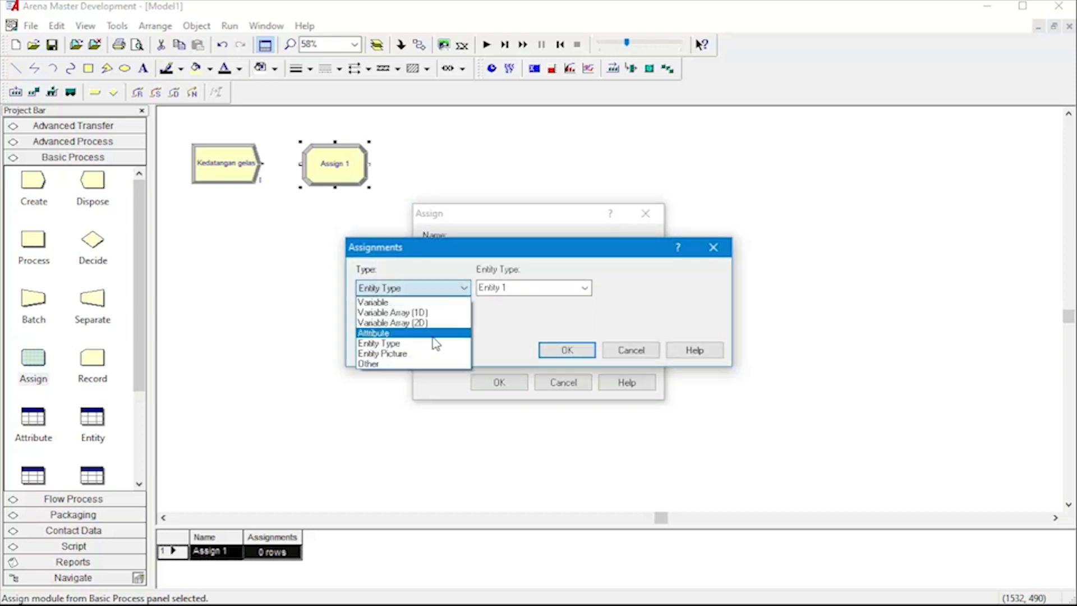
pyautogui.click(441, 353)
pyautogui.click(584, 287)
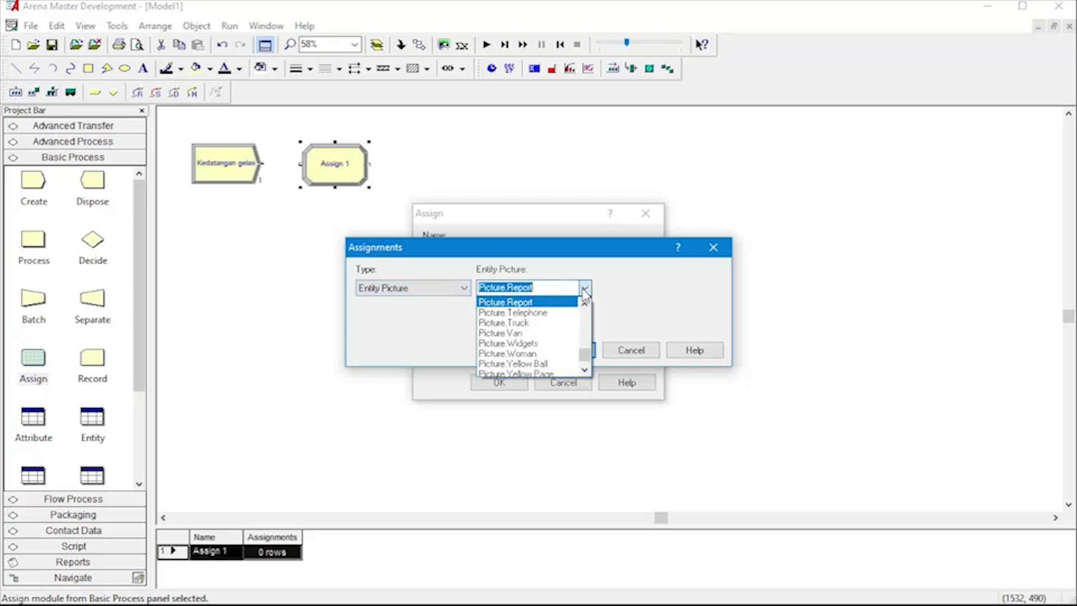
pyautogui.click(584, 291)
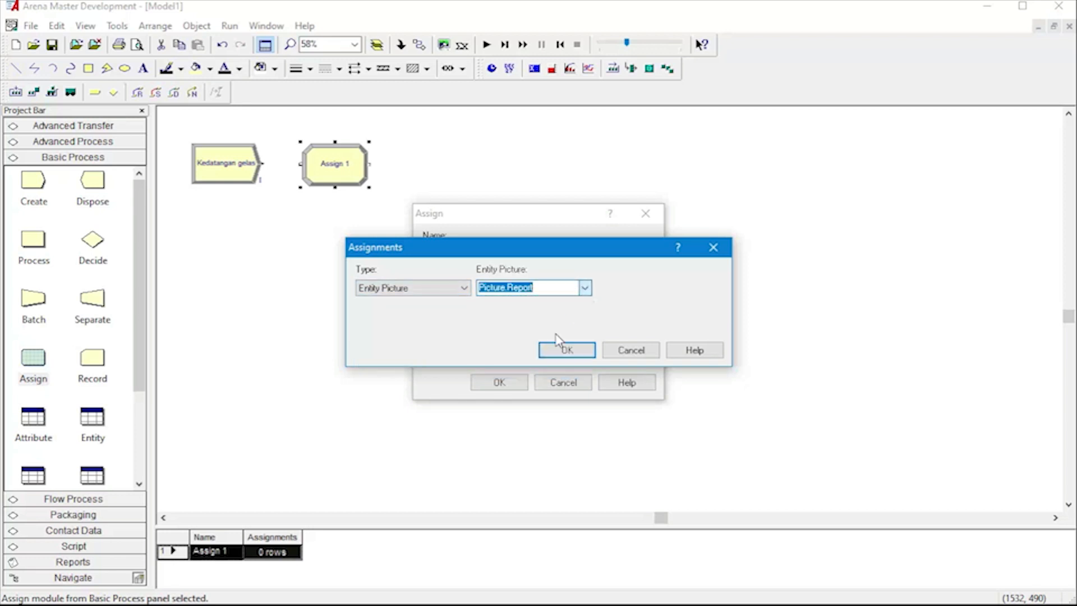
pyautogui.click(567, 350)
pyautogui.click(519, 384)
pyautogui.click(531, 334)
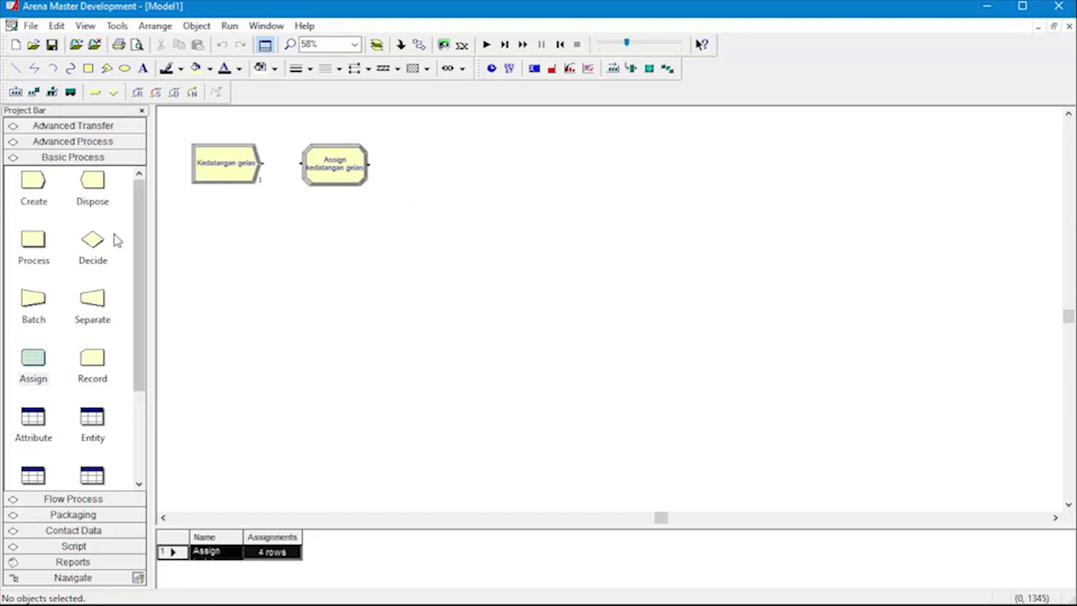
# - Place a second Create module below the Kedatangan gelas module
pyautogui.moveTo(35, 202); pyautogui.dragTo(189, 255)
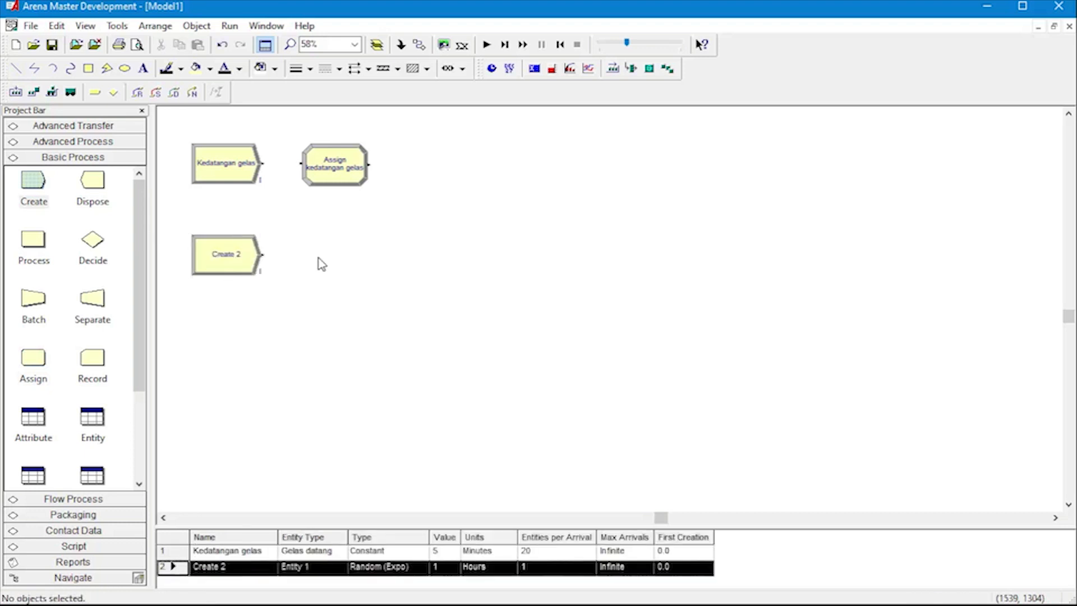
pyautogui.doubleClick(235, 254)
pyautogui.click(443, 258)
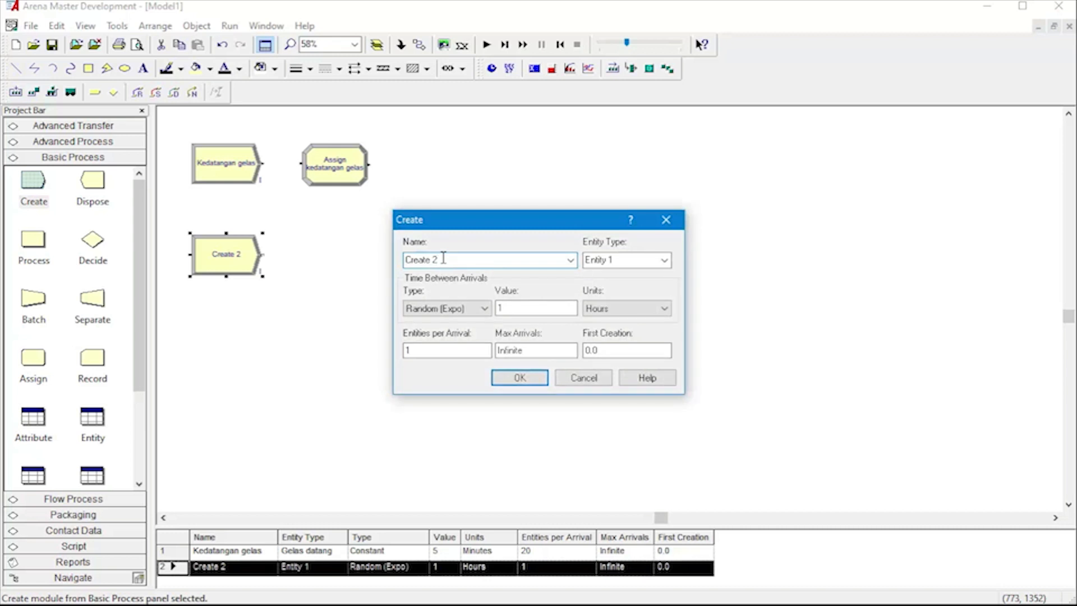
pyautogui.press('BackSpace')
pyautogui.press('BackSpace')
pyautogui.press('BackSpace')
pyautogui.press('BackSpace')
pyautogui.press('Return')
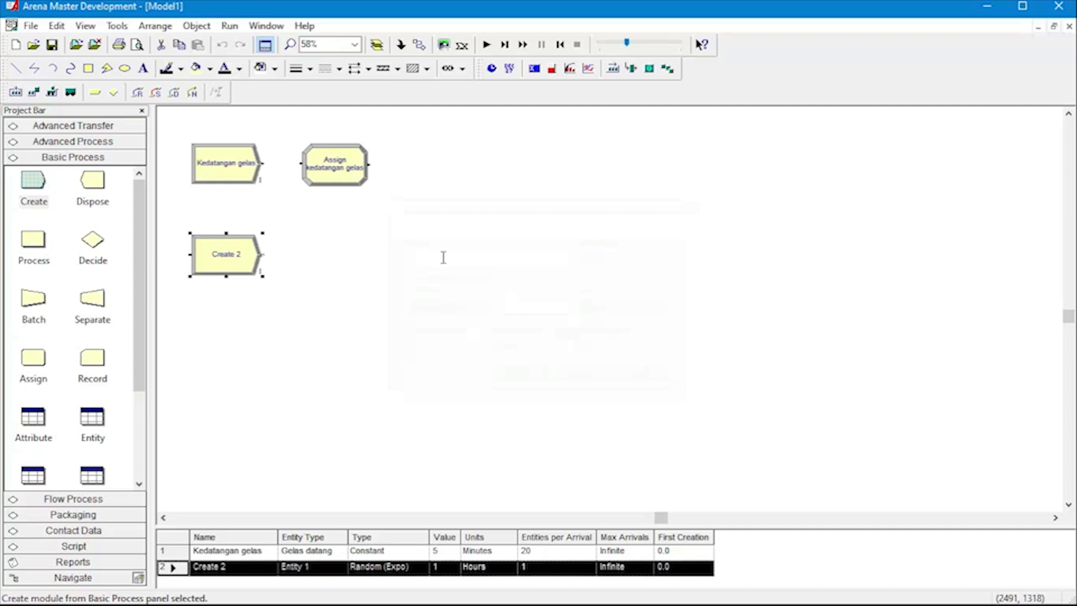
# - Name the second Create module "Kedatangan Cangkir" and set its entity type to "Cankir Datang"
pyautogui.doubleClick(228, 256)
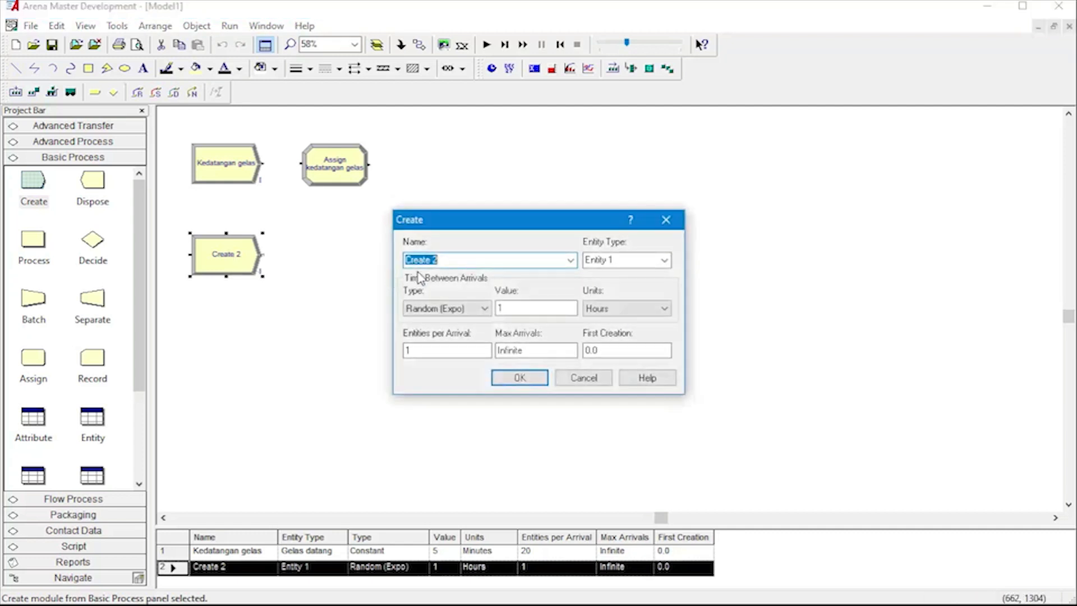
pyautogui.write('Kd')
pyautogui.write('da')
pyautogui.write('tangan Ca')
pyautogui.write('ngkir')
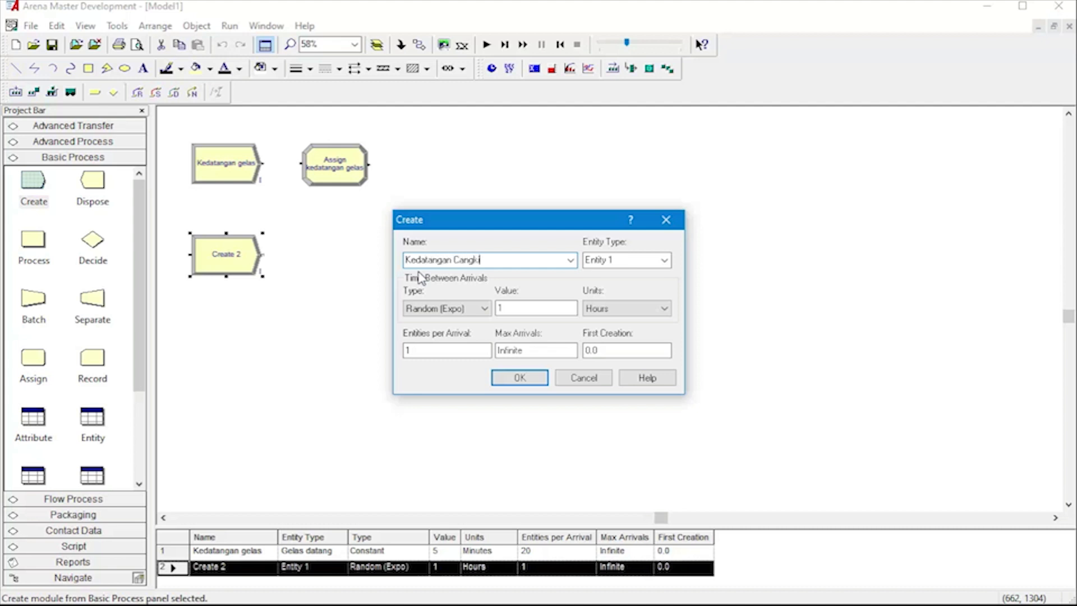
pyautogui.click(612, 261)
pyautogui.write('Cankir Datang')
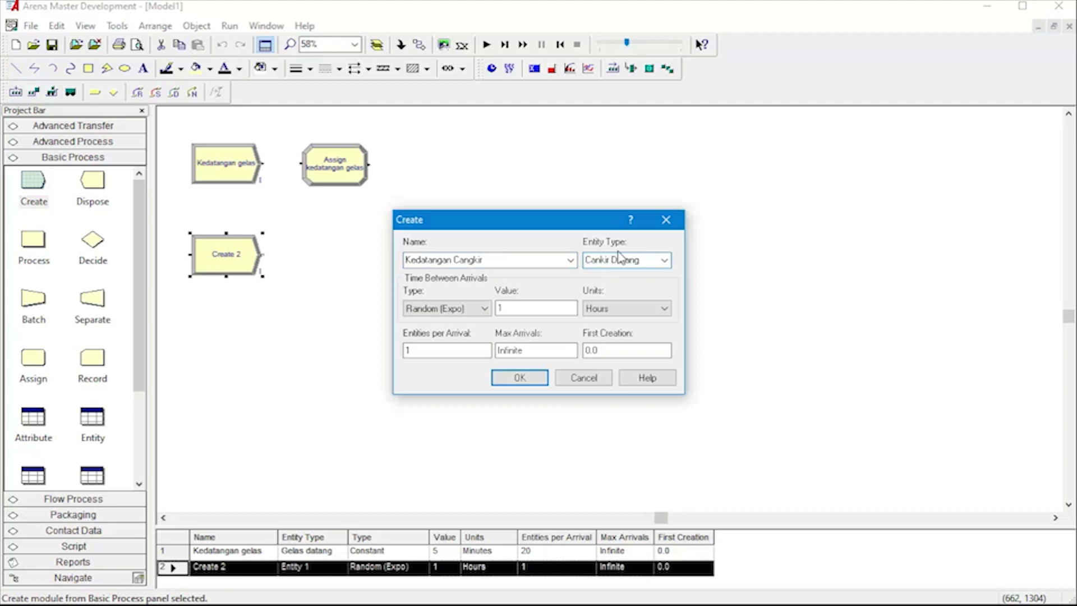
# - Set the Kedatangan Cangkir arrivals to Constant every 6 minutes with 15 entities per arrival, and accept the settings
pyautogui.click(474, 309)
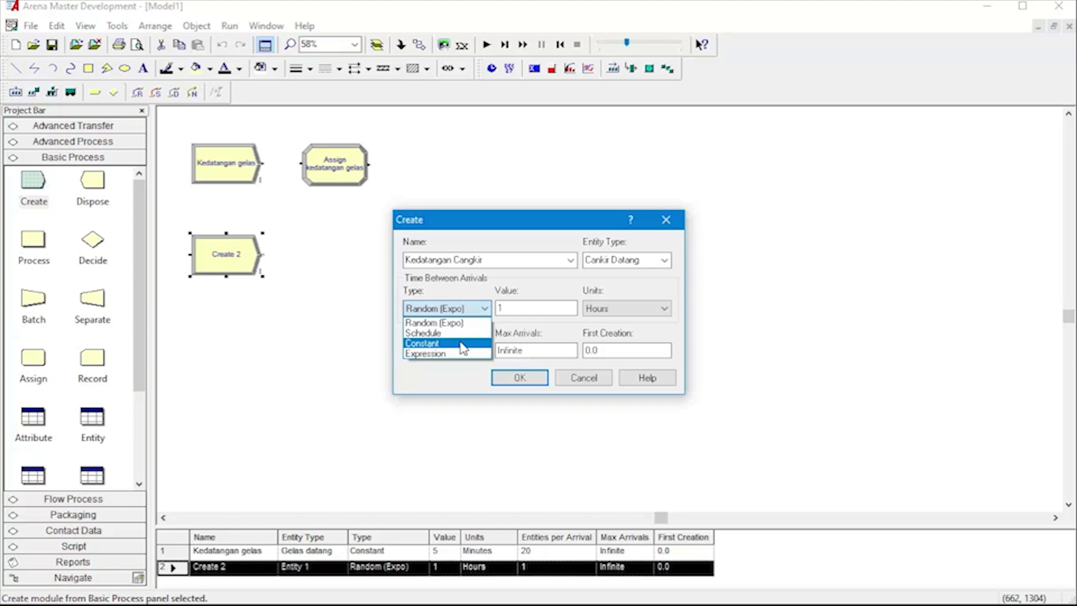
pyautogui.click(464, 345)
pyautogui.click(536, 306)
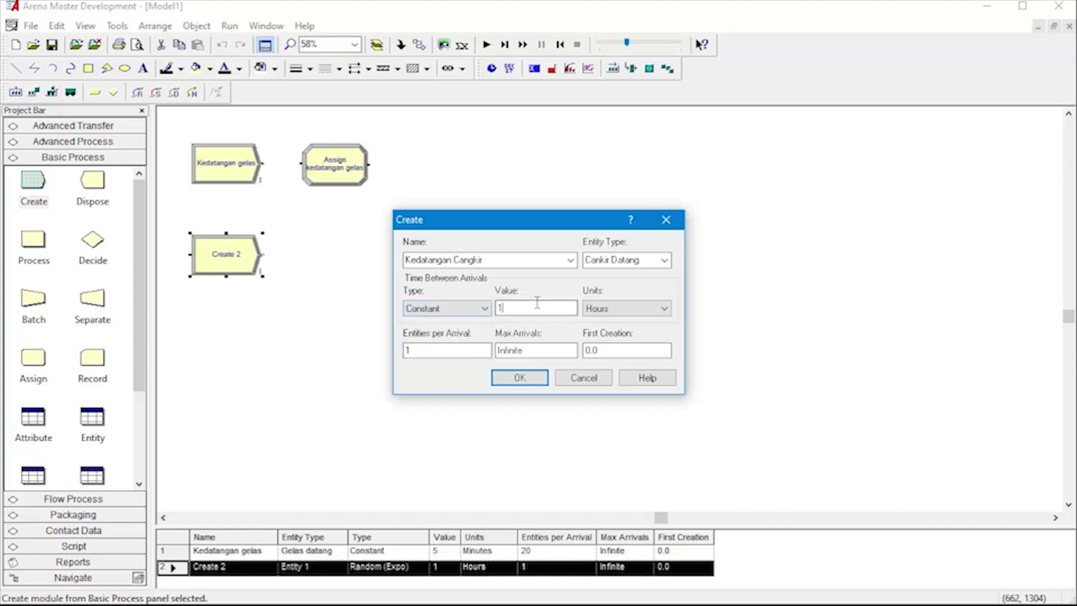
pyautogui.press('BackSpace')
pyautogui.write('6')
pyautogui.click(640, 310)
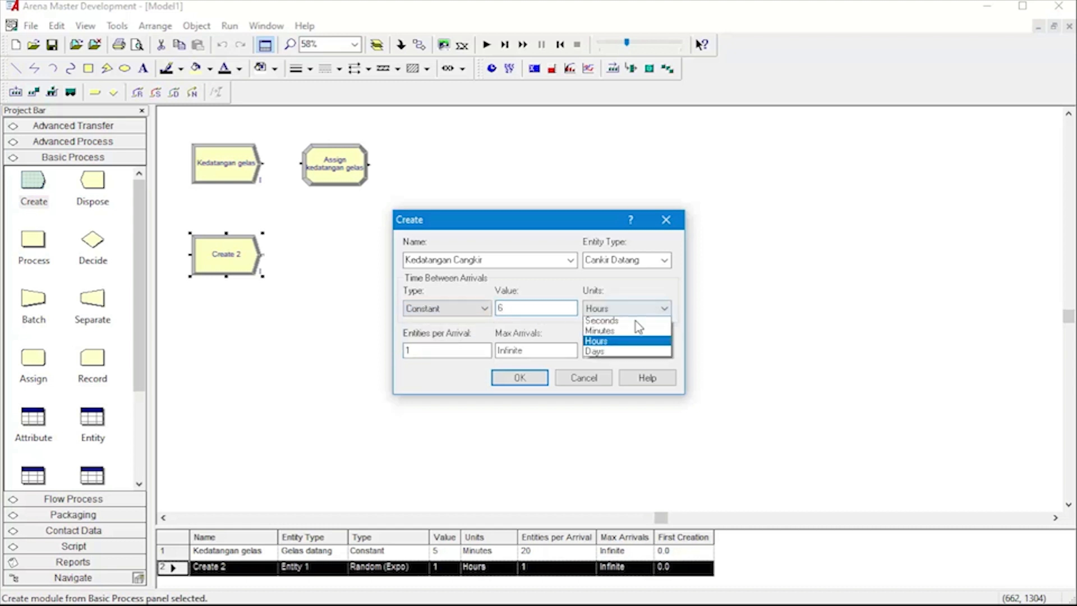
pyautogui.click(636, 334)
pyautogui.click(475, 351)
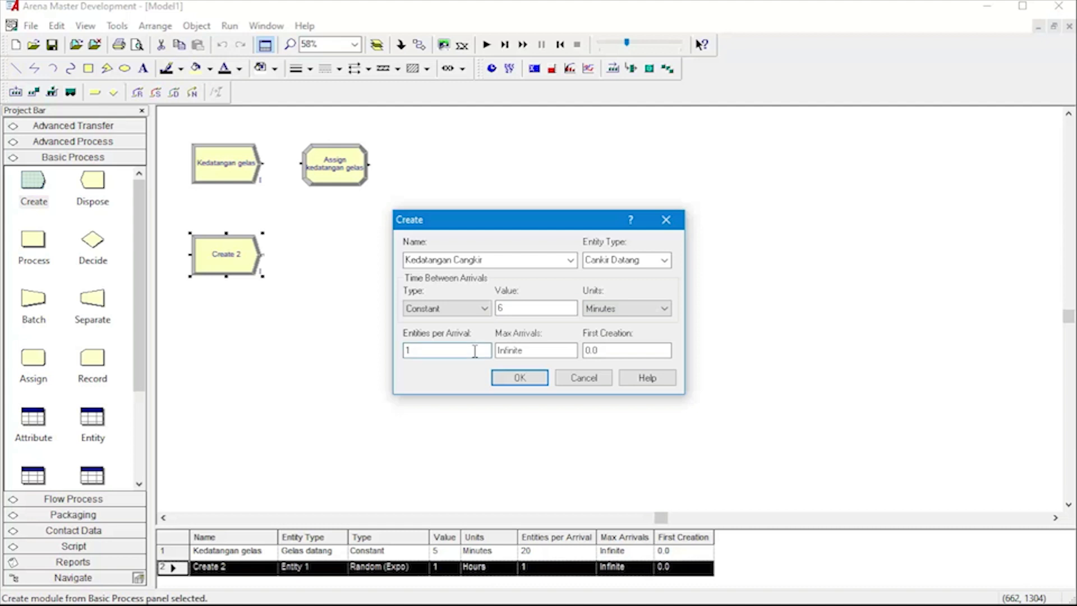
pyautogui.press('BackSpace')
pyautogui.write('15')
pyautogui.click(528, 379)
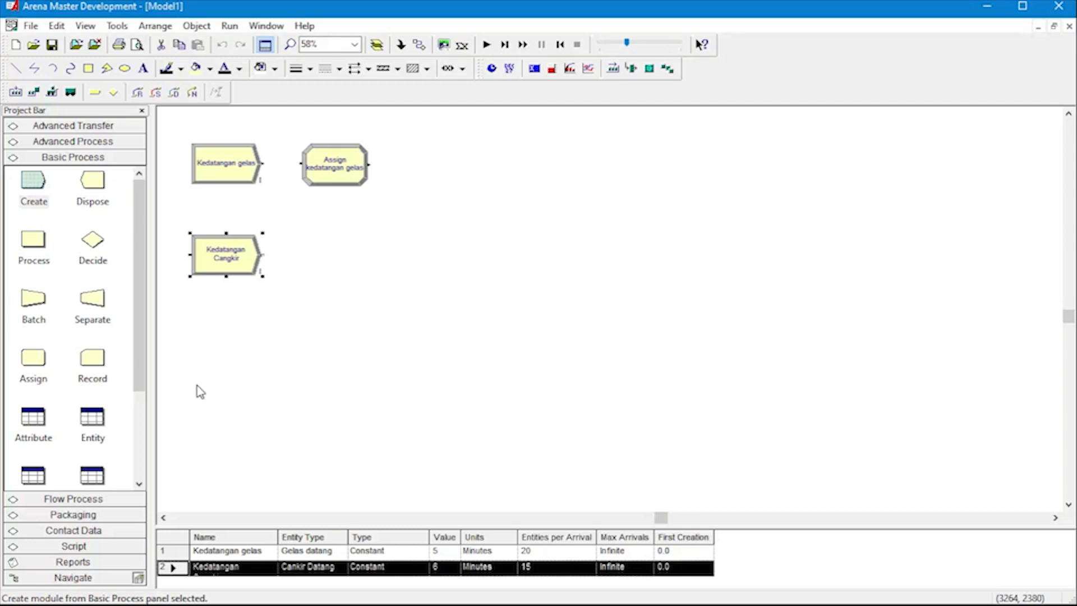
# - Place an Assign module after Kedatangan Cangkir and name it "Assign kedatangan cangkir"
pyautogui.moveTo(33, 359); pyautogui.dragTo(299, 259)
pyautogui.doubleClick(343, 257)
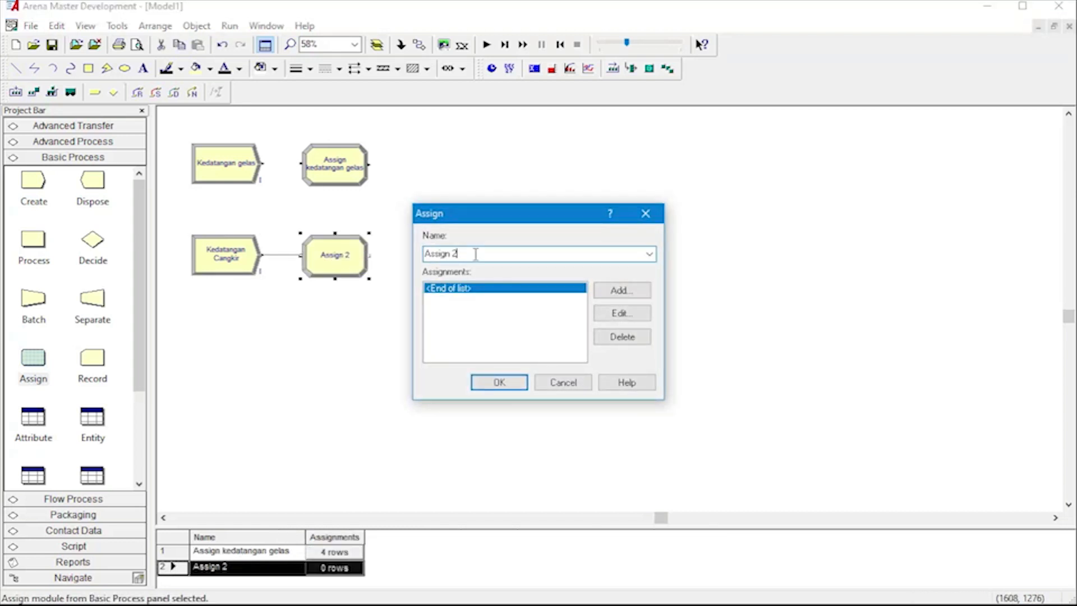
pyautogui.press('BackSpace')
pyautogui.write('kedatangan cangkir')
# - Add an Attribute assignment that sets Siap Cat to the new value "Cangkir Cat"
pyautogui.click(622, 292)
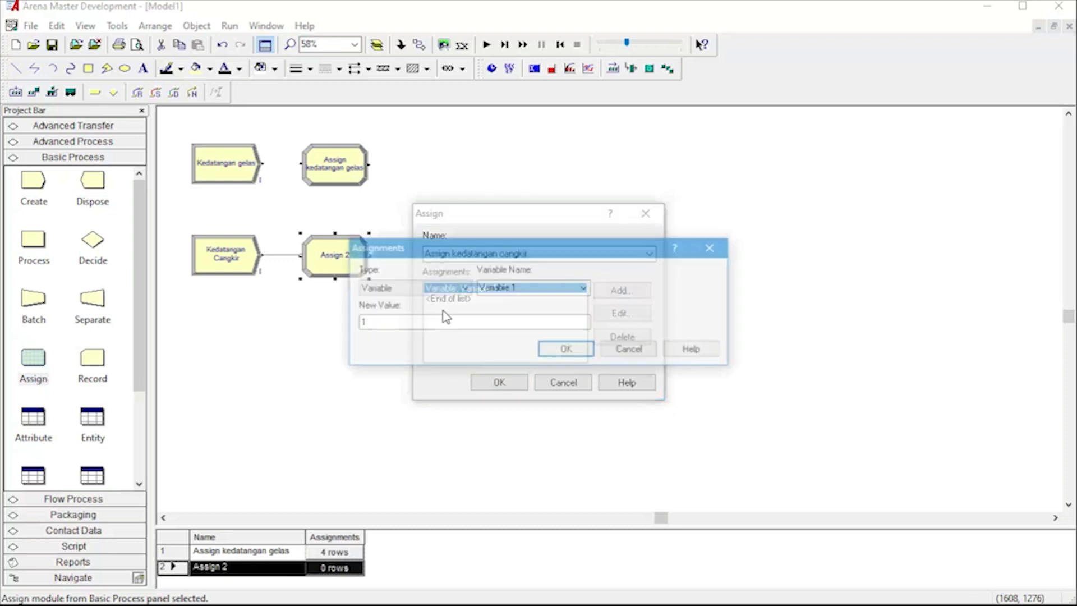
pyautogui.click(405, 291)
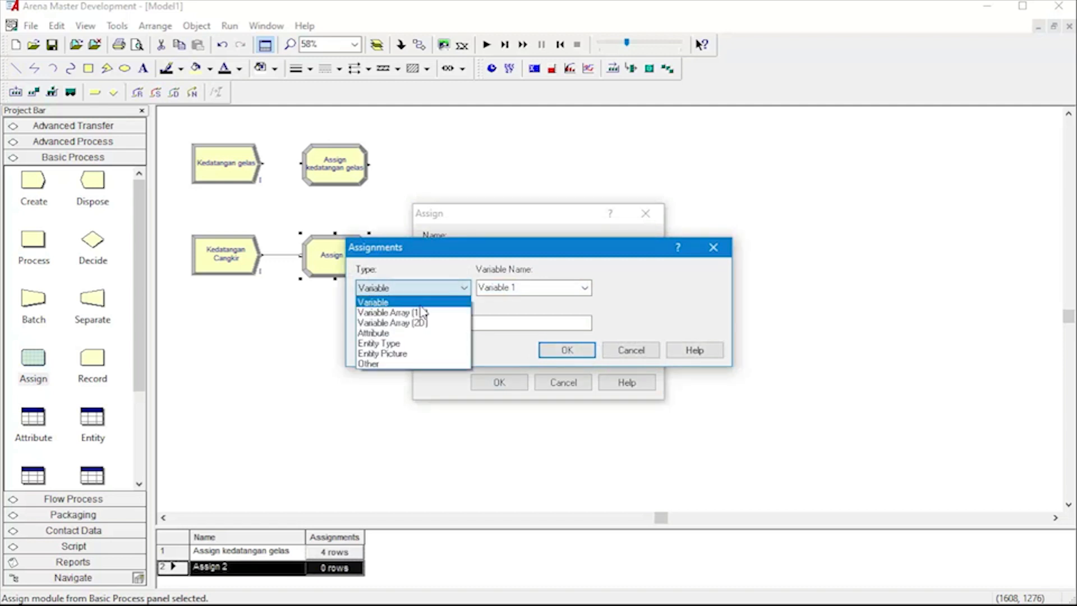
pyautogui.click(425, 335)
pyautogui.click(536, 286)
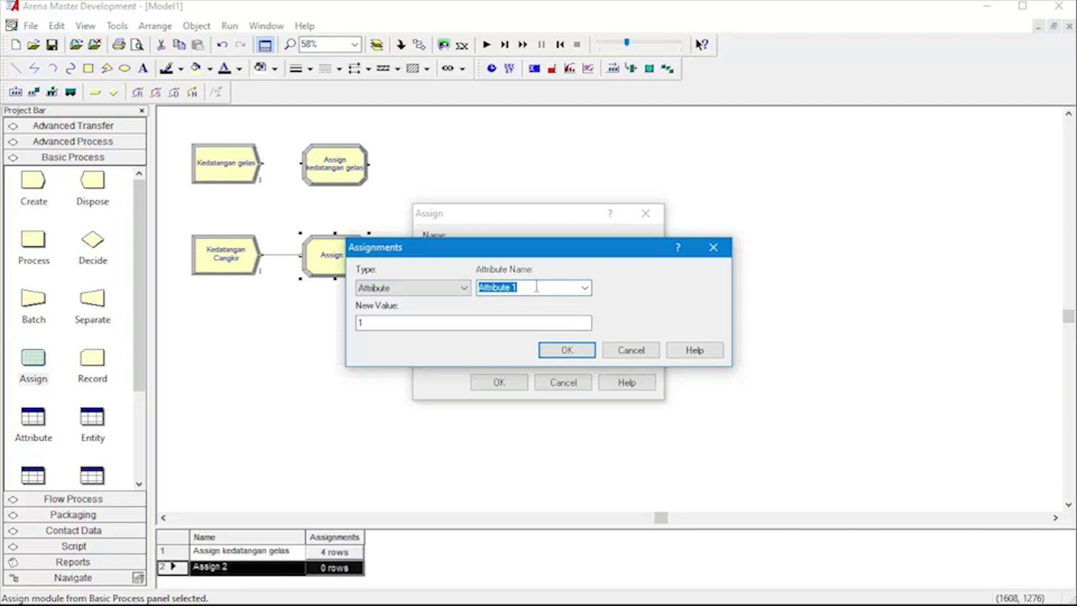
pyautogui.click(584, 288)
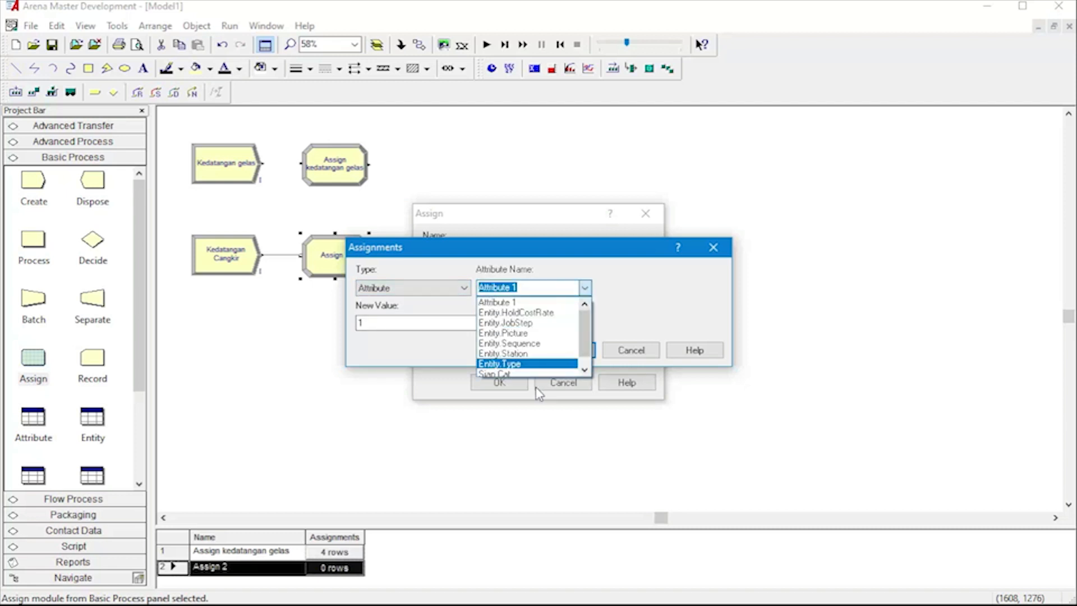
pyautogui.click(531, 373)
pyautogui.click(487, 325)
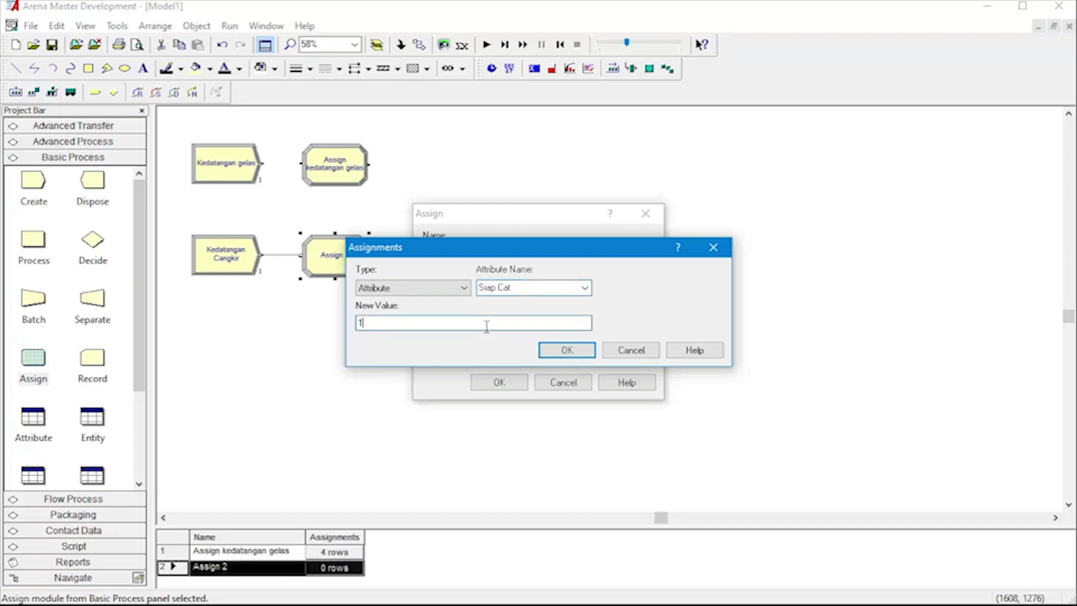
pyautogui.press('Left')
pyautogui.press('BackSpace')
pyautogui.press('BackSpace')
pyautogui.write('Cangkir Ca')
pyautogui.press('Return')
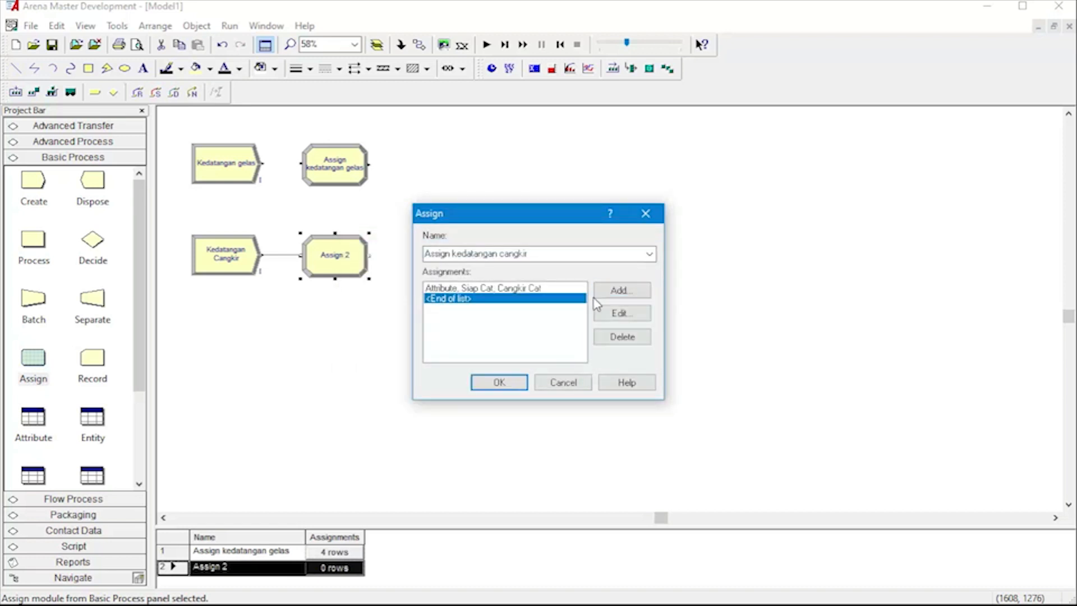
# - Add a Variable assignment for "Cangkir Cat" with the new value "Cangkir Cat+1"
pyautogui.doubleClick(583, 300)
pyautogui.write('CANG')
pyautogui.press('BackSpace')
pyautogui.press('BackSpace')
pyautogui.press('BackSpace')
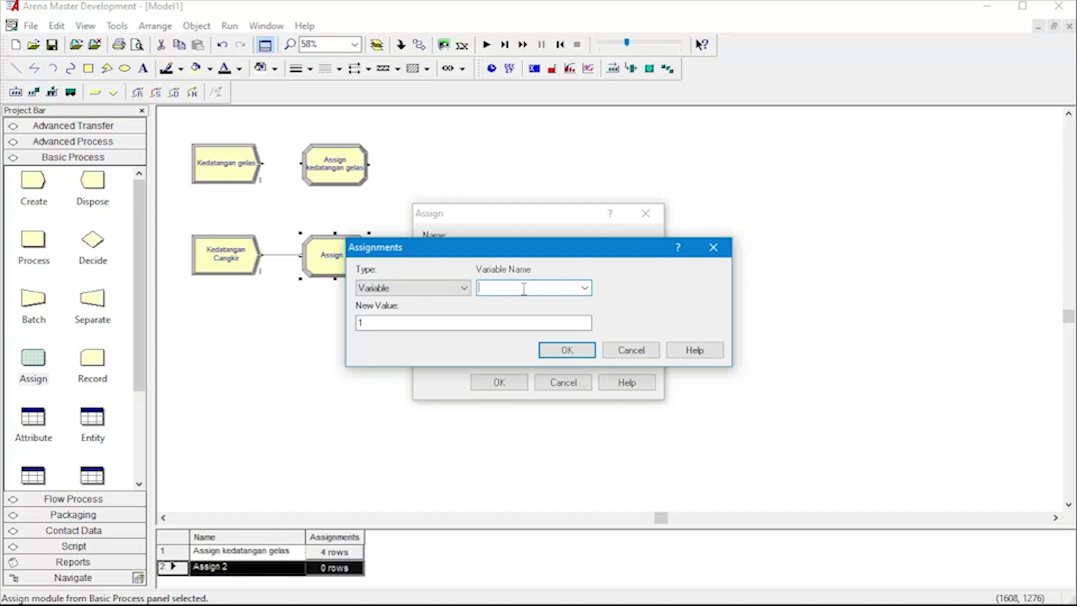
pyautogui.write('Cangkir Cat')
pyautogui.moveTo(542, 288); pyautogui.dragTo(450, 291)
pyautogui.hotkey('ctrl', 'c')
pyautogui.click(391, 324)
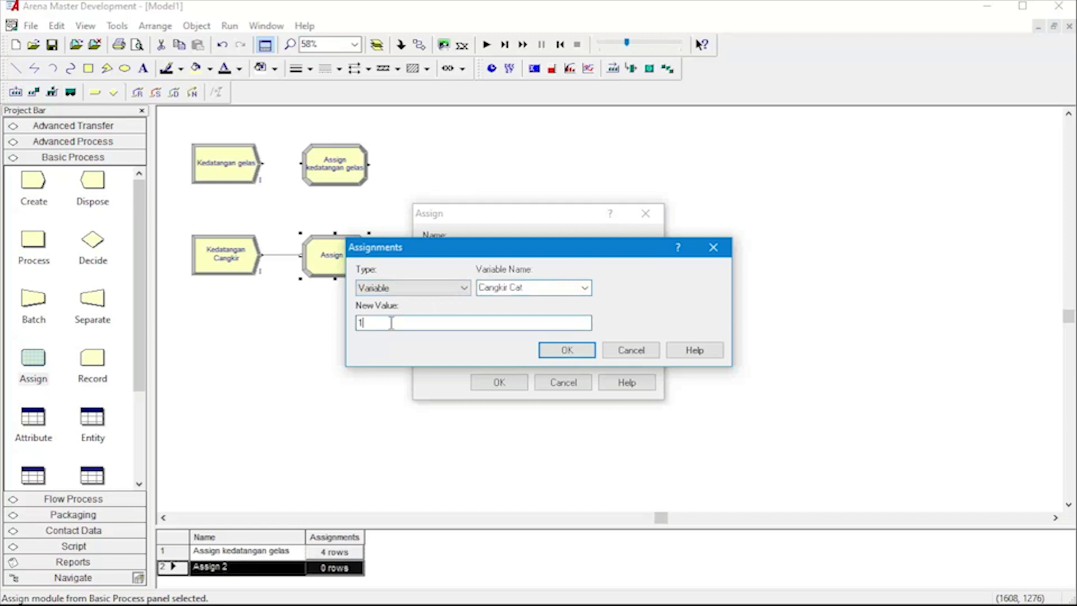
pyautogui.hotkey('ctrl', 'v')
pyautogui.press('Return')
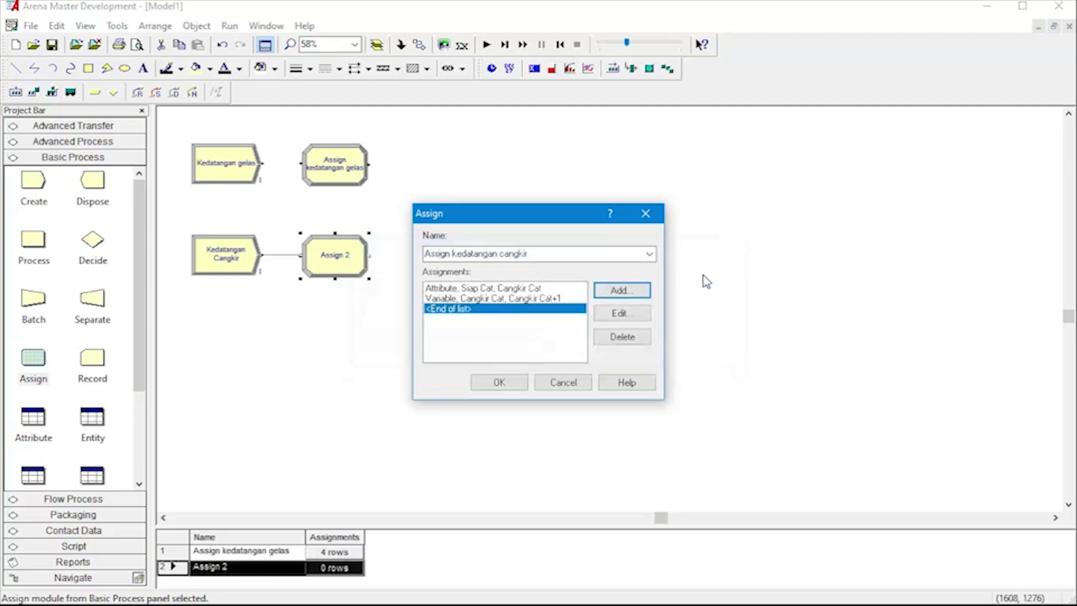
# - Add an Entity Type assignment using the entity type Cankir Datang
pyautogui.click(644, 292)
pyautogui.click(427, 290)
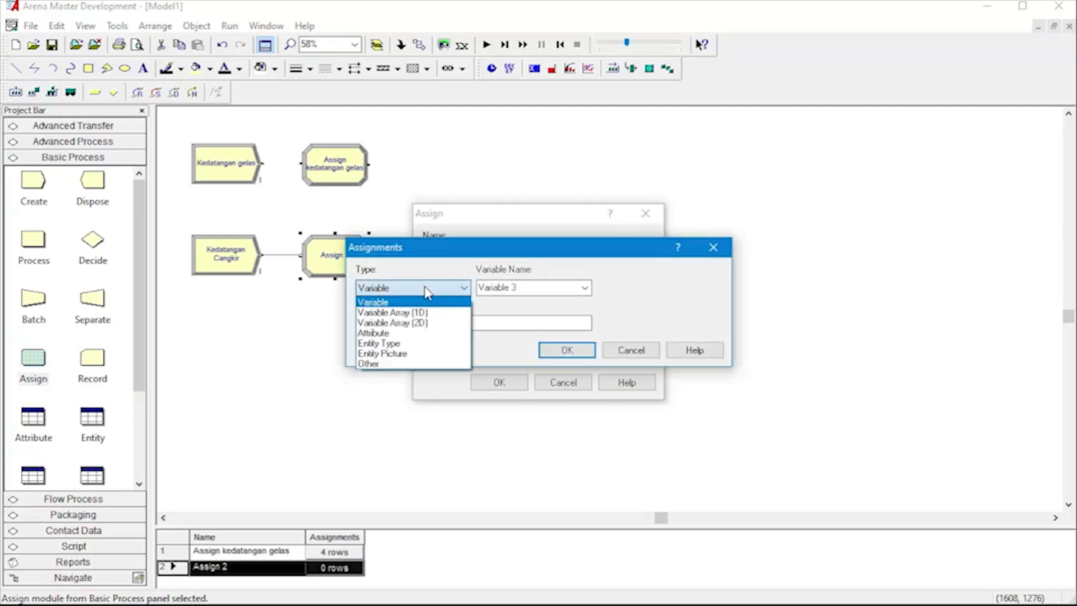
pyautogui.click(430, 343)
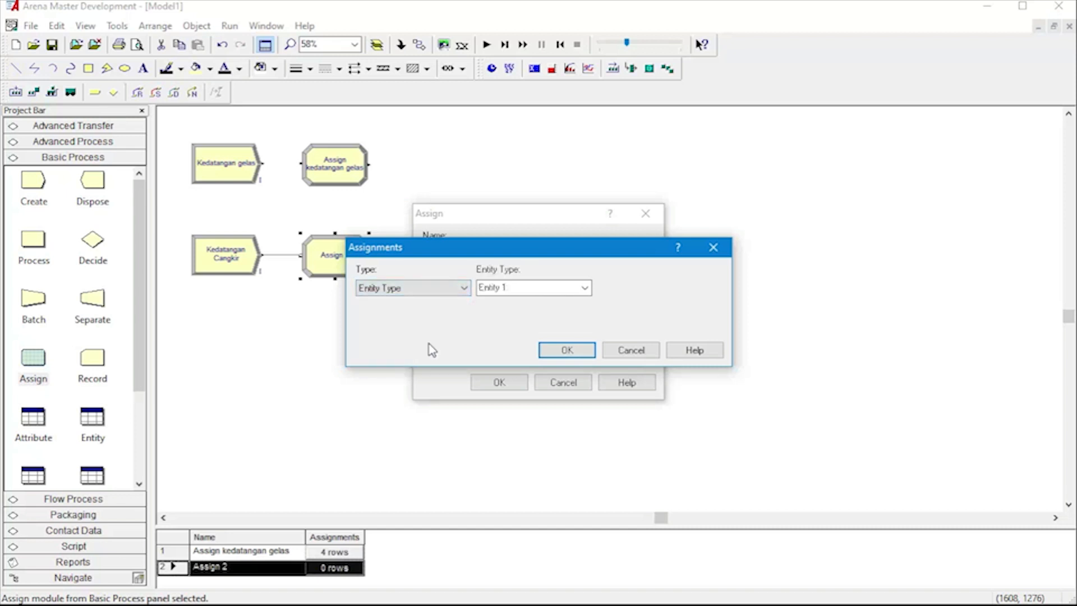
pyautogui.click(584, 288)
pyautogui.click(505, 302)
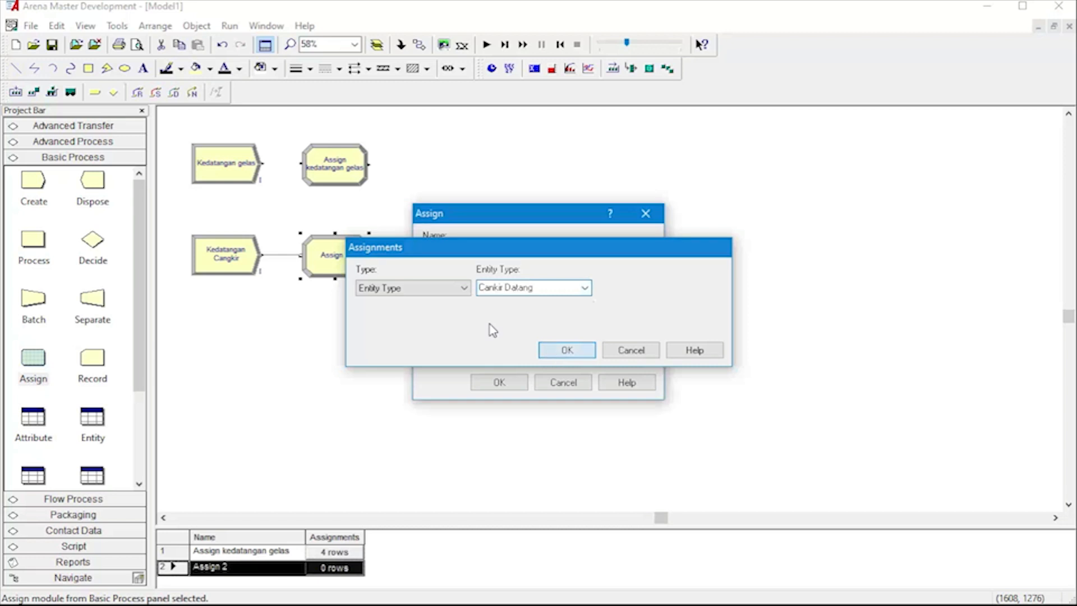
pyautogui.press('Return')
# - Add an Entity Picture assignment using Picture.Letter and accept the Assign kedatangan cangkir settings
pyautogui.press('Return')
pyautogui.click(440, 288)
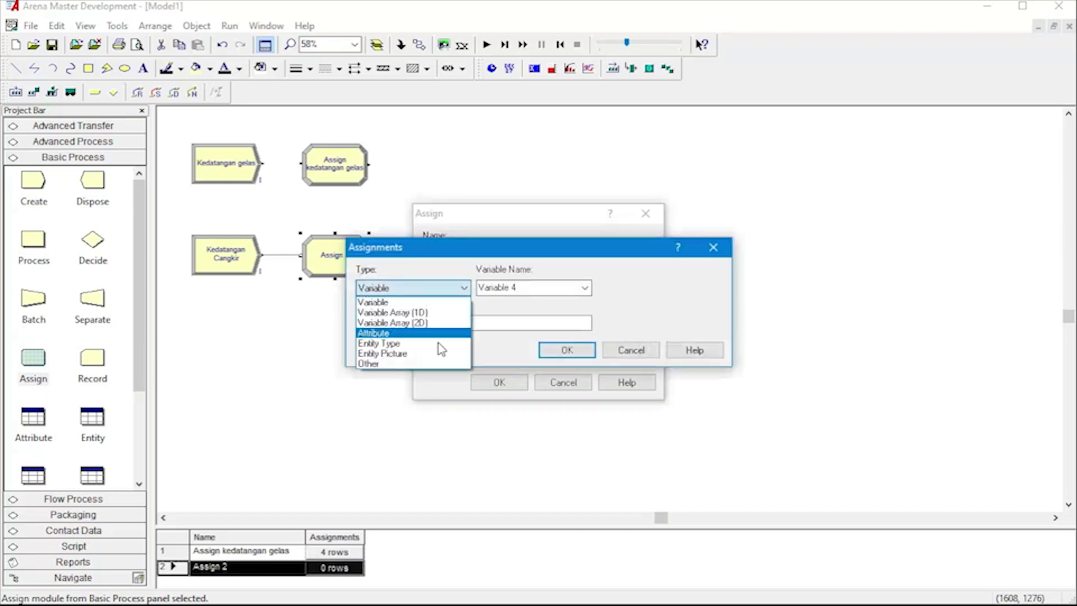
pyautogui.click(439, 351)
pyautogui.click(584, 288)
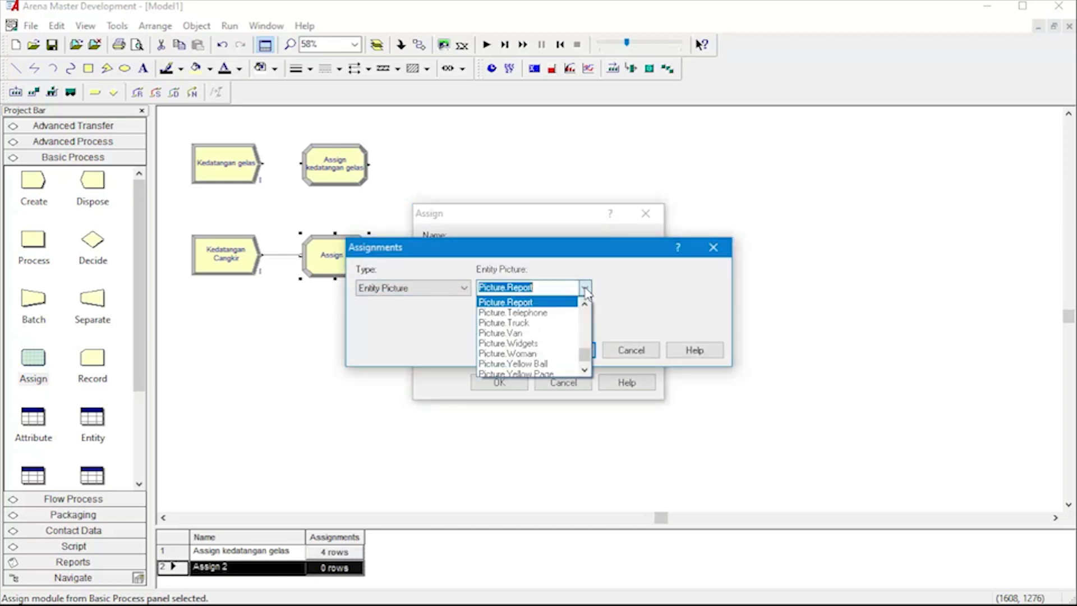
pyautogui.scroll(3, 548, 342)
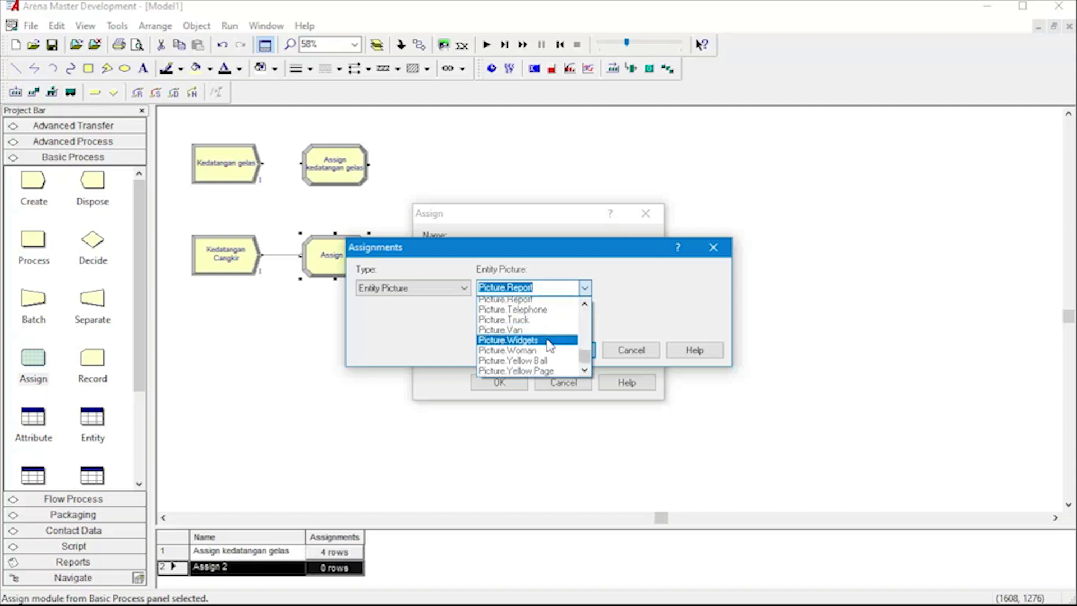
pyautogui.click(527, 333)
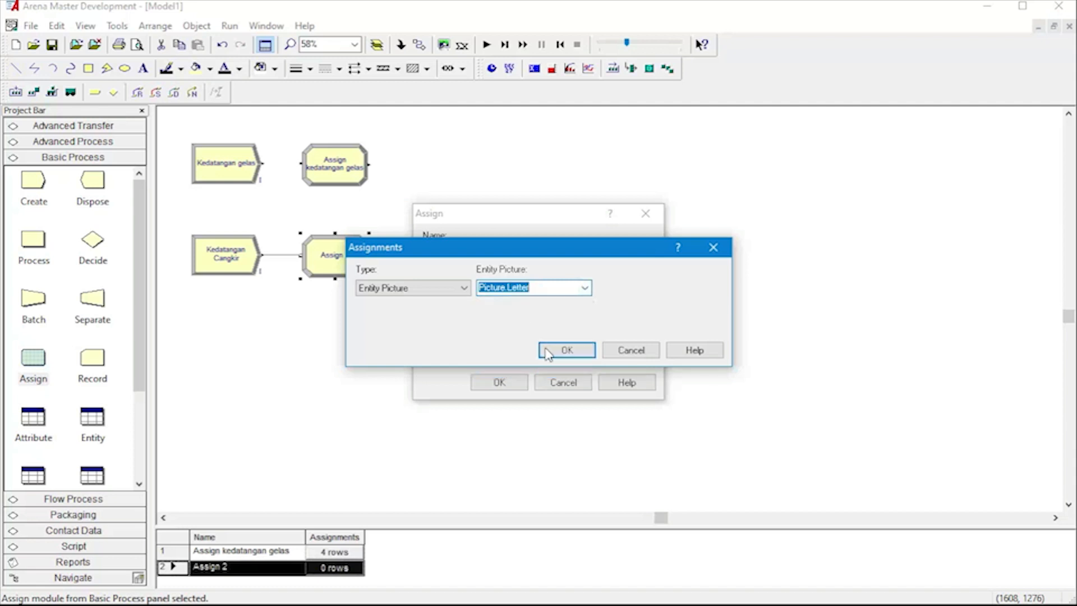
pyautogui.click(565, 348)
pyautogui.press('Return')
pyautogui.click(568, 347)
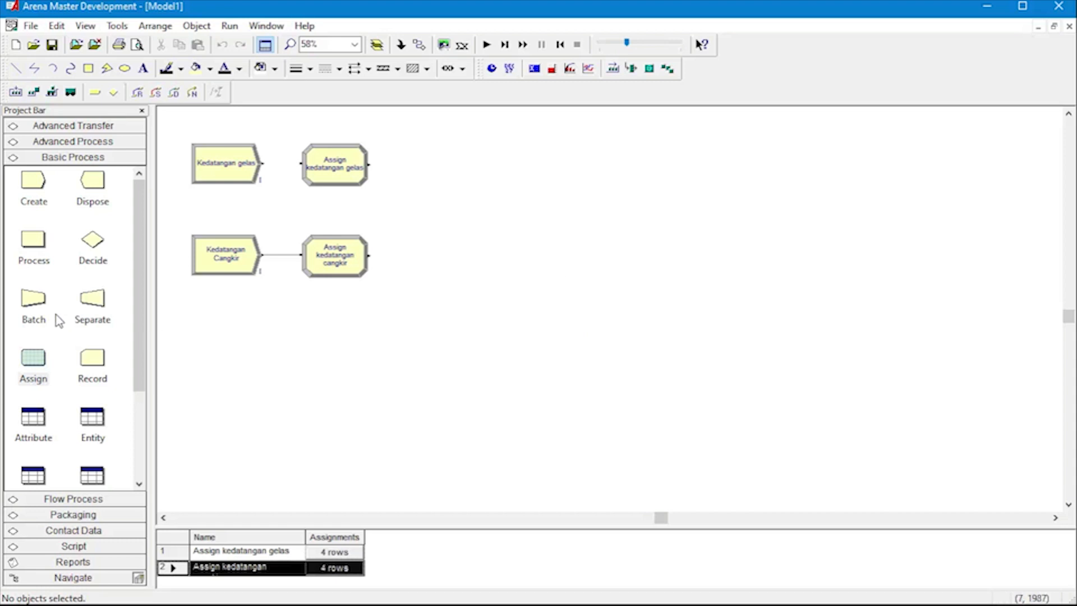
# - Place a Batch module beyond the two Assign modules, between their rows, and name it "Batch Pengecatan"
pyautogui.moveTo(32, 305); pyautogui.dragTo(414, 222)
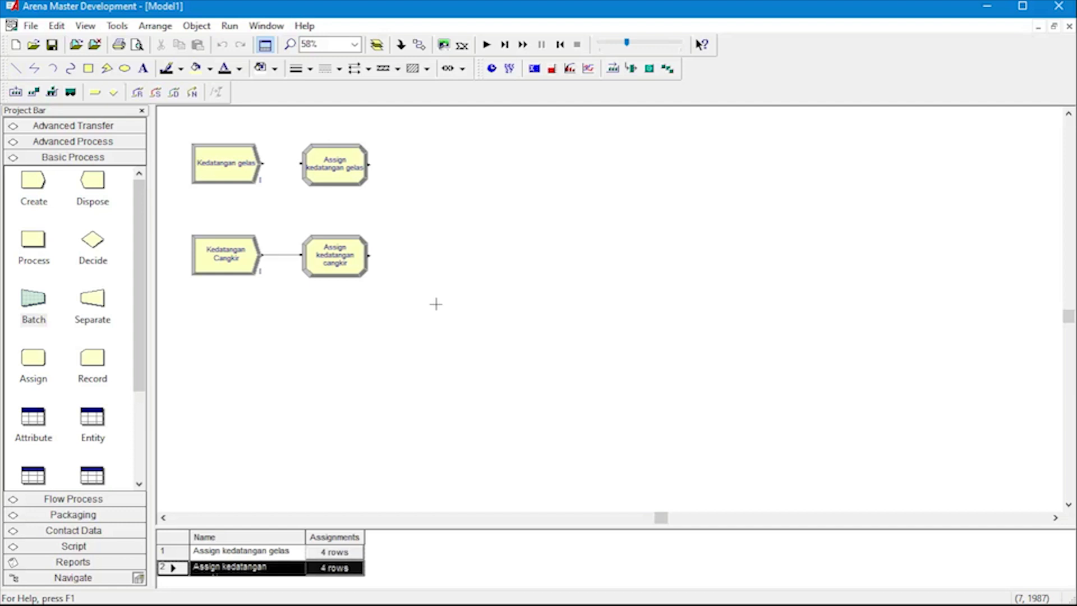
pyautogui.doubleClick(443, 227)
pyautogui.click(454, 249)
pyautogui.press('BackSpace')
pyautogui.write('Pengecatan')
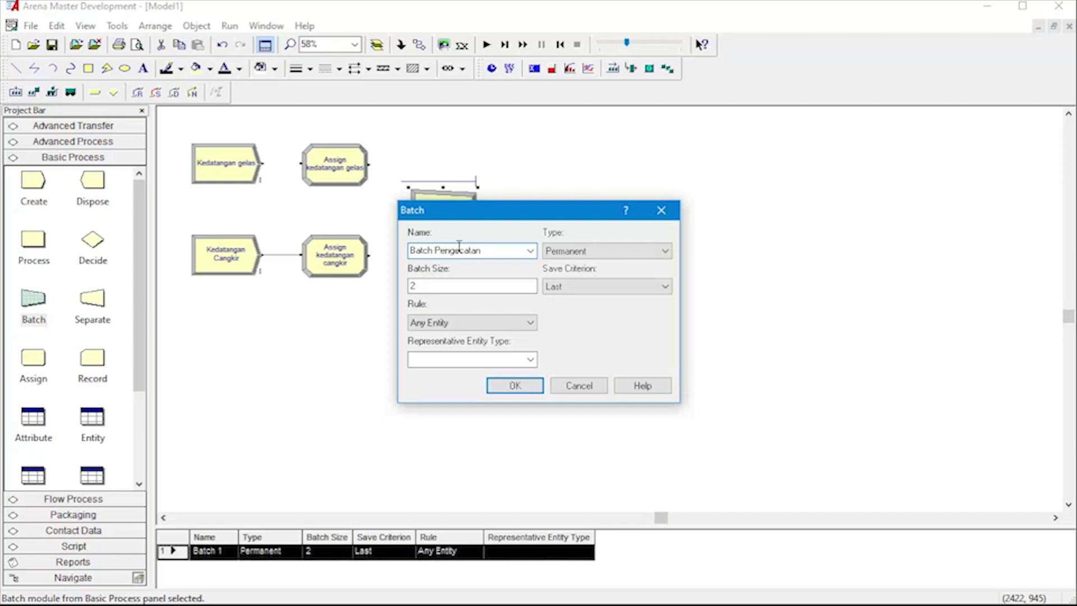
# - Make Batch Pengecatan a Temporary batch with the By Attribute rule on attribute Siap Cat, and accept the settings
pyautogui.click(551, 256)
pyautogui.click(564, 264)
pyautogui.click(516, 322)
pyautogui.click(521, 328)
pyautogui.click(521, 330)
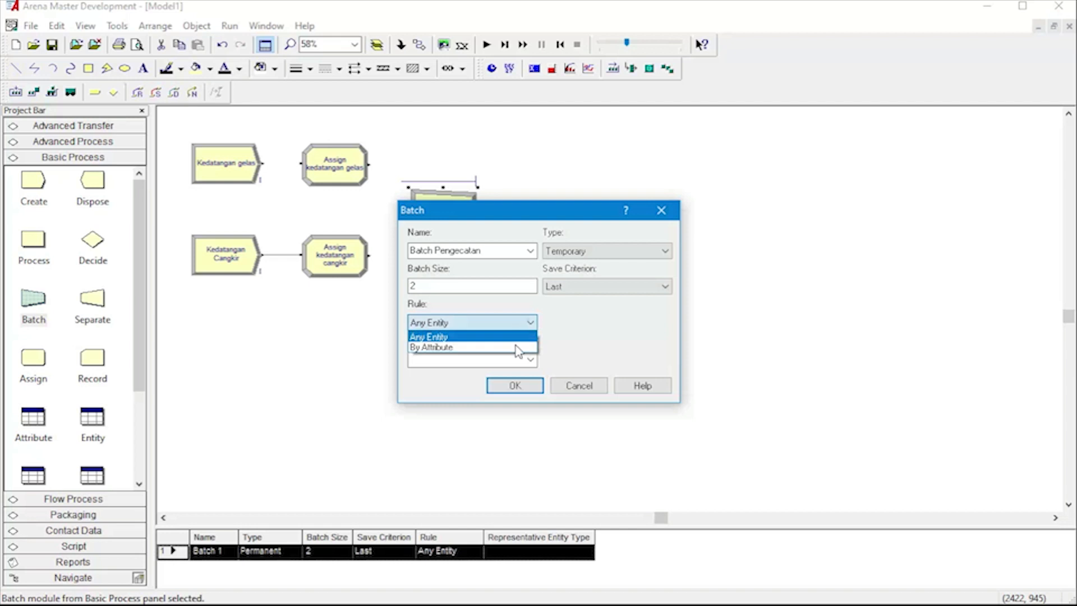
pyautogui.click(516, 346)
pyautogui.click(665, 323)
pyautogui.scroll(-5, 603, 418)
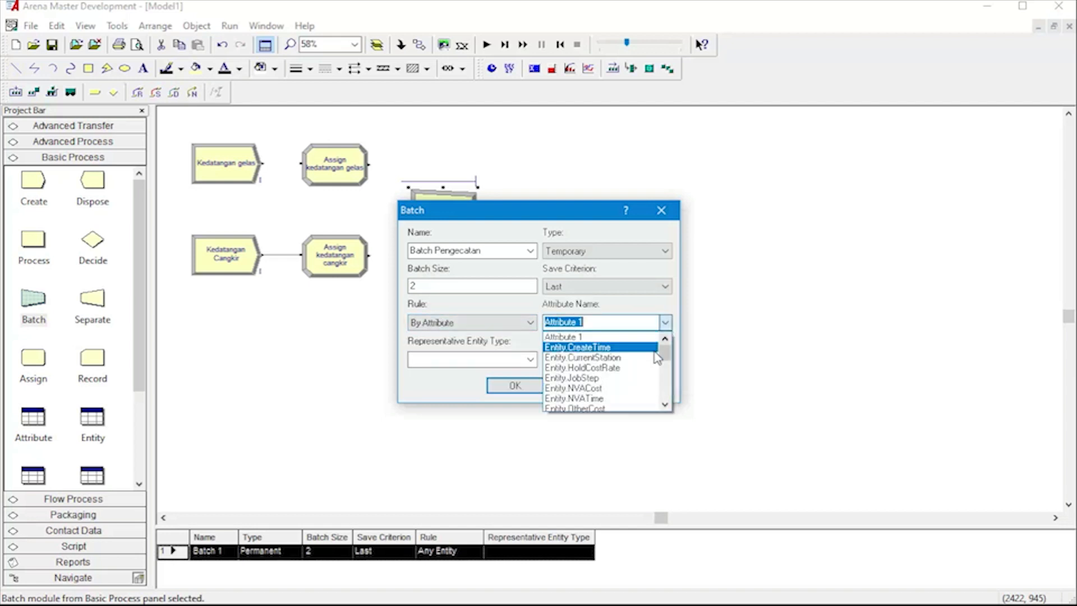
pyautogui.click(603, 408)
pyautogui.click(531, 388)
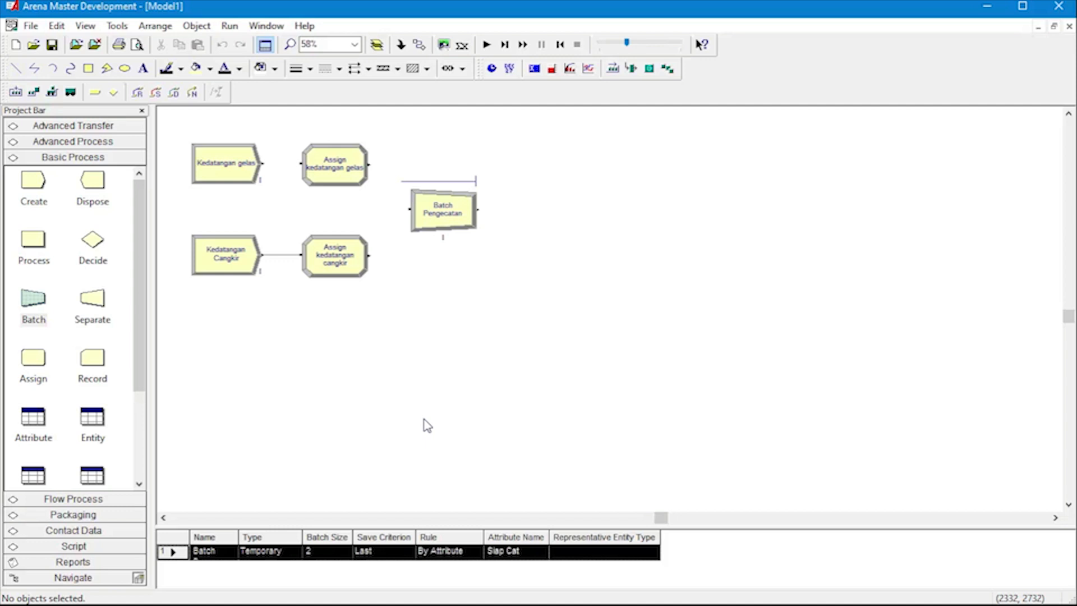
# - Place a Station module after Batch Pengecatan and set both its name and station name to "Station Pengecatan"
pyautogui.click(62, 127)
pyautogui.moveTo(34, 266); pyautogui.dragTo(512, 220)
pyautogui.doubleClick(530, 224)
pyautogui.click(485, 237)
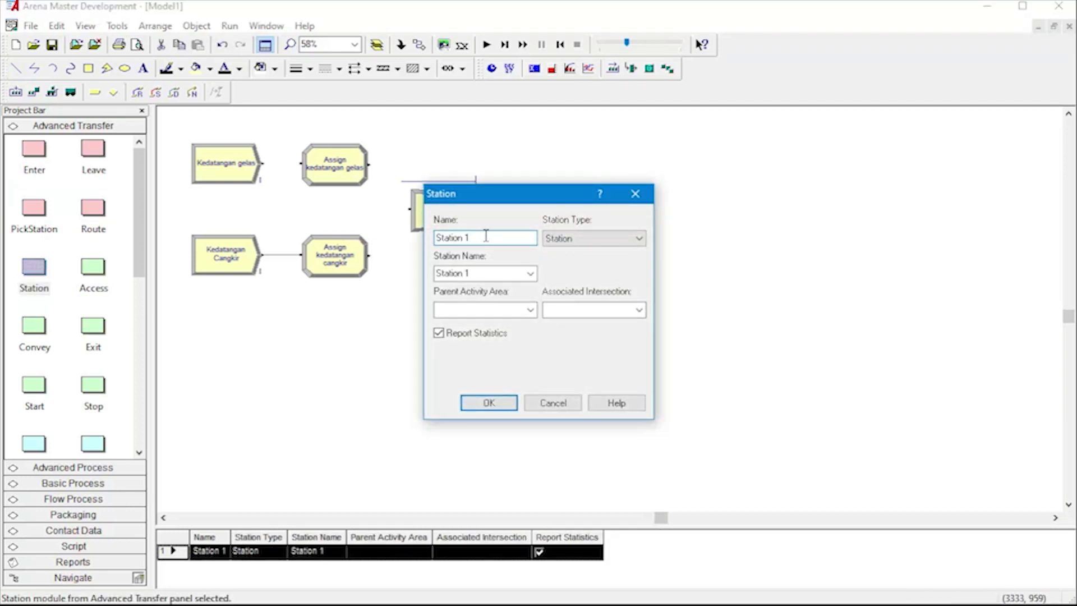
pyautogui.write('Pengecatan')
pyautogui.moveTo(518, 237); pyautogui.dragTo(370, 242)
pyautogui.hotkey('ctrl', 'c')
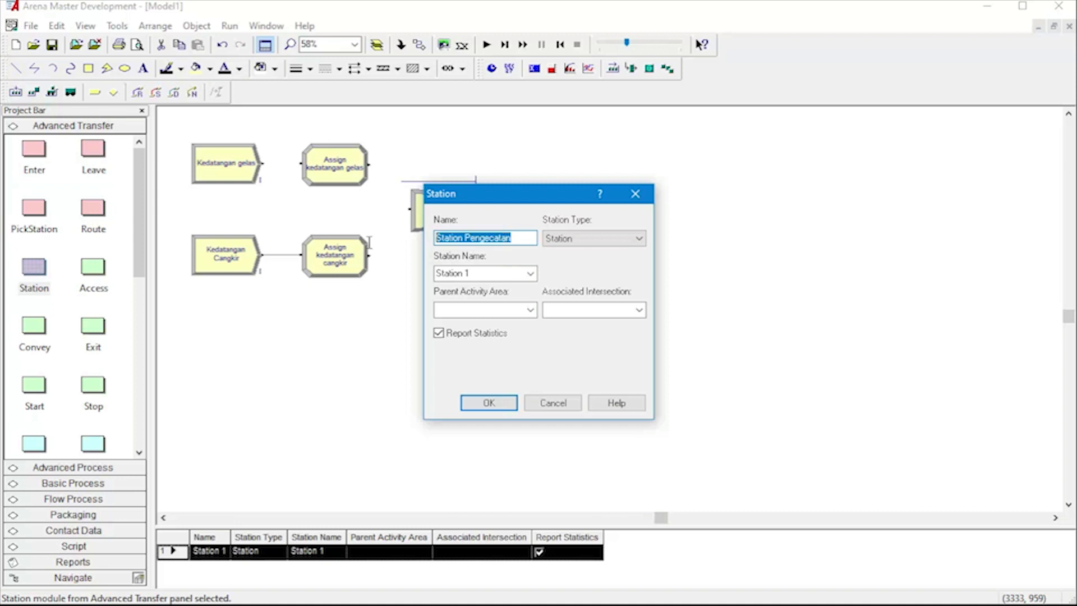
pyautogui.tripleClick(449, 273)
pyautogui.hotkey('ctrl', 'v')
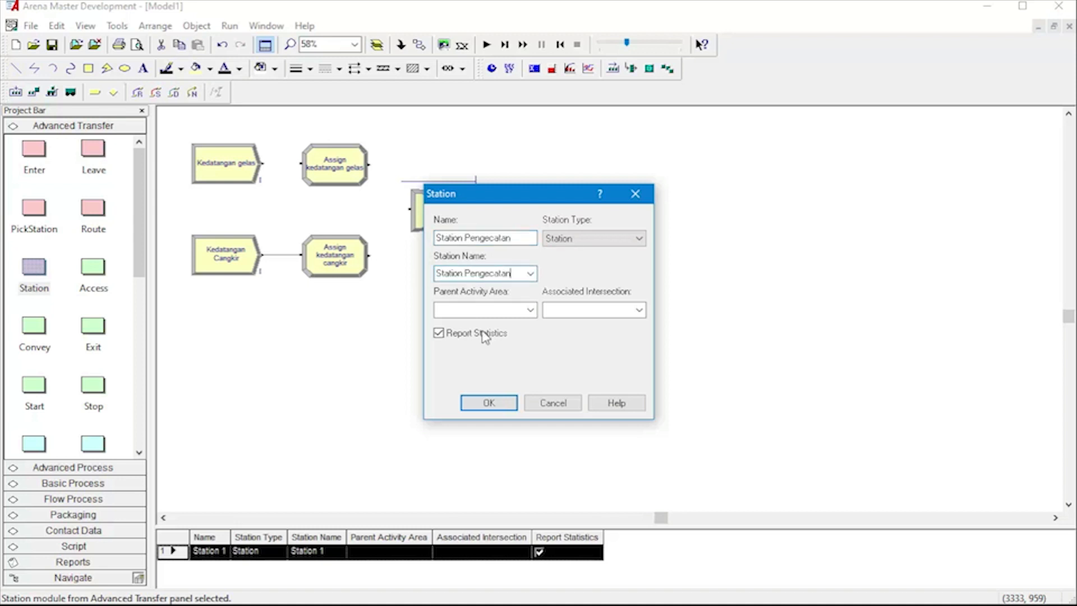
pyautogui.click(489, 403)
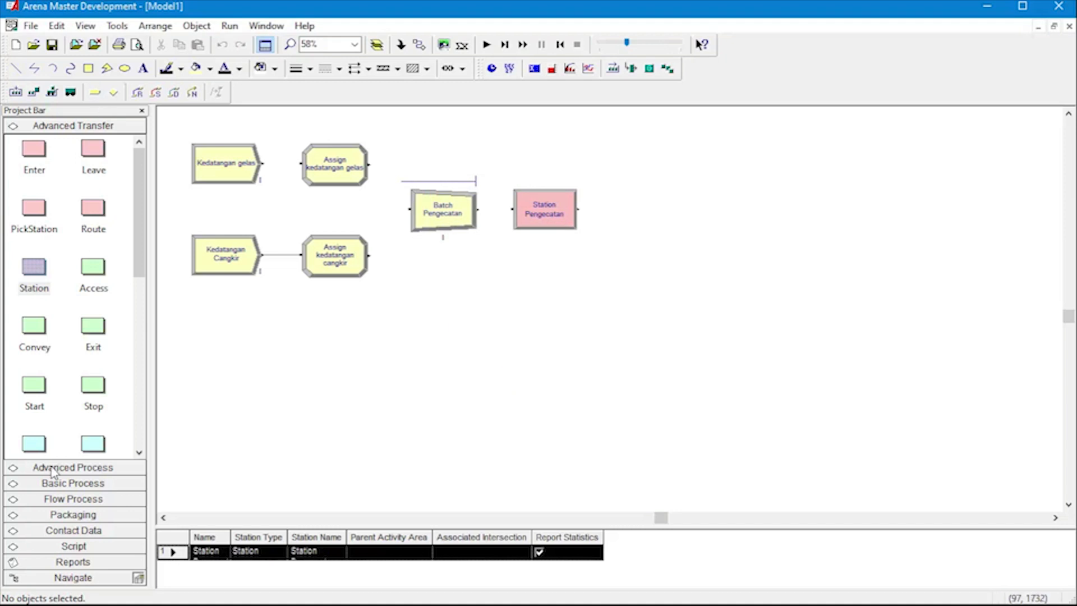
# - Place a Process module after Station Pengecatan and name it "Process Pengecatan"
pyautogui.click(49, 487)
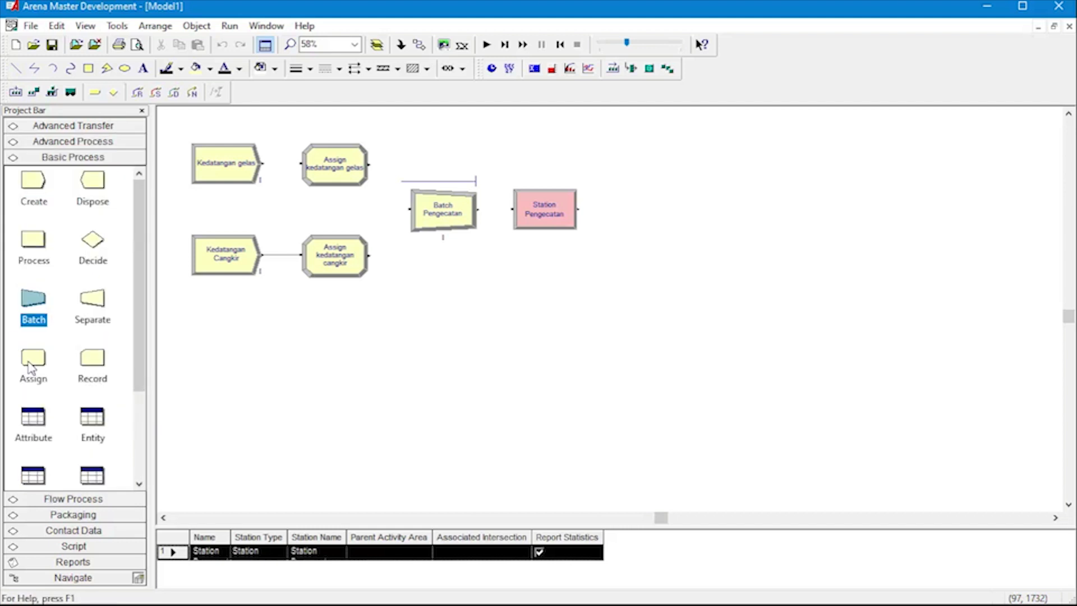
pyautogui.moveTo(39, 234); pyautogui.dragTo(620, 223)
pyautogui.doubleClick(653, 220)
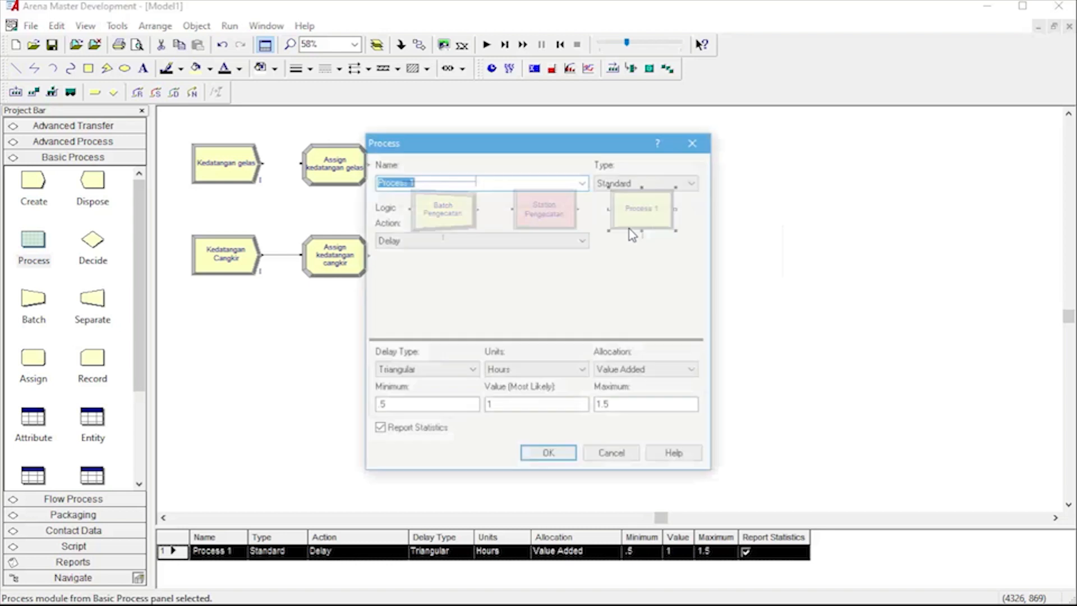
pyautogui.click(507, 180)
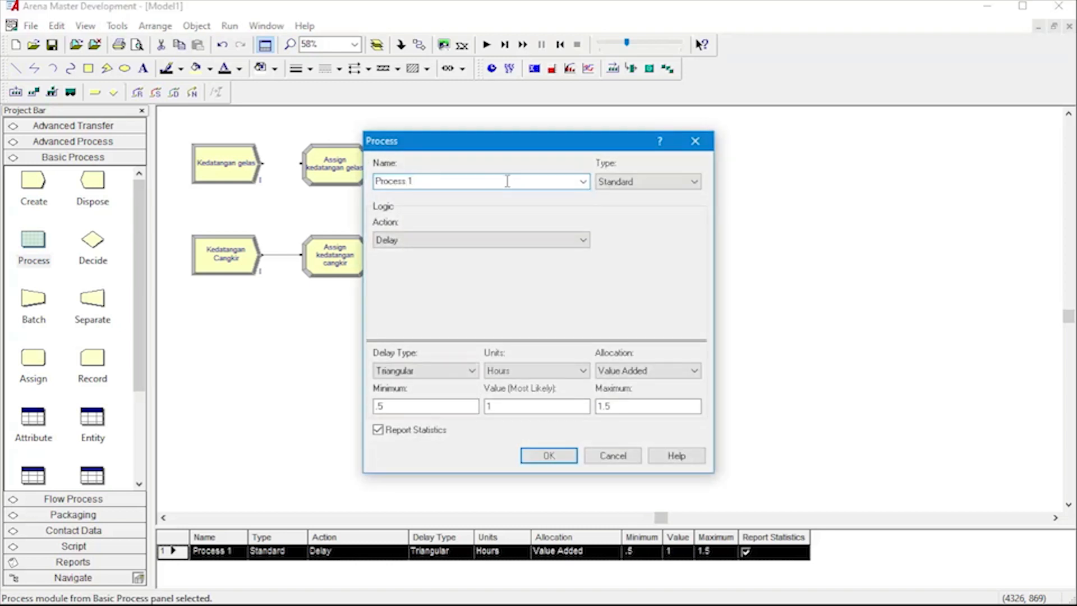
pyautogui.write('Pengecatan')
# - Set the process action to Seize Delay Release and add the resource "Operator Pengecatan" with quantity 1
pyautogui.click(538, 240)
pyautogui.click(478, 273)
pyautogui.click(624, 277)
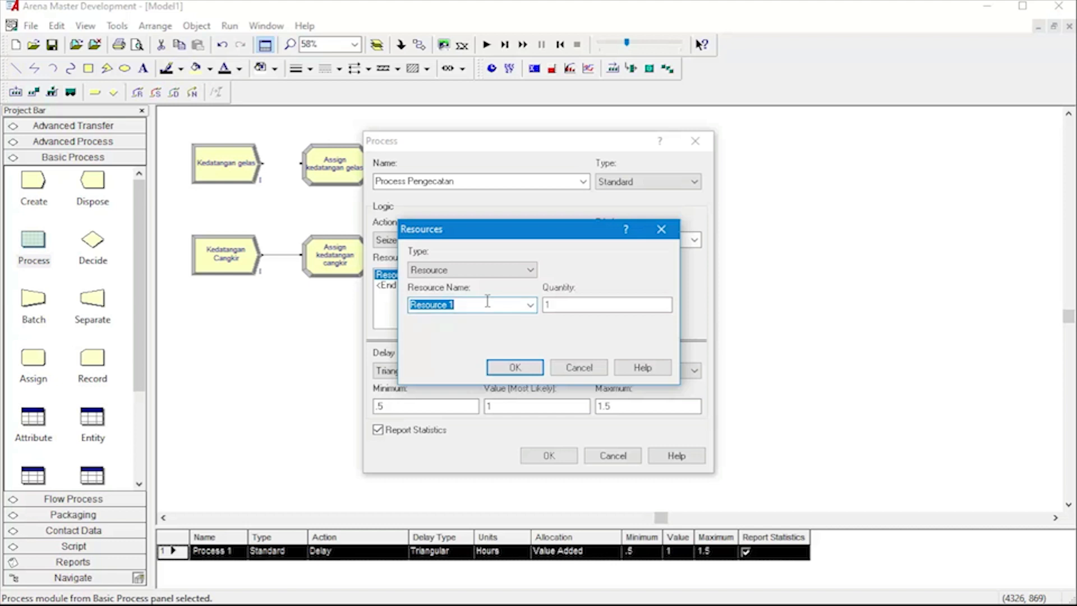
pyautogui.write('Operator Pengecatan')
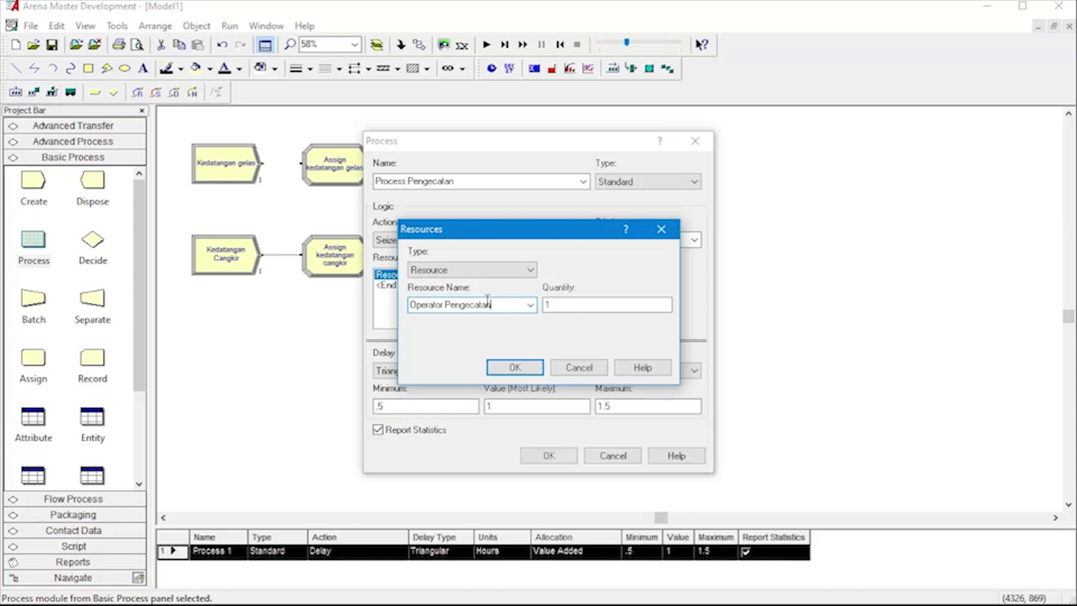
pyautogui.press('Return')
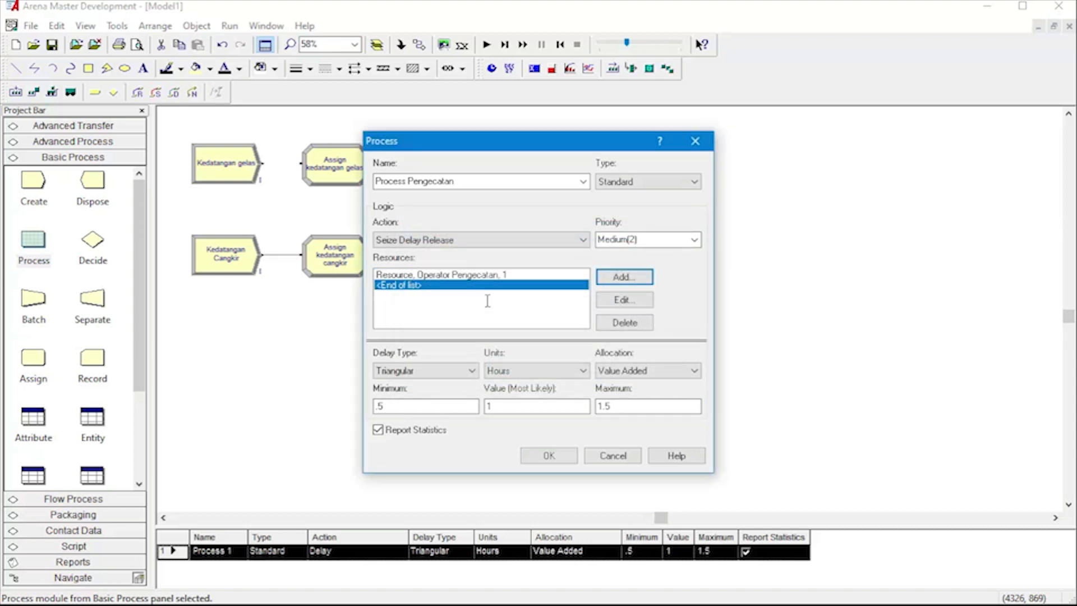
# - Give Process Pengecatan a Normal delay in Seconds with mean 7.4 and standard deviation 6, and accept the settings
pyautogui.click(424, 371)
pyautogui.click(426, 394)
pyautogui.click(489, 371)
pyautogui.click(513, 392)
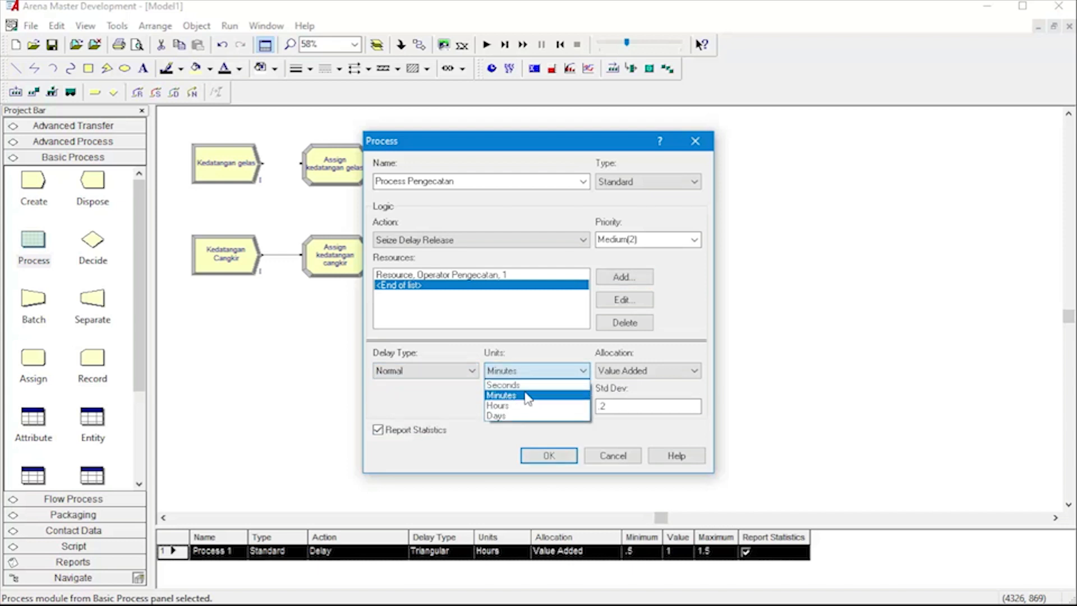
pyautogui.click(522, 385)
pyautogui.click(521, 404)
pyautogui.press('BackSpace')
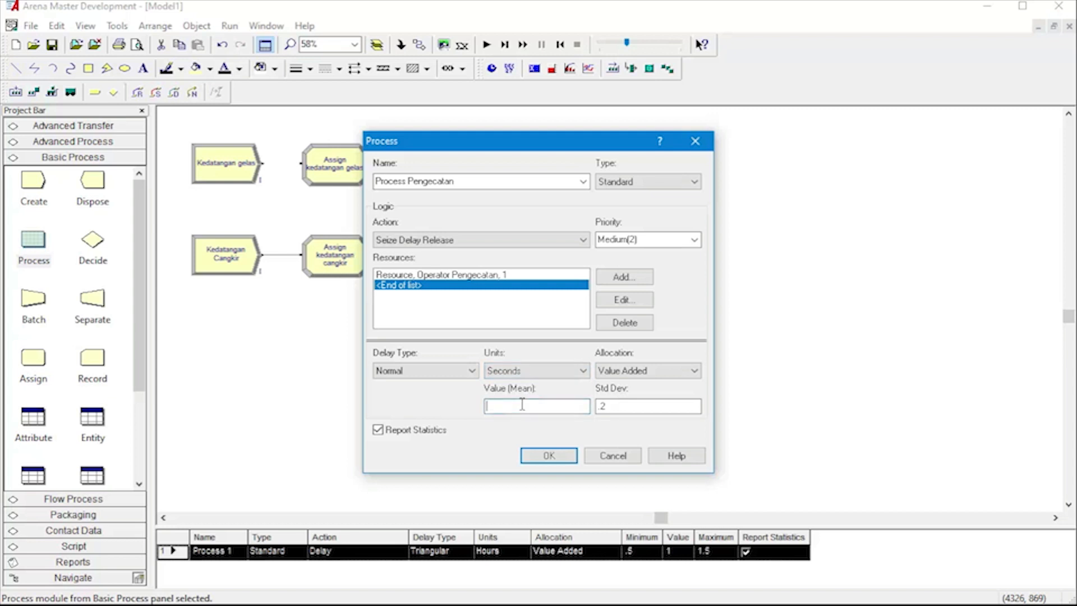
pyautogui.write('7')
pyautogui.click(627, 408)
pyautogui.press('BackSpace')
pyautogui.press('BackSpace')
pyautogui.click(550, 457)
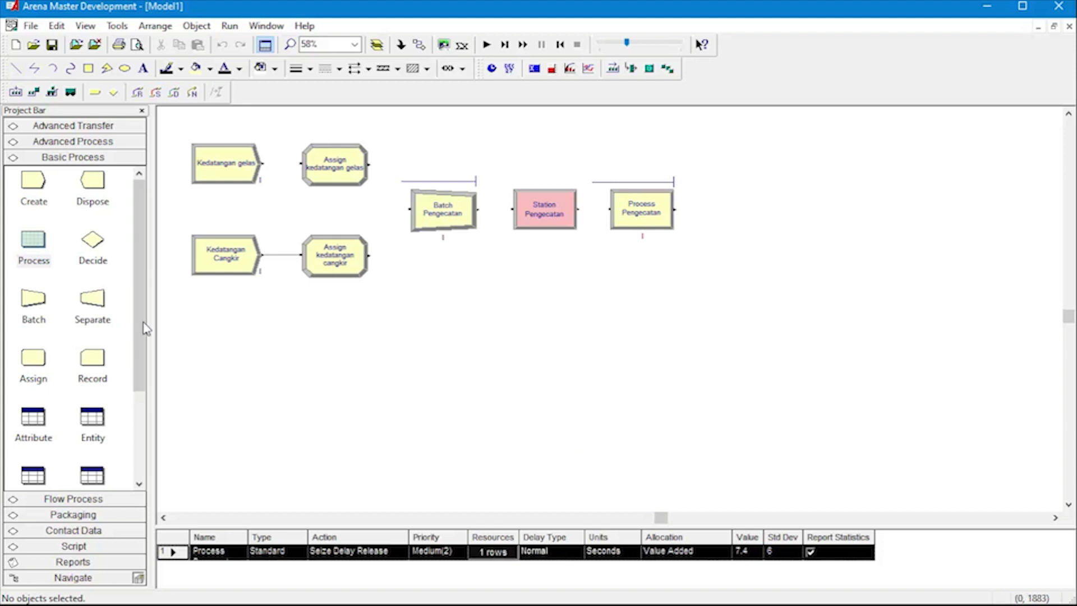
# - Place an Assign module after Process Pengecatan and name it "Assign Gelas dan Cangkir sudah dicat"
pyautogui.moveTo(34, 367); pyautogui.dragTo(706, 211)
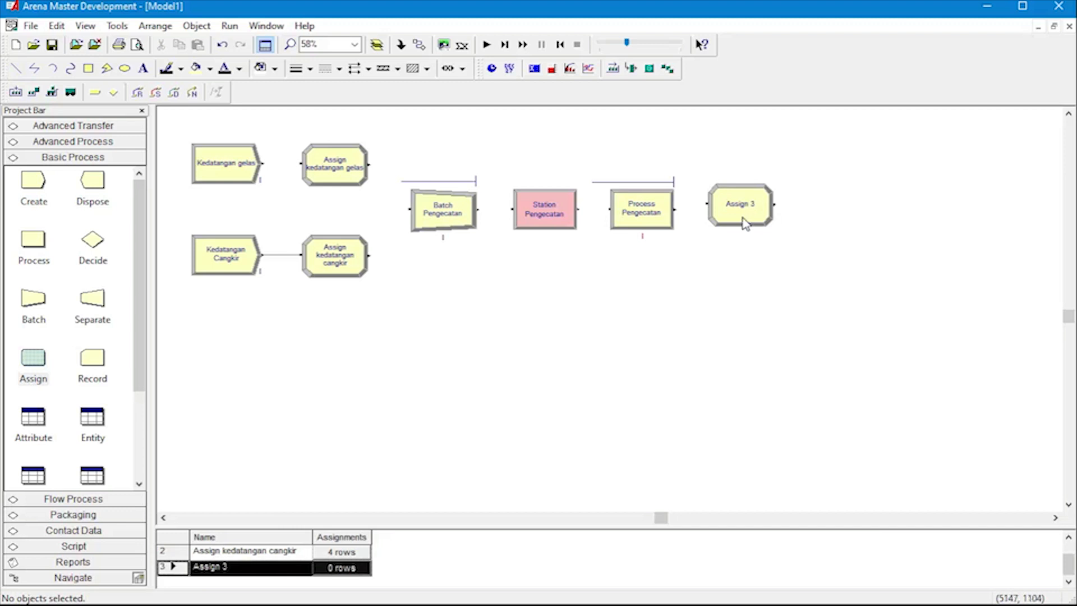
pyautogui.doubleClick(738, 206)
pyautogui.click(557, 255)
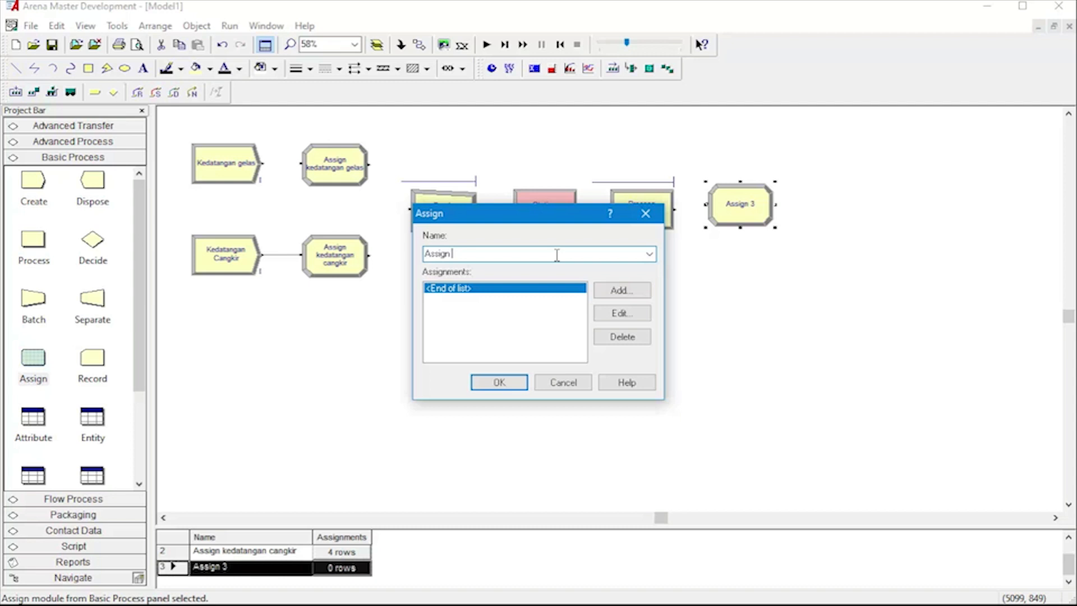
pyautogui.write('Gelas dan Cangkir sudah dicat')
# - Add an Entity Type assignment with the value "Gelas Cangkir dicat"
pyautogui.click(613, 299)
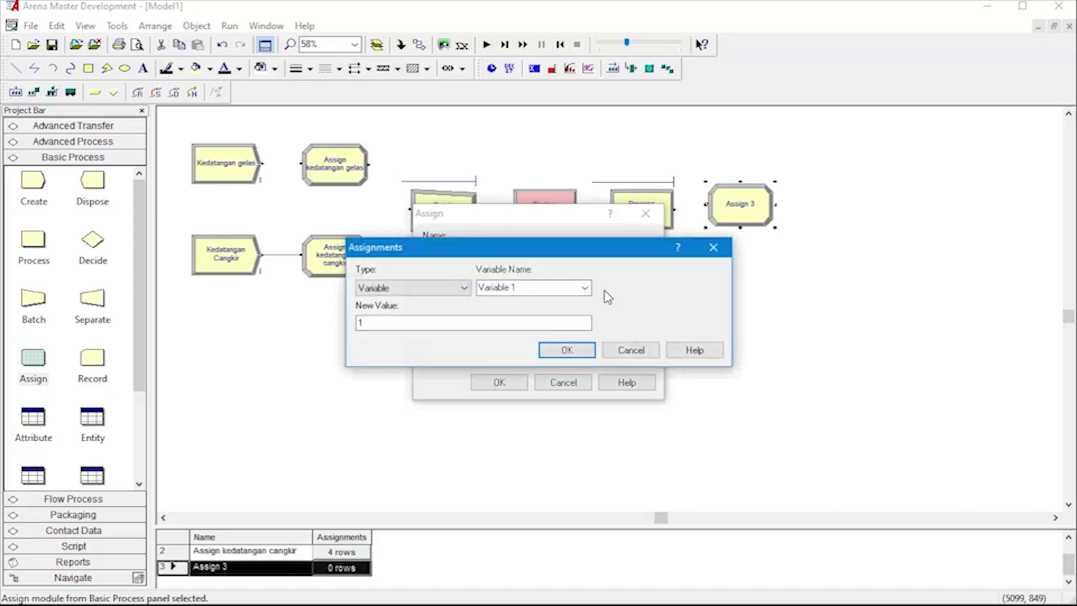
pyautogui.click(443, 288)
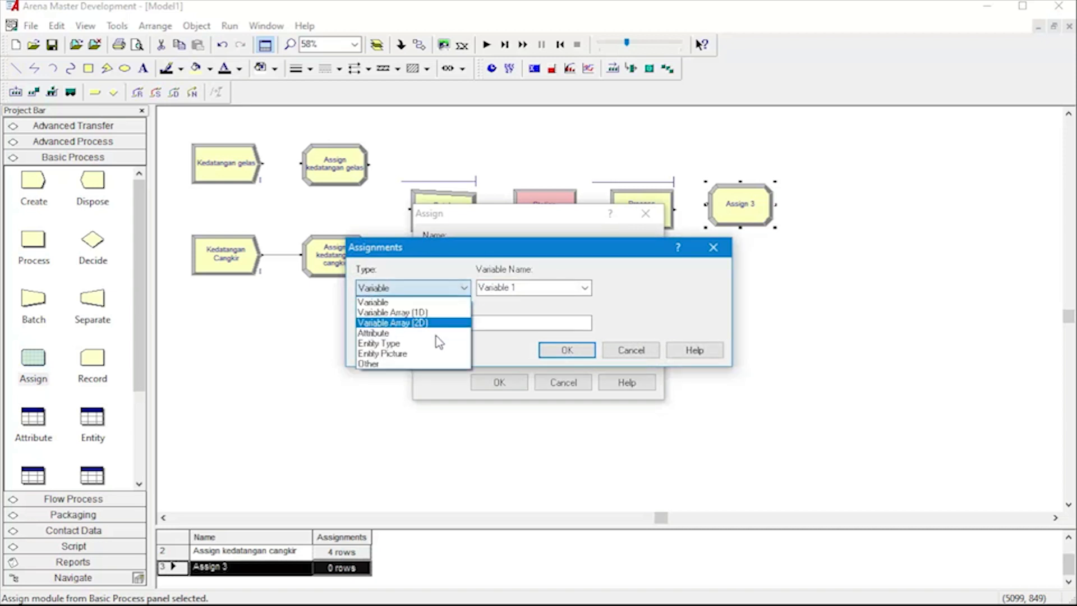
pyautogui.click(439, 343)
pyautogui.click(511, 285)
pyautogui.write('Gelas Ca')
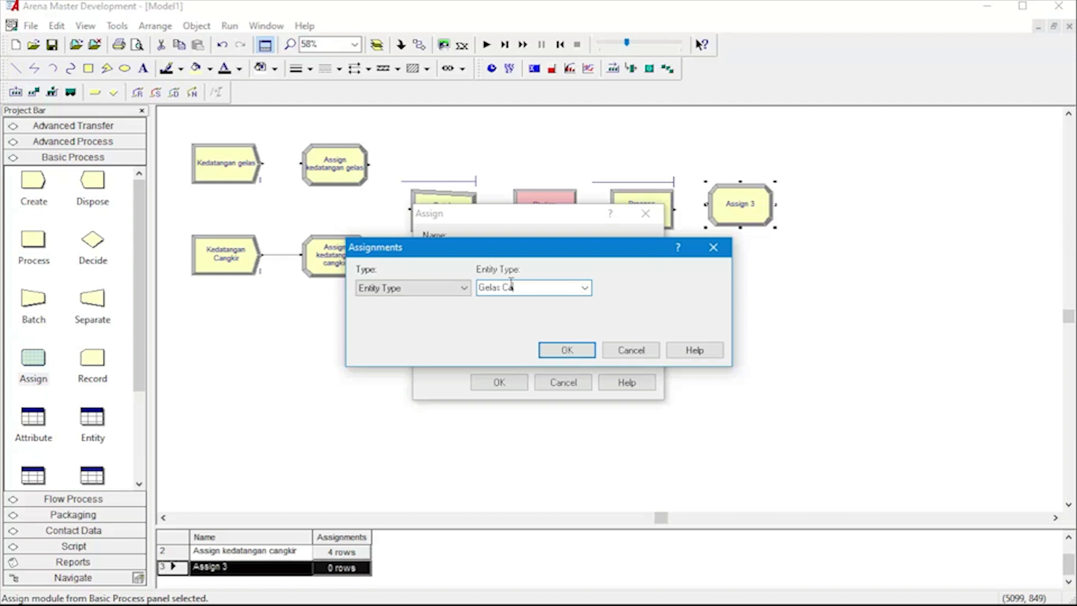
pyautogui.write('ngkir dicat')
pyautogui.click(558, 351)
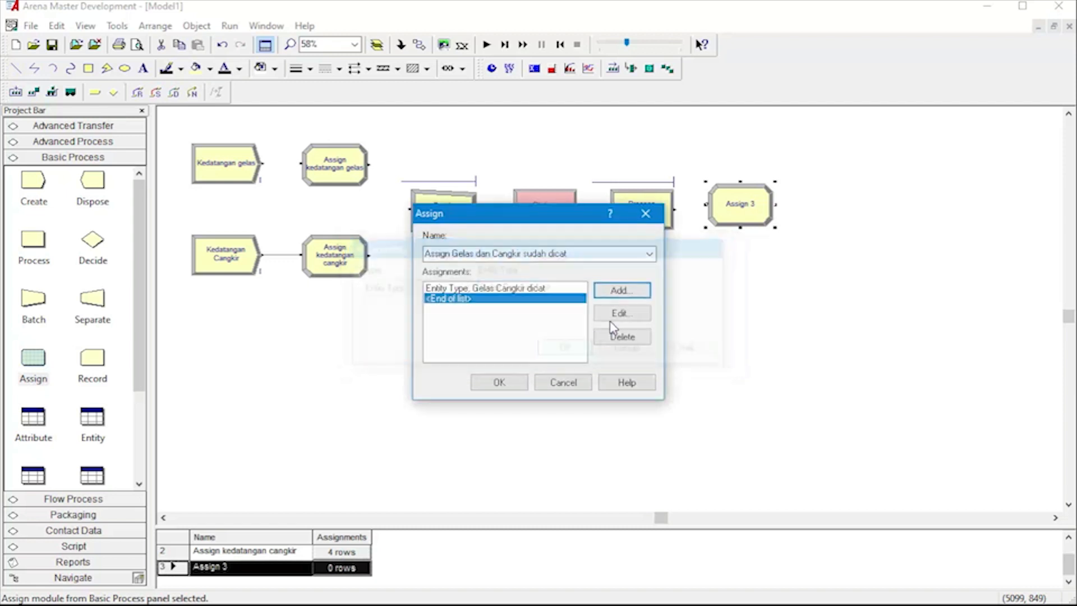
# - Add an Entity Picture assignment and accept the Assign Gelas dan Cangkir sudah dicat settings
pyautogui.click(619, 290)
pyautogui.click(443, 288)
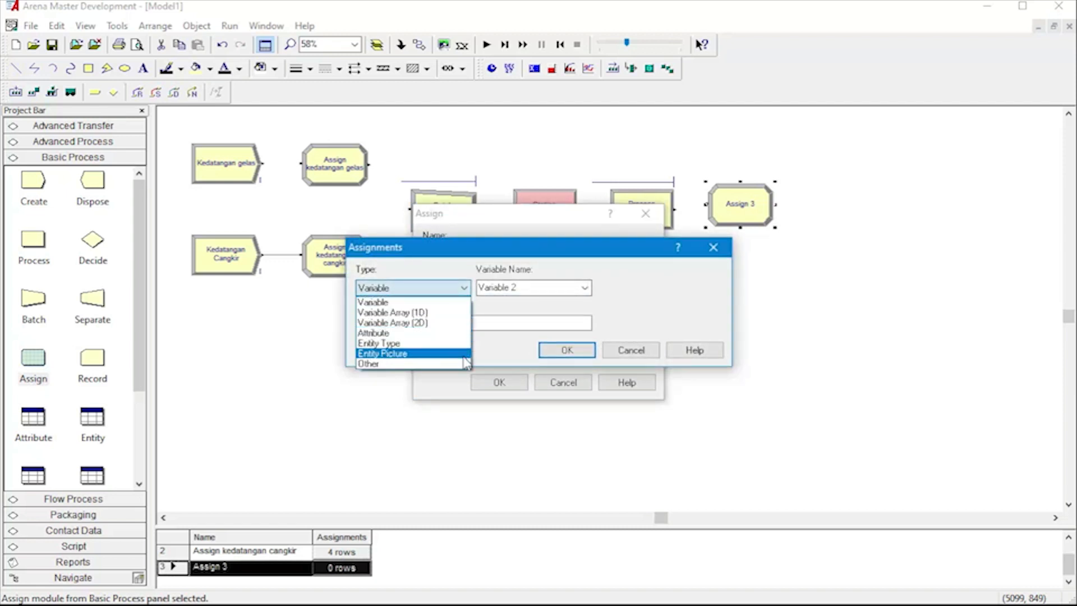
pyautogui.click(449, 351)
pyautogui.click(574, 290)
pyautogui.click(552, 340)
pyautogui.click(563, 350)
pyautogui.click(498, 382)
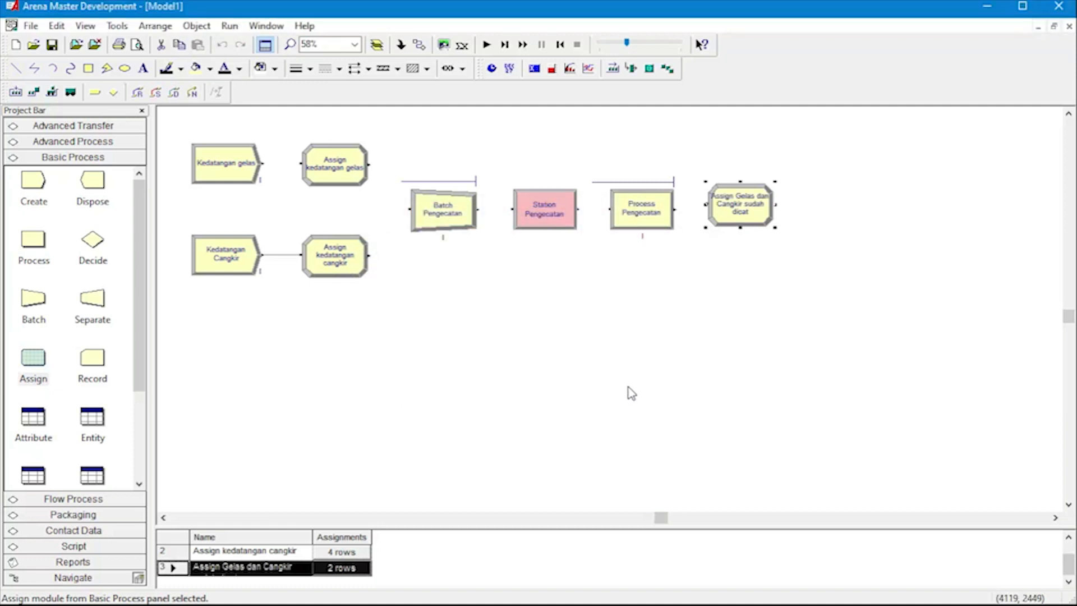
pyautogui.click(627, 387)
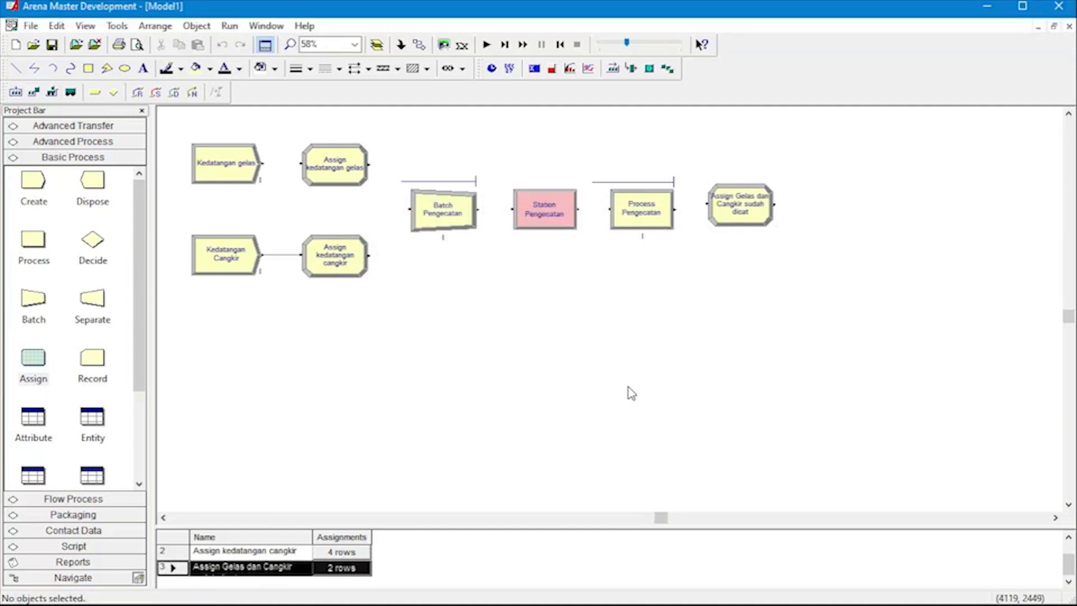
# - Place a Route module after the painted-items Assign module and set its destination station to "Station Pengeringan"
pyautogui.click(65, 143)
pyautogui.click(67, 127)
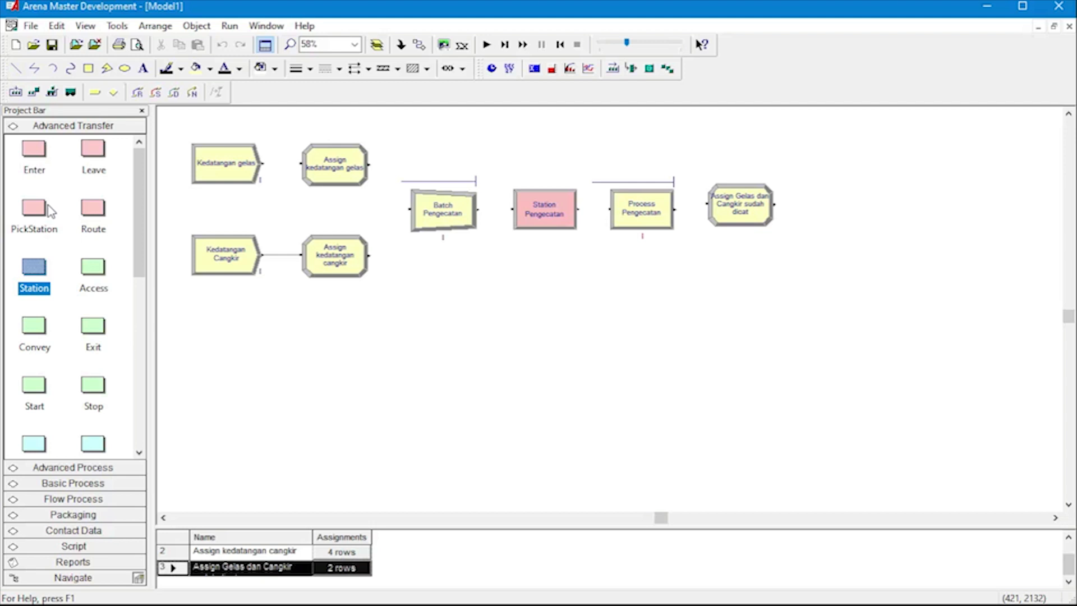
pyautogui.moveTo(92, 208); pyautogui.dragTo(810, 207)
pyautogui.doubleClick(816, 222)
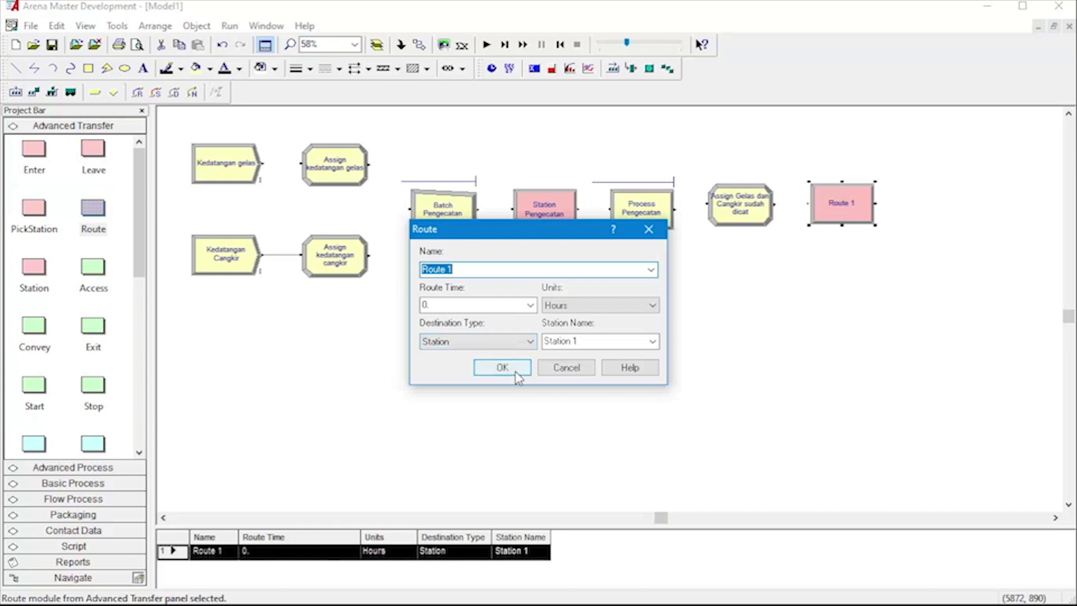
pyautogui.click(599, 341)
pyautogui.doubleClick(602, 340)
pyautogui.write('Pengeringan')
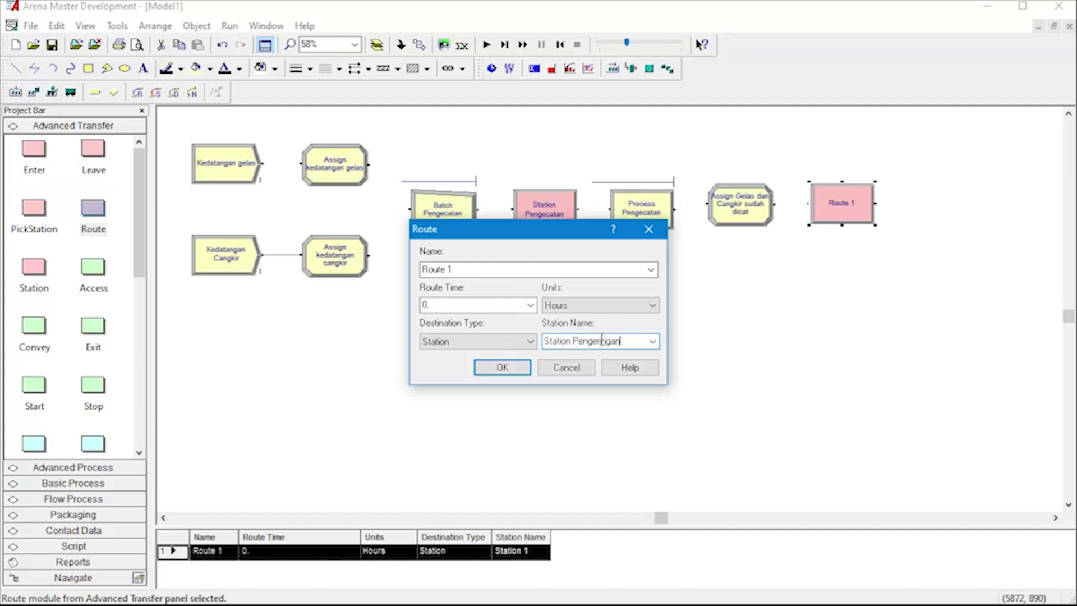
pyautogui.press('Return')
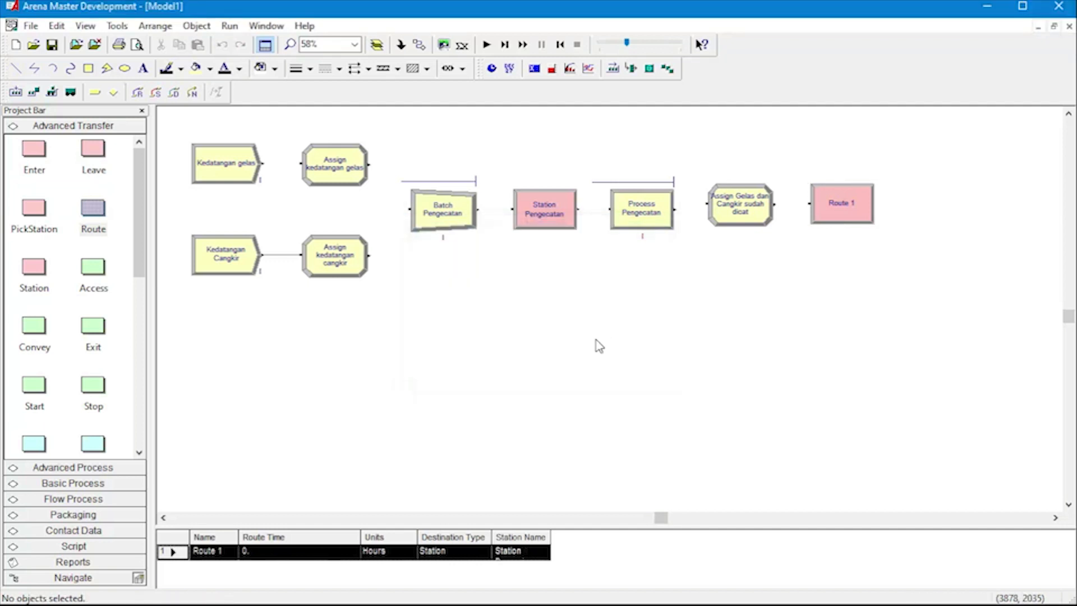
# - Place a Station module below Station Pengecatan and set both its name and station name to "Station Pengeringan"
pyautogui.moveTo(34, 283); pyautogui.dragTo(486, 317)
pyautogui.moveTo(520, 288); pyautogui.dragTo(517, 289)
pyautogui.doubleClick(553, 291)
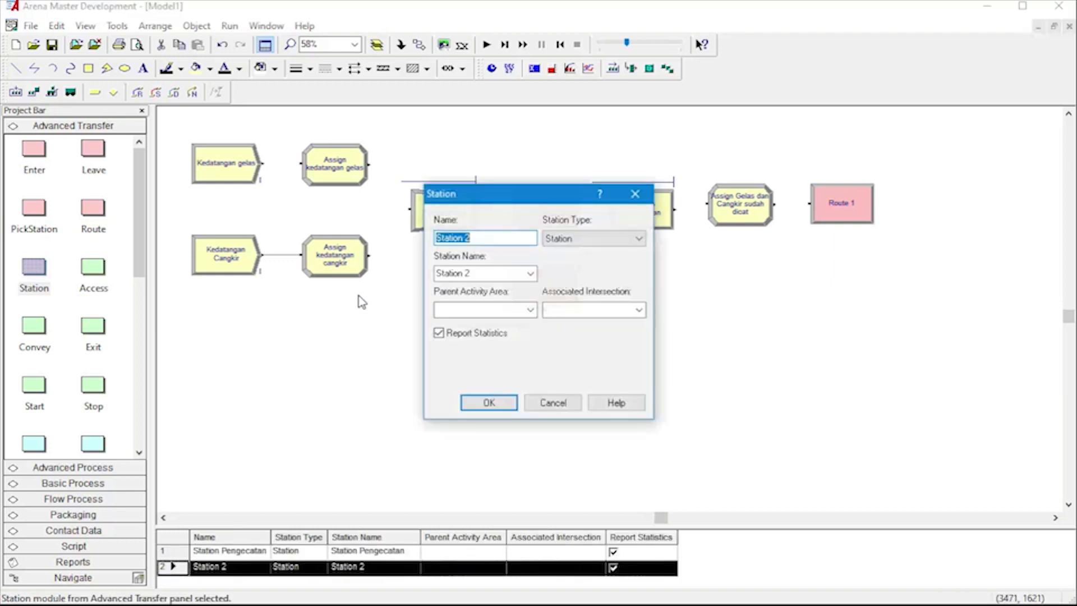
pyautogui.click(530, 273)
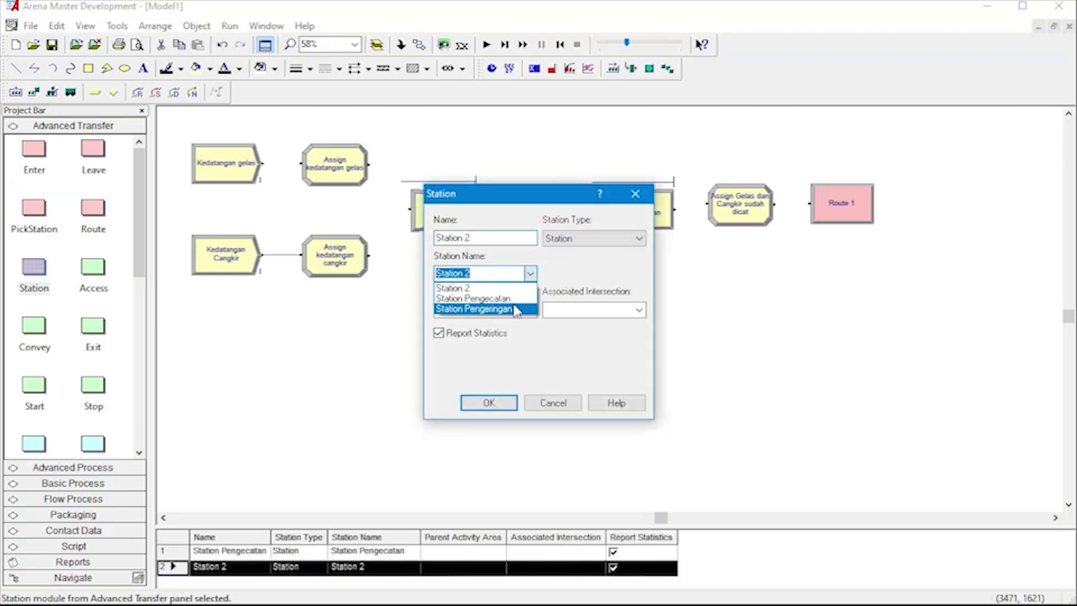
pyautogui.click(517, 309)
pyautogui.hotkey('ctrl', 'c')
pyautogui.moveTo(474, 237); pyautogui.dragTo(429, 236)
pyautogui.hotkey('ctrl', 'v')
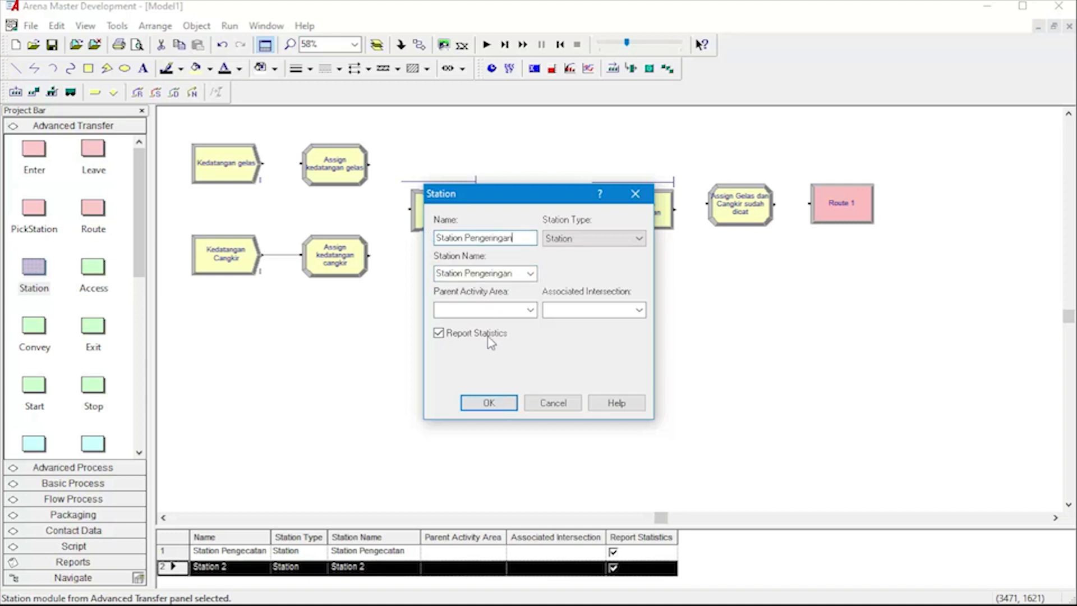
pyautogui.click(506, 402)
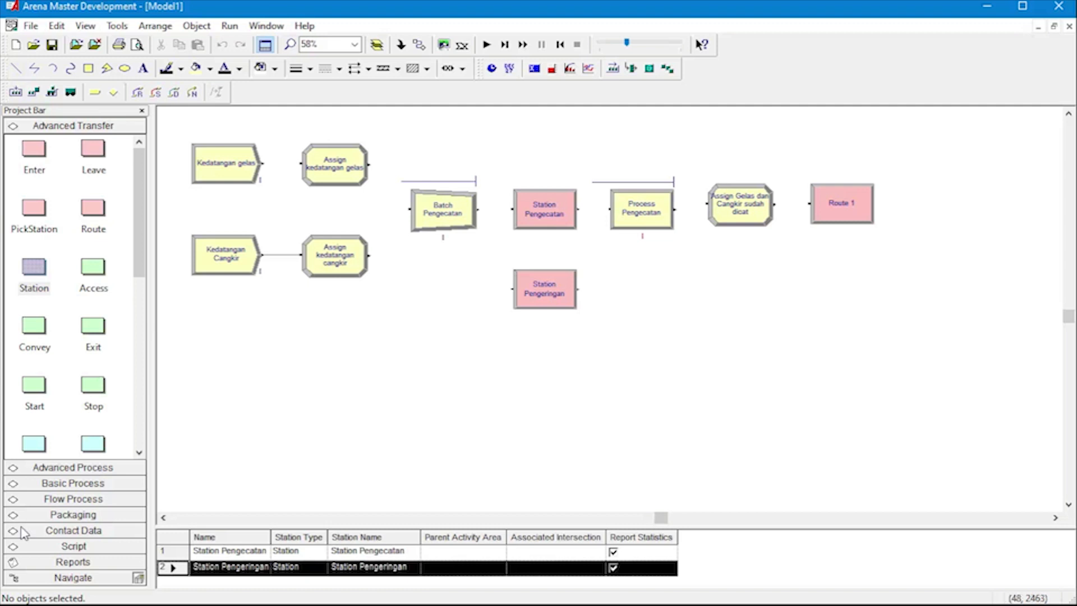
# - Place a Hold module after Station Pengeringan and open its settings
pyautogui.click(55, 468)
pyautogui.scroll(-3, 38, 378)
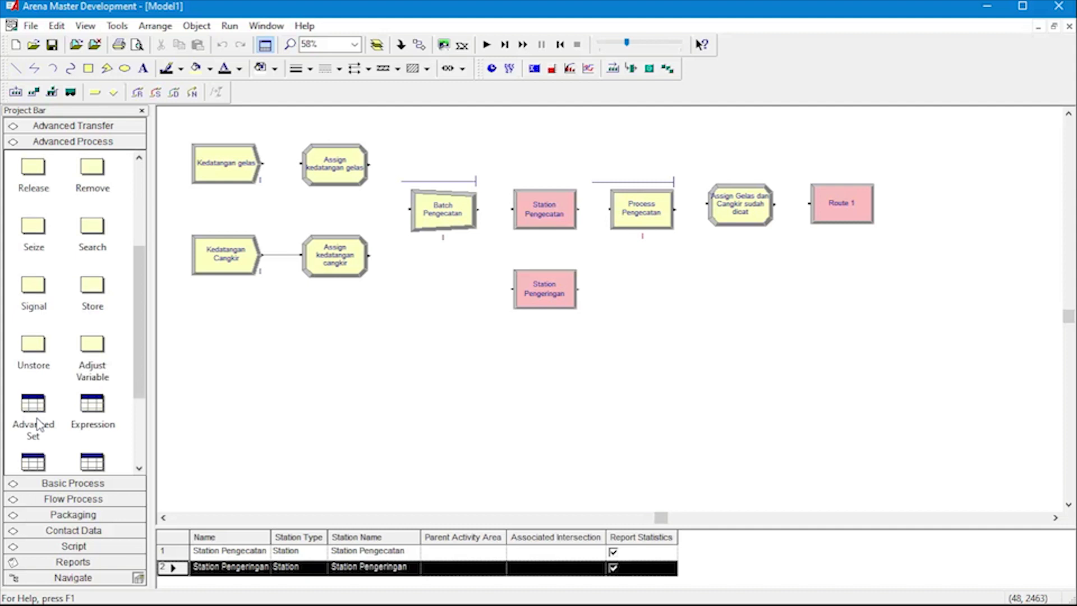
pyautogui.scroll(3, 46, 331)
pyautogui.click(33, 224)
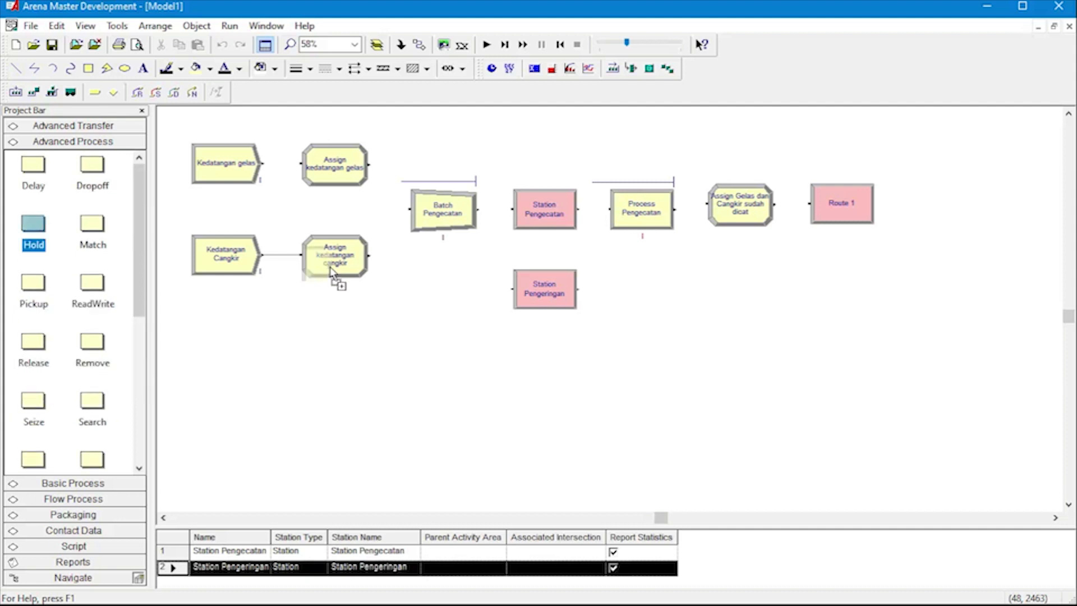
pyautogui.doubleClick(644, 283)
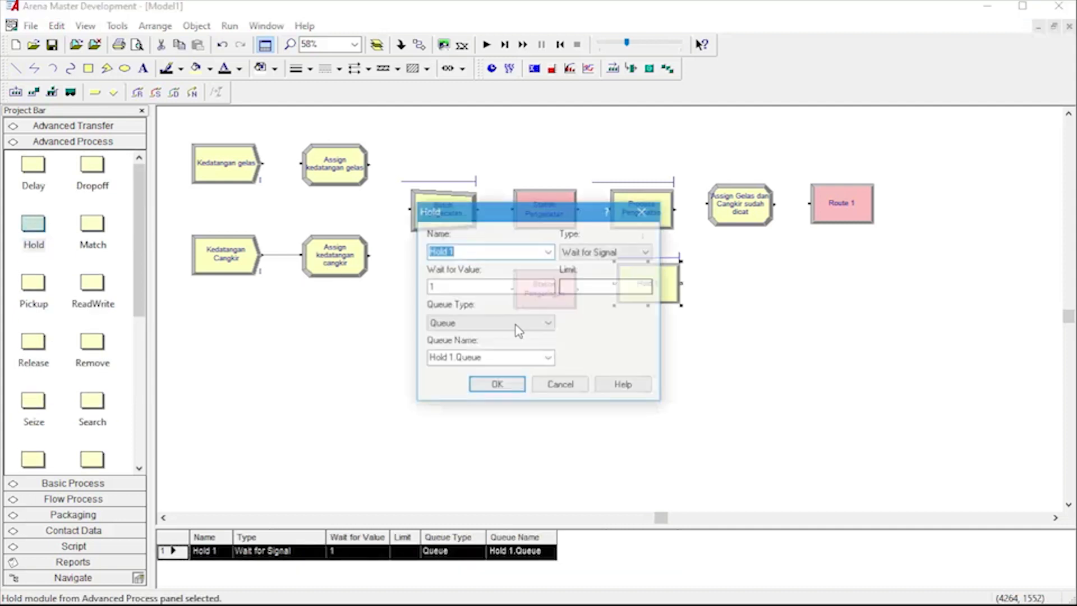
# - Name the Hold module "Hold Proses Pengeringan", set its limit to 2, and accept the settings
pyautogui.click(497, 287)
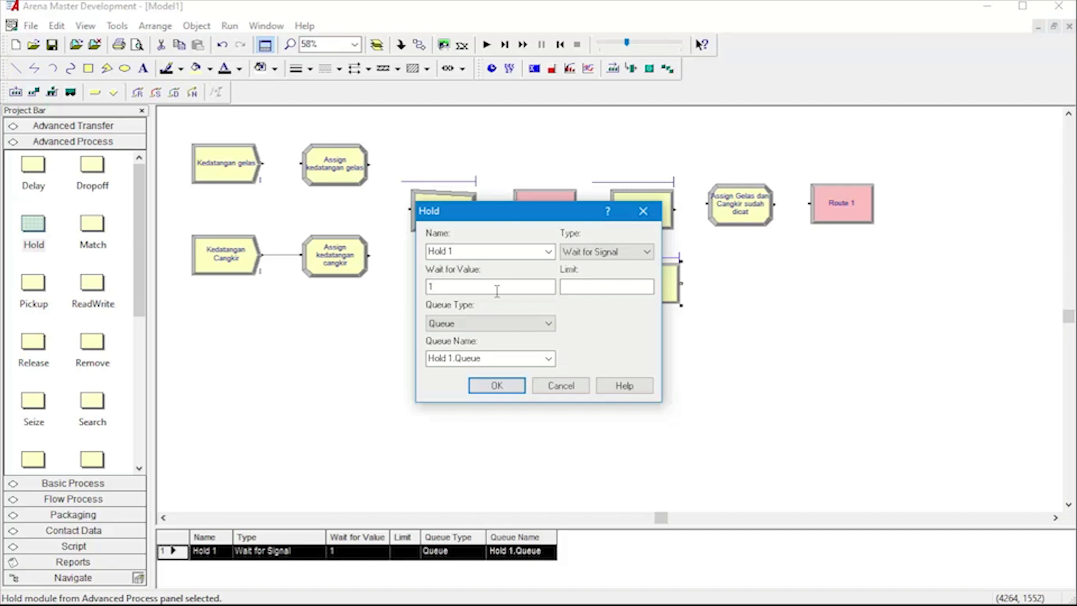
pyautogui.click(513, 252)
pyautogui.click(514, 251)
pyautogui.write('Proses Per')
pyautogui.write('geringan')
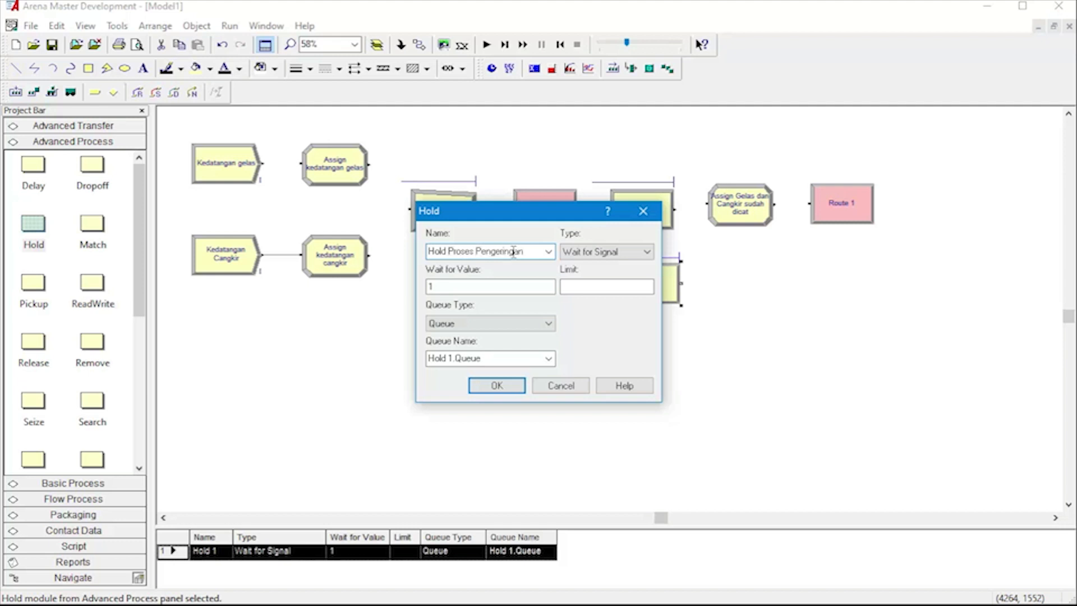
pyautogui.click(585, 289)
pyautogui.write('2')
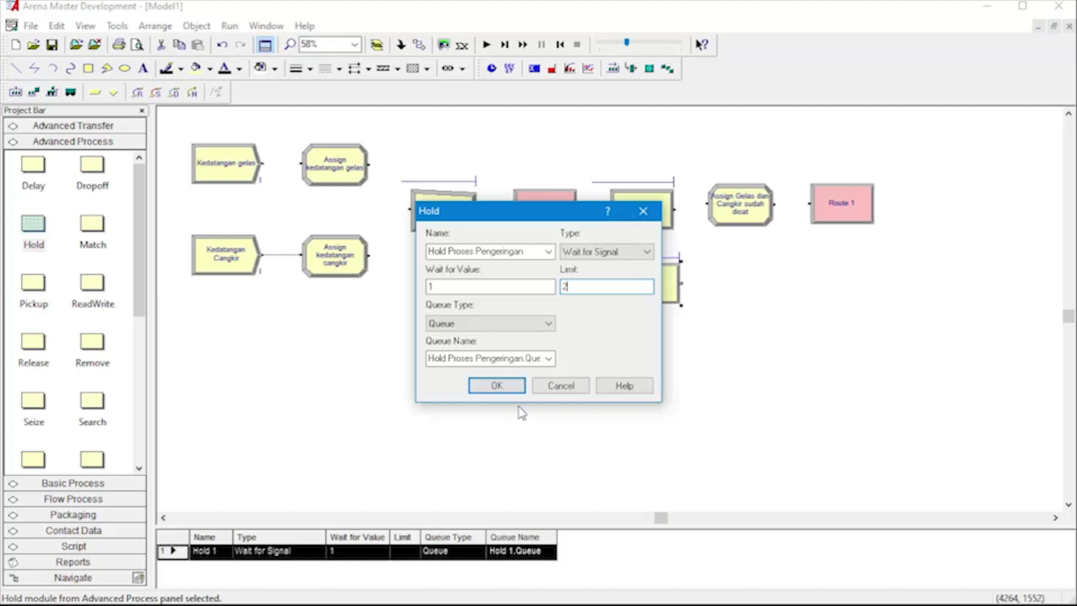
pyautogui.click(495, 387)
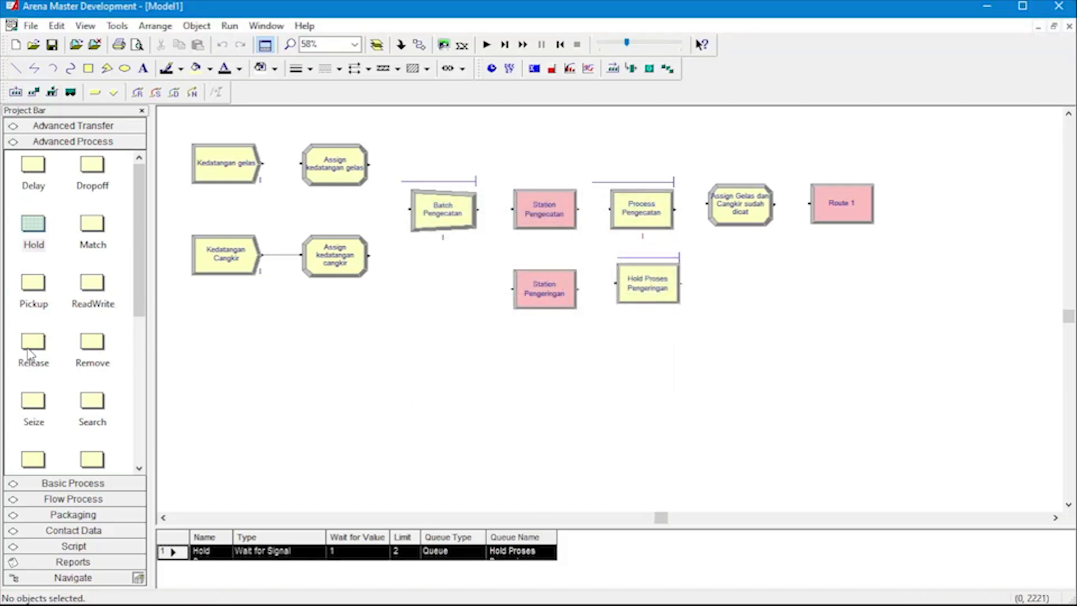
# - Place a Seize module after Hold Proses Pengeringan and name it "Seize Operator A"
pyautogui.moveTo(35, 402); pyautogui.dragTo(716, 281)
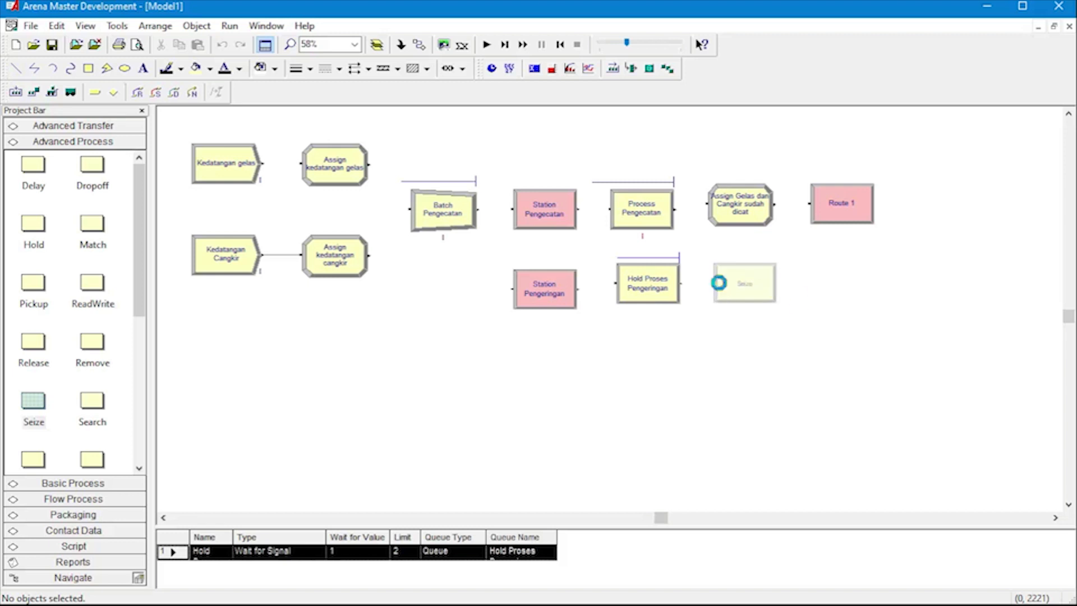
pyautogui.doubleClick(746, 283)
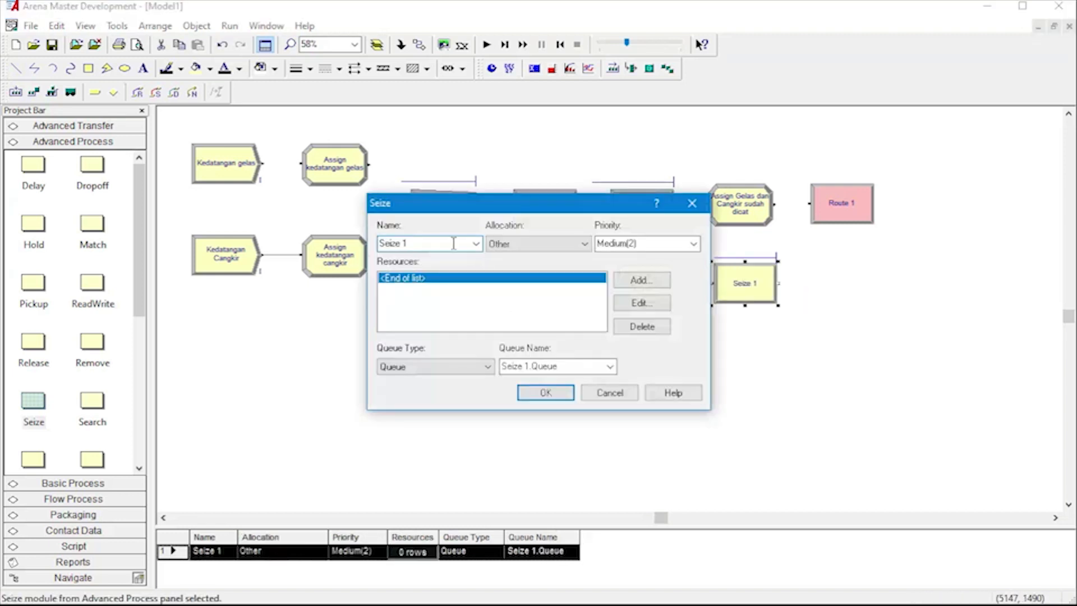
pyautogui.press('Return')
pyautogui.press('Return')
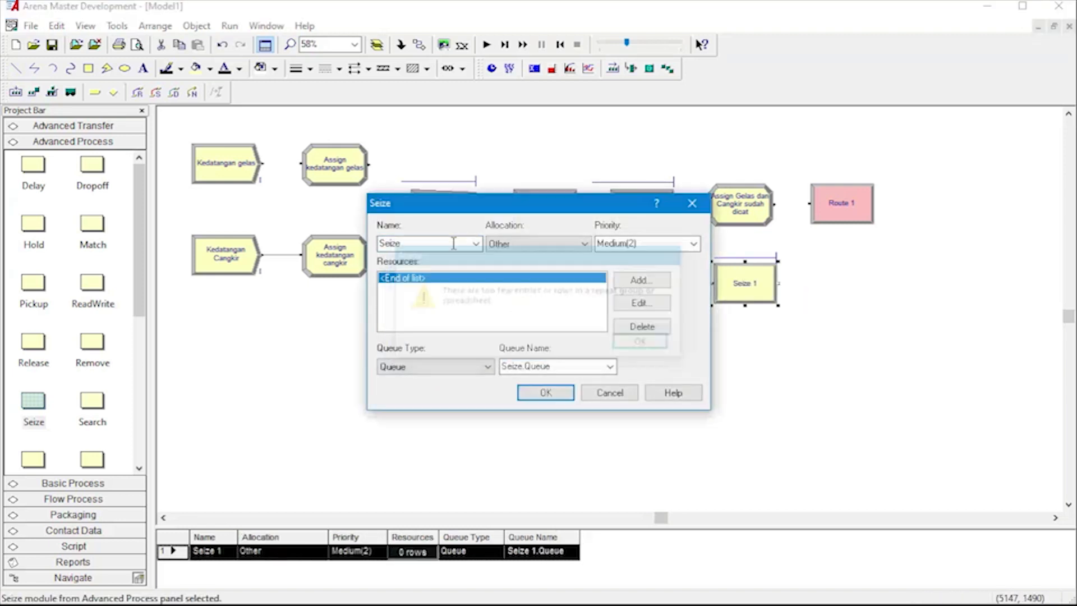
pyautogui.click(454, 244)
pyautogui.click(454, 243)
pyautogui.write('Operator A')
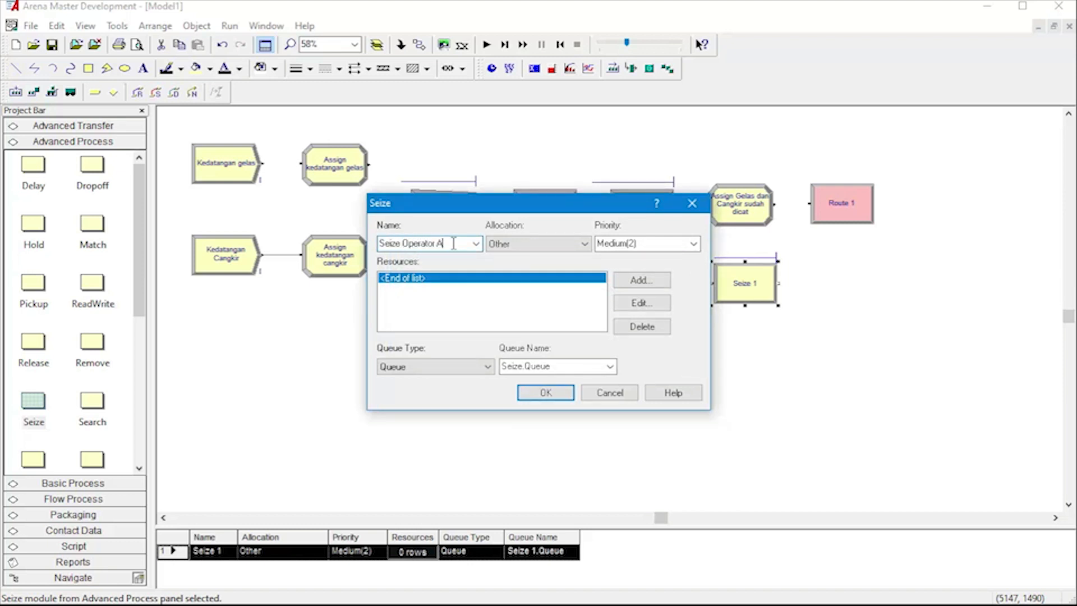
# - Add the resource "Operator A" to the Seize module, set its allocation to Value Added, and accept the settings
pyautogui.click(543, 247)
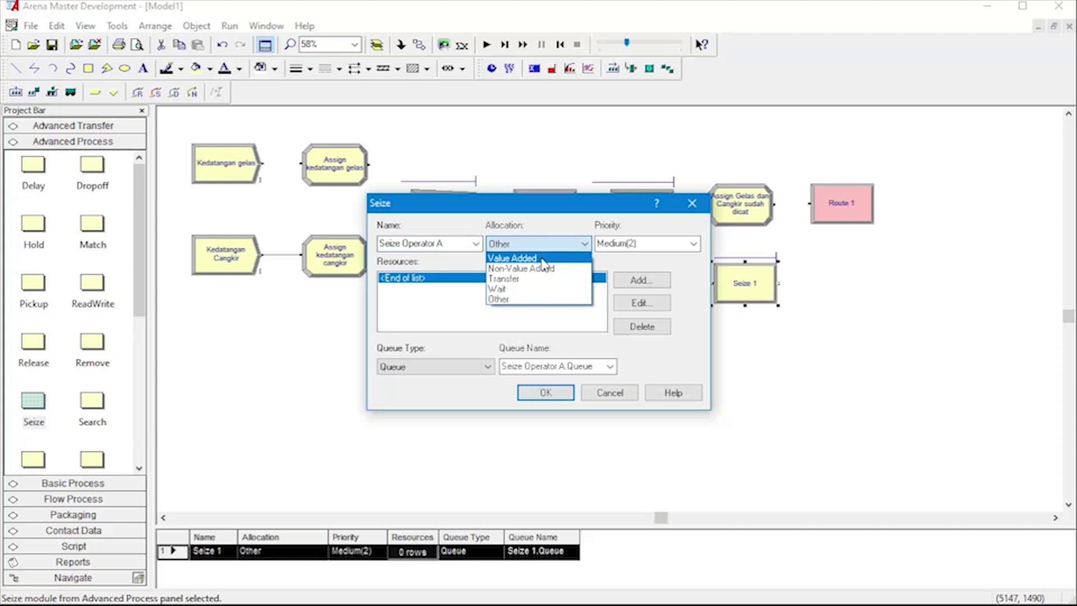
pyautogui.click(689, 278)
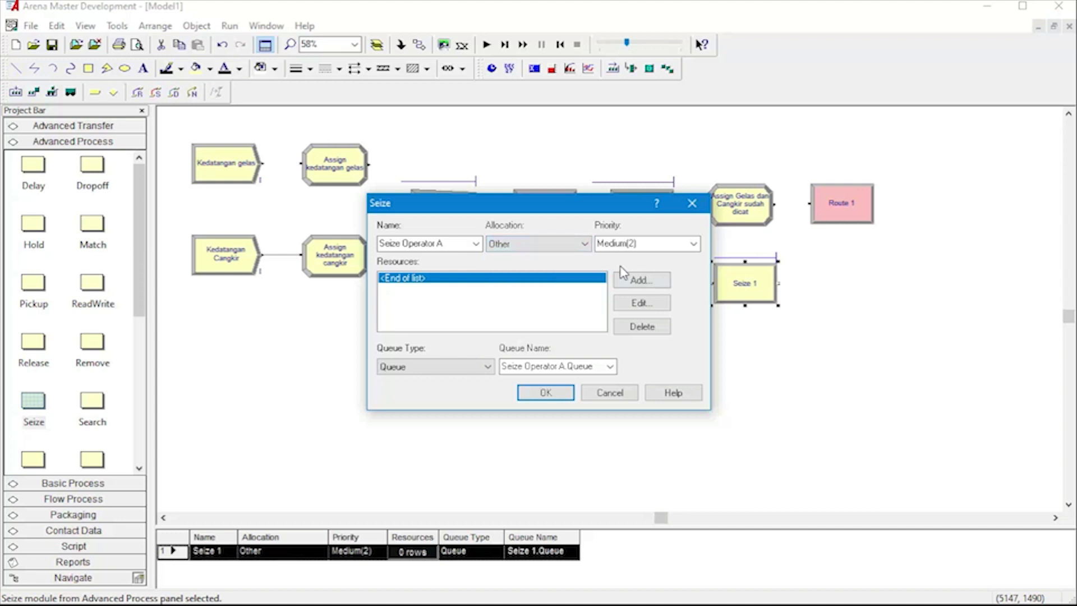
pyautogui.click(641, 281)
pyautogui.moveTo(410, 287); pyautogui.dragTo(478, 288)
pyautogui.write('O')
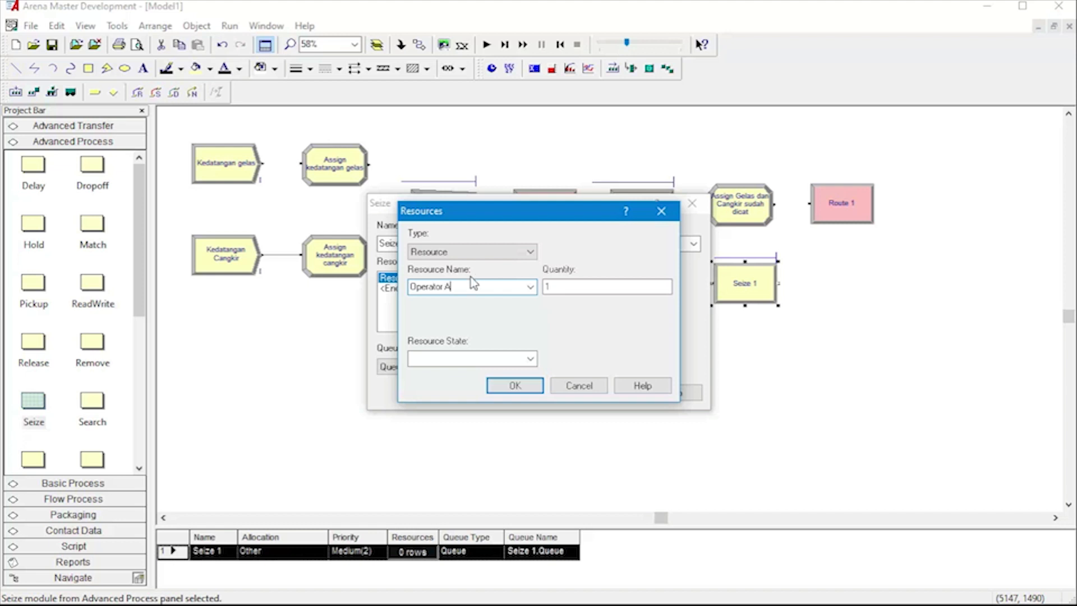
pyautogui.write('perator A')
pyautogui.click(513, 385)
pyautogui.click(547, 244)
pyautogui.click(514, 258)
pyautogui.click(554, 395)
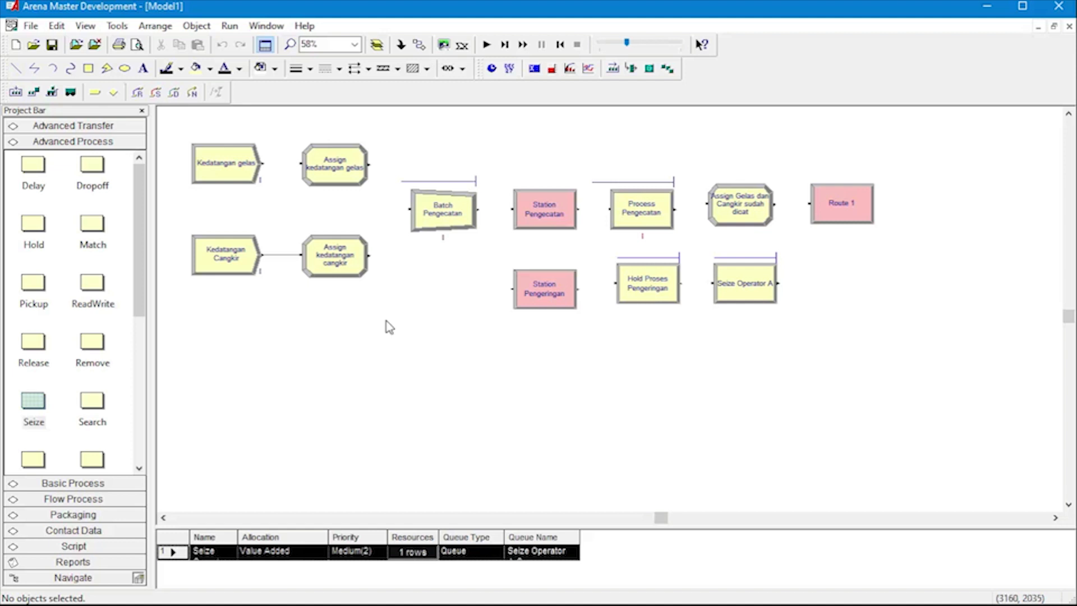
# - Place a Delay module after Seize Operator A, name it "Delay Proses Pengeringan", and set its allocation to Value Added
pyautogui.scroll(-3, 67, 393)
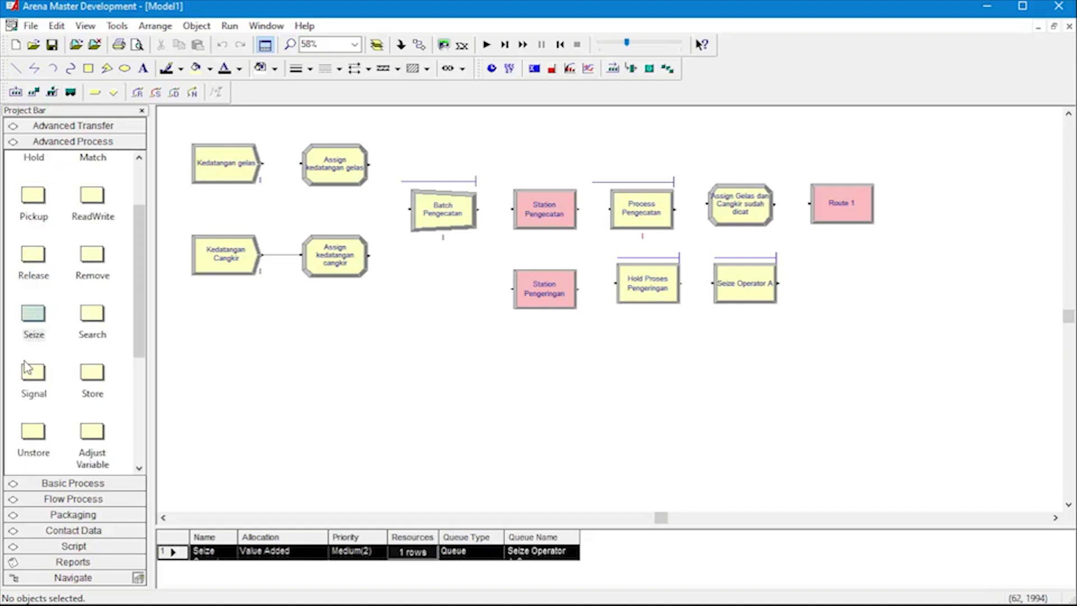
pyautogui.scroll(3, 32, 326)
pyautogui.moveTo(33, 164); pyautogui.dragTo(820, 293)
pyautogui.doubleClick(847, 292)
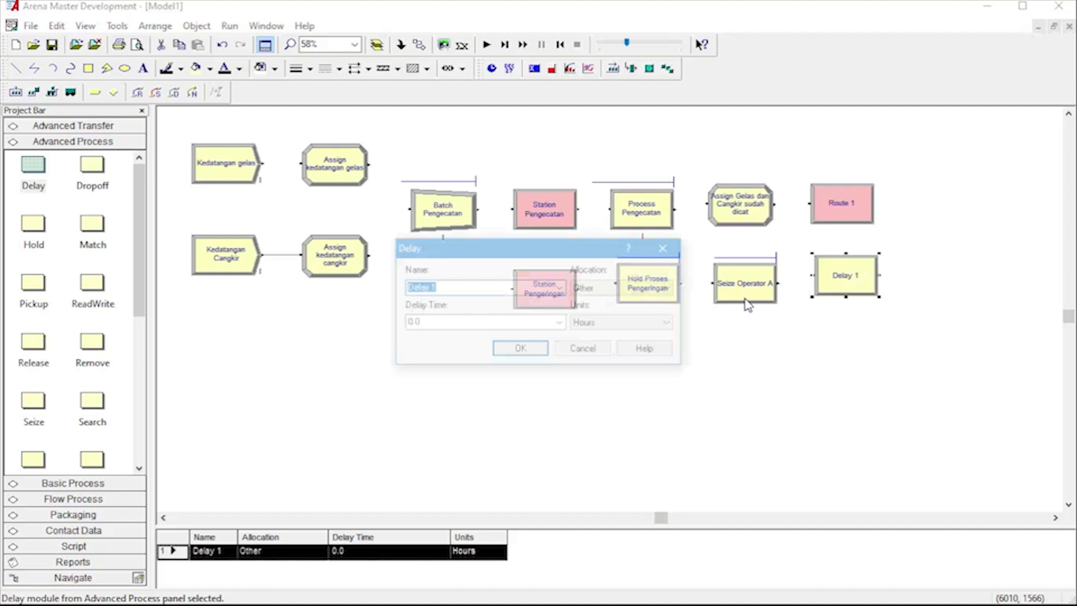
pyautogui.click(523, 290)
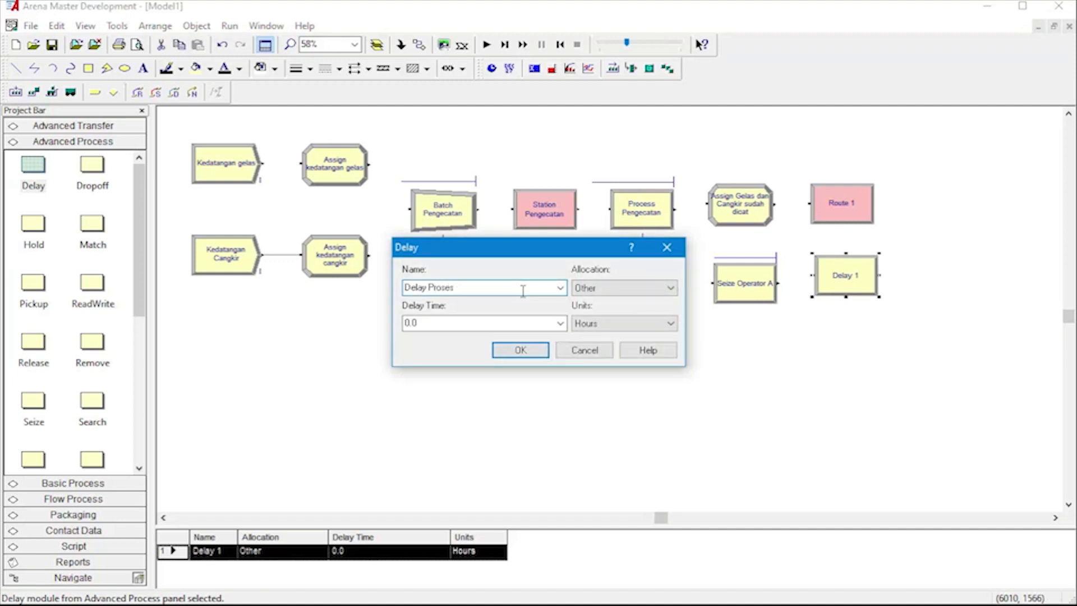
pyautogui.write('Proses Pengeringan')
pyautogui.click(612, 288)
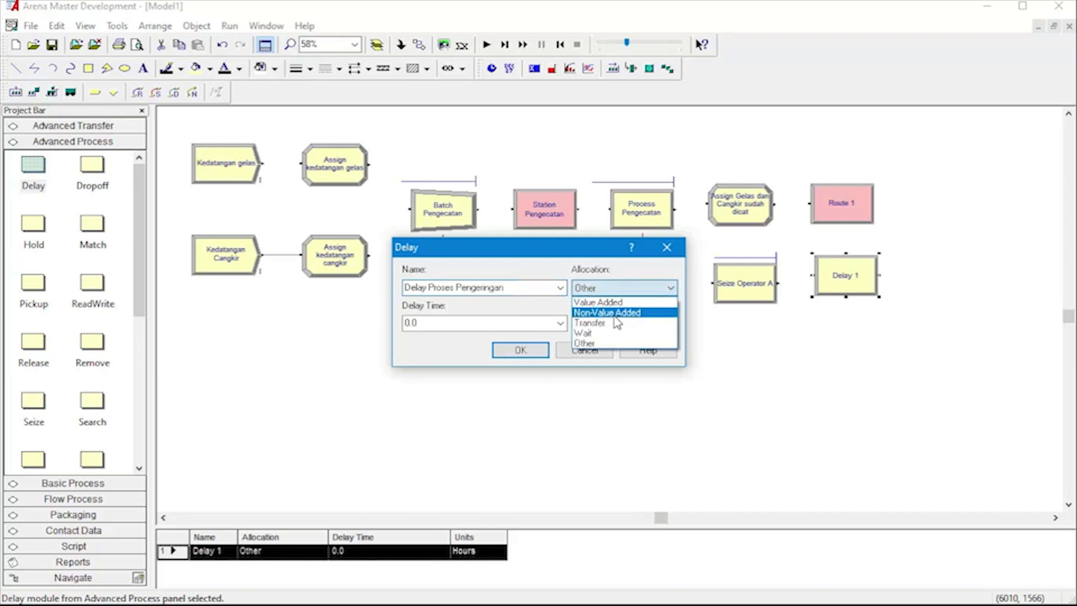
pyautogui.click(596, 301)
# - Set the delay time to the normal distribution NORM( 25 , 12 )
pyautogui.click(560, 323)
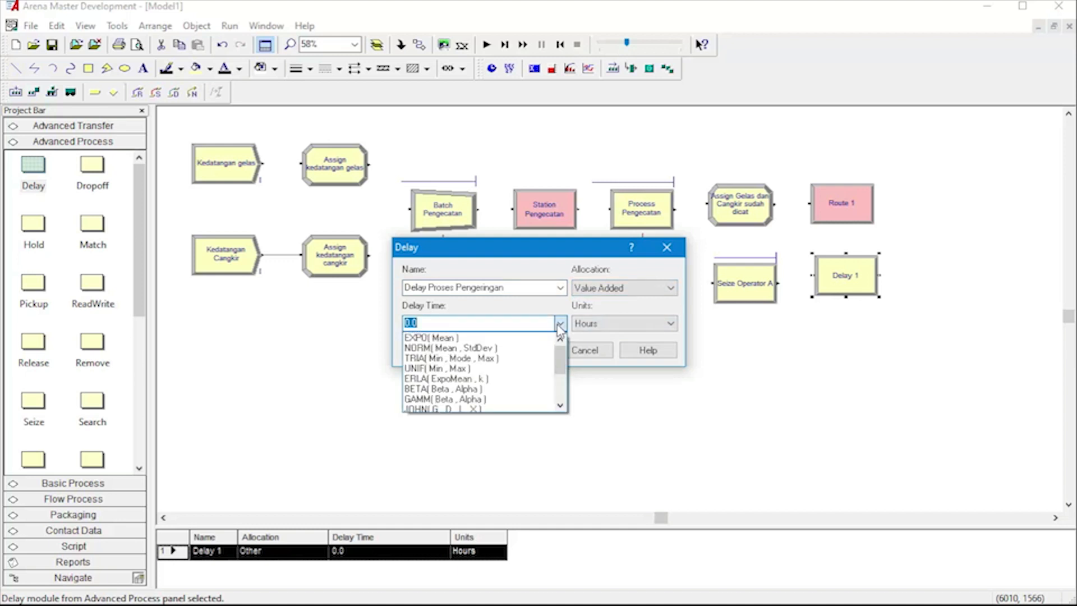
pyautogui.click(466, 348)
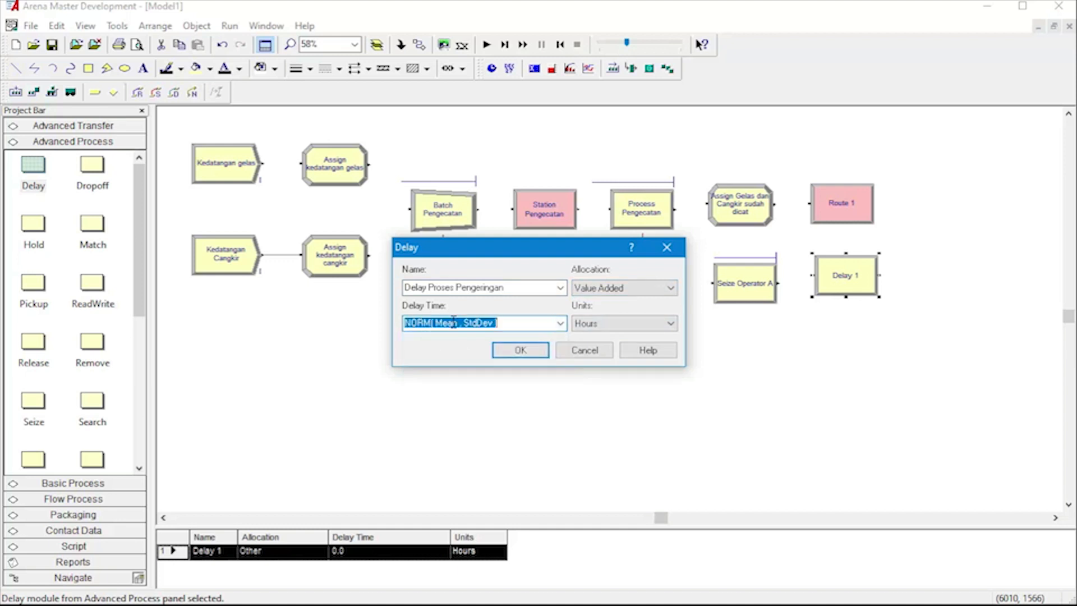
pyautogui.click(456, 323)
pyautogui.press('BackSpace')
pyautogui.press('BackSpace')
pyautogui.press('BackSpace')
pyautogui.press('BackSpace')
pyautogui.press('BackSpace')
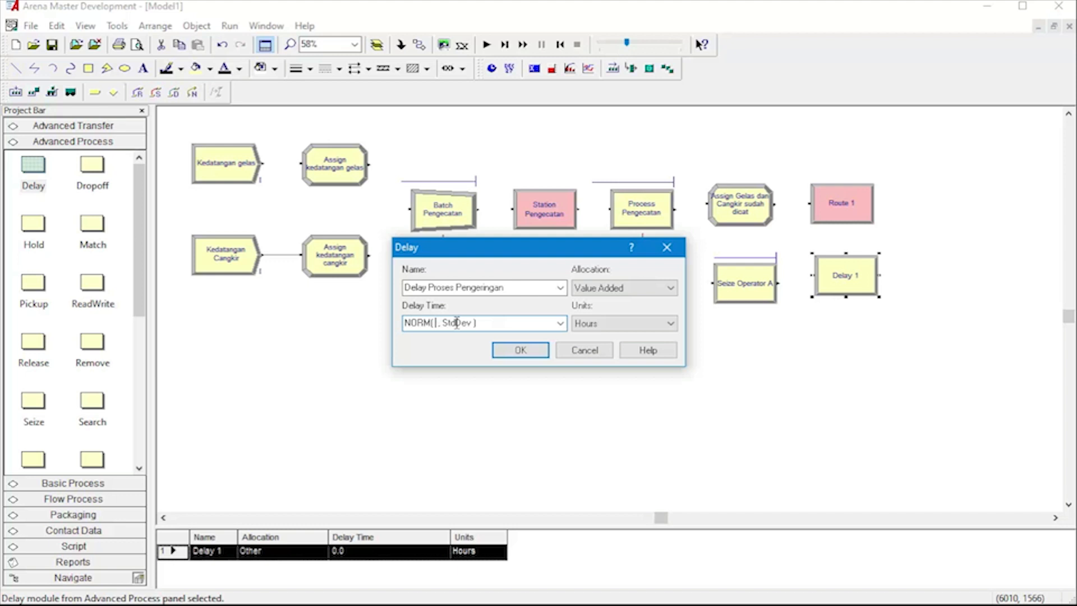
pyautogui.write('25')
pyautogui.press('BackSpace')
pyautogui.press('BackSpace')
pyautogui.press('BackSpace')
pyautogui.press('BackSpace')
pyautogui.press('BackSpace')
pyautogui.press('BackSpace')
pyautogui.write('12')
# - Set the delay time units to Seconds and accept the Delay settings
pyautogui.click(603, 323)
pyautogui.click(601, 343)
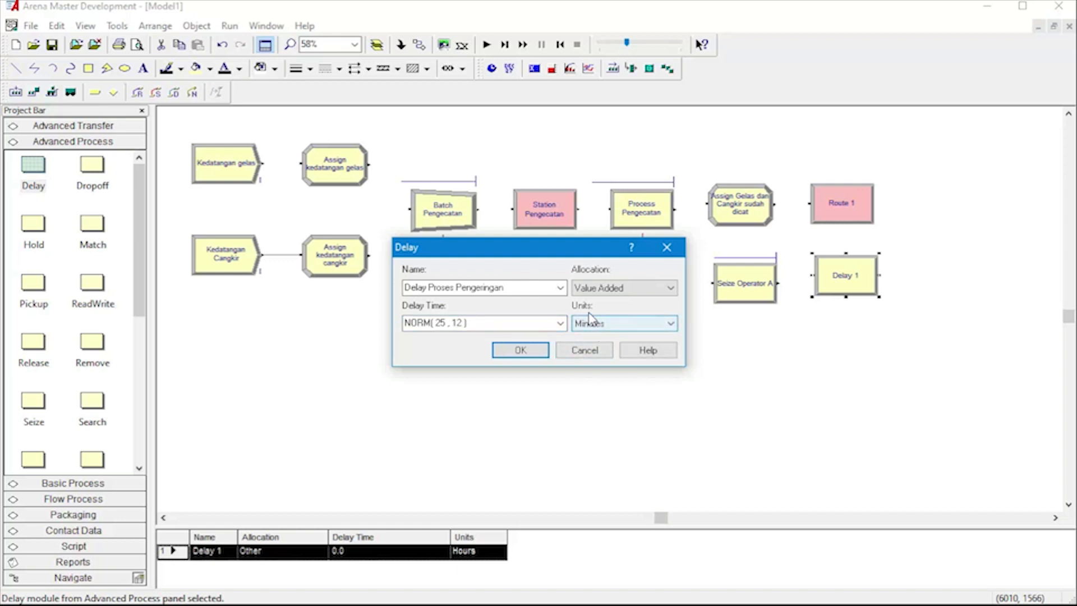
pyautogui.click(590, 319)
pyautogui.click(594, 333)
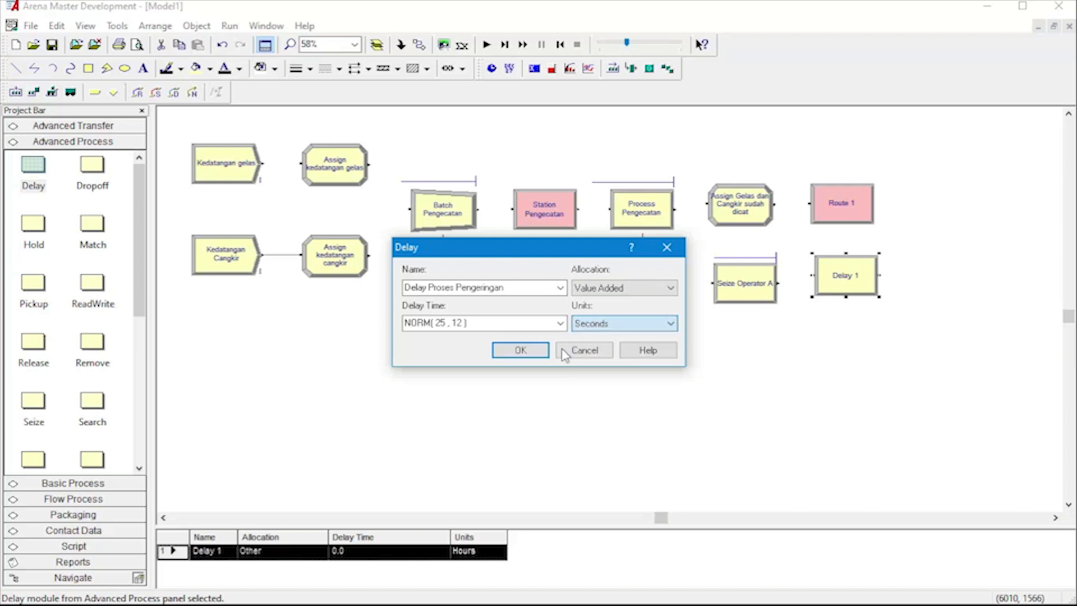
pyautogui.click(521, 350)
pyautogui.click(709, 388)
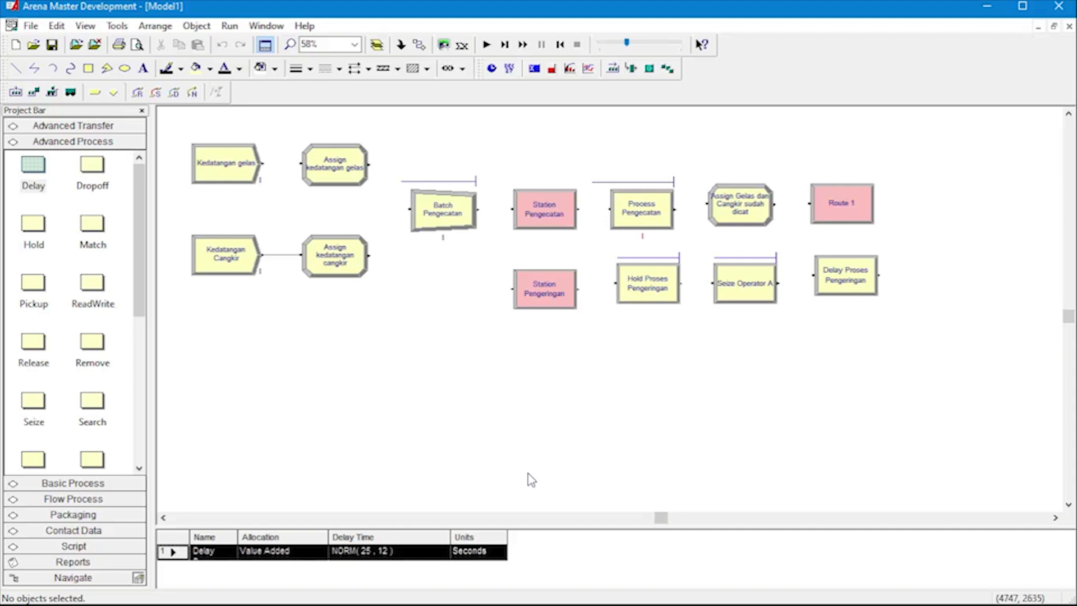
# - Place an Assign module after Delay Proses Pengeringan and remove its automatic connection from the painted-items Assign module
pyautogui.click(51, 485)
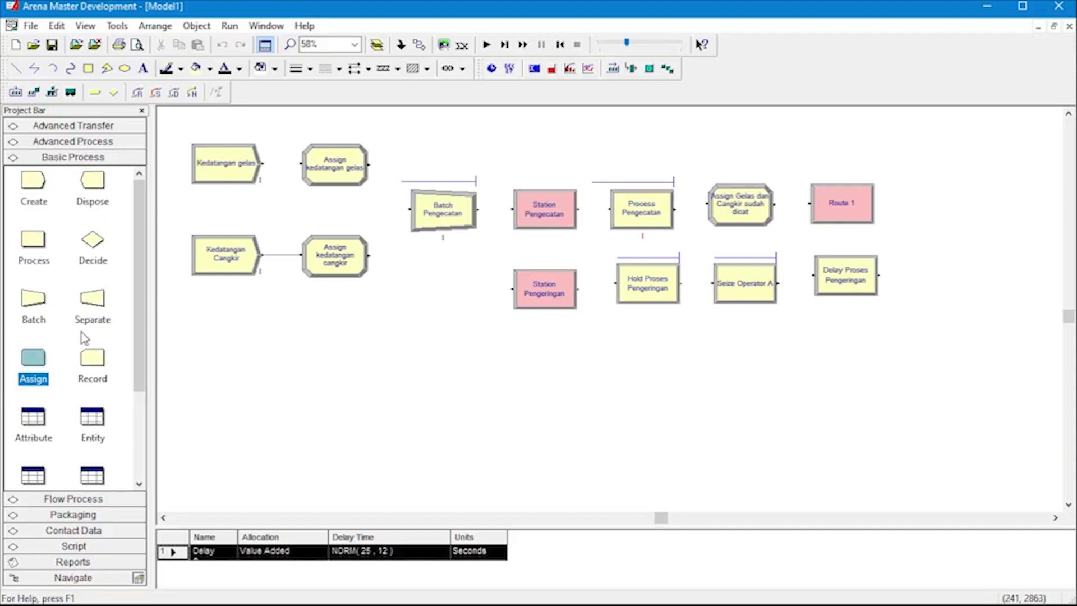
pyautogui.scroll(-3, 82, 332)
pyautogui.scroll(3, 82, 332)
pyautogui.moveTo(44, 352); pyautogui.dragTo(913, 274)
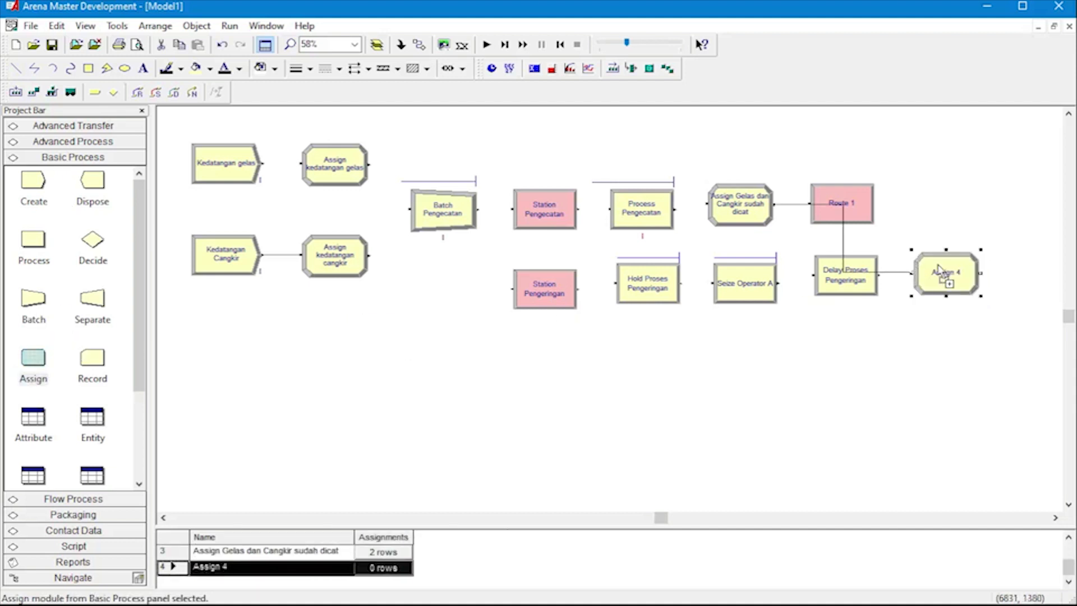
pyautogui.click(881, 276)
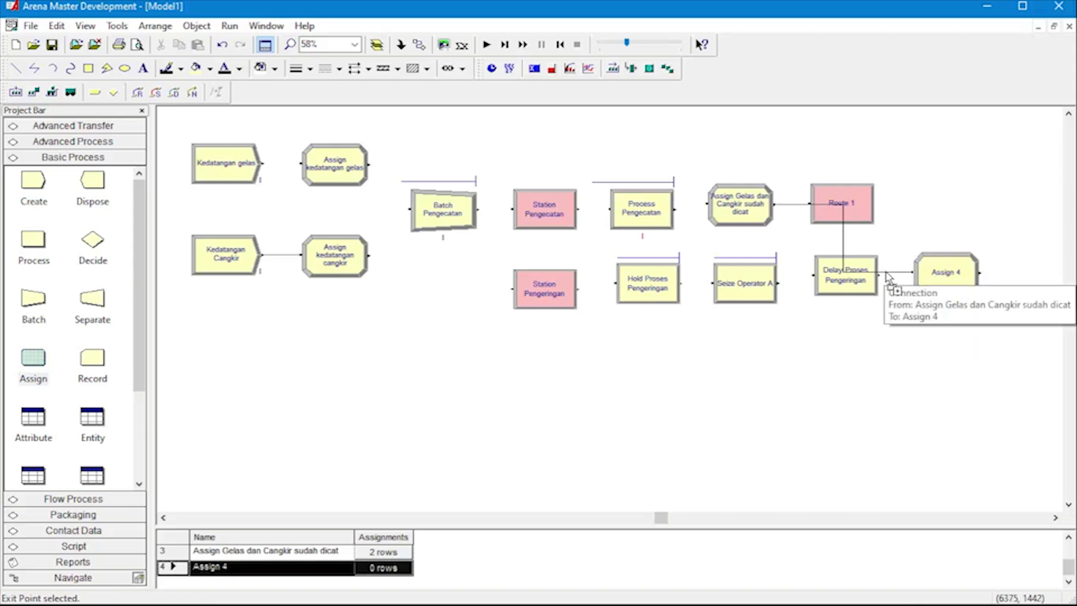
# - Name the new Assign module "Assign gelas cangkir sudah kering" and add an Entity Type assignment of "Gelas cangkir kering"
pyautogui.doubleClick(935, 275)
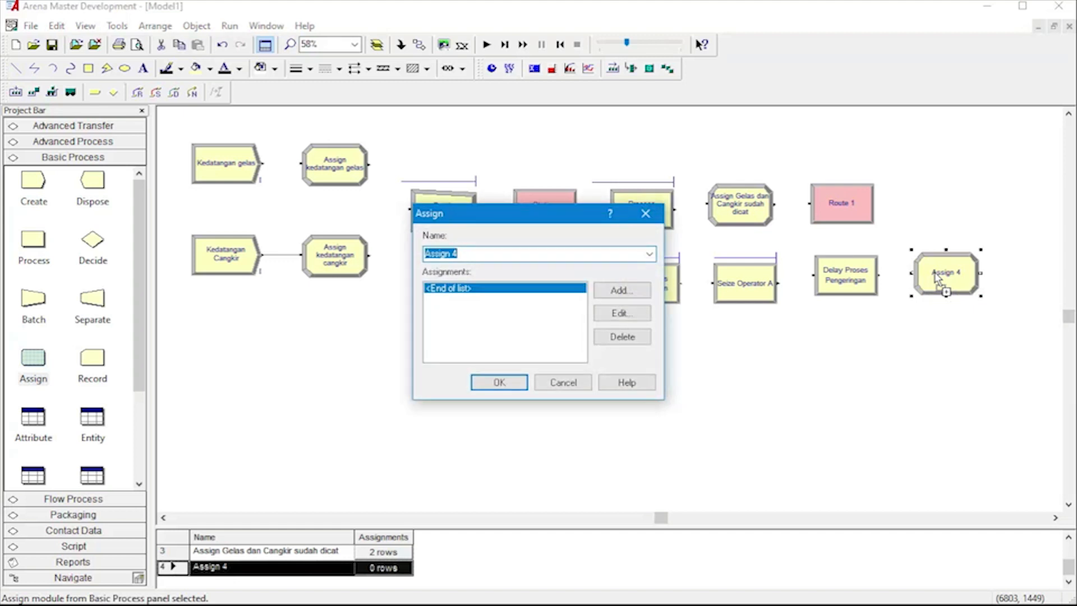
pyautogui.click(569, 256)
pyautogui.write('gelas cangk')
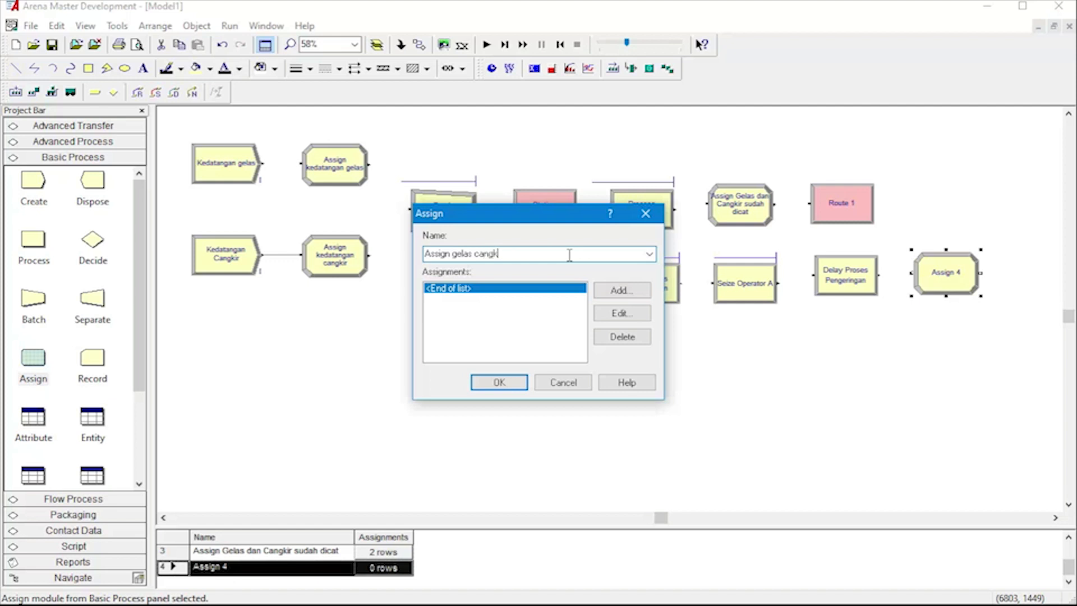
pyautogui.write('ir sudah kering')
pyautogui.click(614, 291)
pyautogui.click(614, 292)
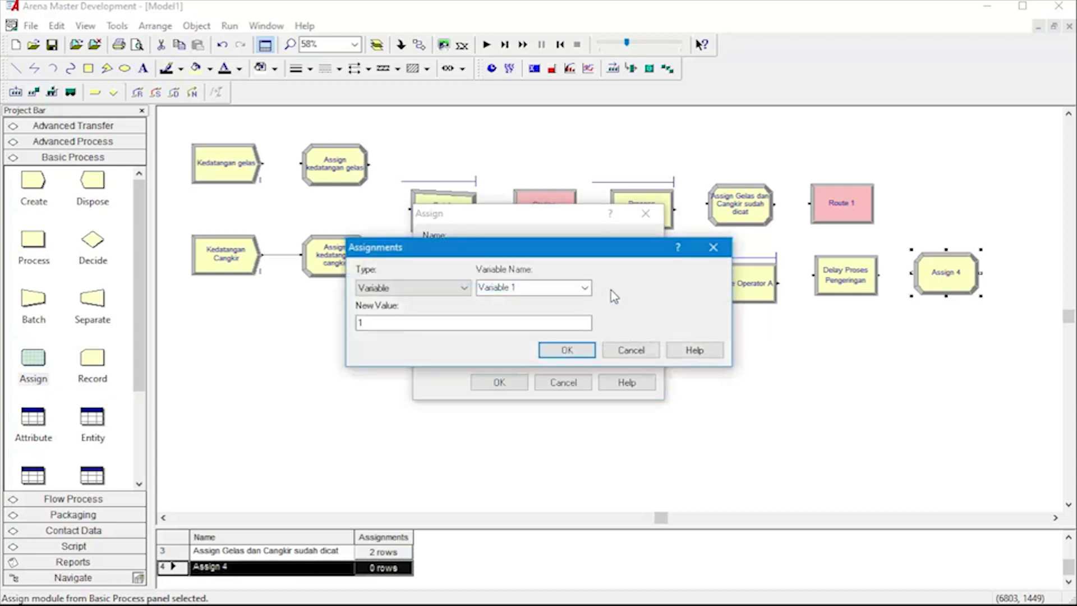
pyautogui.click(387, 289)
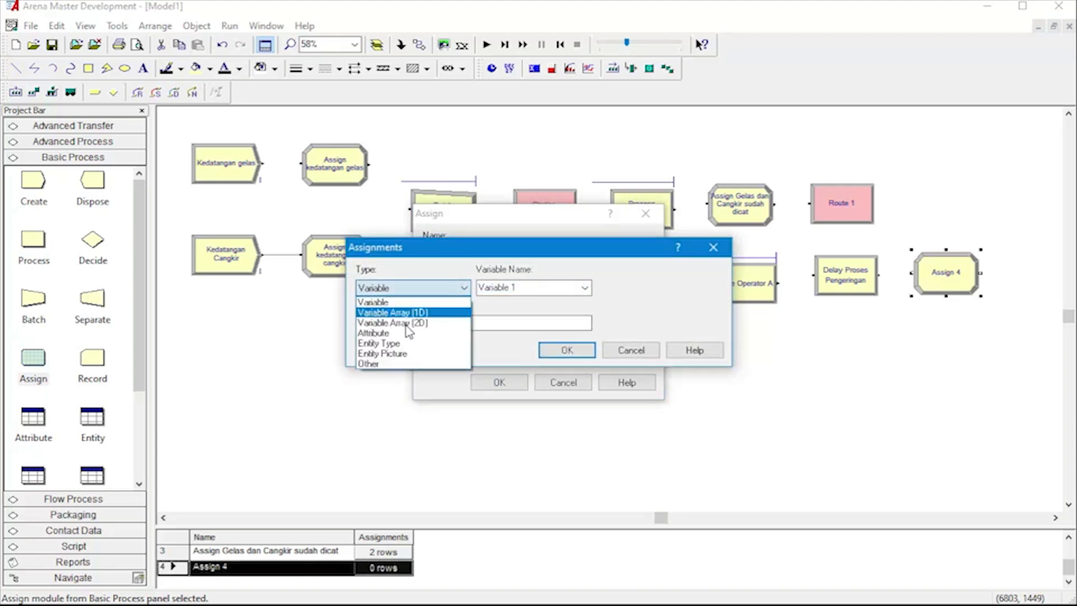
pyautogui.click(449, 344)
pyautogui.doubleClick(498, 293)
pyautogui.write('G')
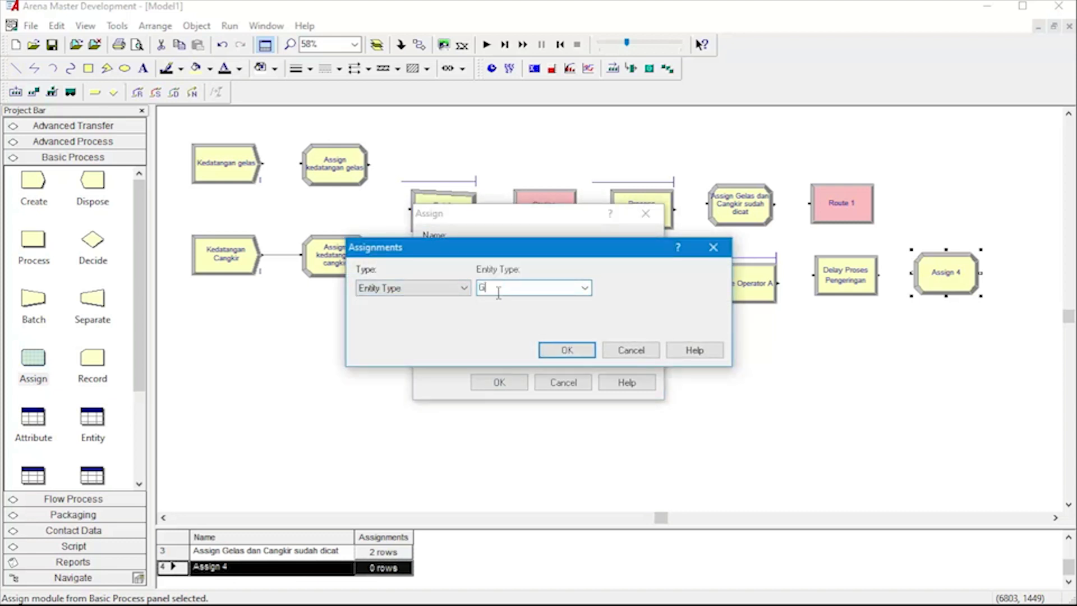
pyautogui.write('elas cangkir kering')
pyautogui.press('Return')
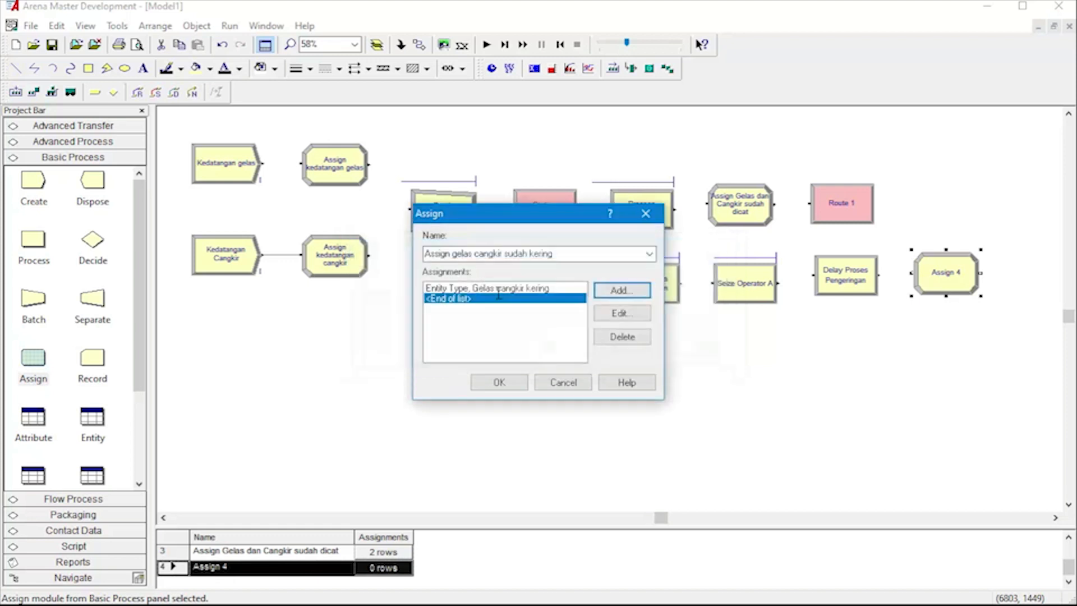
# - Add an Entity Picture assignment of Picture.Woman to the dried-items Assign module and accept the settings
pyautogui.click(617, 290)
pyautogui.click(462, 289)
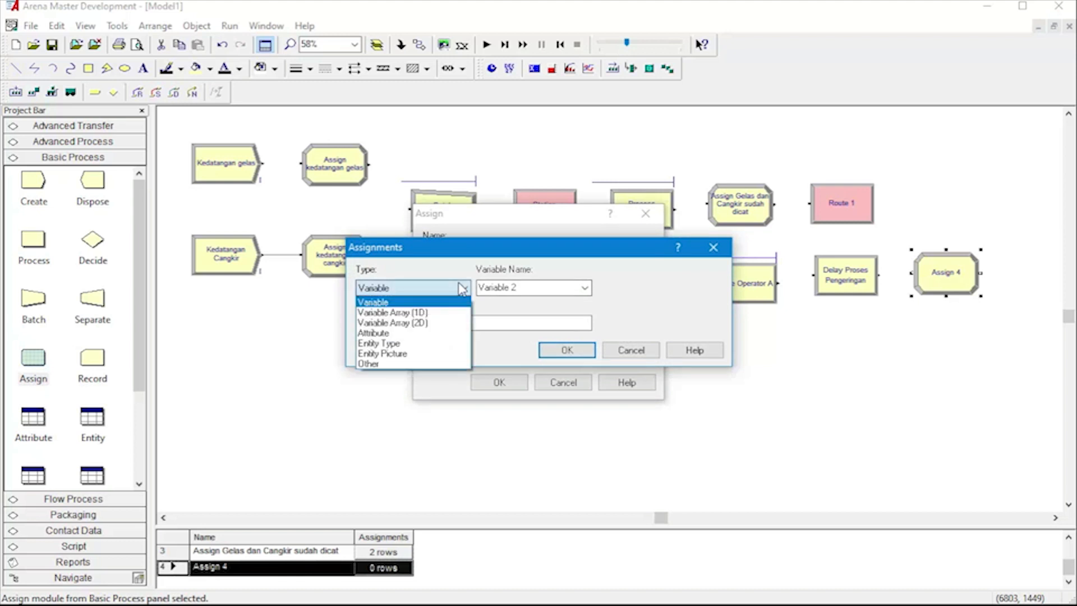
pyautogui.click(432, 354)
pyautogui.click(583, 295)
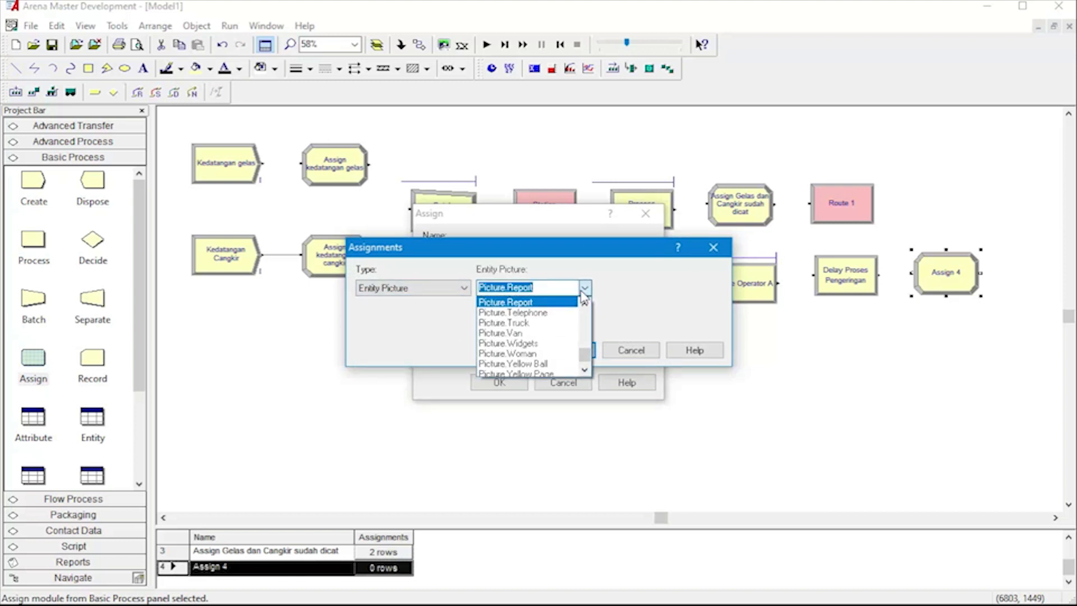
pyautogui.click(544, 353)
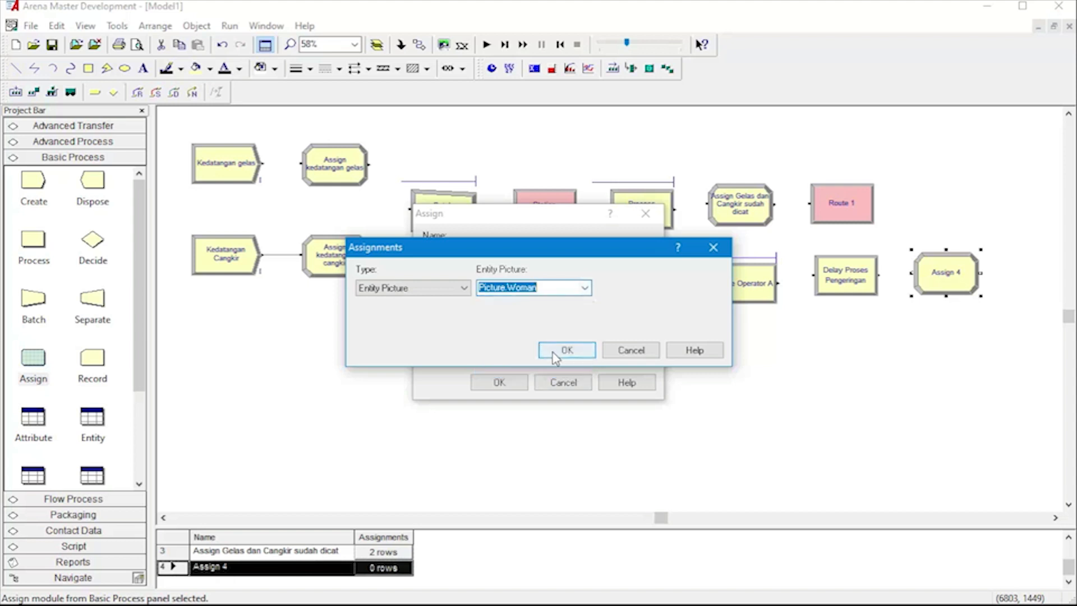
pyautogui.click(549, 350)
pyautogui.click(509, 382)
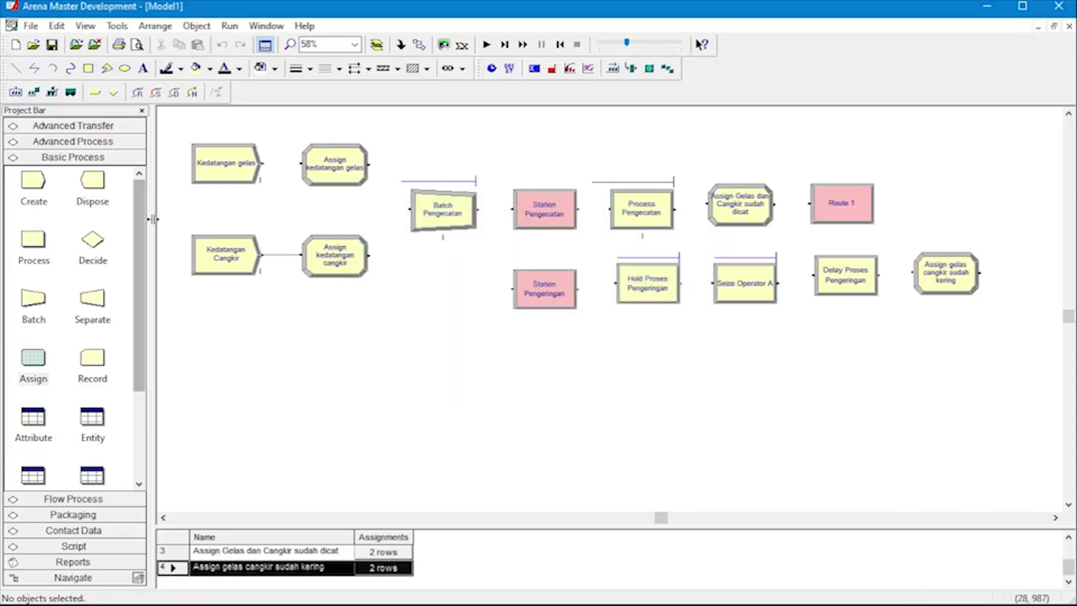
# - Place a Route module after the dried-items Assign module
pyautogui.scroll(-3, 106, 331)
pyautogui.scroll(3, 84, 219)
pyautogui.click(83, 142)
pyautogui.click(92, 126)
pyautogui.click(37, 287)
pyautogui.click(93, 216)
pyautogui.moveTo(93, 214); pyautogui.dragTo(1004, 280)
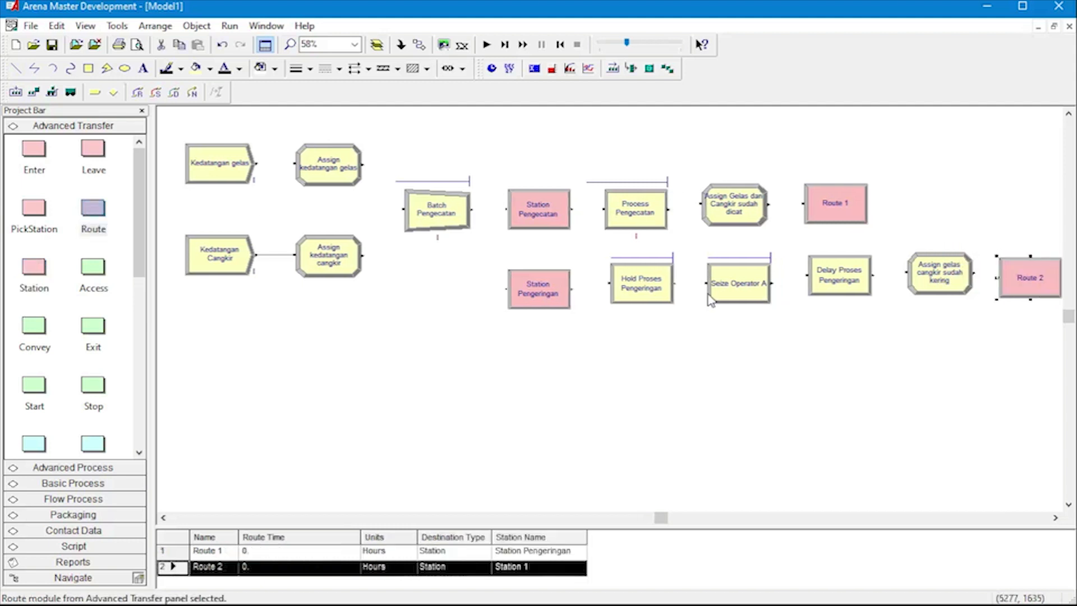
# - Line up the Hold, Seize, Delay, Assign and Route modules in the drying row with even spacing
pyautogui.click(718, 282)
pyautogui.moveTo(718, 282); pyautogui.dragTo(653, 286)
pyautogui.moveTo(836, 277); pyautogui.dragTo(838, 292)
pyautogui.moveTo(937, 282); pyautogui.dragTo(938, 291)
pyautogui.click(1011, 278)
pyautogui.moveTo(1011, 278); pyautogui.dragTo(1008, 282)
# - Name the new Route module "Route station pelabelan" and set its destination station to "Station Pelabelan"
pyautogui.doubleClick(1043, 291)
pyautogui.click(561, 270)
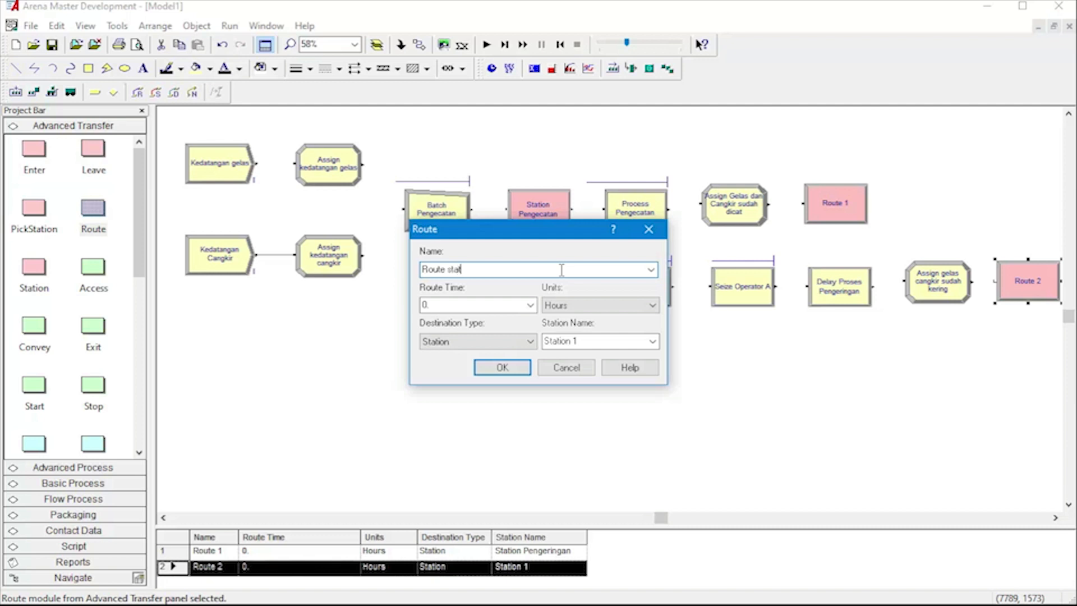
pyautogui.write('station pelabelan')
pyautogui.click(636, 341)
pyautogui.doubleClick(636, 341)
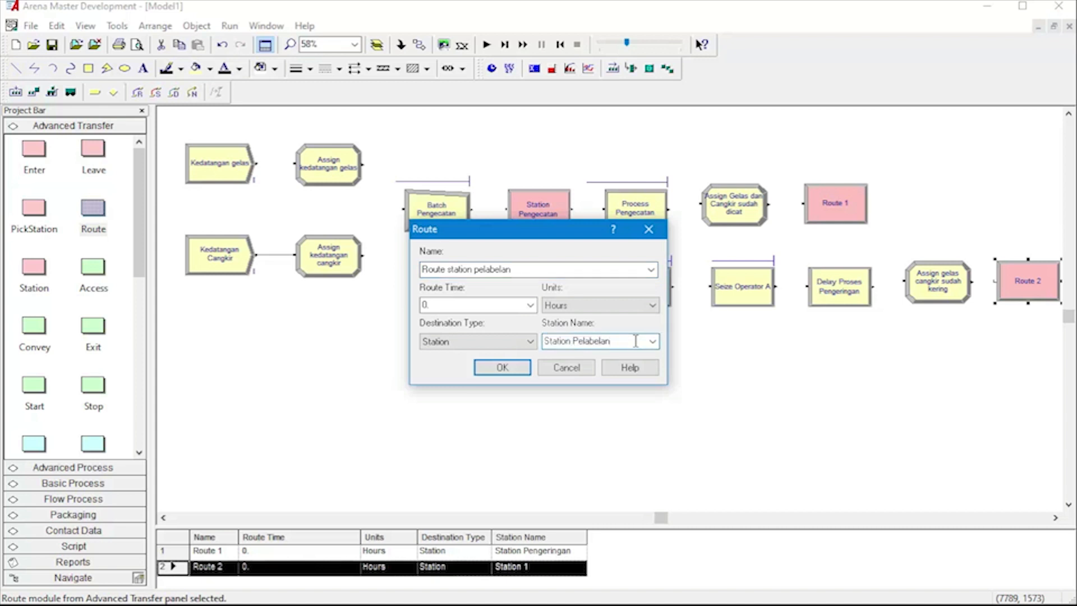
pyautogui.write('Pelabelan')
pyautogui.press('Return')
# - Add a Station module below the drying row, with both its name and station name set to "Station Pelabelan", and move it lower
pyautogui.moveTo(40, 279); pyautogui.dragTo(510, 377)
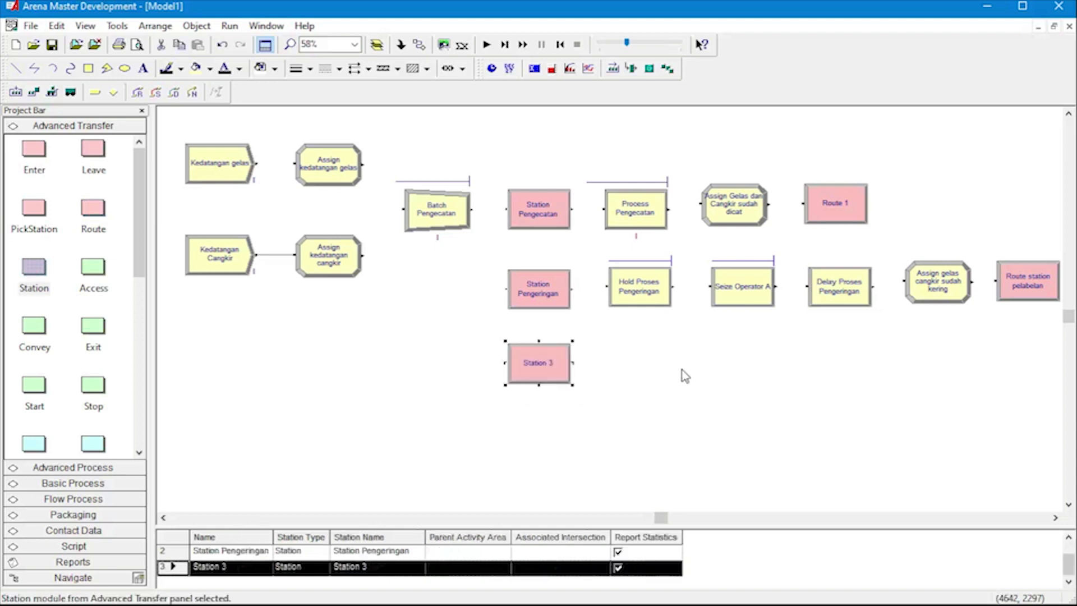
pyautogui.doubleClick(538, 373)
pyautogui.click(522, 273)
pyautogui.click(505, 296)
pyautogui.hotkey('ctrl', 'c')
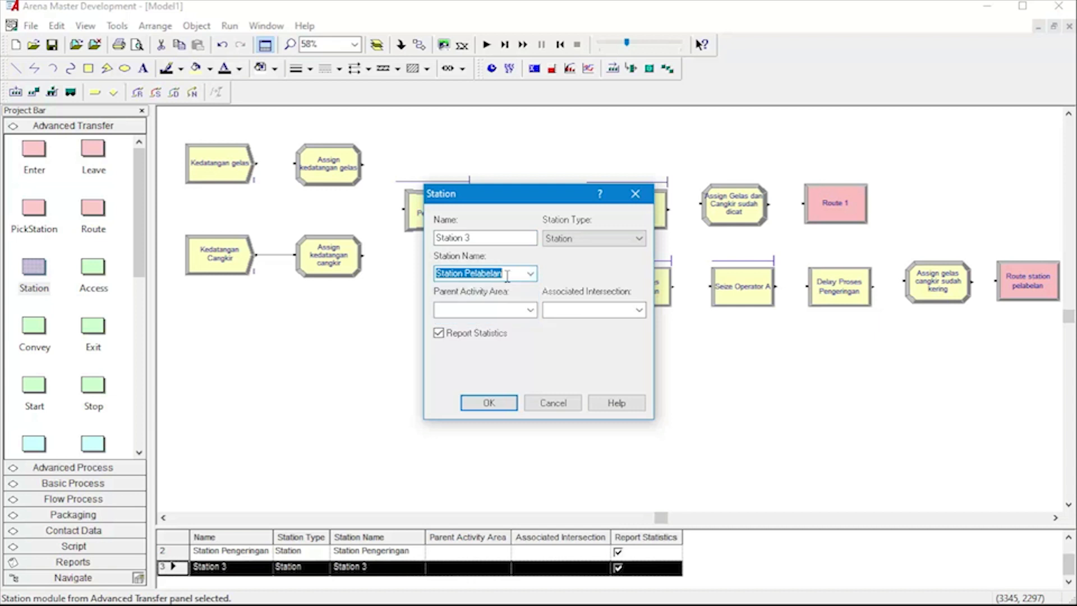
pyautogui.moveTo(495, 243); pyautogui.dragTo(415, 241)
pyautogui.hotkey('ctrl', 'v')
pyautogui.click(502, 403)
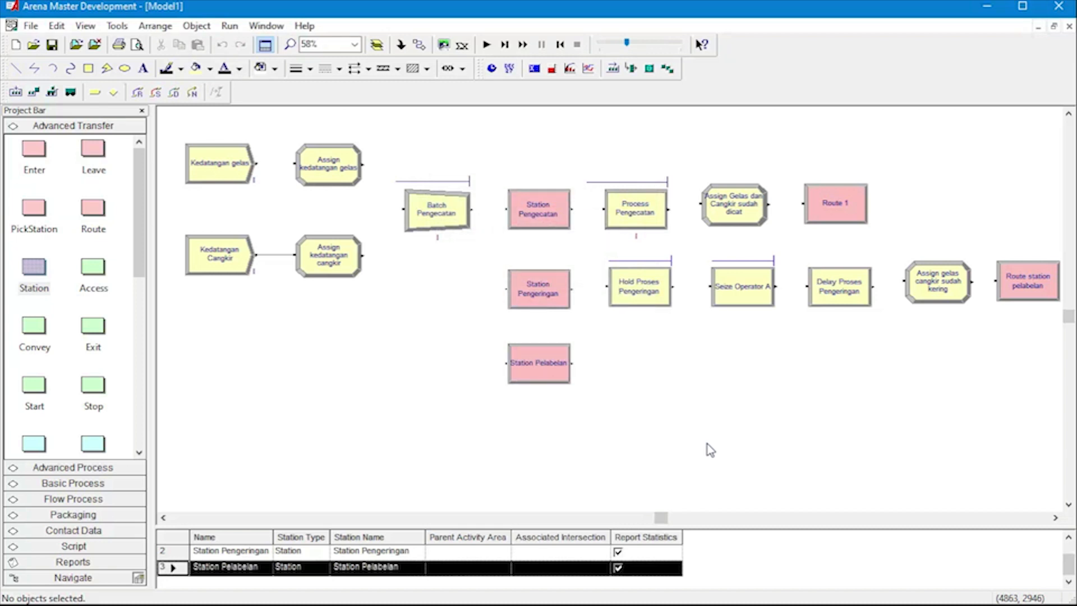
pyautogui.moveTo(532, 373); pyautogui.dragTo(537, 451)
pyautogui.click(575, 353)
# - Place a Create module below Kedatangan Cangkir, named "Create waktu setor" with entity type "waktu setor"
pyautogui.click(86, 468)
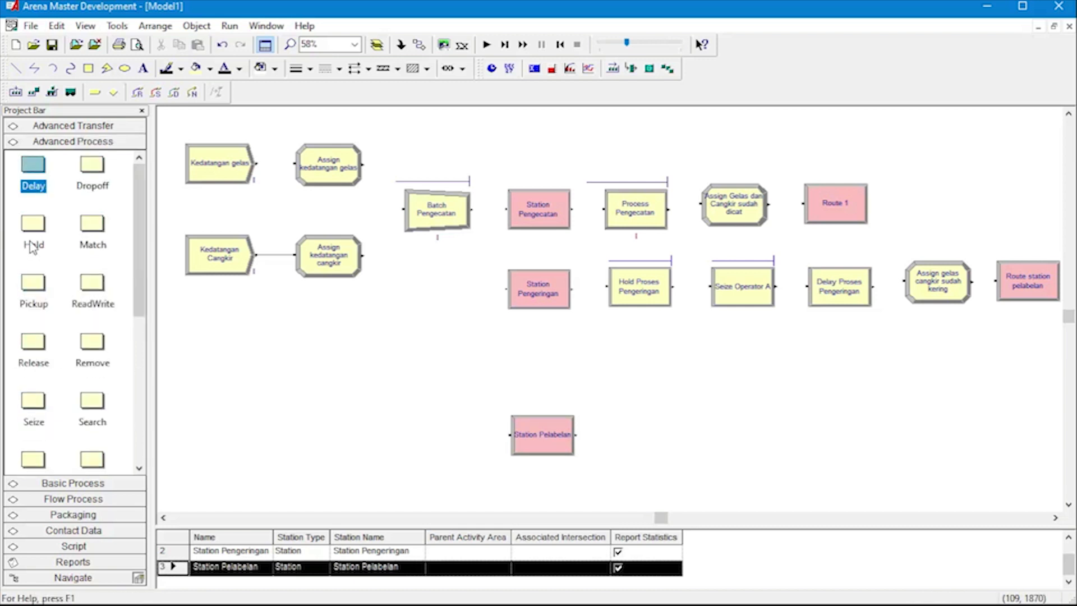
pyautogui.click(70, 484)
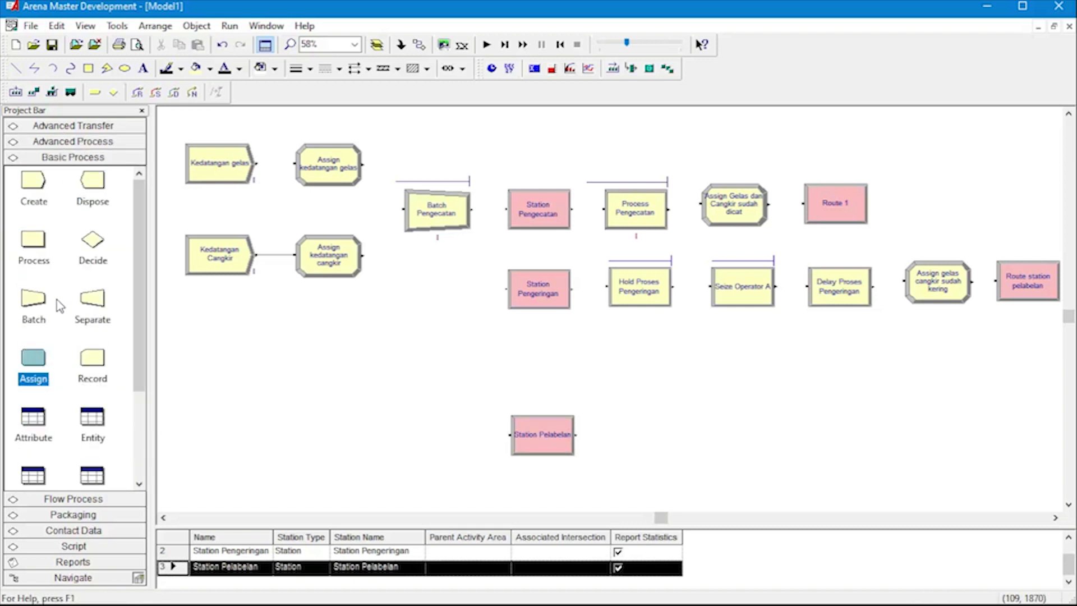
pyautogui.moveTo(40, 194); pyautogui.dragTo(189, 371)
pyautogui.doubleClick(212, 366)
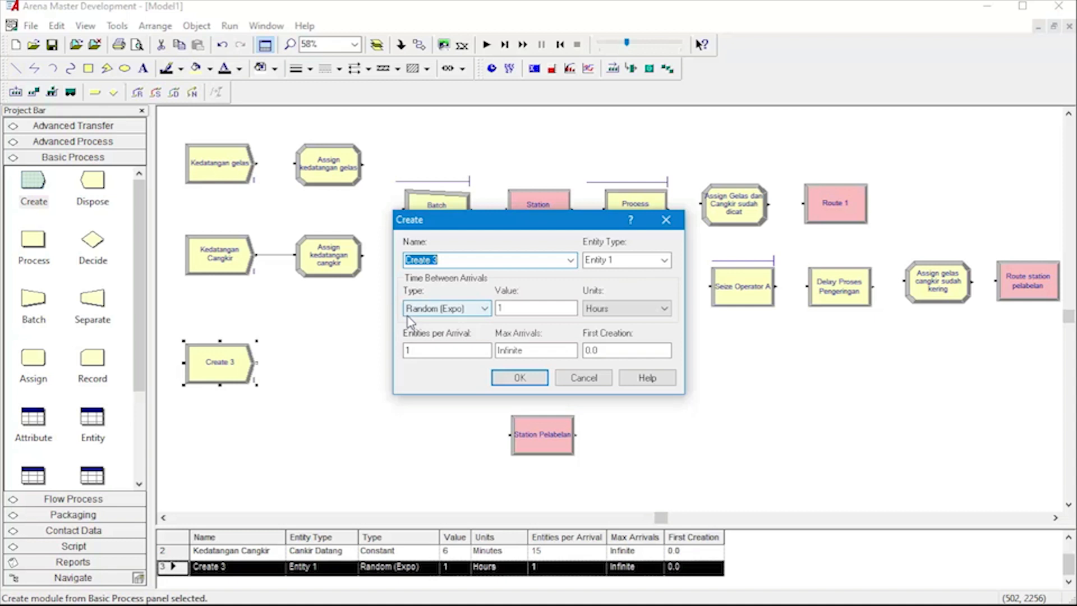
pyautogui.click(474, 263)
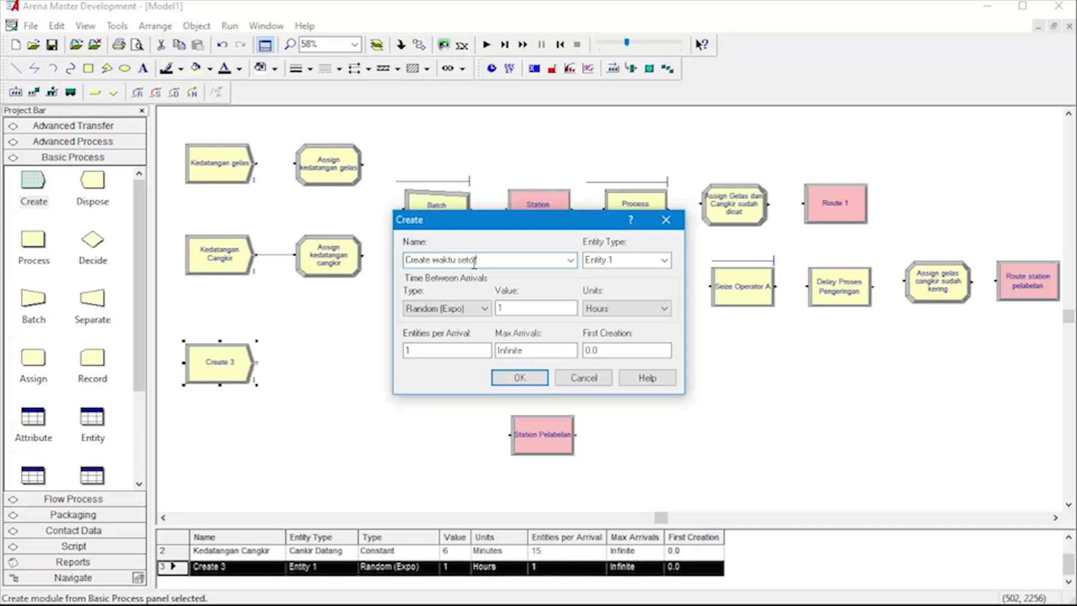
pyautogui.click(607, 260)
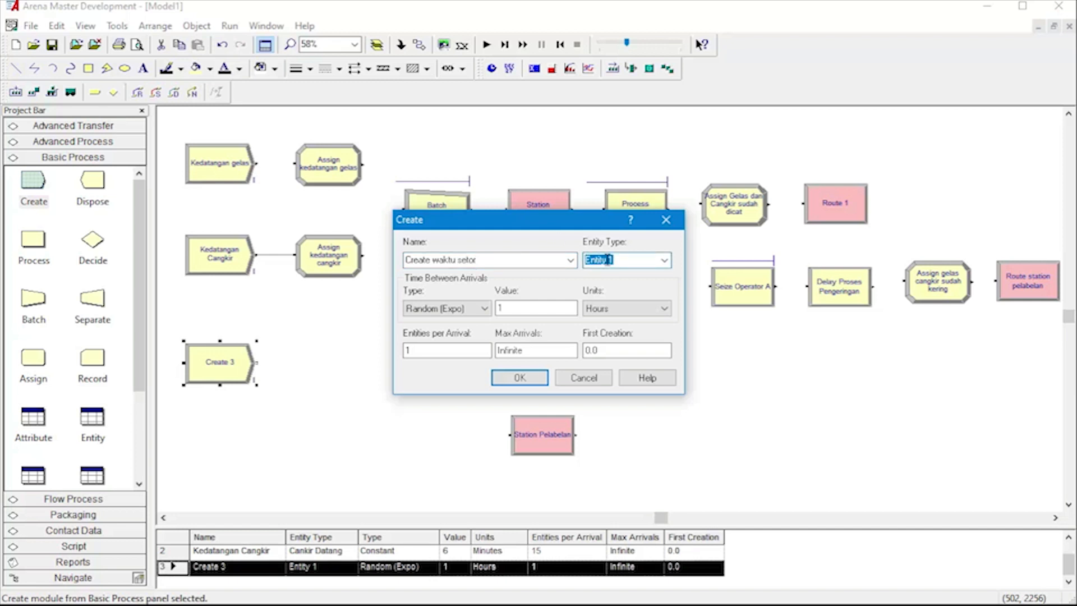
pyautogui.write('waktu setor')
# - Set the time between arrivals of Create waktu setor to a constant 2 minutes and accept the settings
pyautogui.click(471, 310)
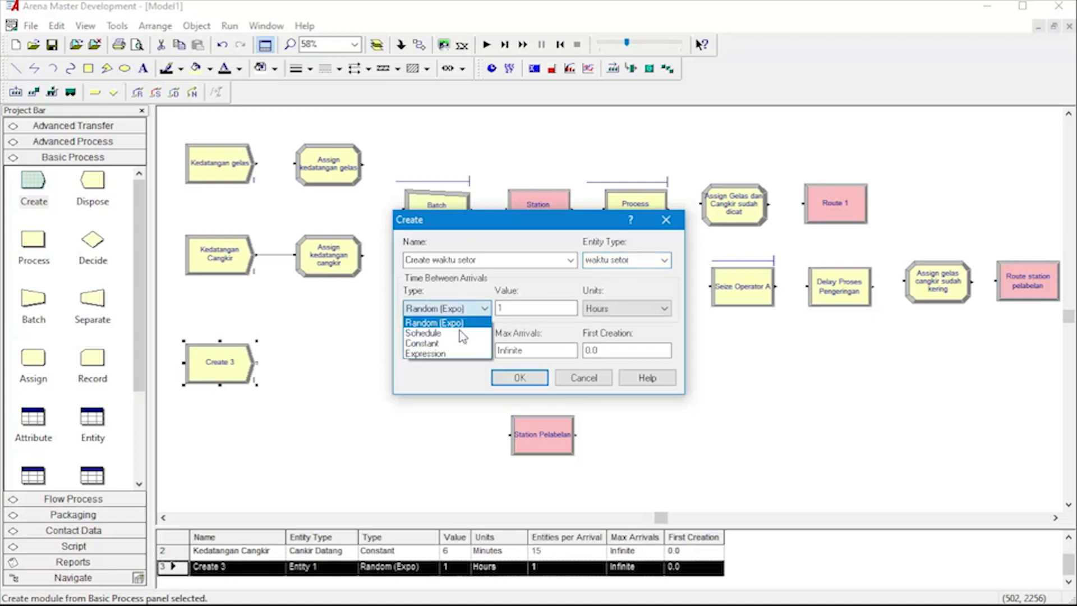
pyautogui.click(422, 343)
pyautogui.click(527, 308)
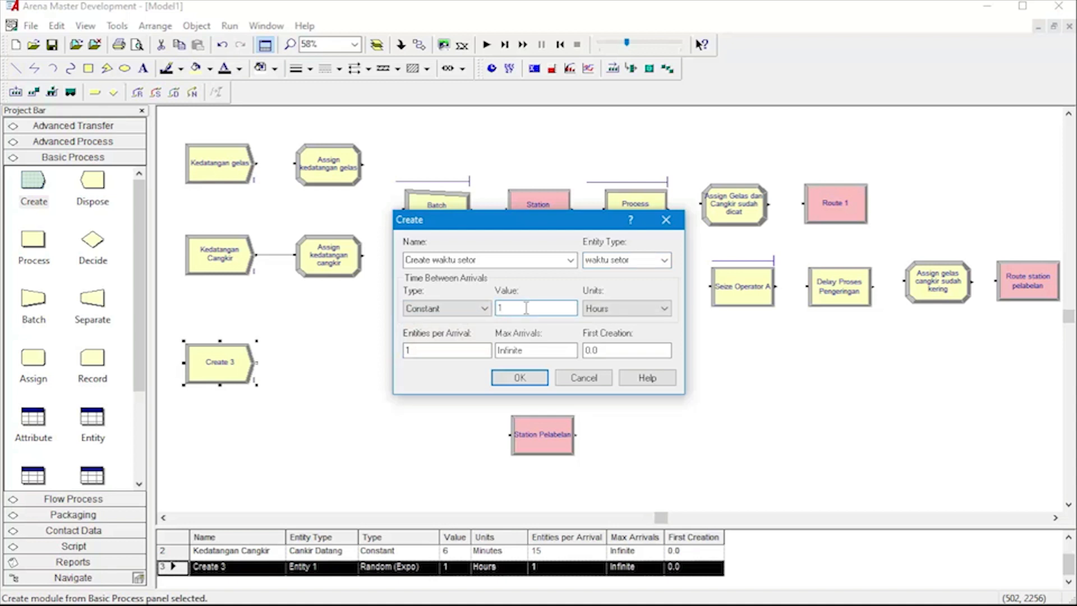
pyautogui.click(651, 308)
pyautogui.click(648, 337)
pyautogui.click(519, 378)
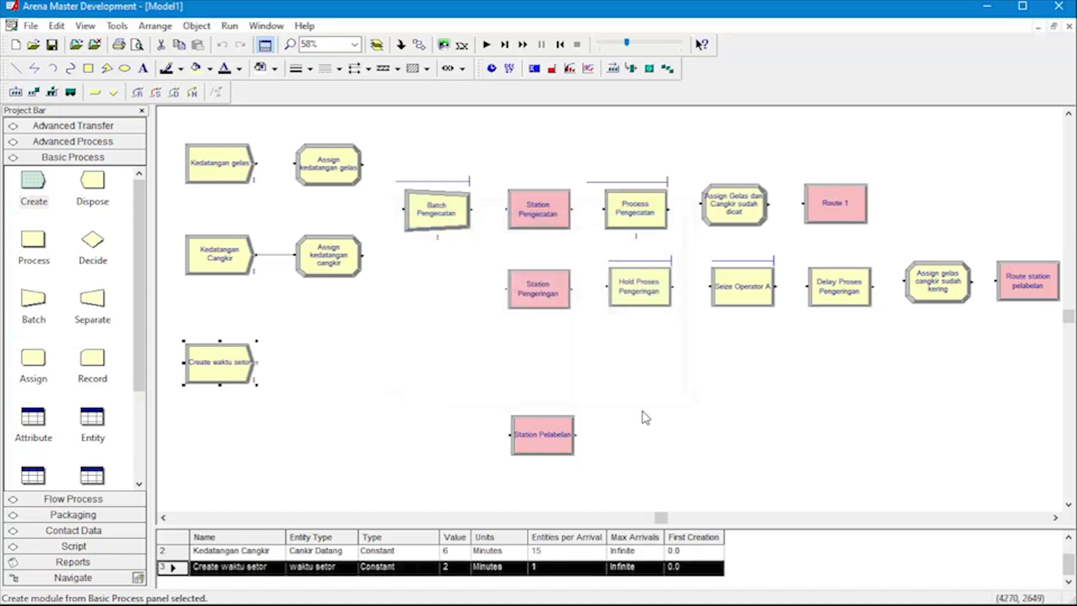
pyautogui.click(589, 381)
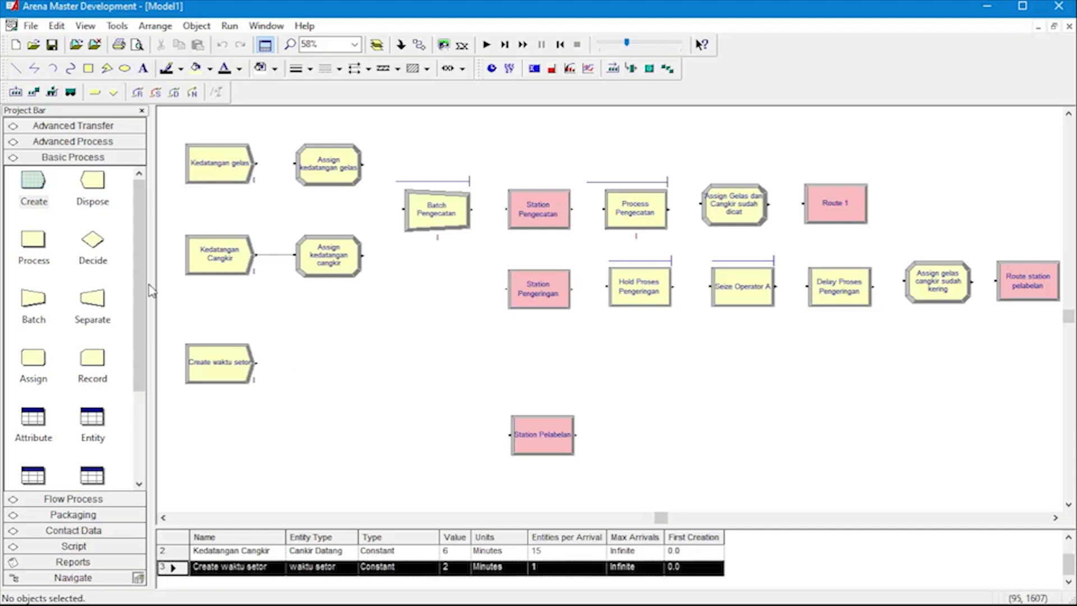
# - Place a Signal module after the Create waktu setor module
pyautogui.click(112, 144)
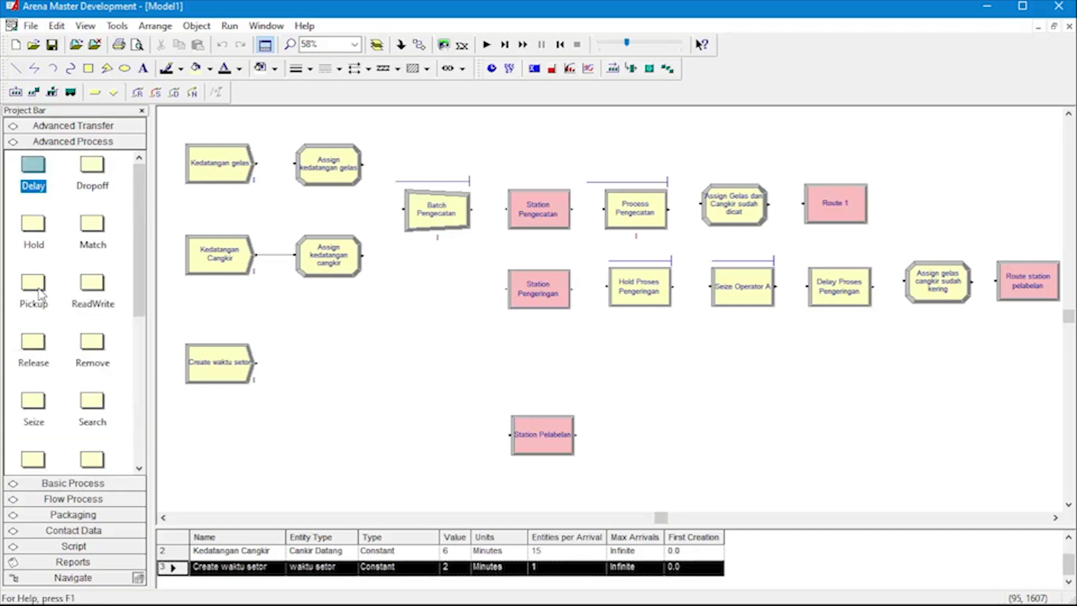
pyautogui.scroll(-3, 43, 368)
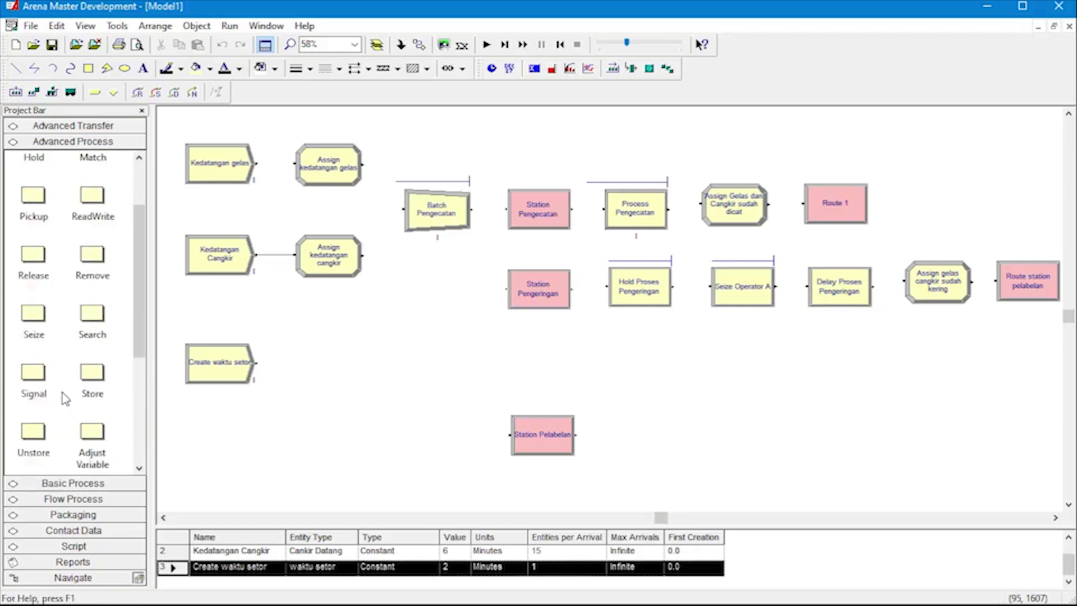
pyautogui.scroll(3, 24, 421)
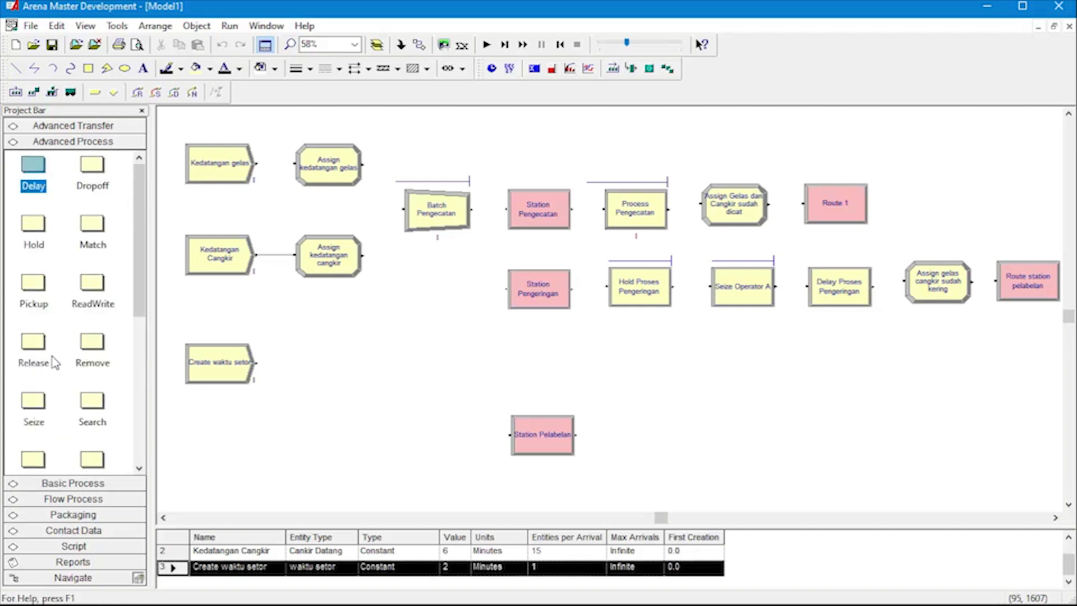
pyautogui.scroll(-5, 31, 433)
pyautogui.scroll(5, 31, 328)
pyautogui.click(62, 318)
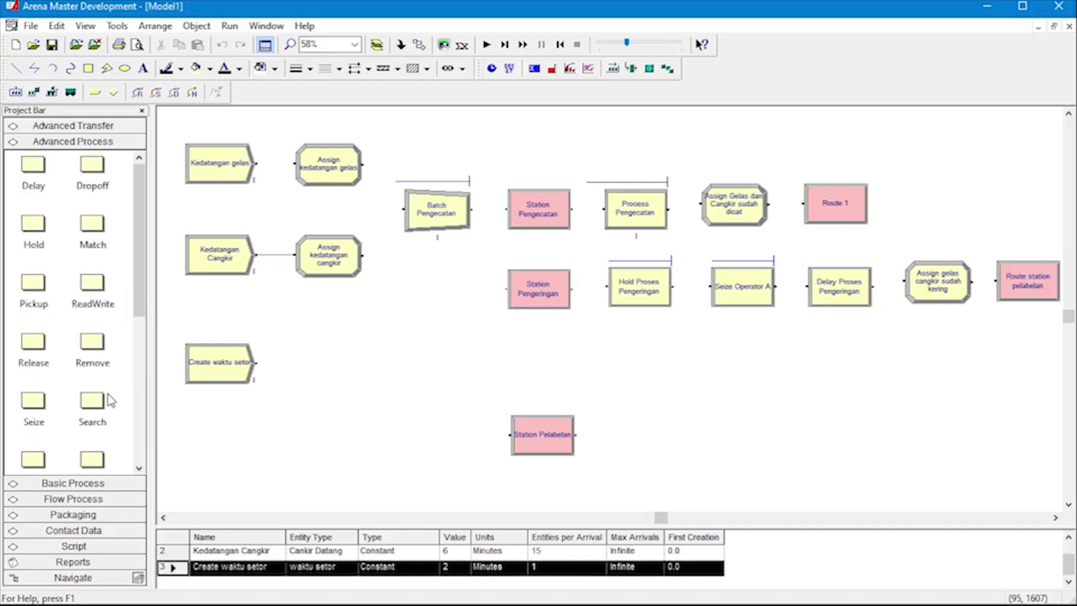
pyautogui.scroll(-2, 108, 393)
pyautogui.moveTo(36, 384); pyautogui.dragTo(292, 369)
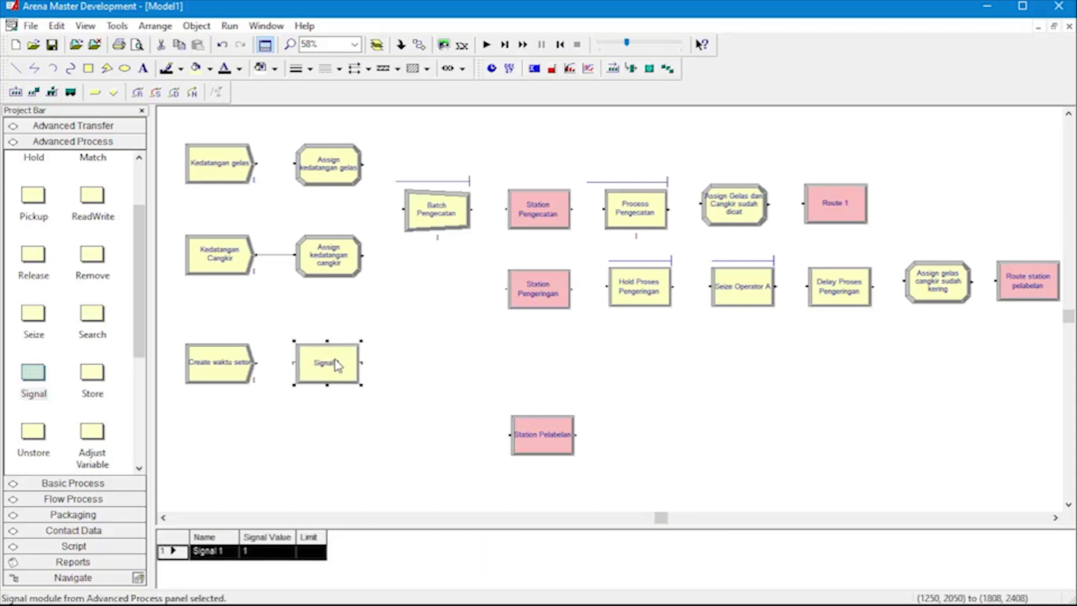
# - Set the Signal module's limit to 2, keeping signal value 1, and accept the settings
pyautogui.doubleClick(335, 365)
pyautogui.click(503, 321)
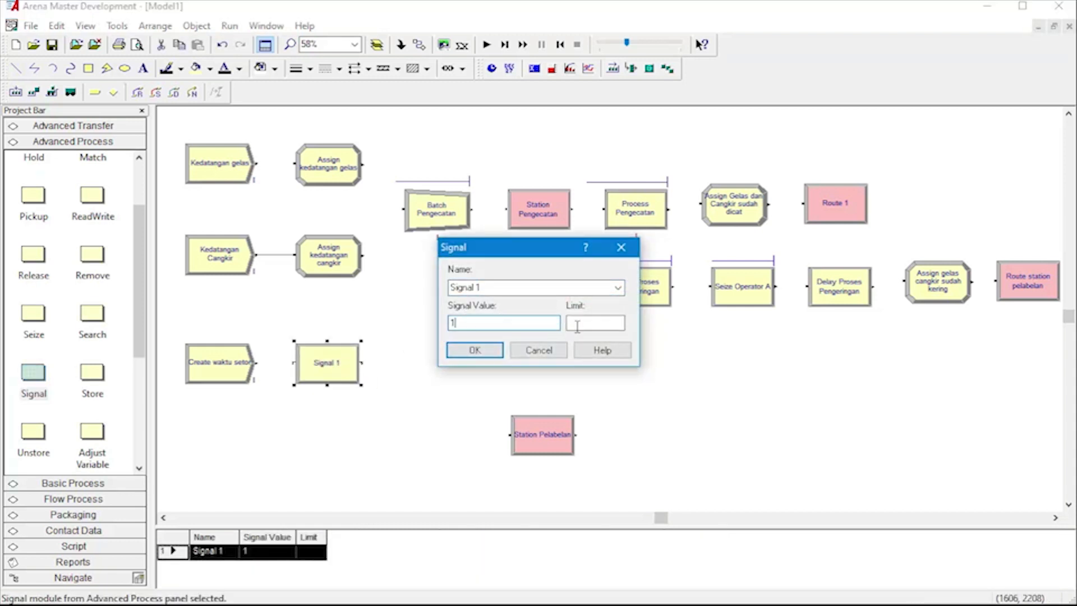
pyautogui.write('2')
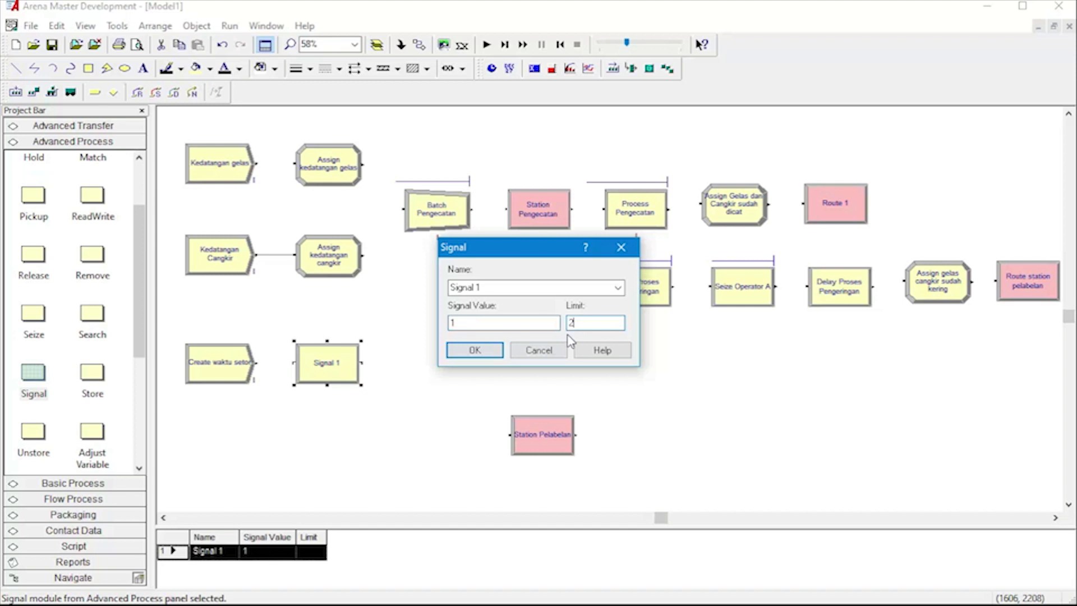
pyautogui.click(475, 350)
pyautogui.click(428, 413)
# - Place a Dispose module with default settings after the Signal module, and review the Station Pelabelan settings
pyautogui.click(87, 483)
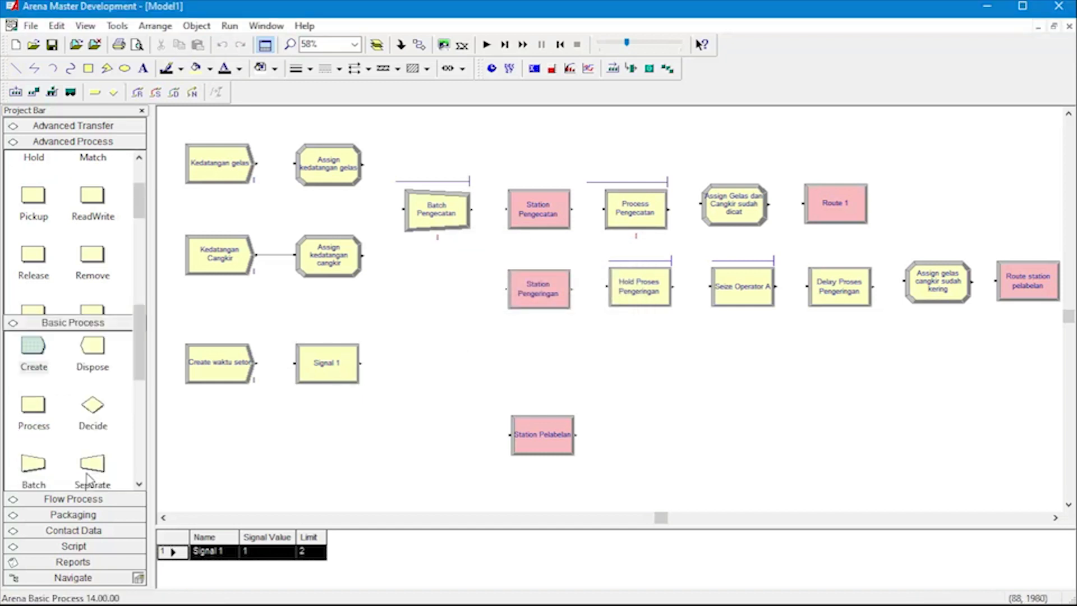
pyautogui.moveTo(90, 194); pyautogui.dragTo(447, 374)
pyautogui.doubleClick(447, 374)
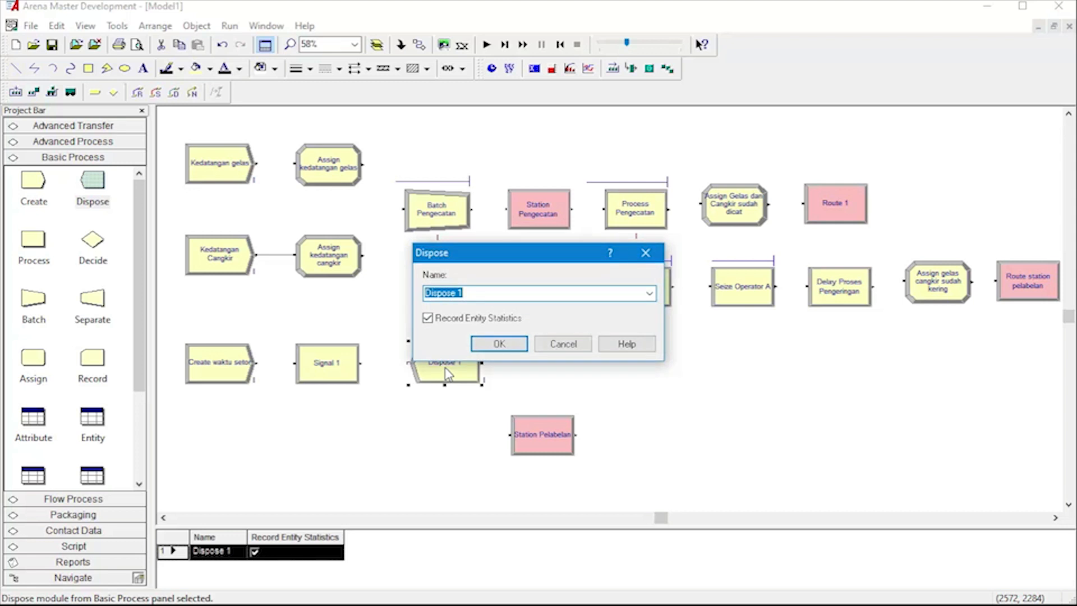
pyautogui.click(496, 344)
pyautogui.doubleClick(560, 436)
pyautogui.click(487, 402)
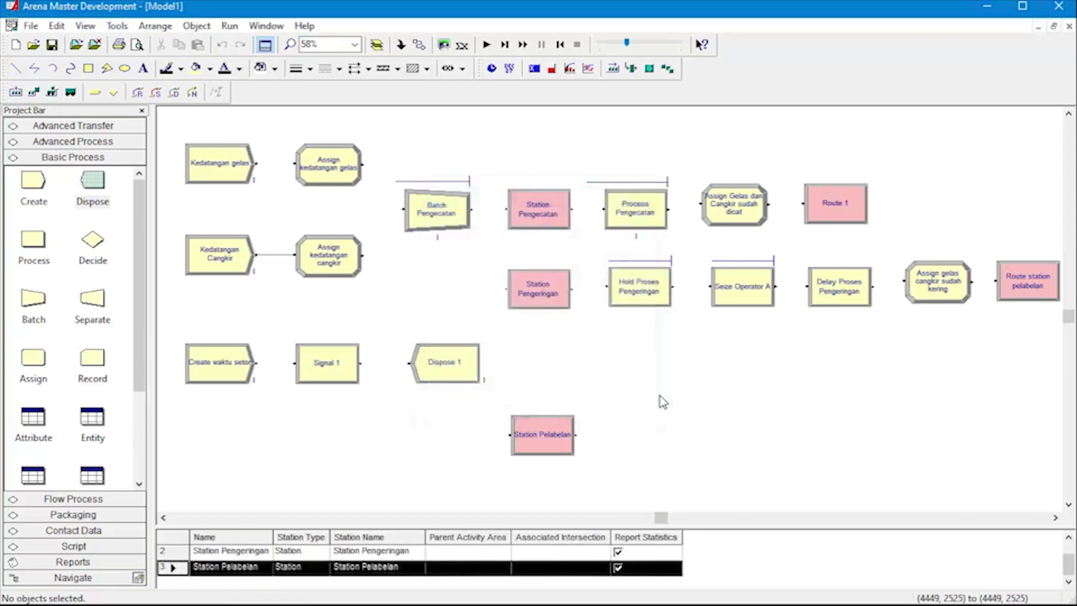
pyautogui.click(663, 402)
# - Place a Delay module after Station Pelabelan and name it "Delay Proses Pelabelan"
pyautogui.scroll(-1, 664, 391)
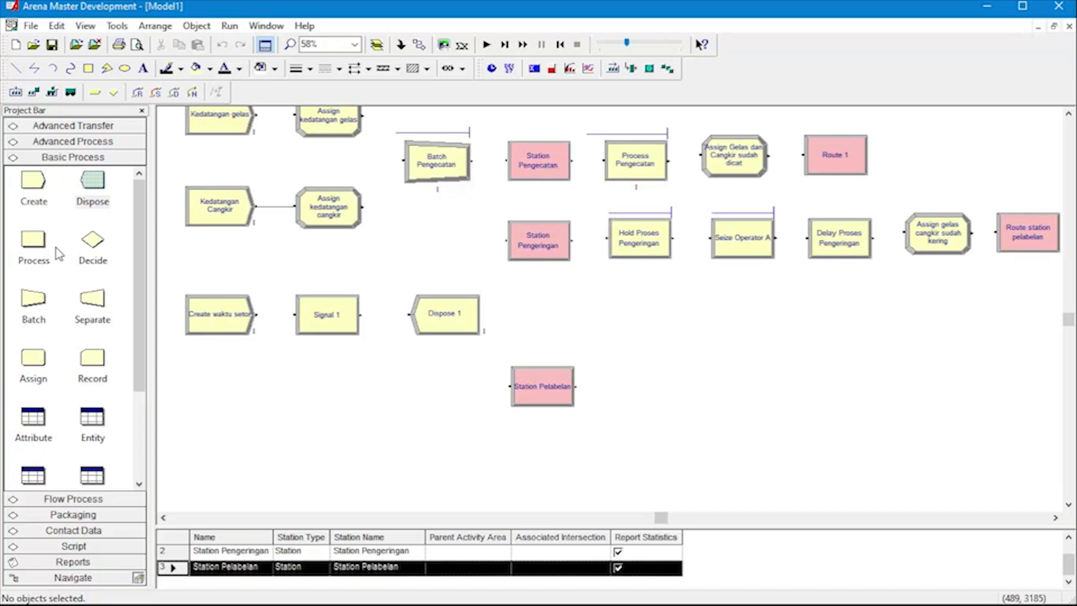
pyautogui.click(56, 143)
pyautogui.scroll(2, 17, 203)
pyautogui.moveTo(33, 164); pyautogui.dragTo(614, 391)
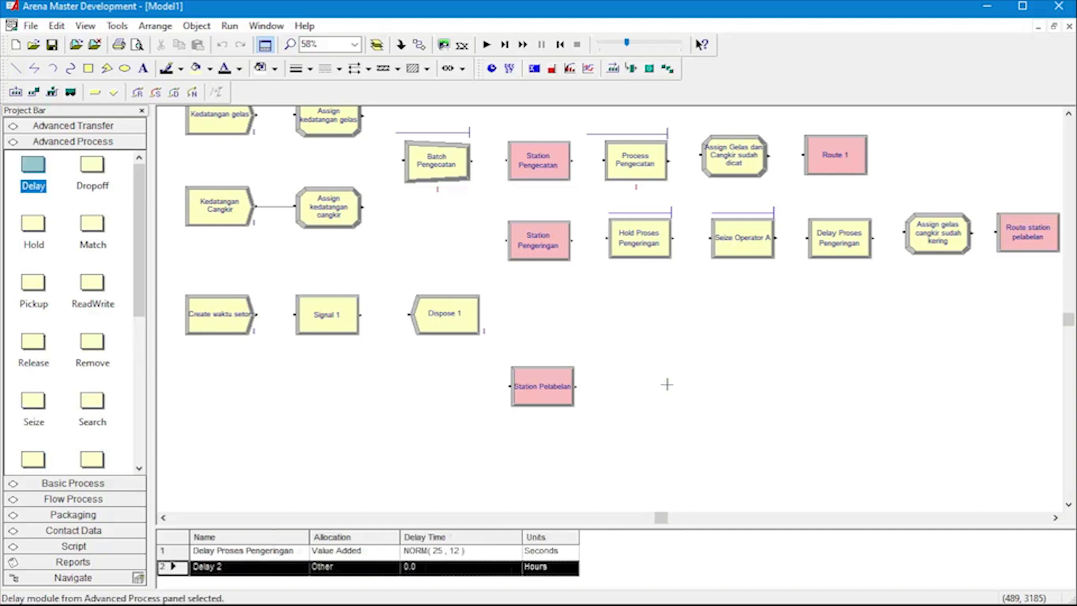
pyautogui.doubleClick(665, 387)
pyautogui.click(493, 293)
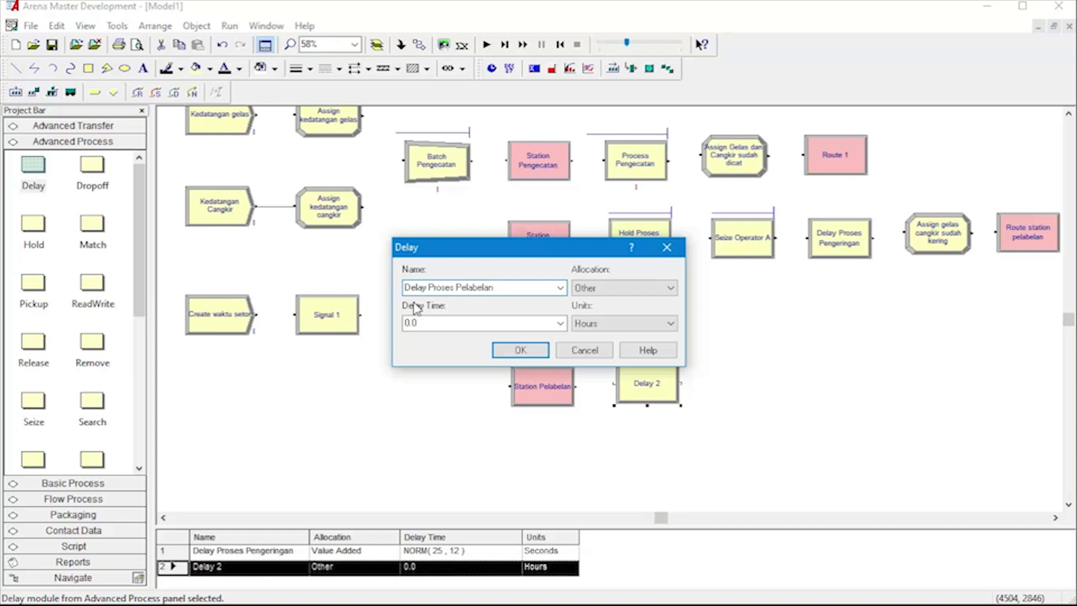
# - Set the labelling delay time to the uniform distribution UNIF( 1 , 2 )
pyautogui.click(560, 323)
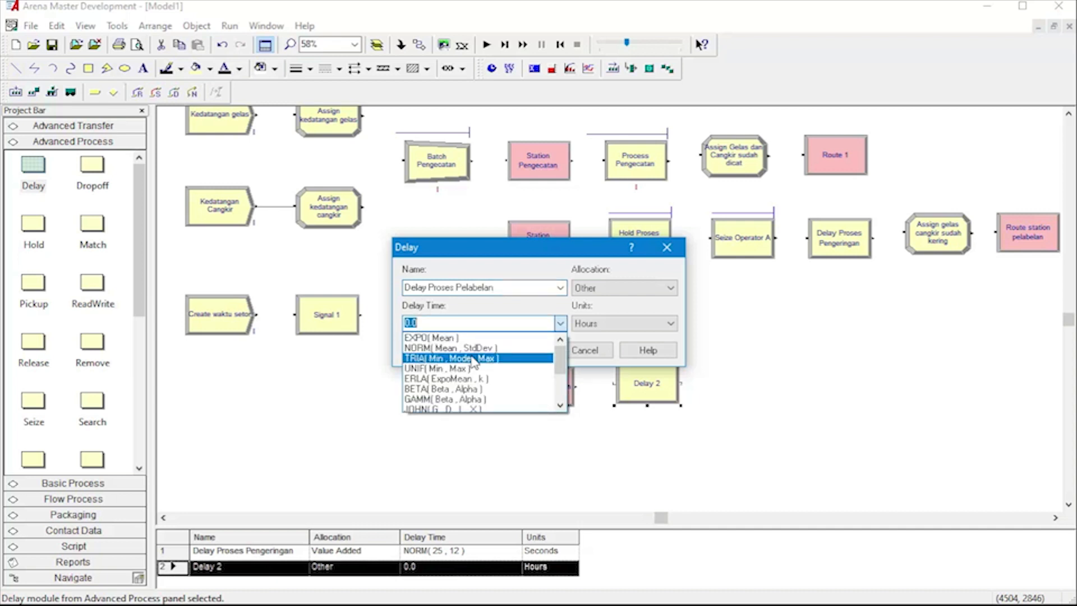
pyautogui.click(471, 368)
pyautogui.click(444, 323)
pyautogui.doubleClick(434, 324)
pyautogui.write('1 , Max )')
pyautogui.doubleClick(452, 323)
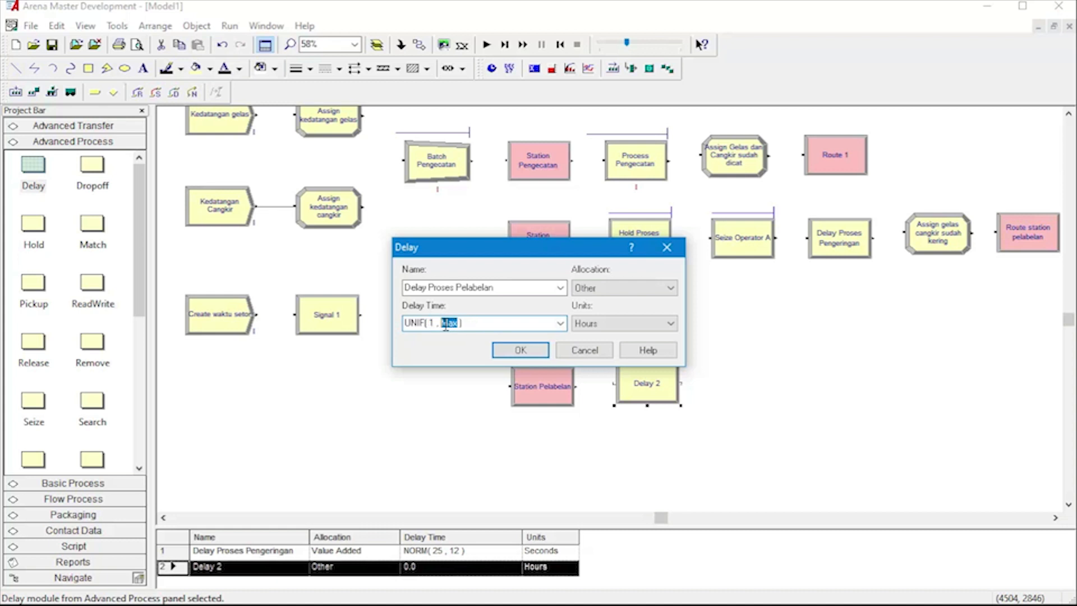
pyautogui.write('2')
# - Set the labelling delay's allocation to Value Added and its units to Minutes, and accept the settings
pyautogui.click(603, 323)
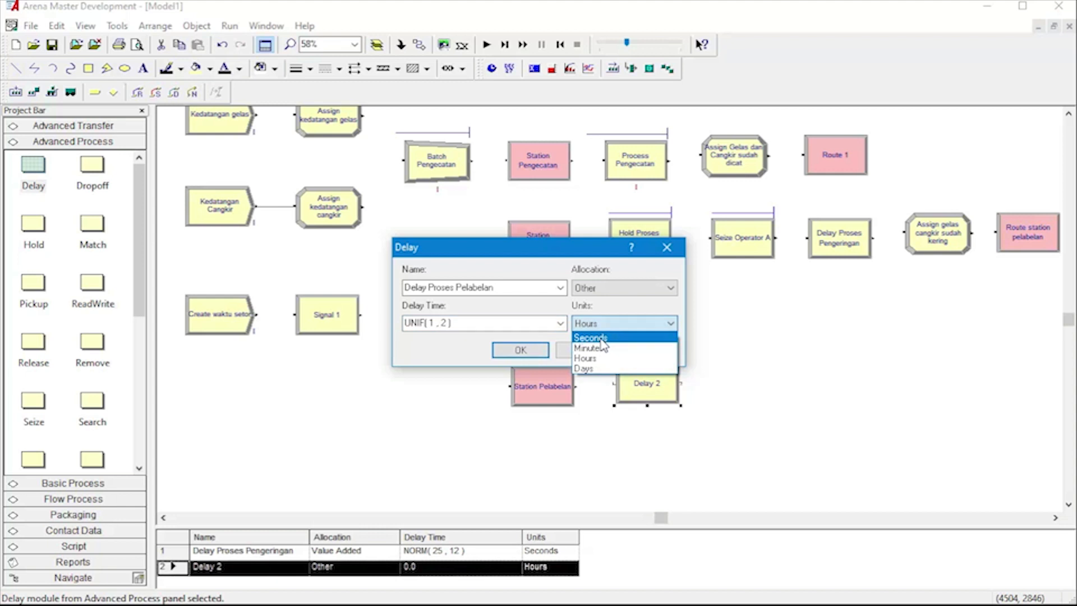
pyautogui.click(601, 339)
pyautogui.click(601, 287)
pyautogui.click(601, 297)
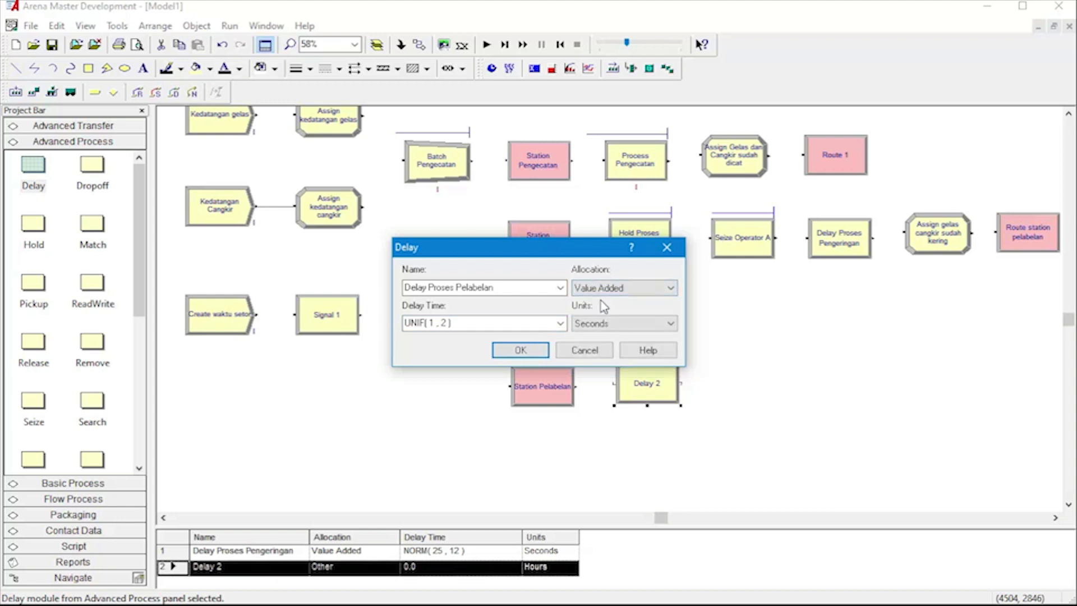
pyautogui.click(613, 326)
pyautogui.click(617, 347)
pyautogui.click(539, 355)
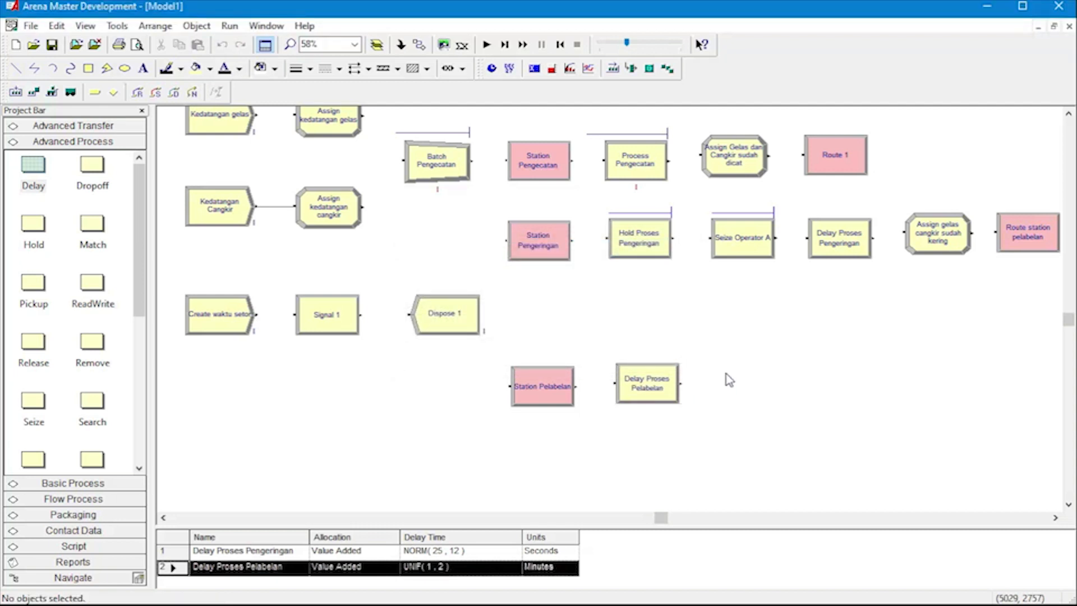
# - Place an Assign module after Delay Proses Pelabelan and name it "Assign gelas cangkir label"
pyautogui.scroll(-3, 81, 315)
pyautogui.scroll(3, 82, 317)
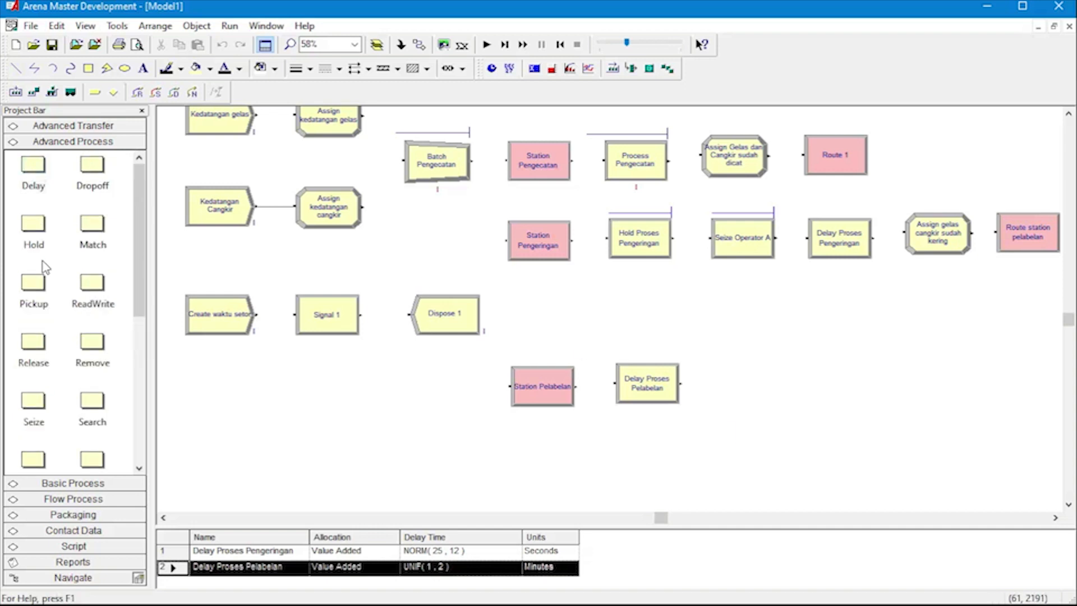
pyautogui.click(76, 484)
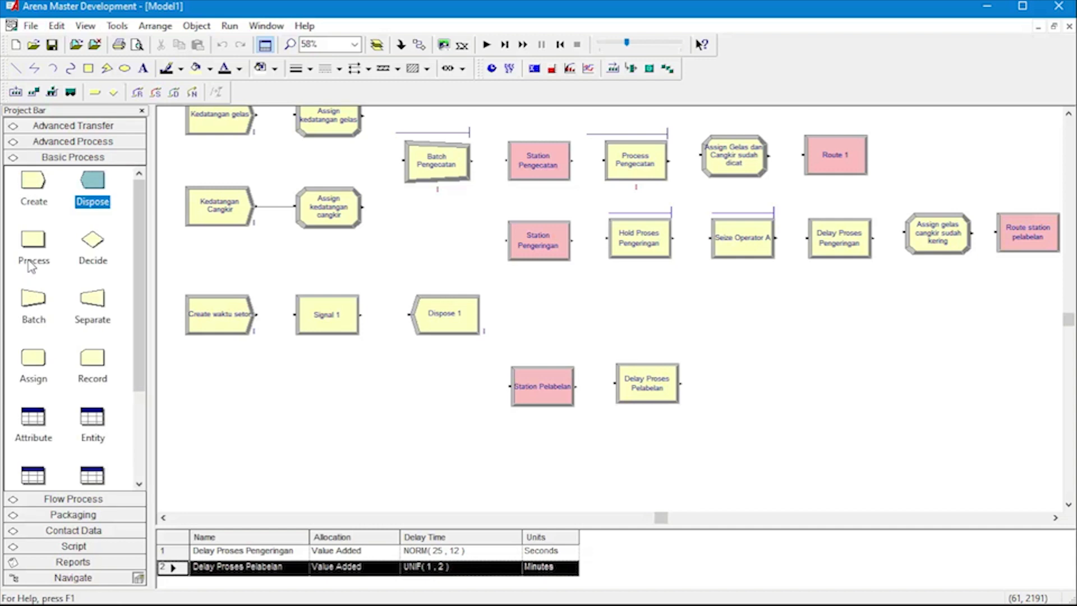
pyautogui.moveTo(33, 357); pyautogui.dragTo(721, 389)
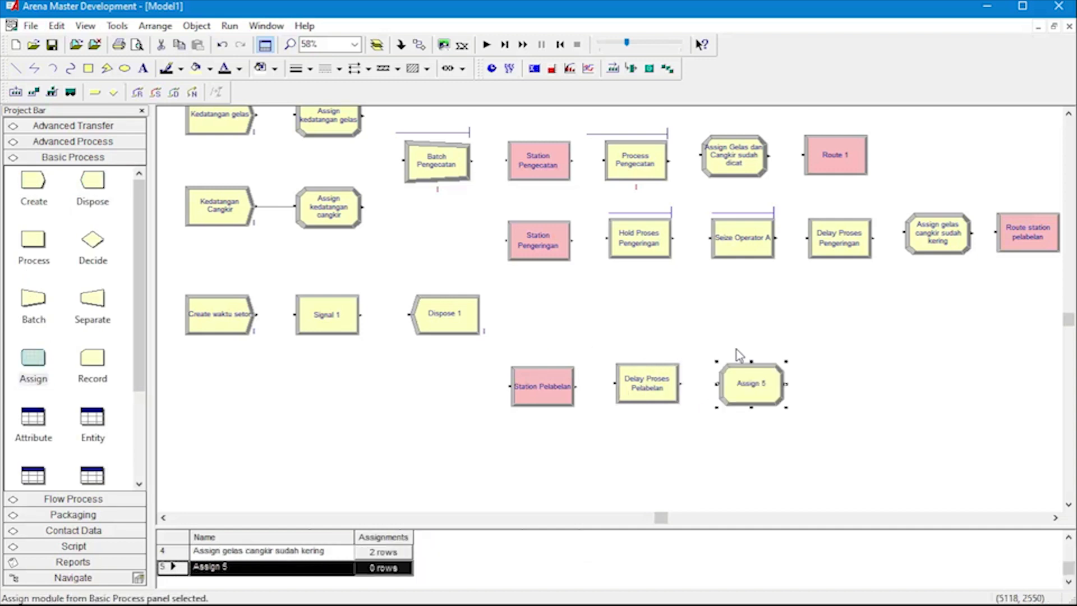
pyautogui.doubleClick(744, 383)
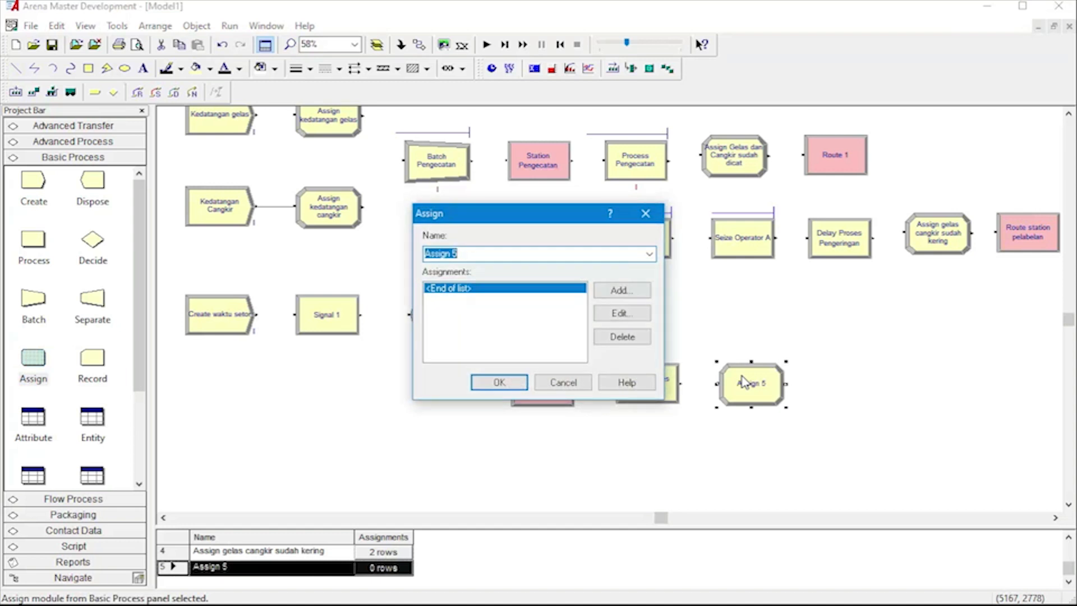
pyautogui.click(510, 253)
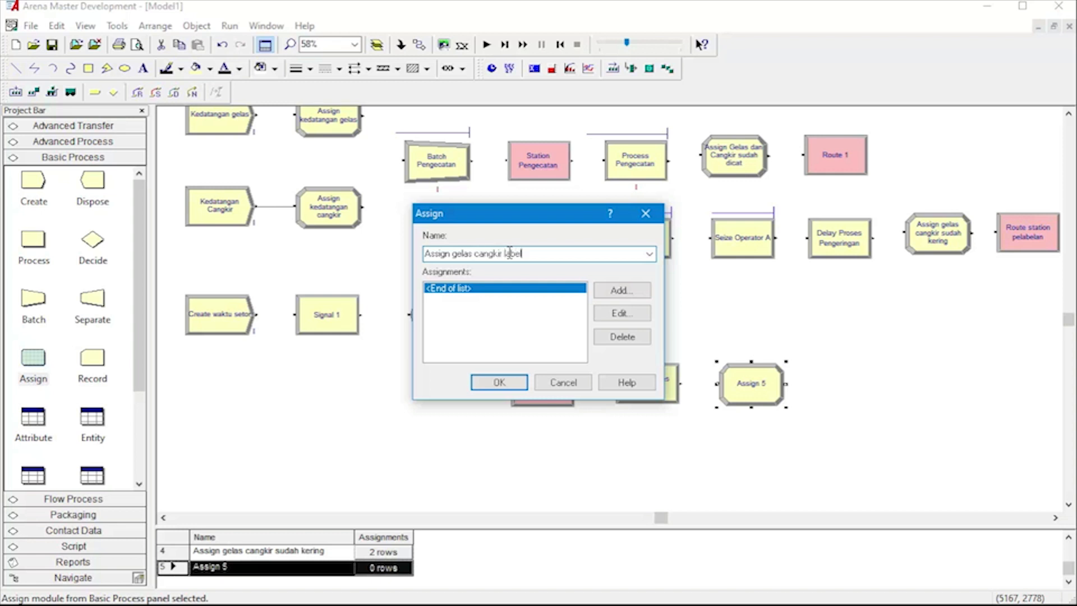
# - Add an Entity Type assignment with the value "gelas cangkir label" to the Assign gelas cangkir label module
pyautogui.click(621, 291)
pyautogui.click(444, 287)
pyautogui.click(436, 343)
pyautogui.doubleClick(514, 289)
pyautogui.write('gelas cangkir label')
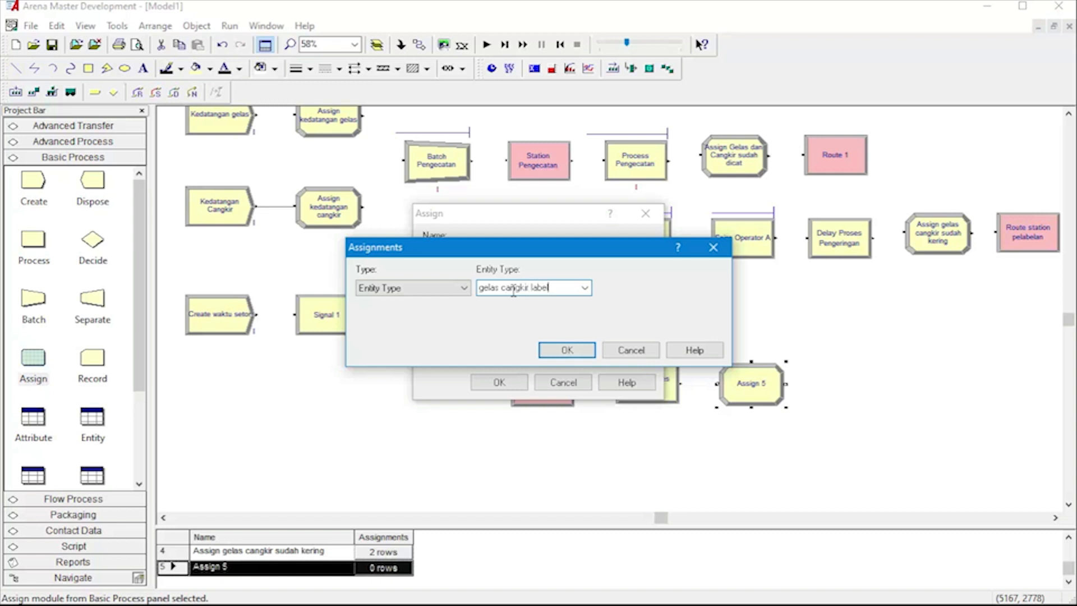
pyautogui.press('Return')
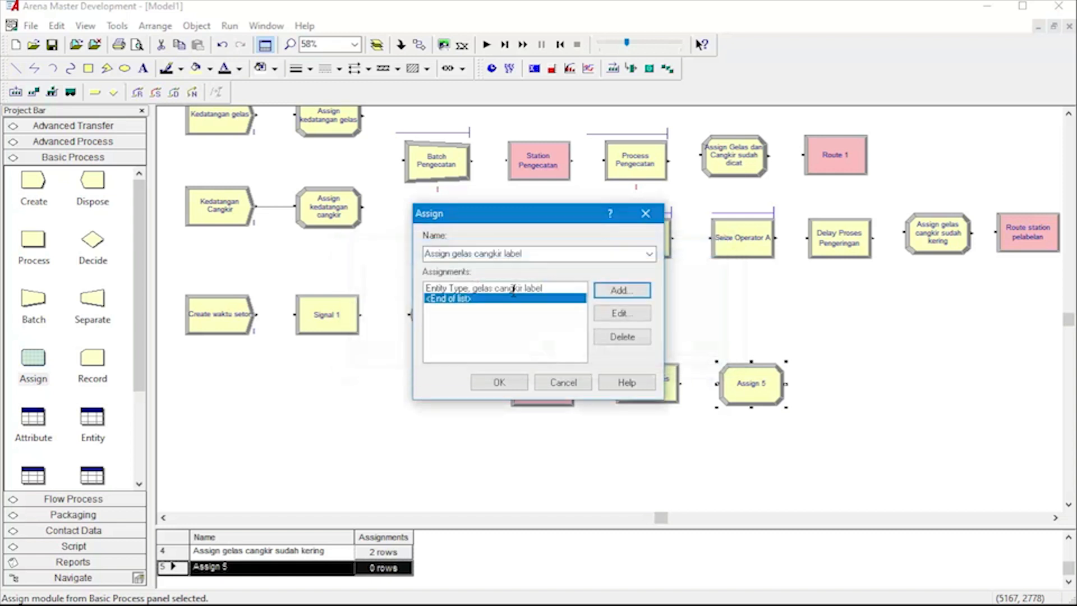
# - Add an Entity Picture assignment using Picture.Bike to the Assign gelas cangkir label module and accept its settings
pyautogui.click(644, 289)
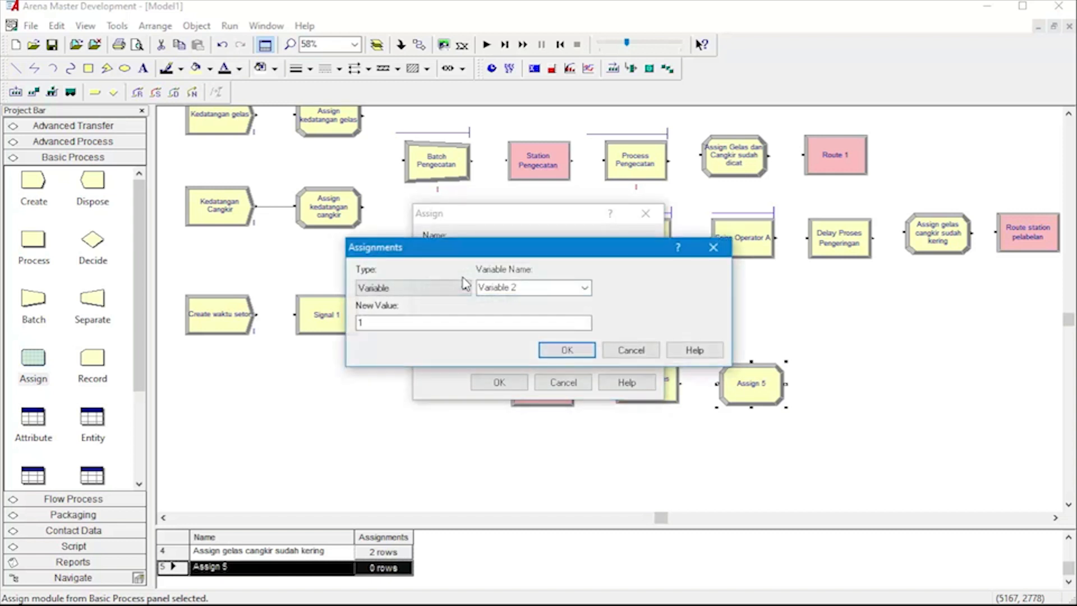
pyautogui.click(457, 288)
pyautogui.click(459, 354)
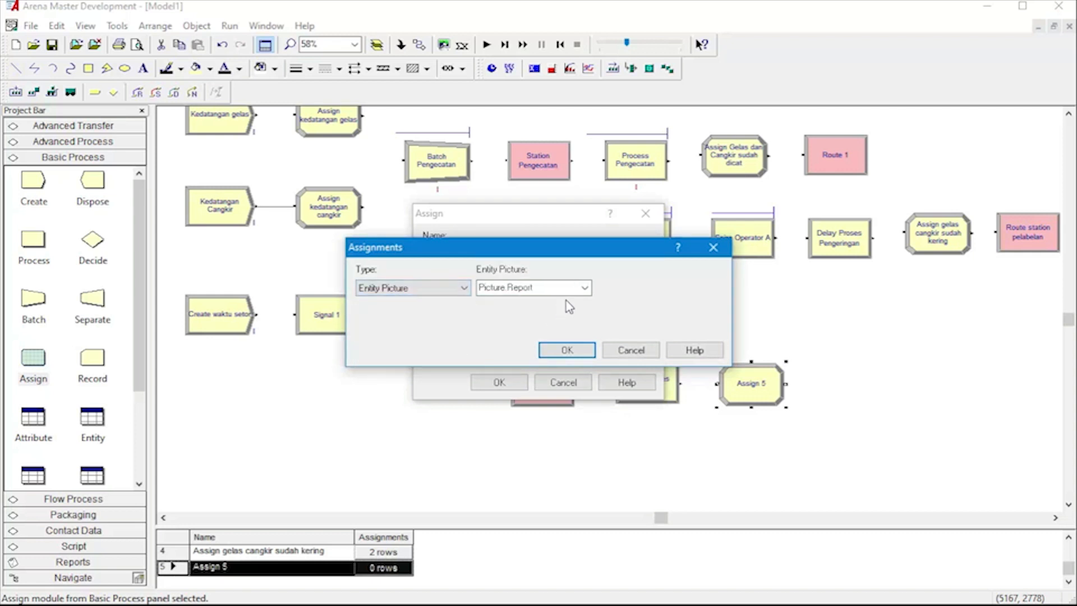
pyautogui.click(587, 288)
pyautogui.scroll(5, 556, 337)
pyautogui.scroll(-1, 553, 312)
pyautogui.scroll(1, 552, 325)
pyautogui.scroll(1, 551, 329)
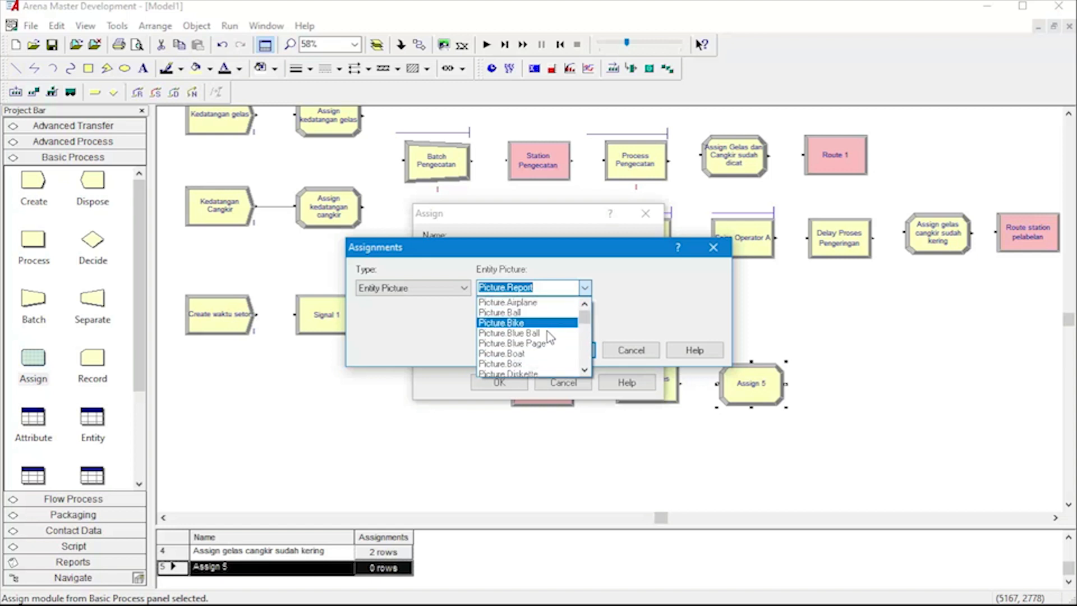
pyautogui.click(528, 321)
pyautogui.click(564, 351)
pyautogui.click(501, 382)
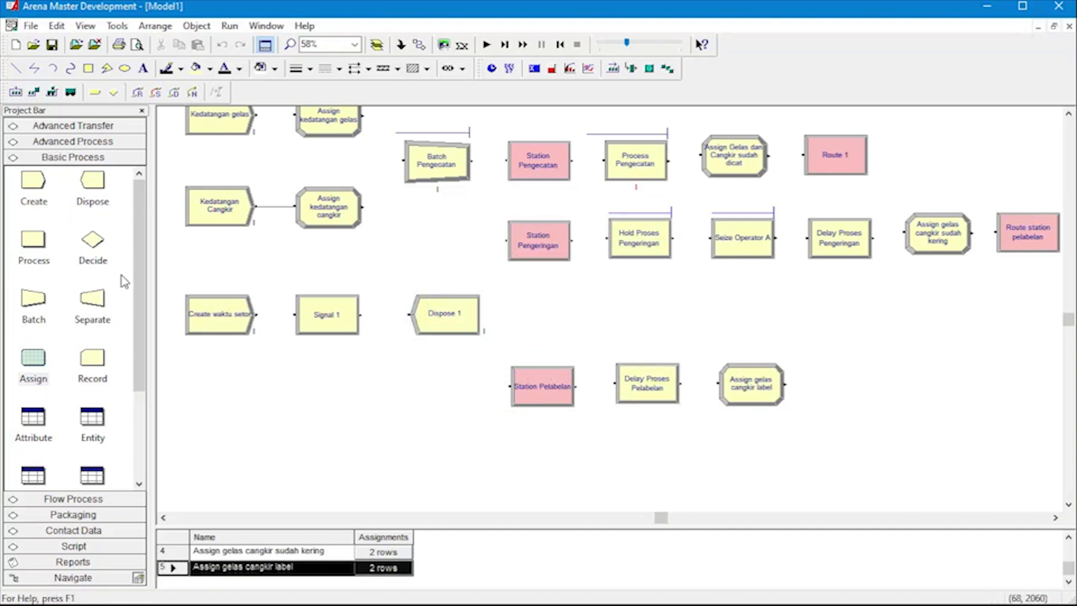
# - Place a Release module after Assign gelas cangkir label and name it "Release Operator A"
pyautogui.click(78, 143)
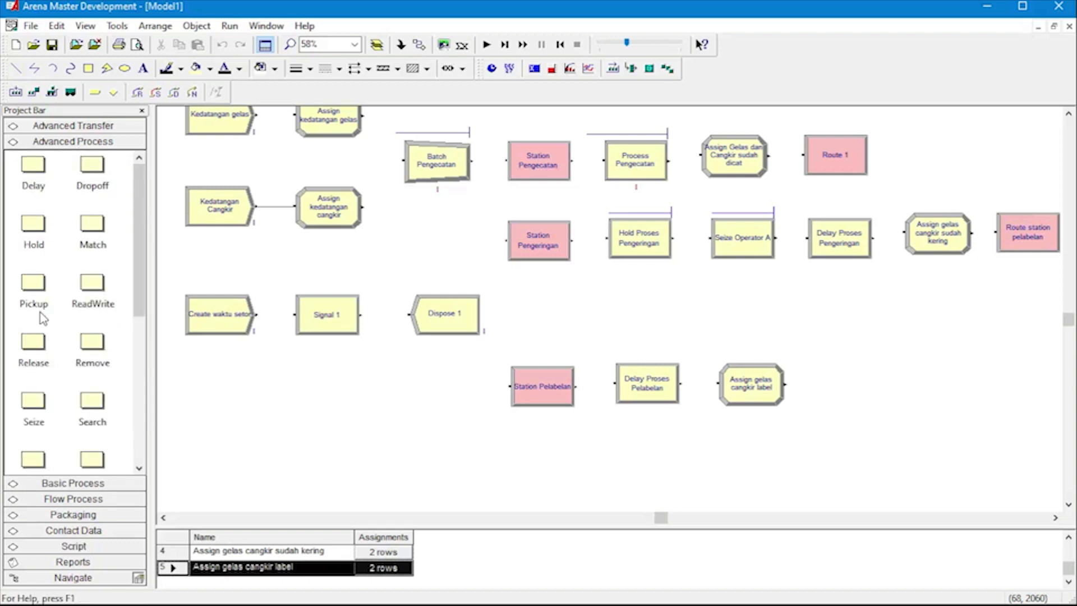
pyautogui.moveTo(35, 345); pyautogui.dragTo(825, 382)
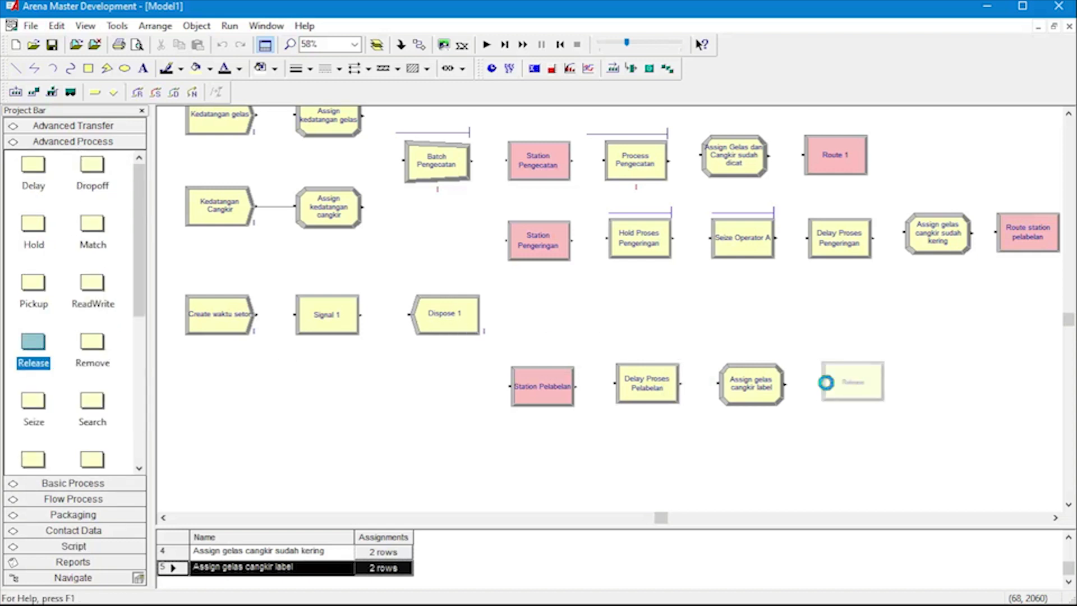
pyautogui.doubleClick(853, 381)
pyautogui.click(485, 264)
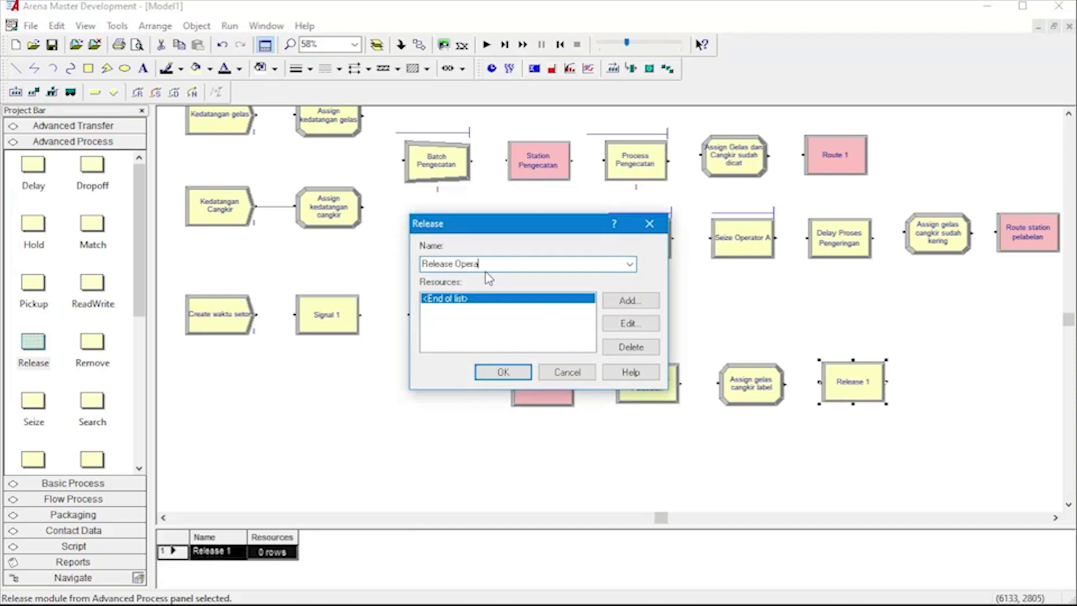
# - Add the resource entry to the Release Operator A module's resource list and accept the settings
pyautogui.click(630, 300)
pyautogui.click(530, 305)
pyautogui.click(532, 319)
pyautogui.click(515, 368)
pyautogui.click(523, 379)
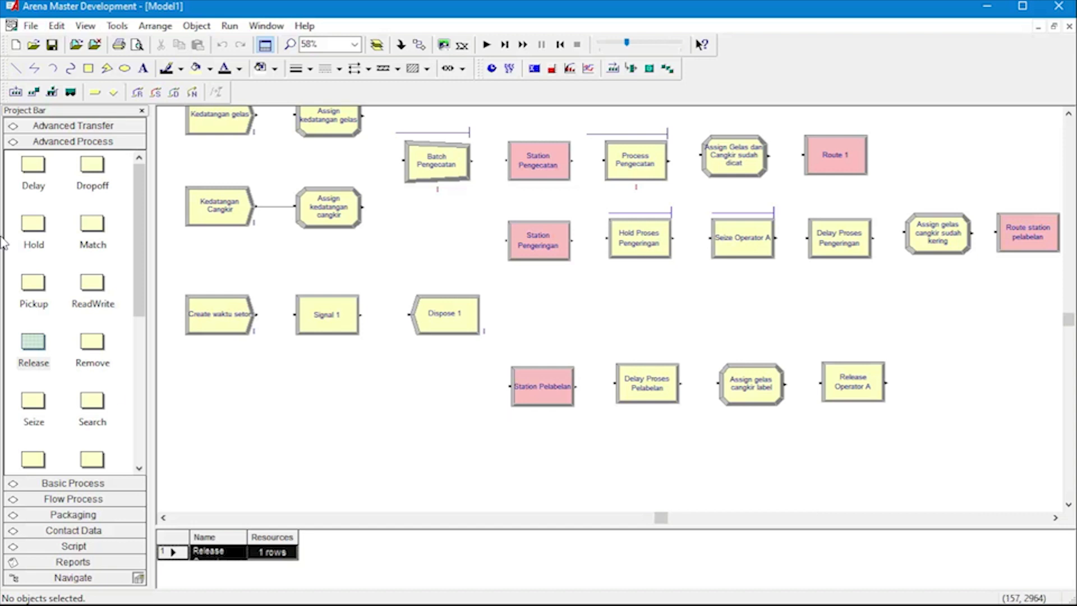
# - Place a Route module after Release Operator A and name it "Route Station Packaging"
pyautogui.click(41, 125)
pyautogui.moveTo(93, 208); pyautogui.dragTo(930, 385)
pyautogui.doubleClick(967, 385)
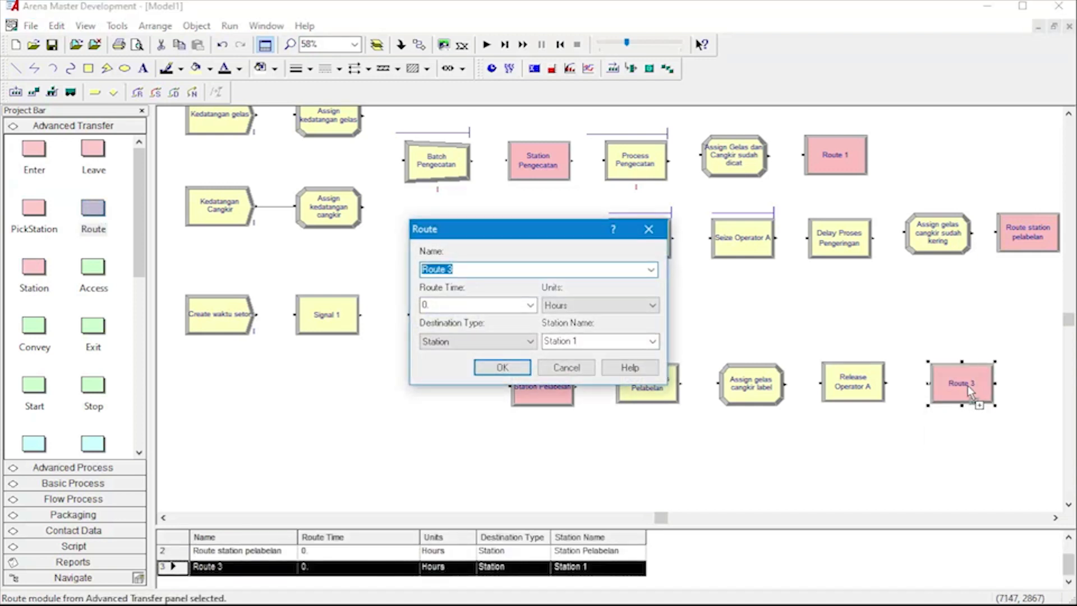
pyautogui.click(566, 268)
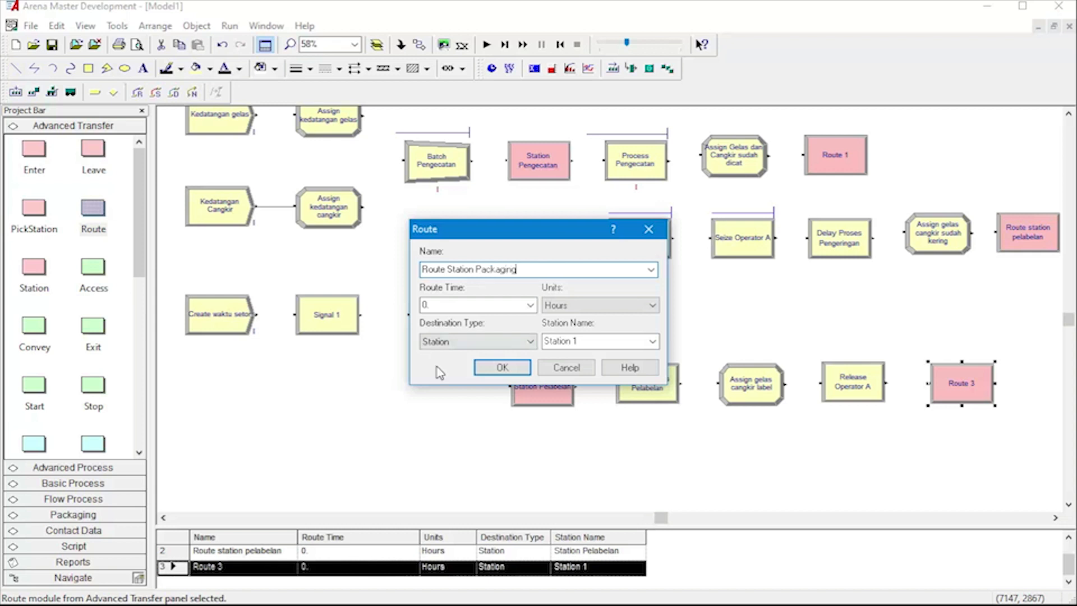
# - Set the new packaging route's destination station to "Station Packaging" and accept the settings
pyautogui.click(606, 338)
pyautogui.write('Packagi')
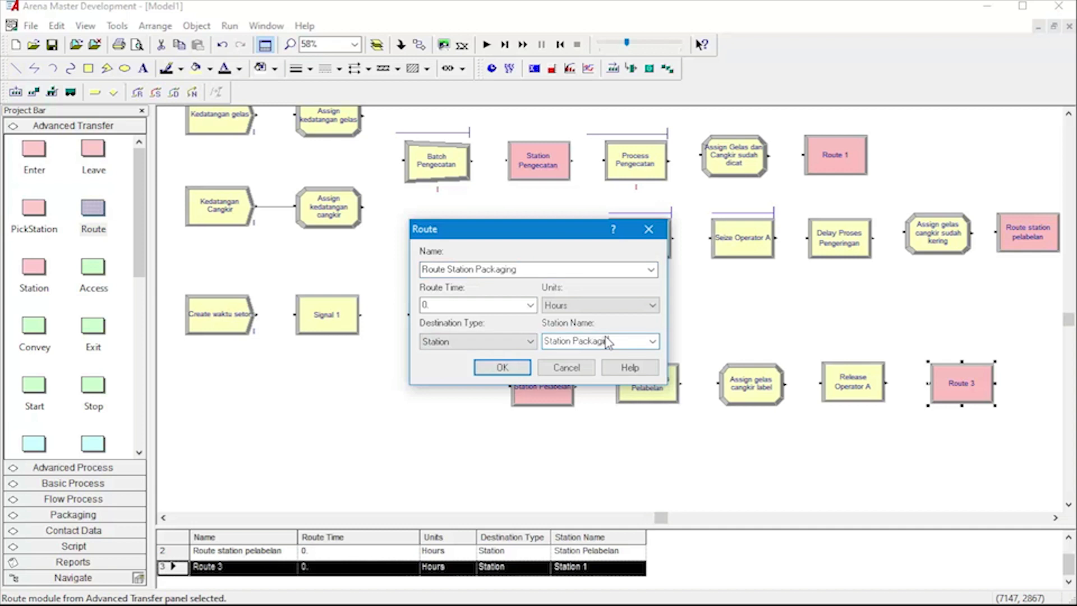
pyautogui.write('ng')
pyautogui.press('Return')
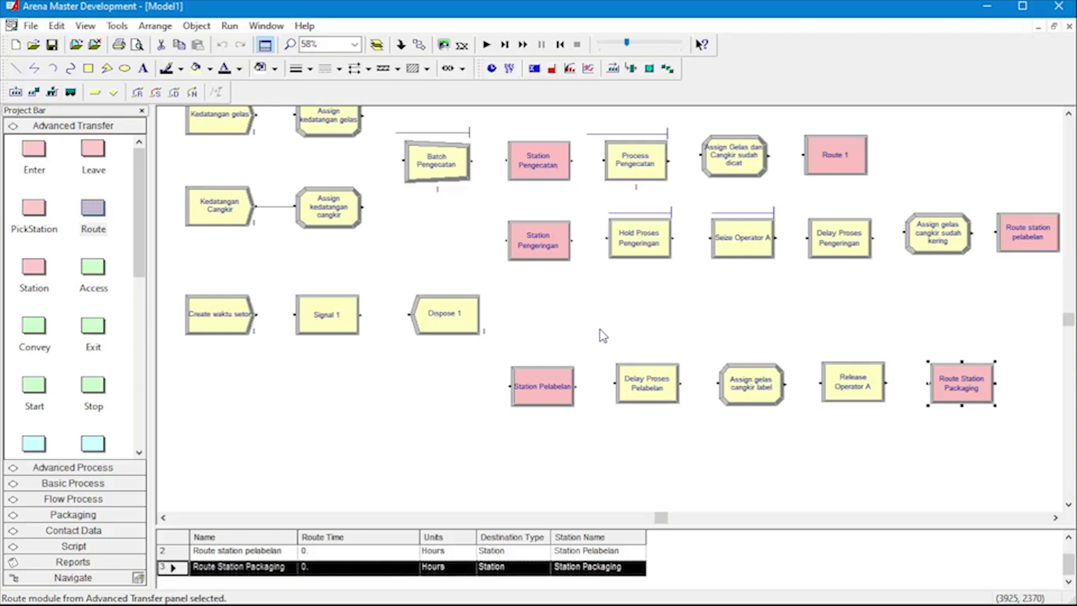
# - Place a Station module below Station Pelabelan to begin the packaging row
pyautogui.moveTo(51, 274); pyautogui.dragTo(515, 464)
pyautogui.click(646, 457)
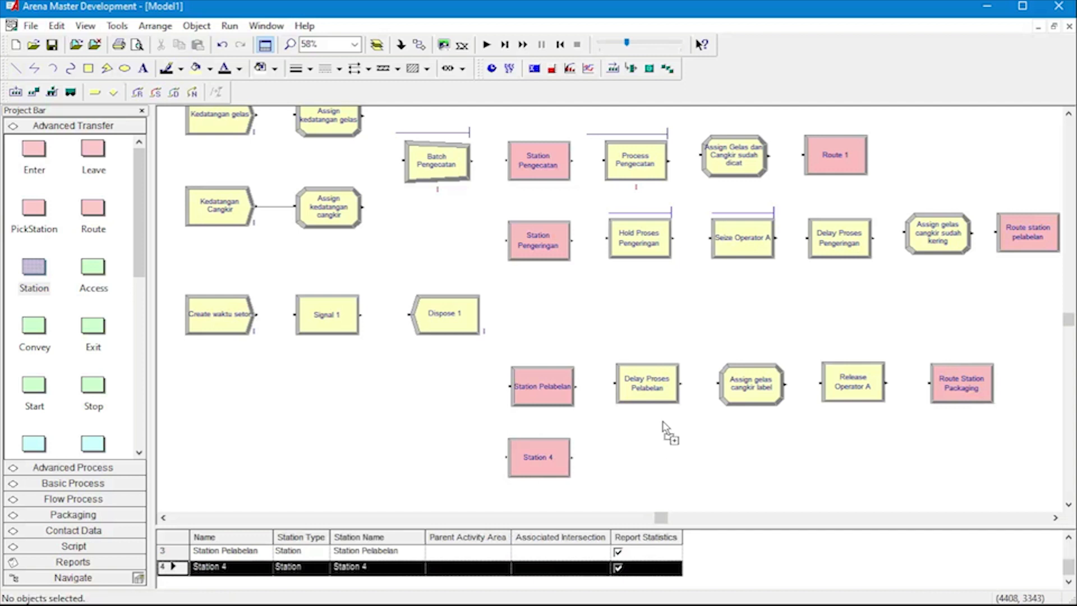
pyautogui.scroll(-1, 661, 431)
# - Set both the new station module's name and its station name to "Station Packaging"
pyautogui.doubleClick(535, 407)
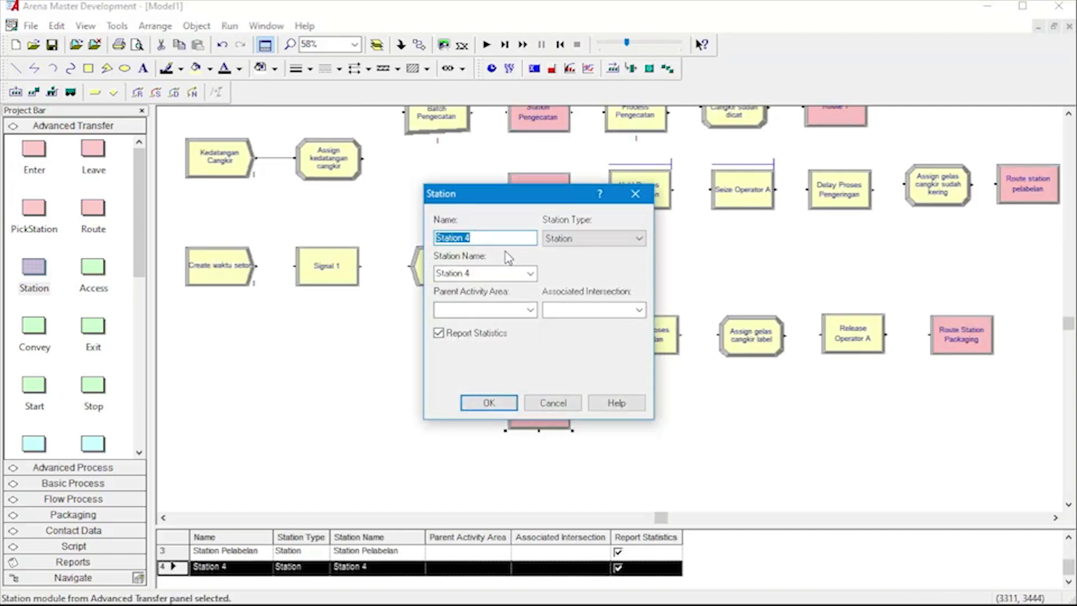
pyautogui.click(530, 273)
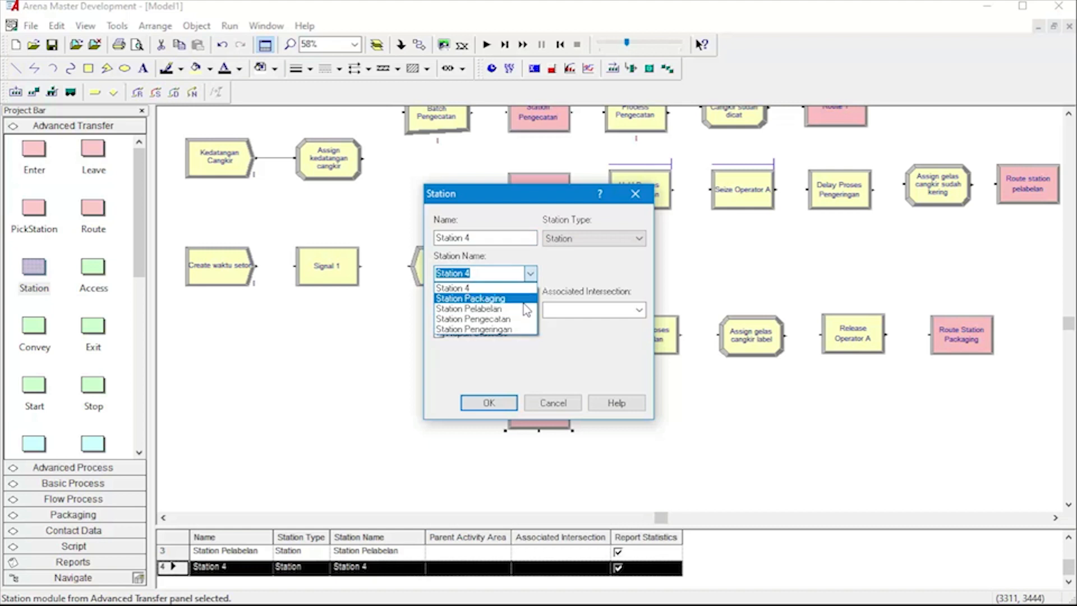
pyautogui.click(508, 297)
pyautogui.moveTo(493, 242); pyautogui.dragTo(395, 242)
pyautogui.write('Station Packaging')
pyautogui.click(489, 402)
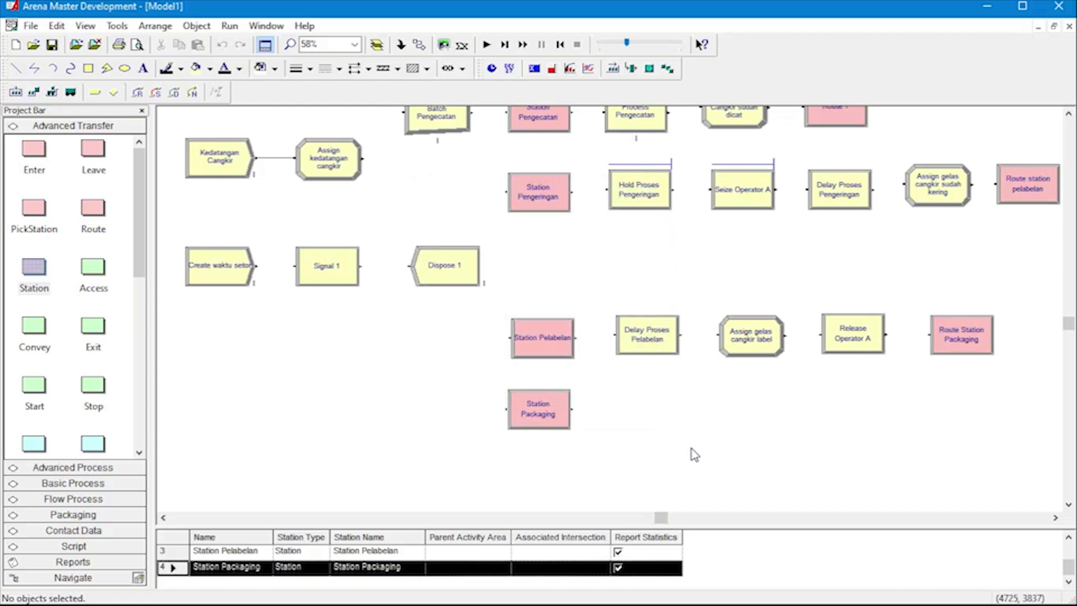
# - Place a Separate module after Station Packaging and set its type to Split Existing Batch
pyautogui.scroll(-5, 93, 314)
pyautogui.scroll(5, 92, 321)
pyautogui.click(54, 470)
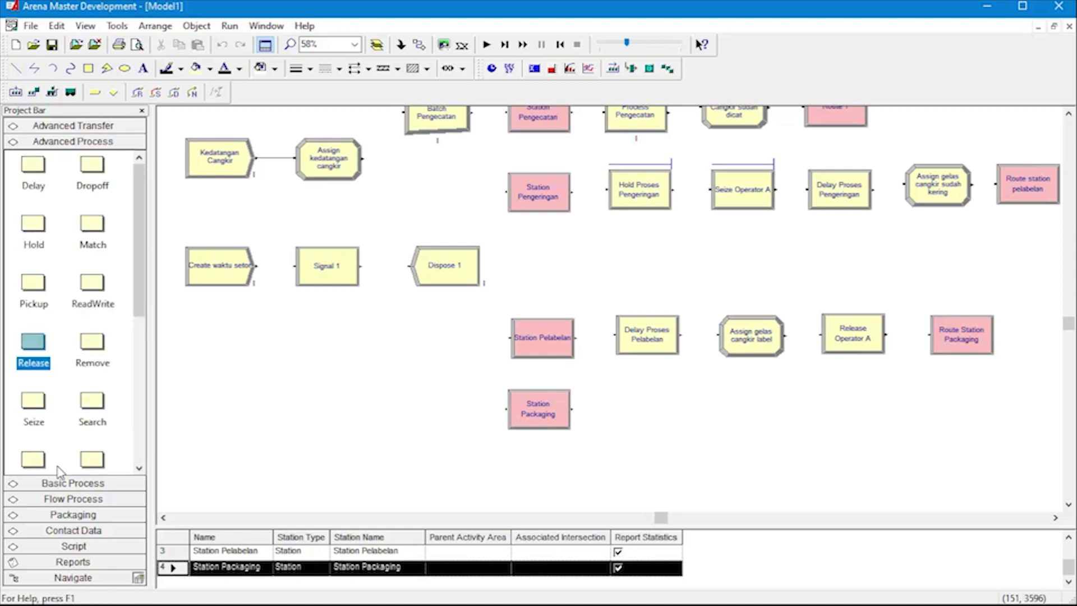
pyautogui.click(98, 497)
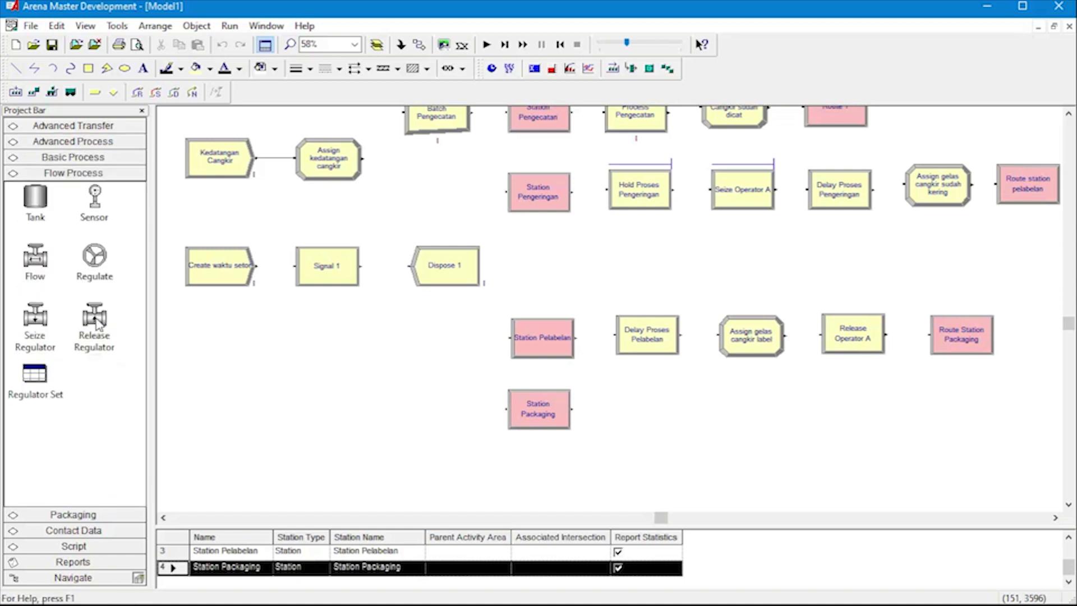
pyautogui.click(112, 160)
pyautogui.moveTo(110, 330); pyautogui.dragTo(615, 413)
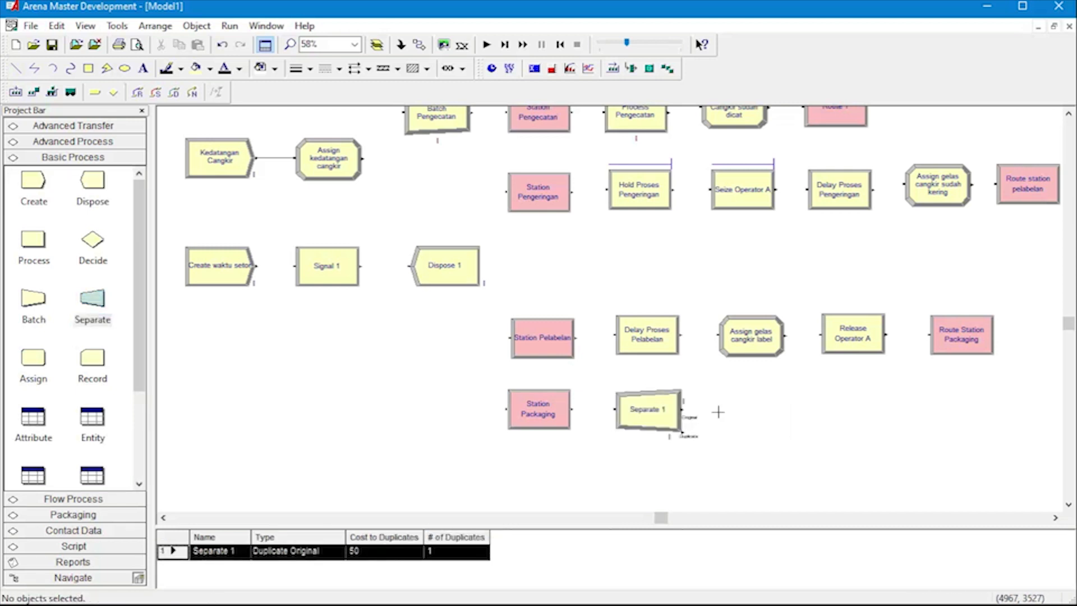
pyautogui.doubleClick(651, 424)
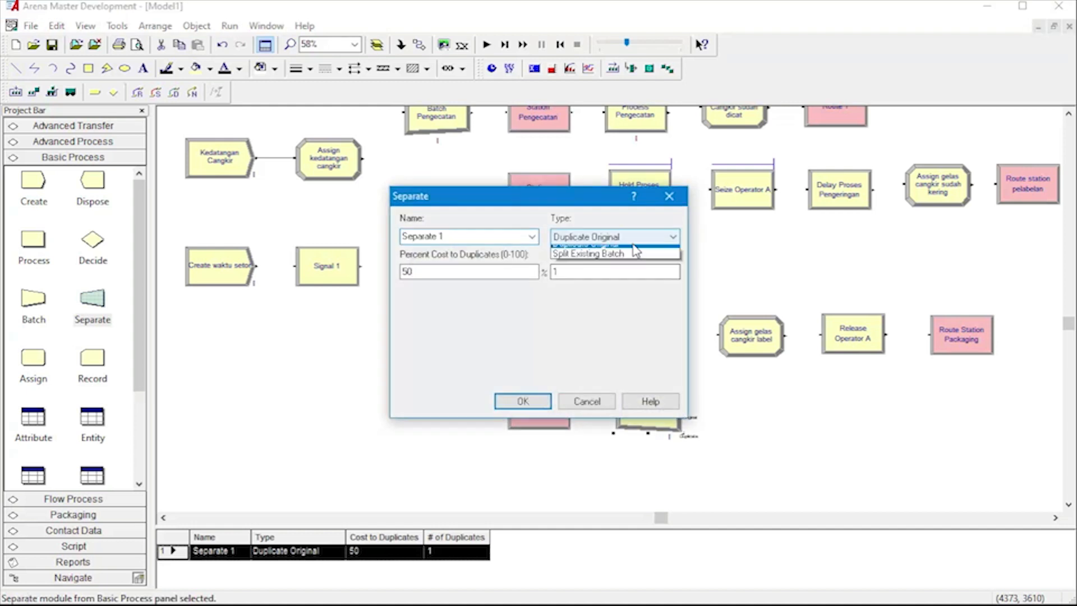
pyautogui.click(617, 262)
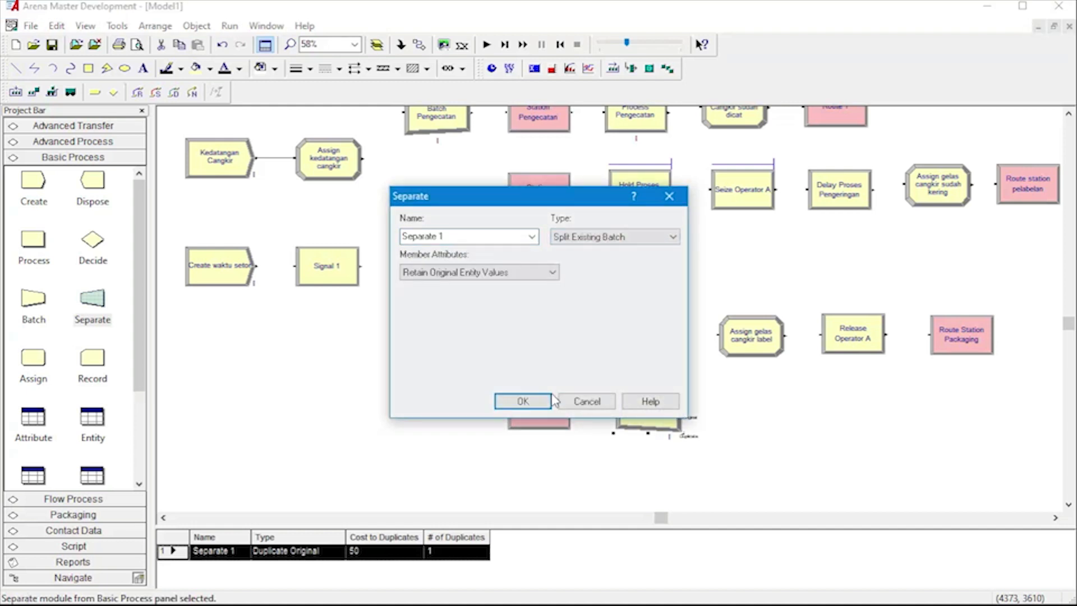
pyautogui.click(523, 401)
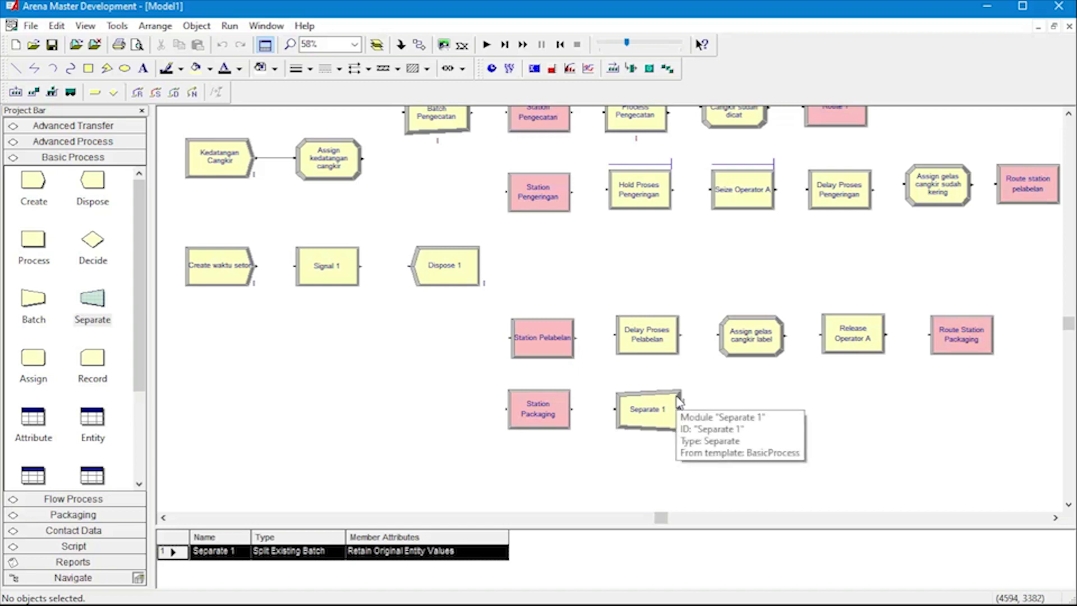
# - Rename the Separate module as "Separate Gelas dan Cangkir"
pyautogui.doubleClick(645, 410)
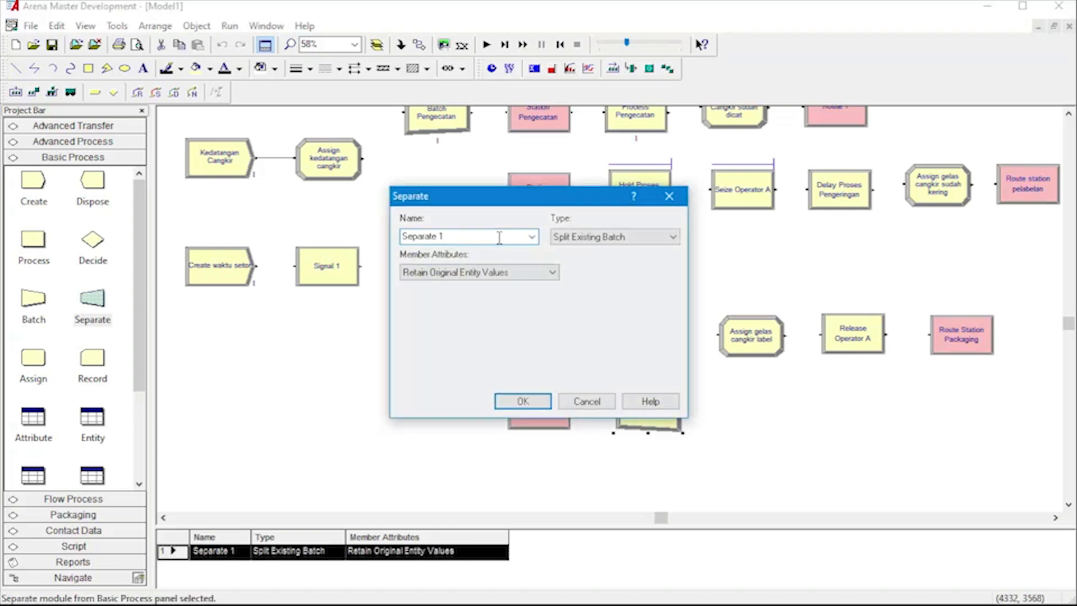
pyautogui.write('Gelas dan Cangkir')
pyautogui.click(530, 402)
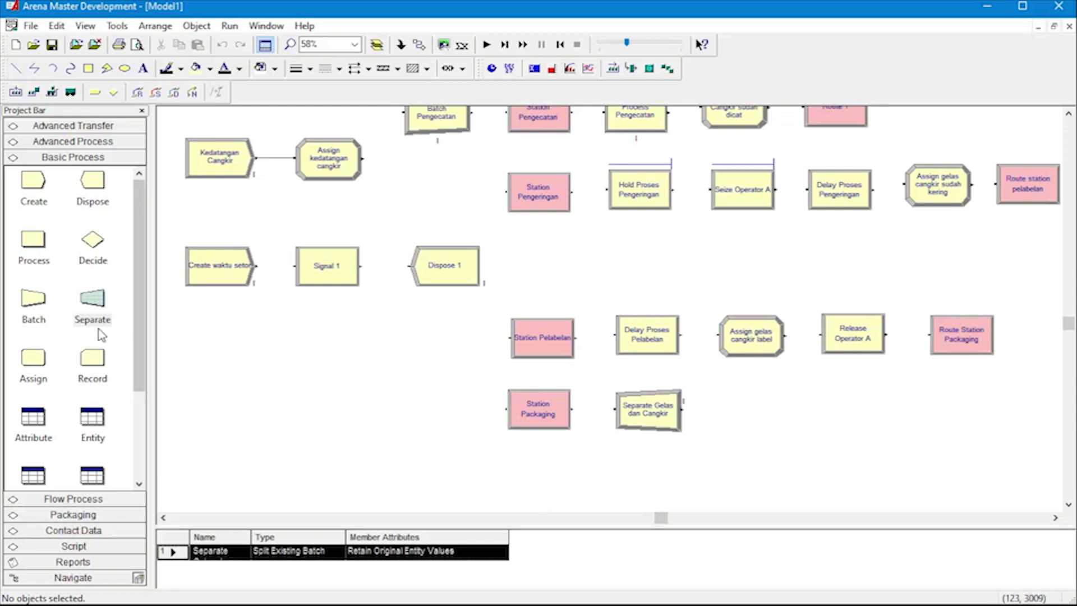
# - Place a Decide module after Separate Gelas dan Cangkir and set its type to 2-way by Condition
pyautogui.moveTo(94, 241); pyautogui.dragTo(722, 416)
pyautogui.doubleClick(729, 415)
pyautogui.click(631, 259)
pyautogui.click(661, 277)
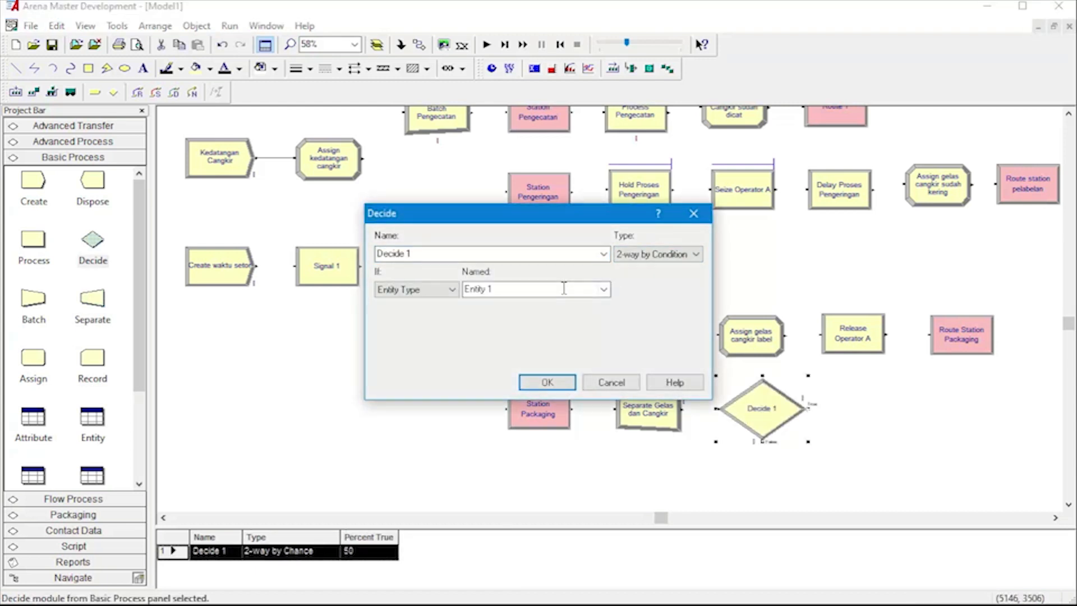
# - Set the Decide module's condition to the entity type named Gelas datang and accept the settings
pyautogui.click(604, 289)
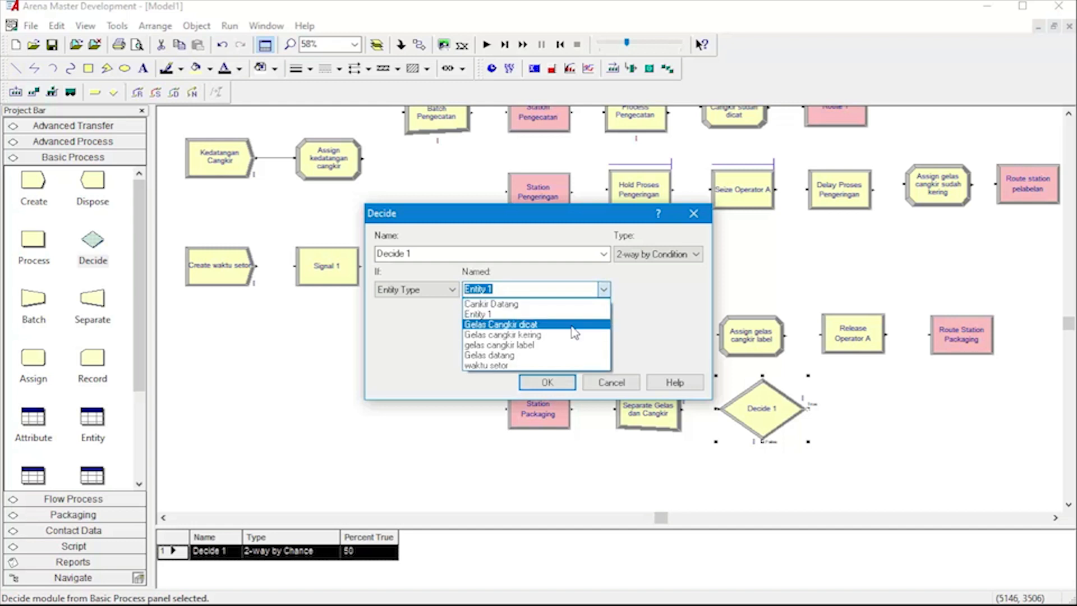
pyautogui.click(572, 355)
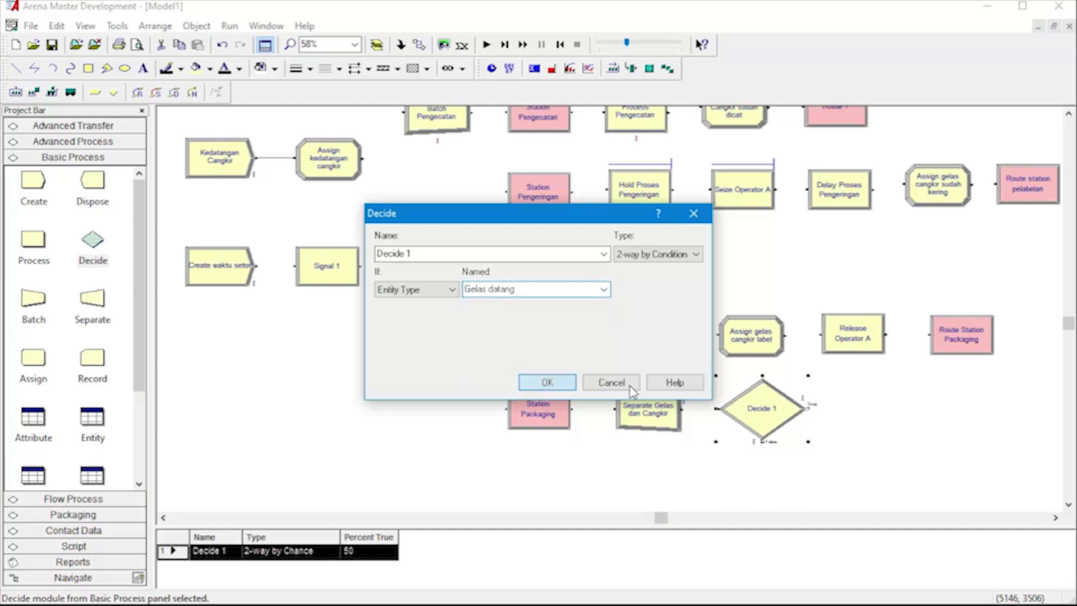
pyautogui.click(548, 383)
# - Rename the Decide module as "Decide gelas dan cangkir"
pyautogui.doubleClick(772, 422)
pyautogui.click(536, 258)
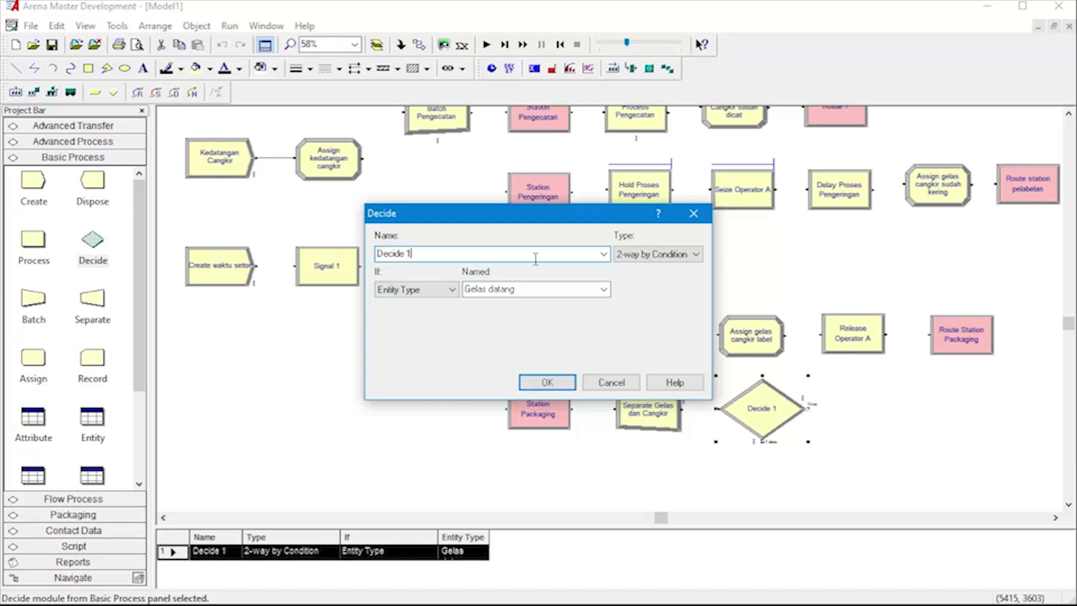
pyautogui.write('gelas dan cangkir')
pyautogui.press('Return')
# - Place an Assign module at the true exit of Decide gelas dan cangkir and name it "Assign Gelas siap packing"
pyautogui.moveTo(33, 358); pyautogui.dragTo(836, 416)
pyautogui.scroll(-2, 822, 423)
pyautogui.doubleClick(859, 348)
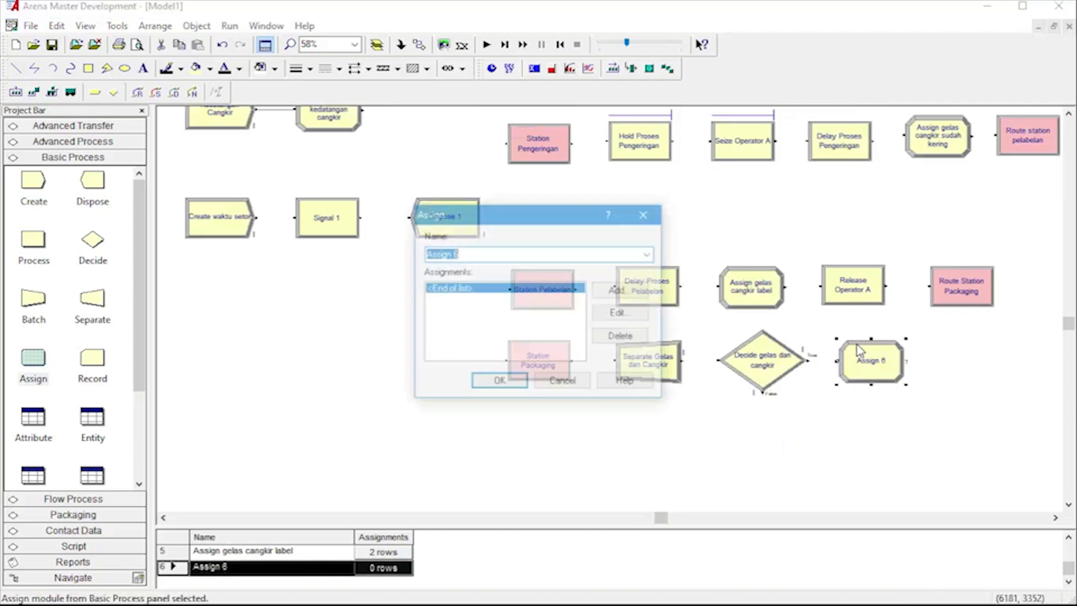
pyautogui.click(539, 252)
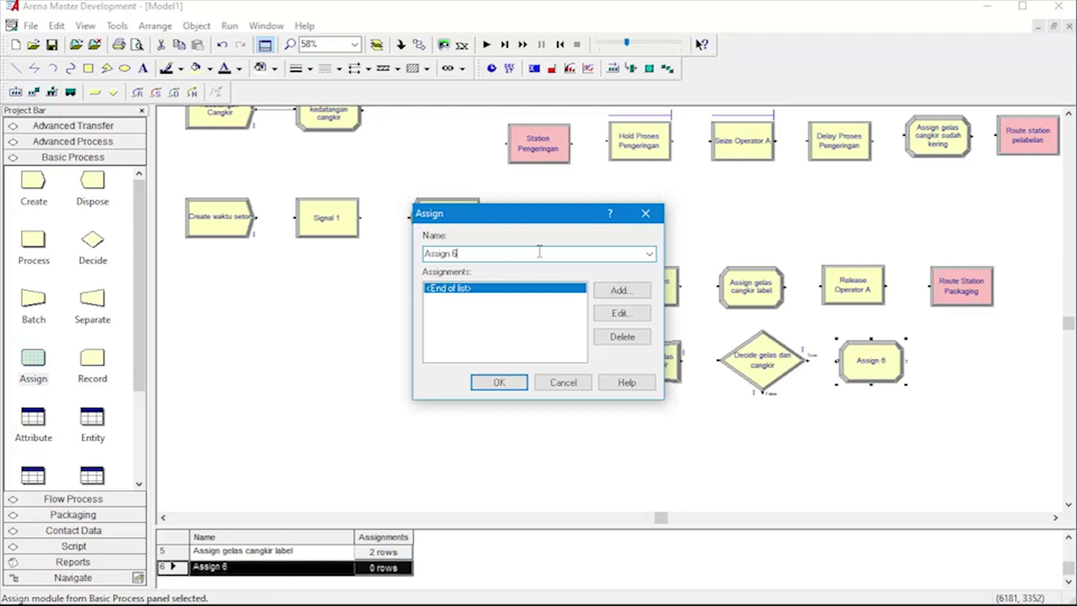
pyautogui.write('Gelas siap packing')
# - Add an Entity Picture assignment to Assign Gelas siap packing and look through the available pictures for a suitable one
pyautogui.click(621, 290)
pyautogui.click(439, 287)
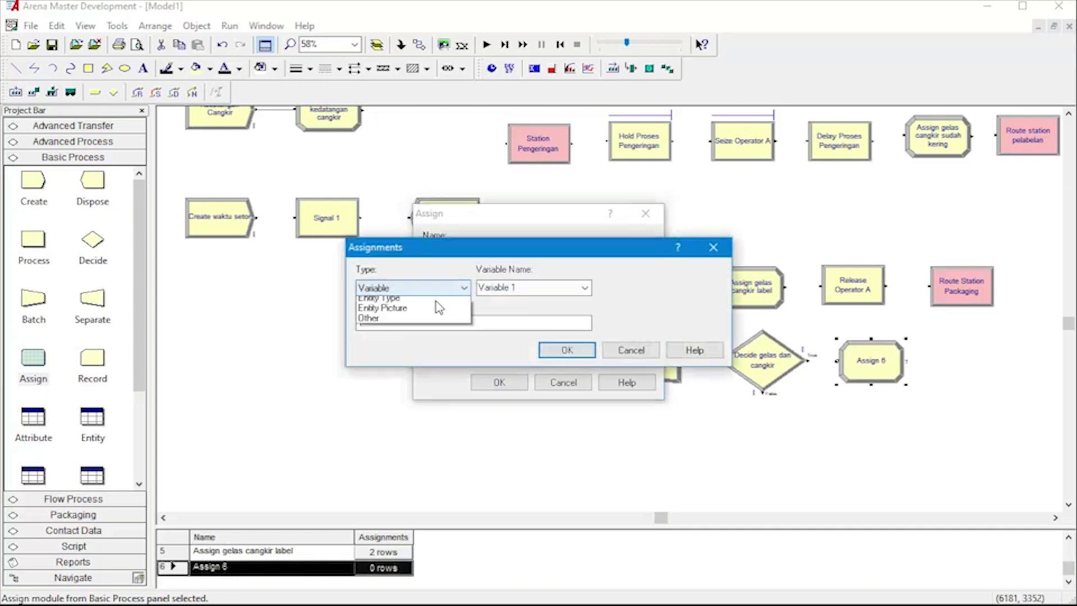
pyautogui.click(446, 353)
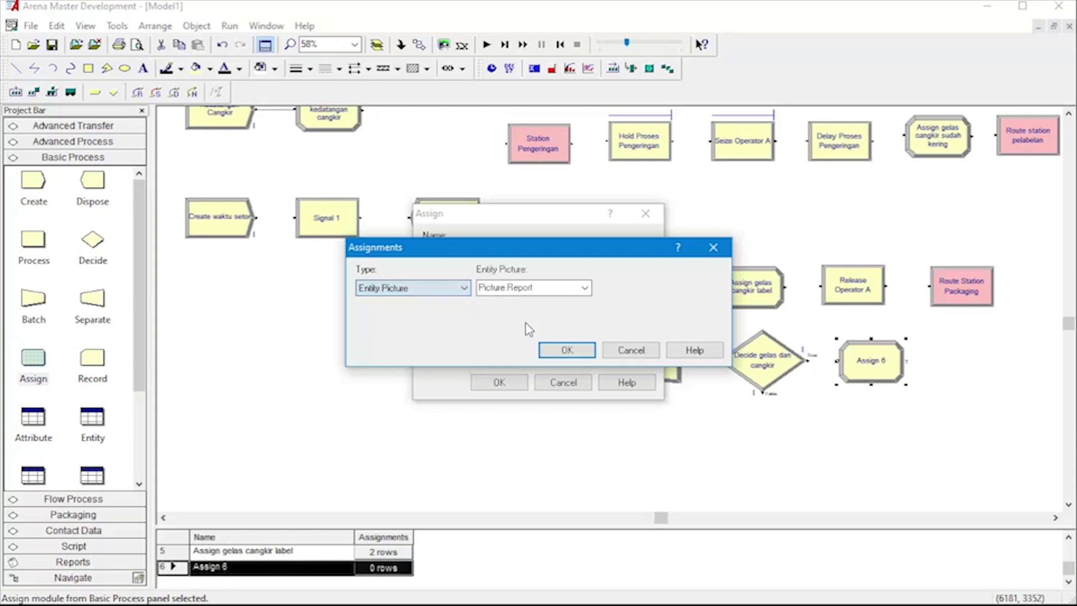
pyautogui.click(586, 287)
pyautogui.scroll(2, 567, 335)
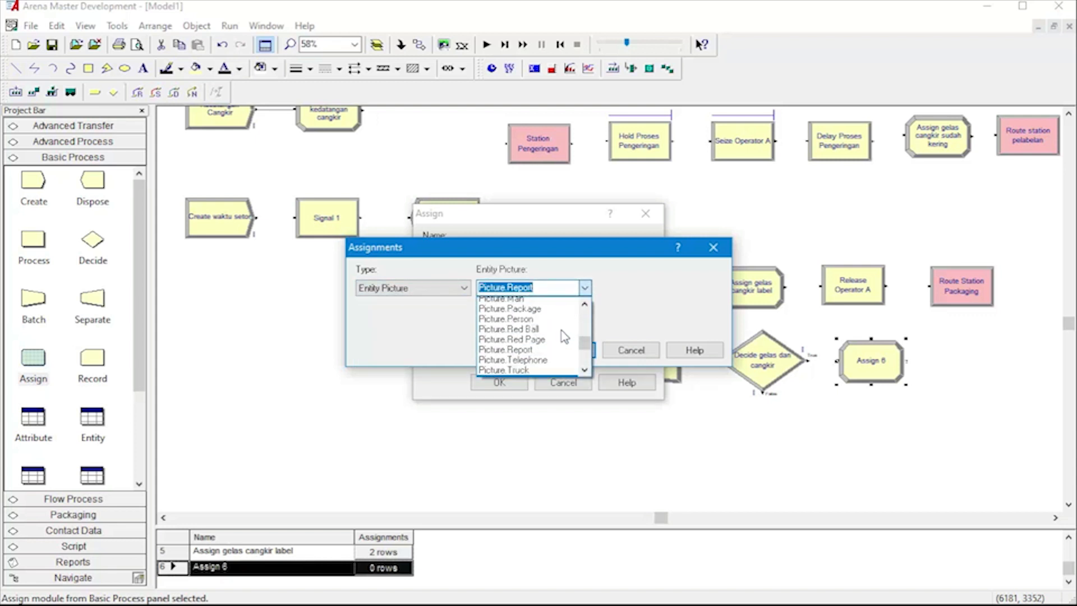
pyautogui.scroll(3, 556, 332)
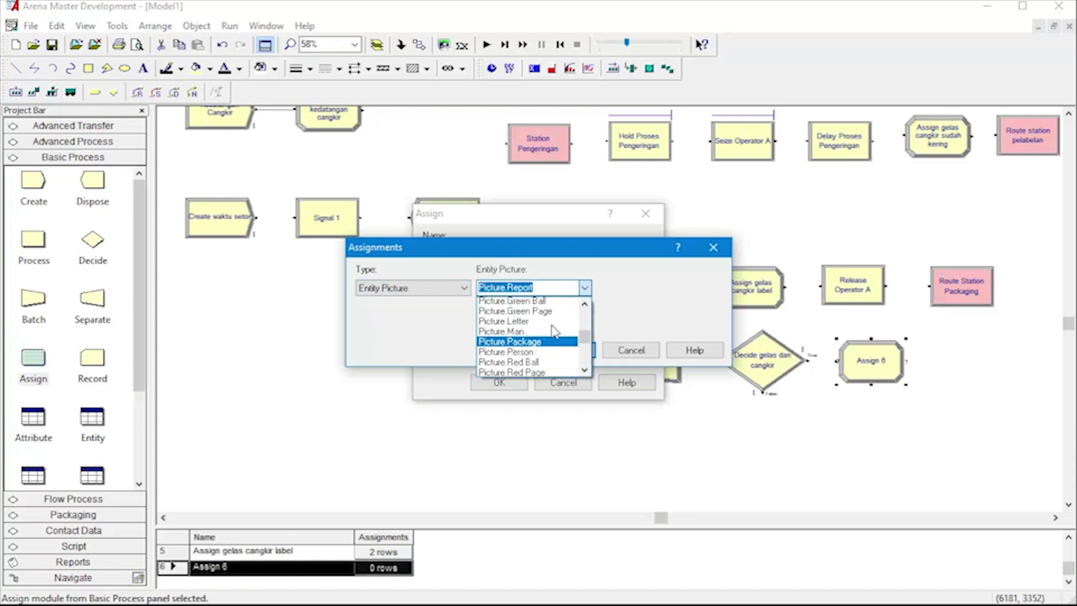
pyautogui.scroll(1, 557, 336)
pyautogui.scroll(-4, 555, 337)
pyautogui.scroll(-2, 549, 344)
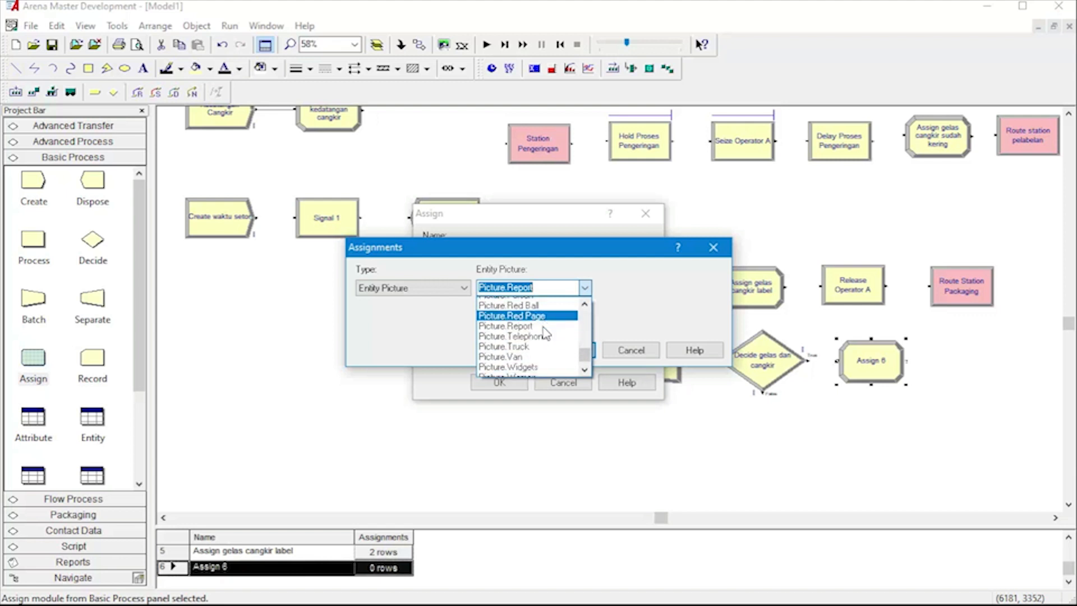
# - Set the Entity Picture assignment of the Assign Gelas siap packing module to Picture.Blue Page
pyautogui.scroll(3, 547, 345)
pyautogui.scroll(3, 543, 330)
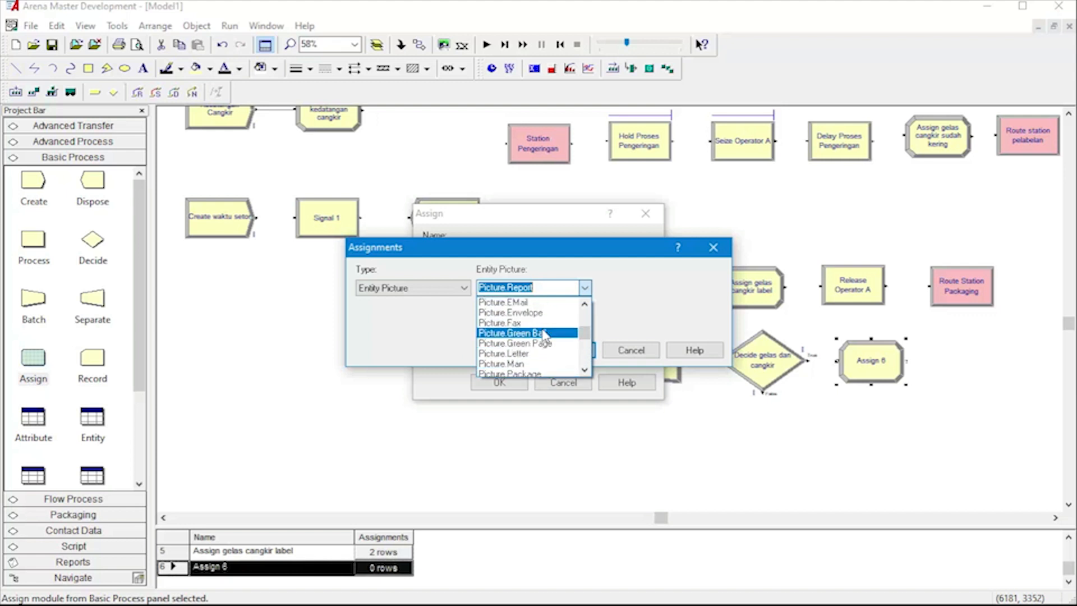
pyautogui.click(539, 323)
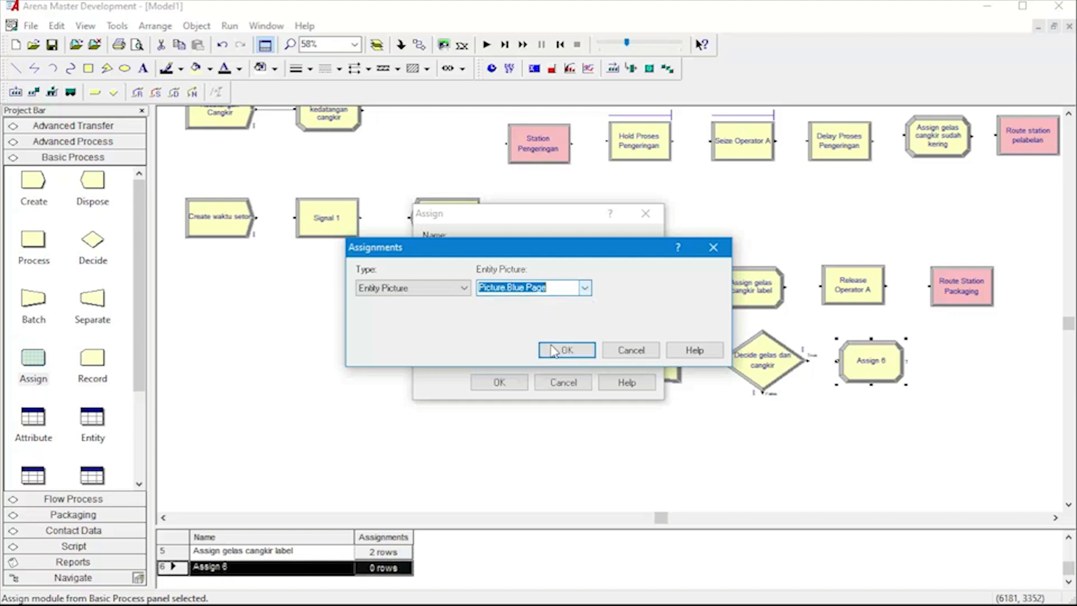
pyautogui.click(559, 349)
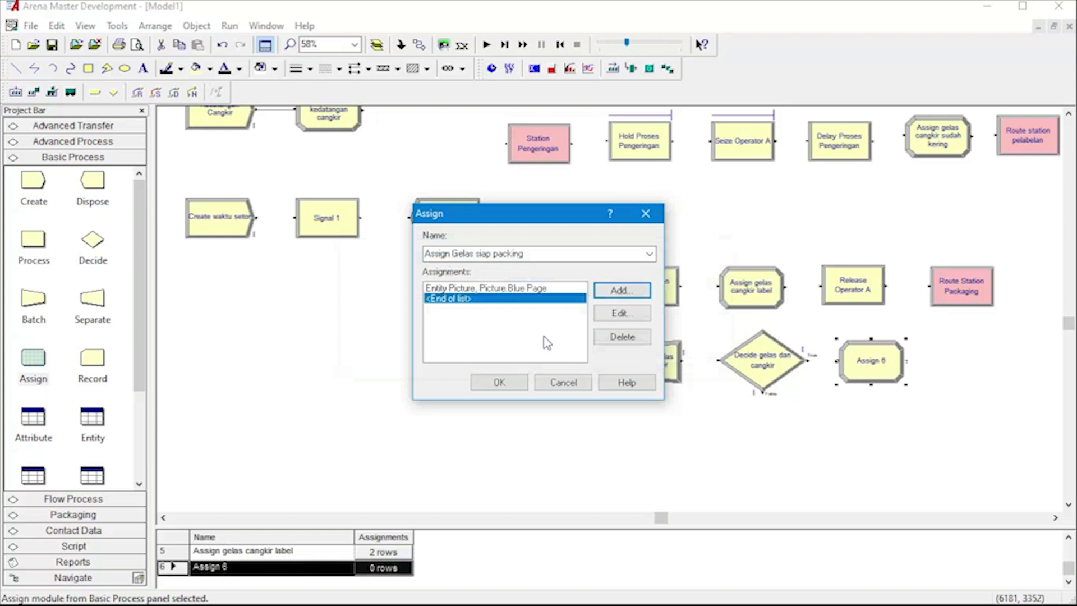
# - Add an Entity Type assignment with Gelas datang to the Assign Gelas siap packing module and accept its settings
pyautogui.click(621, 290)
pyautogui.click(422, 287)
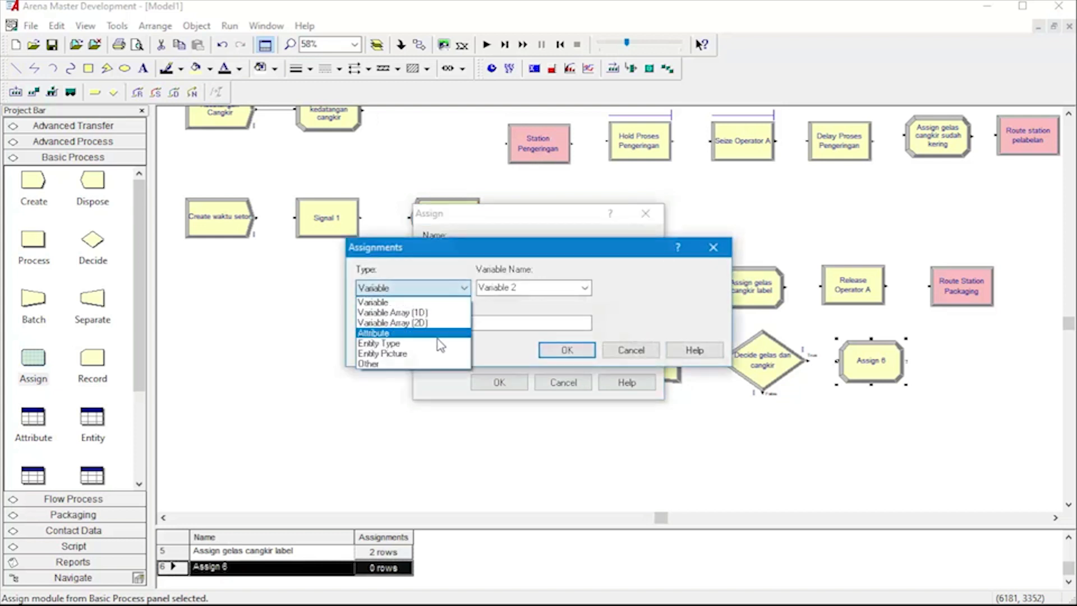
pyautogui.click(440, 343)
pyautogui.click(585, 288)
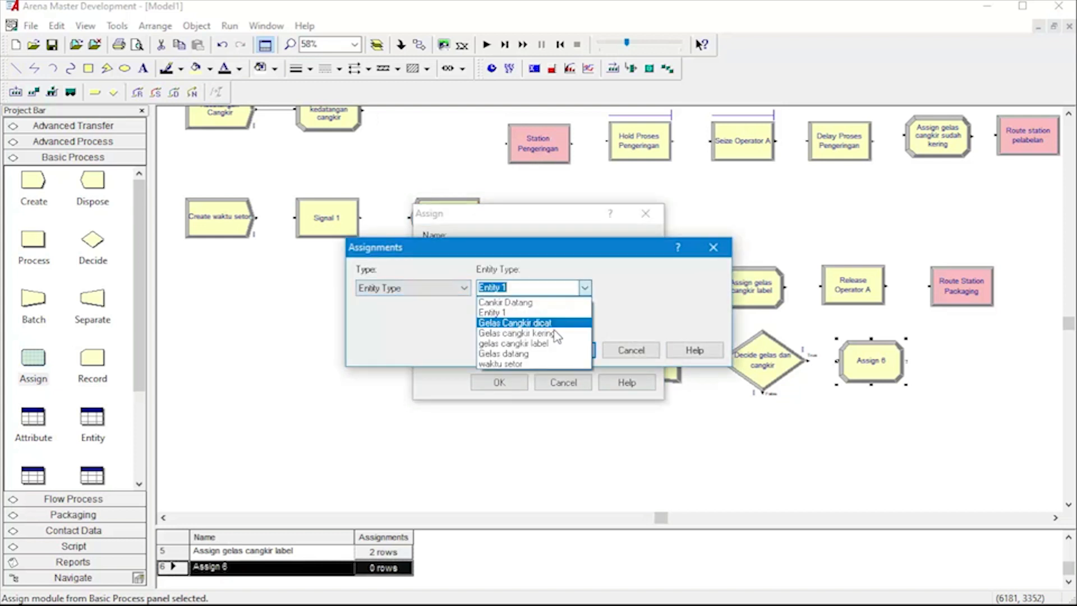
pyautogui.click(503, 353)
pyautogui.click(566, 351)
pyautogui.click(499, 382)
pyautogui.click(637, 438)
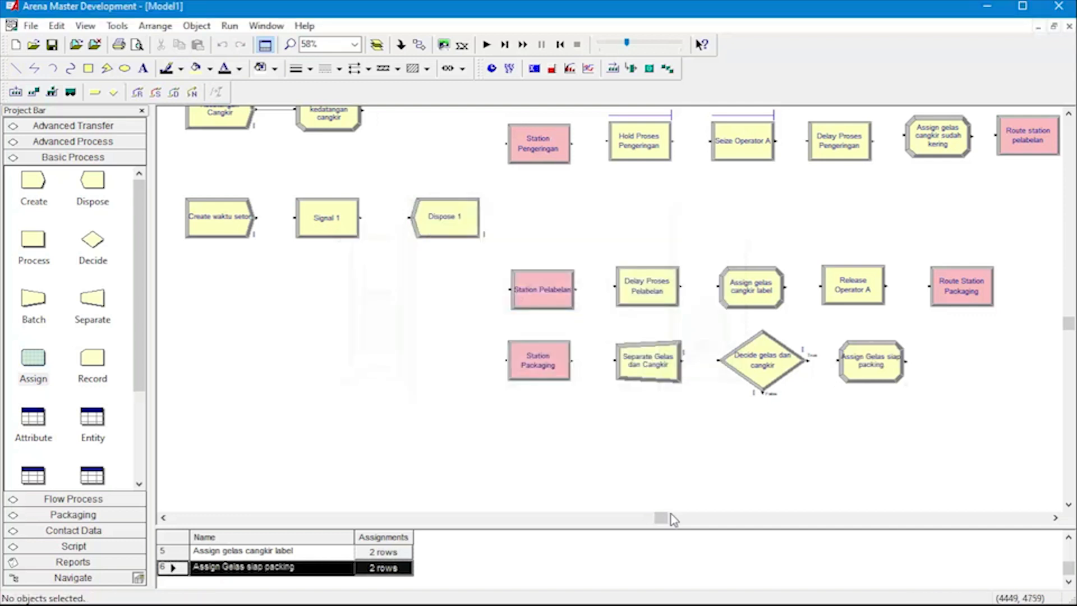
# - Add a Batch module after the Assign Gelas siap packing module and name it "Batch gelas"
pyautogui.moveTo(662, 518); pyautogui.dragTo(693, 518)
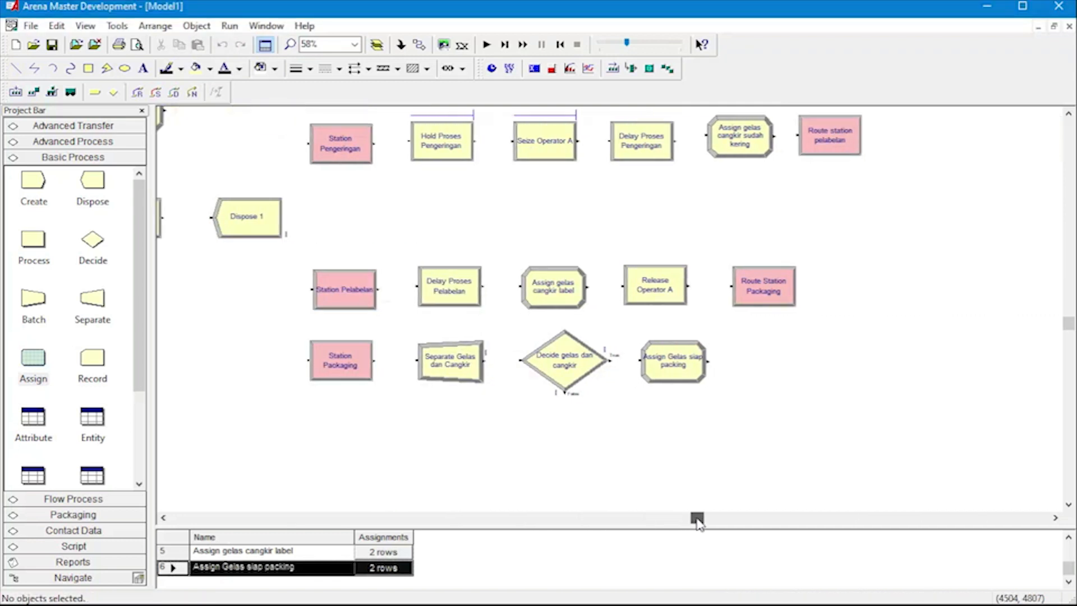
pyautogui.moveTo(34, 309); pyautogui.dragTo(751, 366)
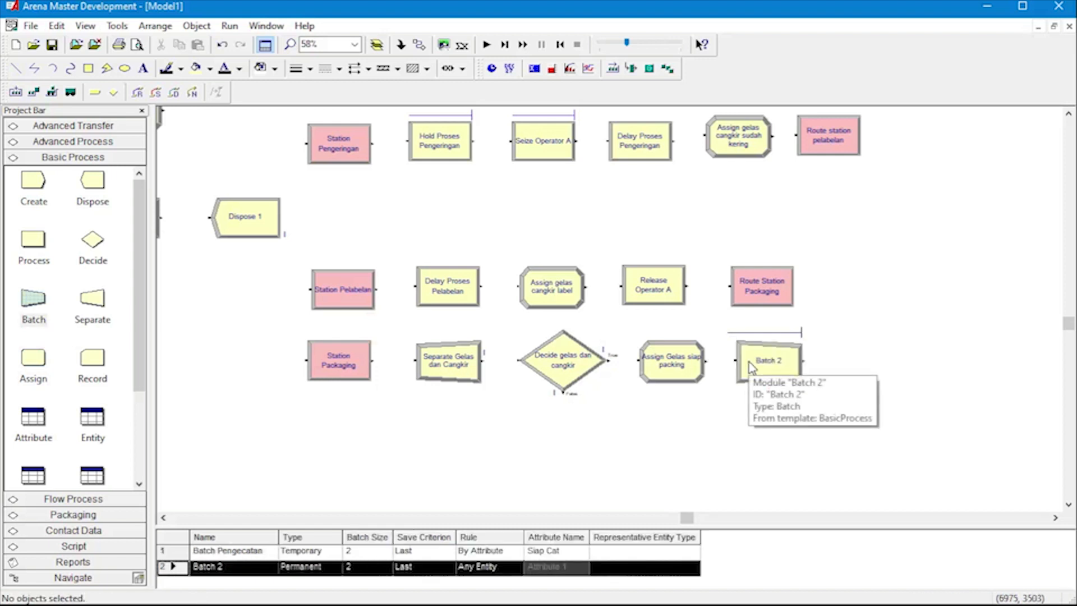
pyautogui.moveTo(752, 367); pyautogui.dragTo(767, 365)
pyautogui.doubleClick(783, 365)
pyautogui.click(487, 250)
pyautogui.write('gelas')
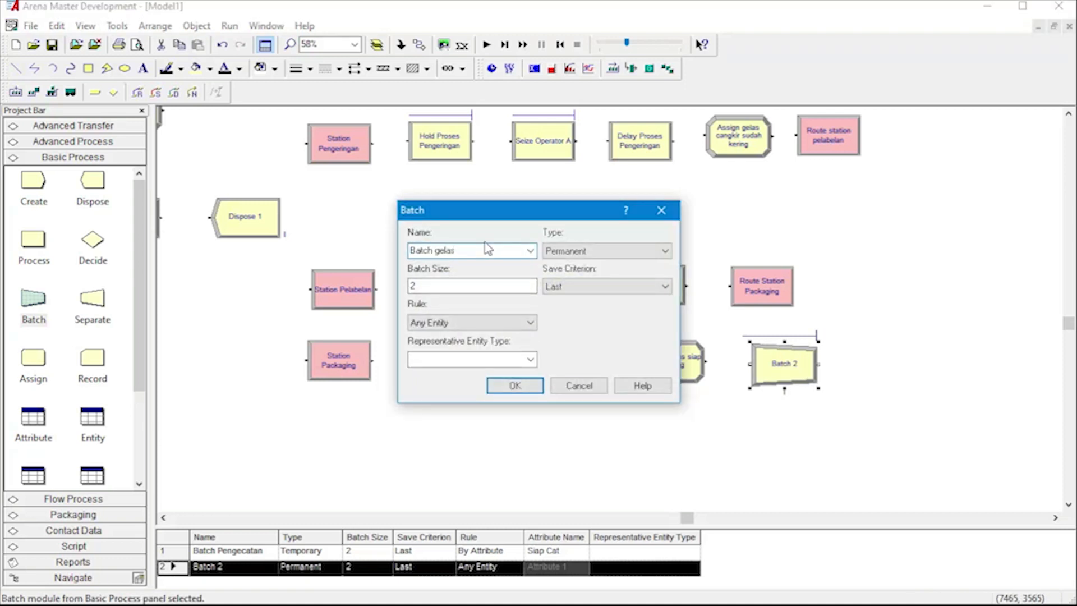
# - Set the Batch gelas module's batch size to 20, keeping the Any Entity rule, and accept its settings
pyautogui.click(478, 286)
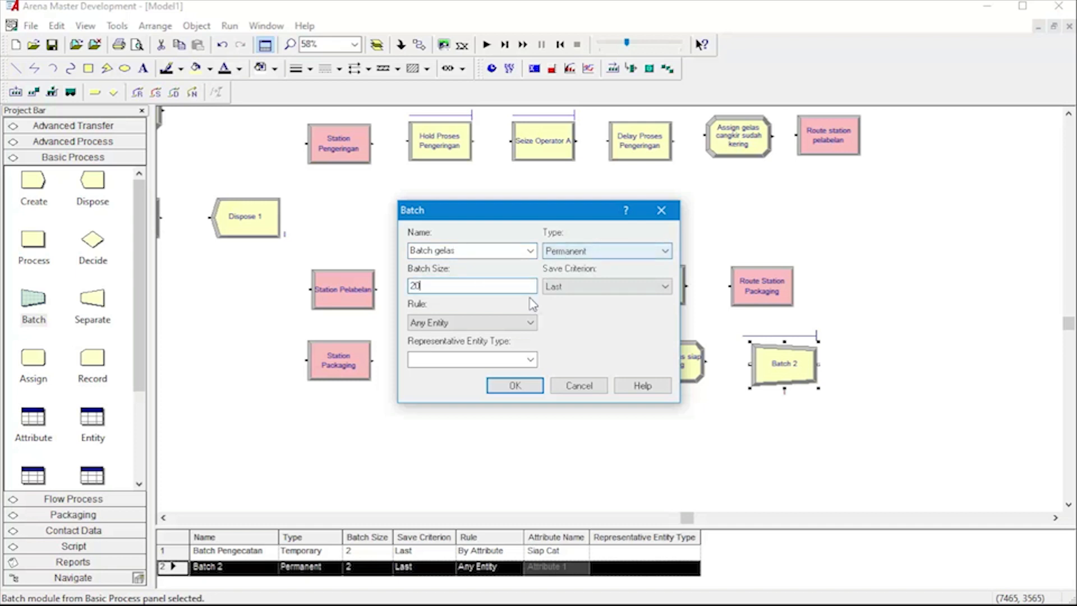
pyautogui.write('0')
pyautogui.click(508, 331)
pyautogui.click(508, 335)
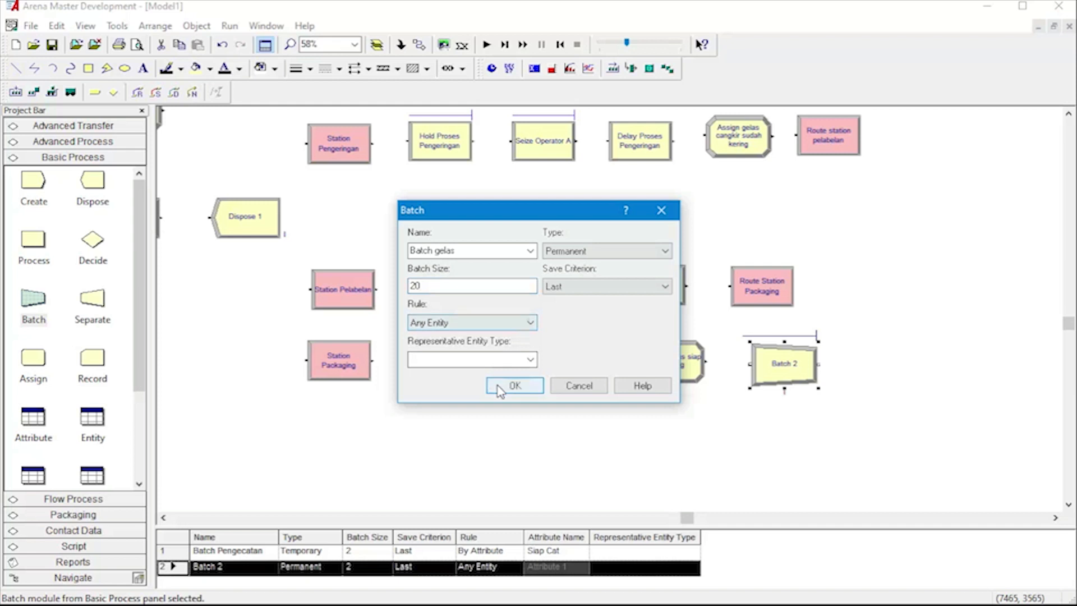
pyautogui.click(502, 386)
pyautogui.click(847, 454)
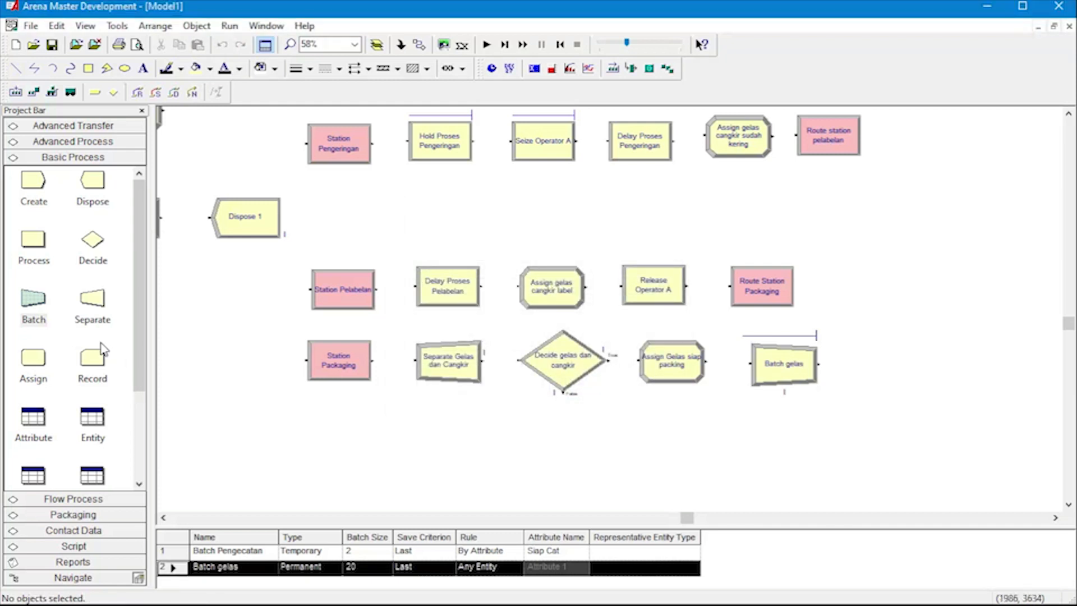
# - Add a Process module after Batch gelas and name it "Process pengemasan gelas"
pyautogui.moveTo(34, 242); pyautogui.dragTo(861, 364)
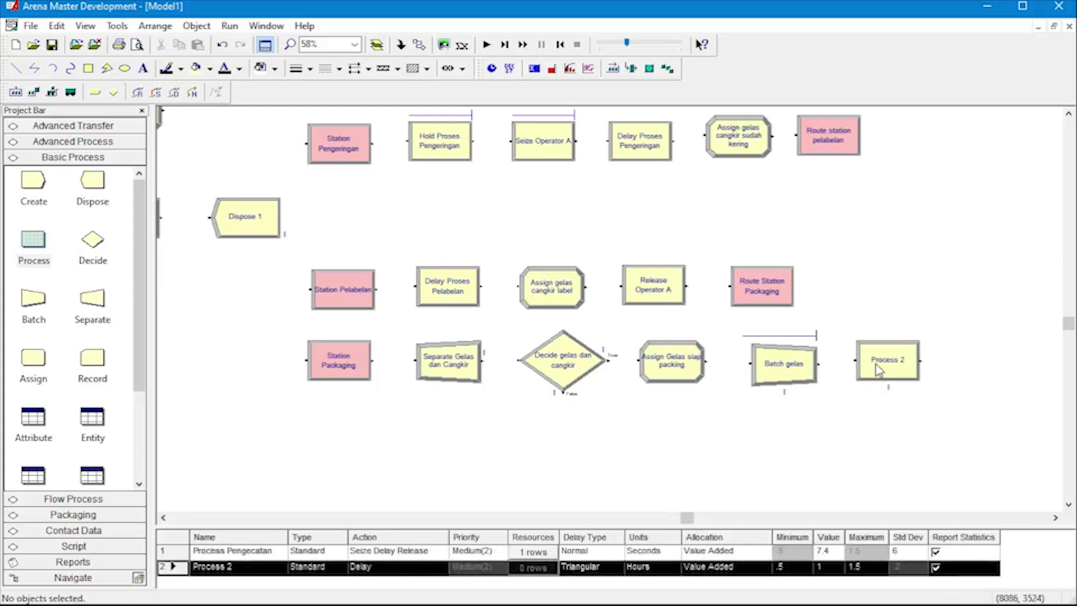
pyautogui.doubleClick(878, 369)
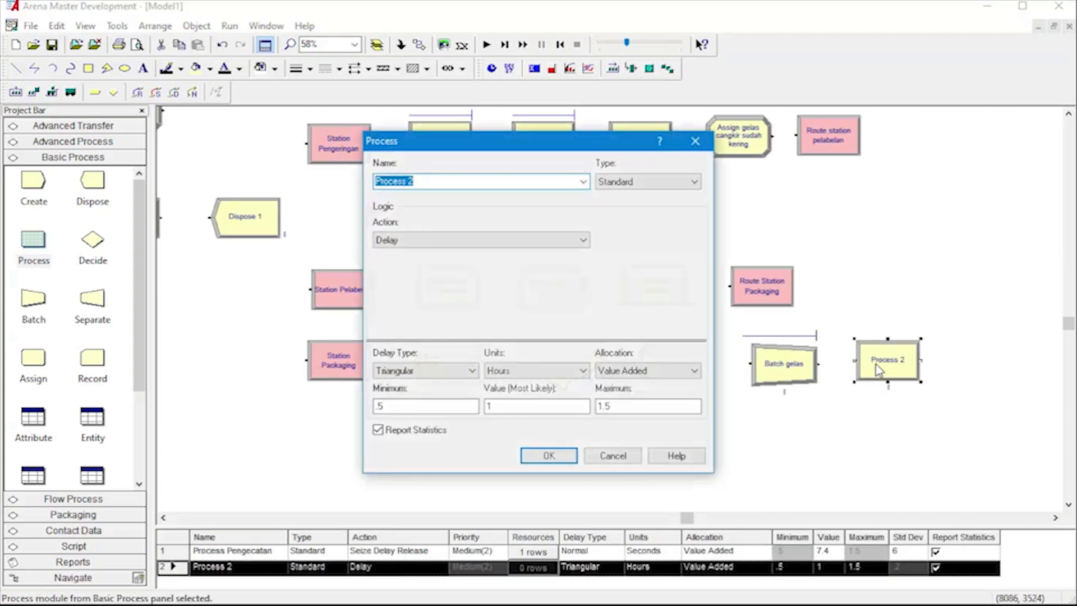
pyautogui.click(533, 184)
pyautogui.write('pengemasan gelas')
# - Set the process action to Seize Delay Release and add the resource "Operator Packaging 1" with quantity 1
pyautogui.click(579, 240)
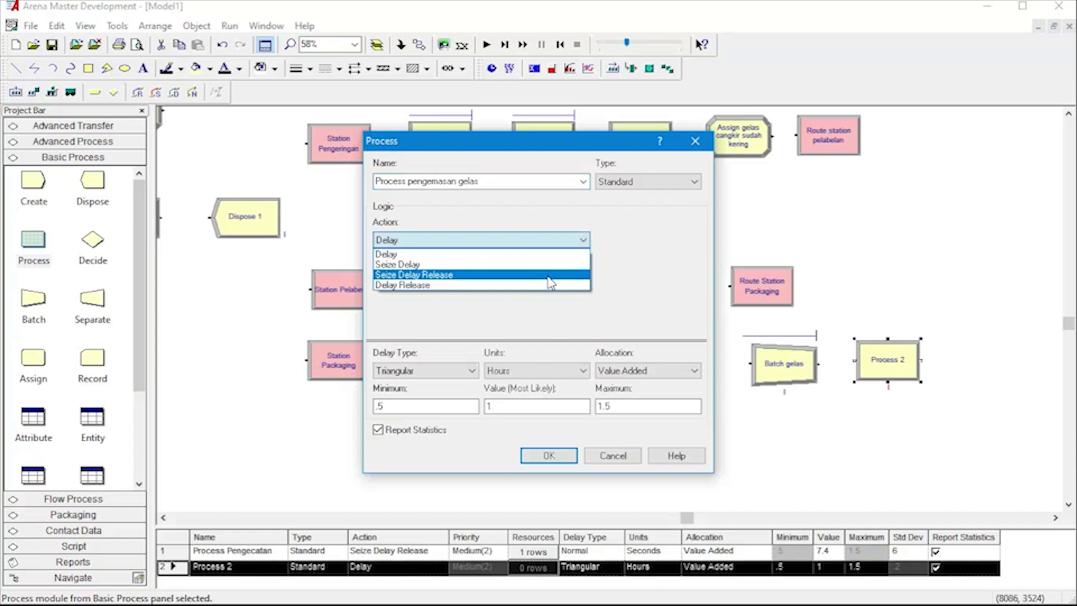
pyautogui.click(533, 274)
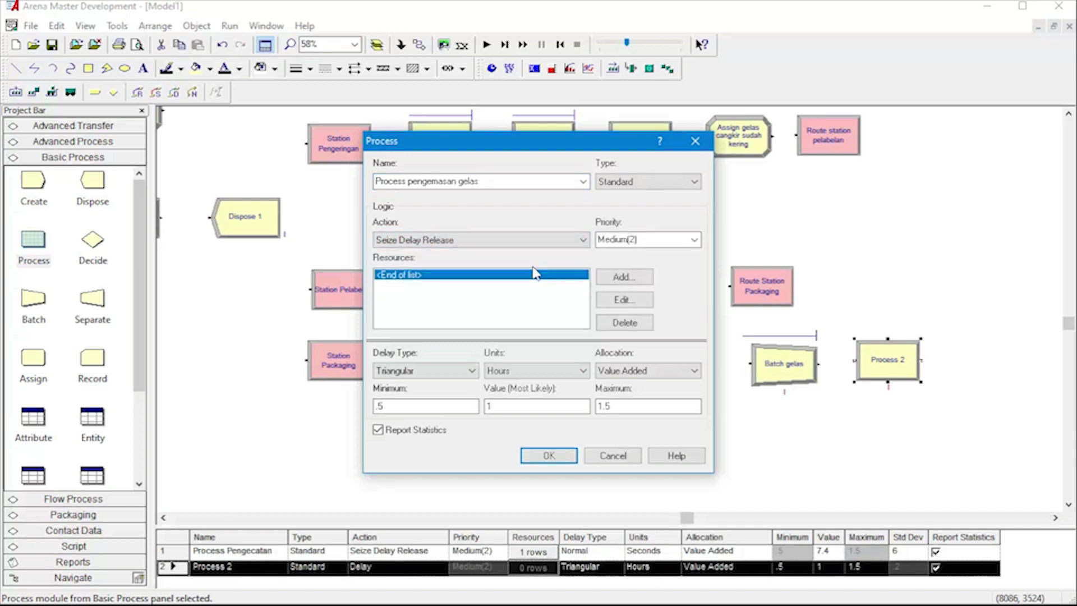
pyautogui.click(635, 279)
pyautogui.write('Operator Packaging 1')
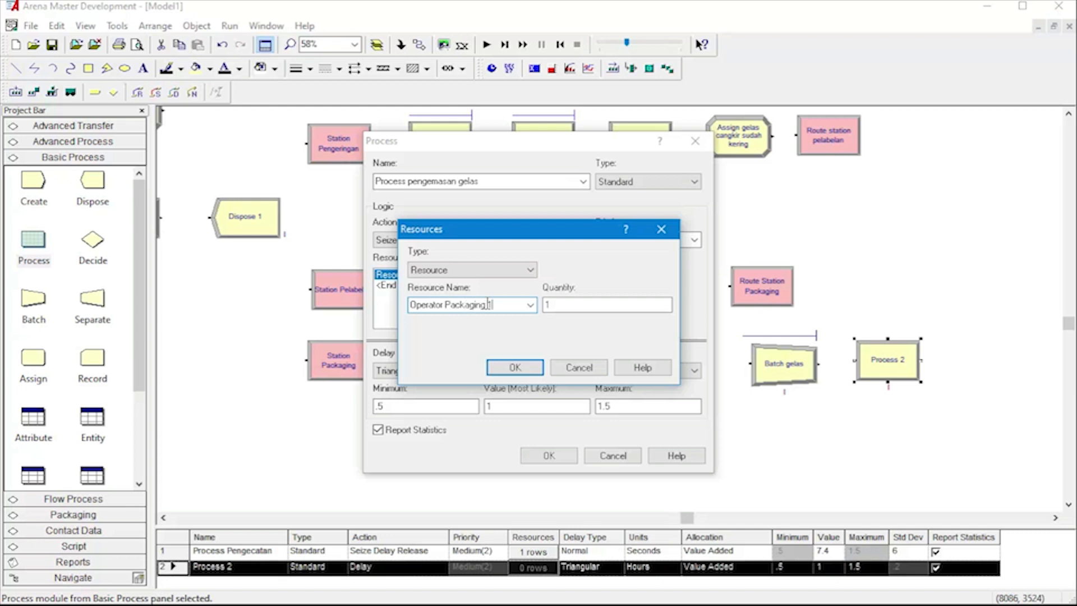
pyautogui.click(514, 368)
# - Give Process pengemasan gelas a Constant delay of 5 Minutes and accept its settings
pyautogui.click(438, 371)
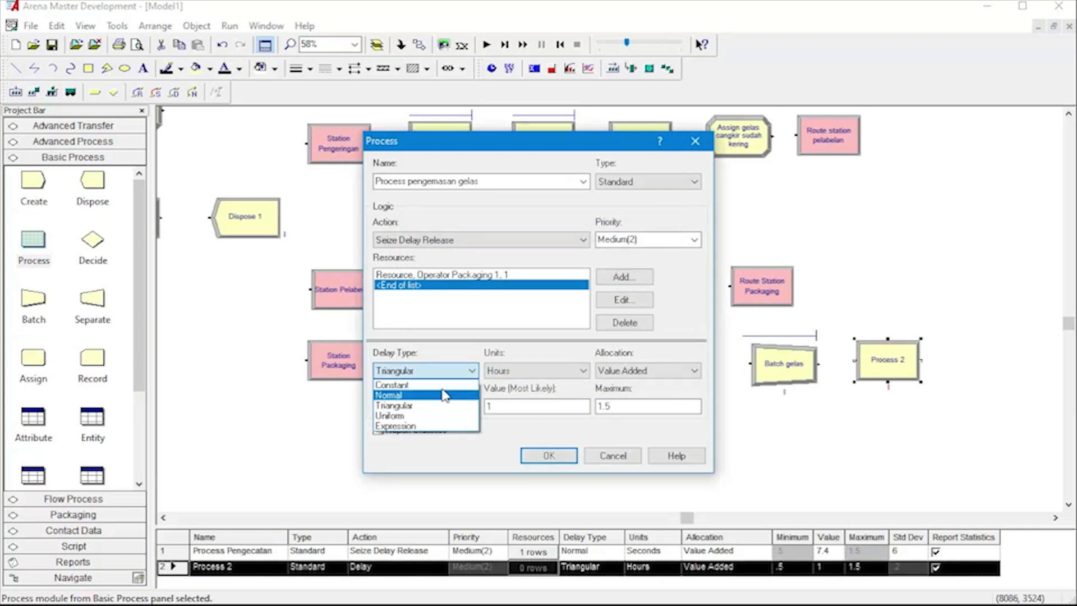
pyautogui.click(441, 385)
pyautogui.click(510, 372)
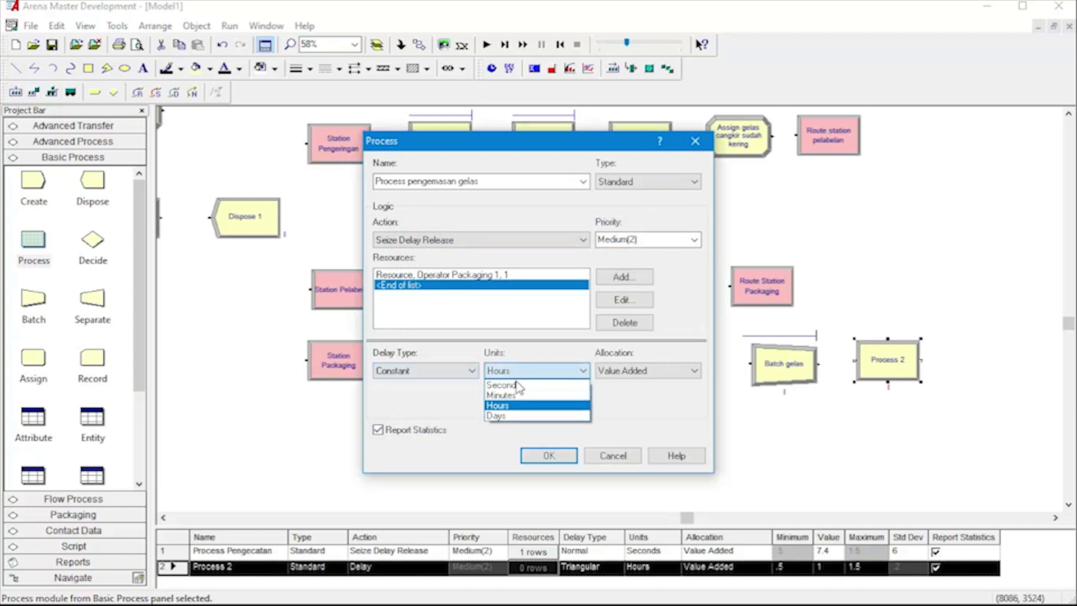
pyautogui.click(521, 395)
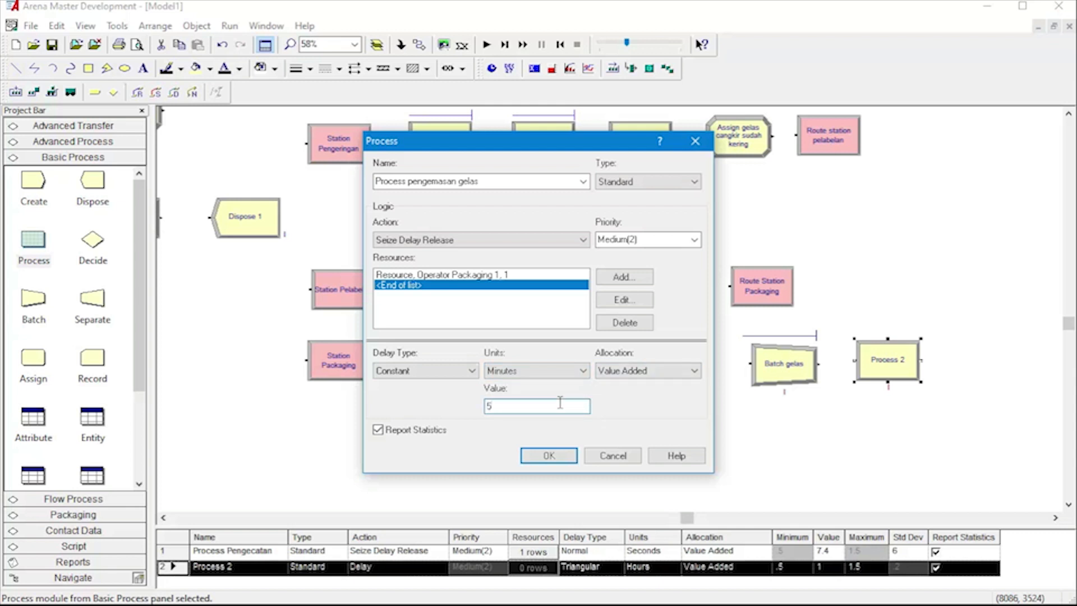
pyautogui.press('Return')
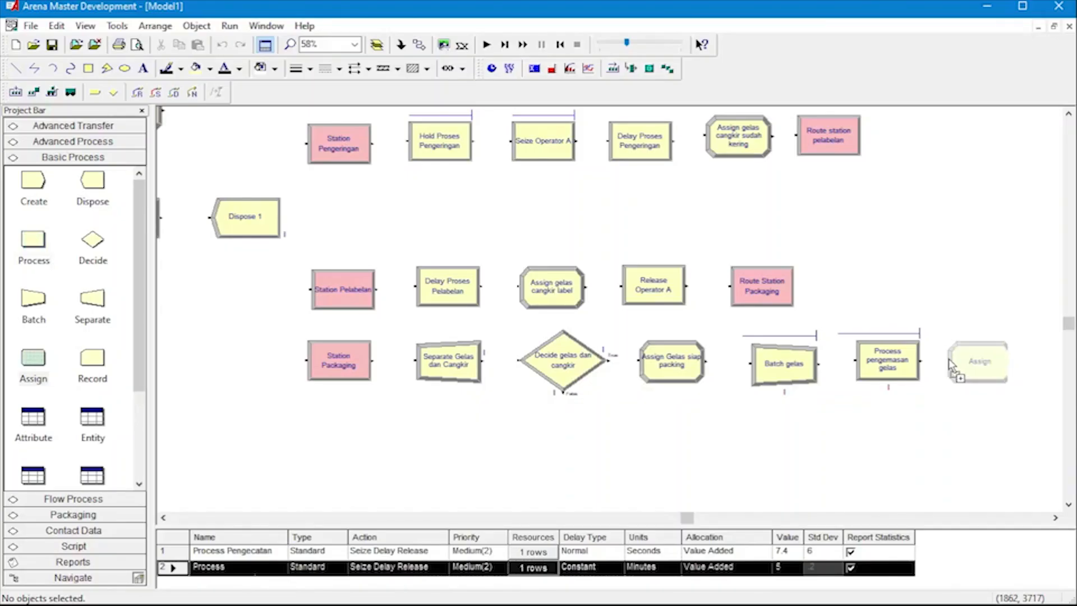
# - Add an Assign module after Process pengemasan gelas and open its settings
pyautogui.click(992, 363)
pyautogui.doubleClick(990, 363)
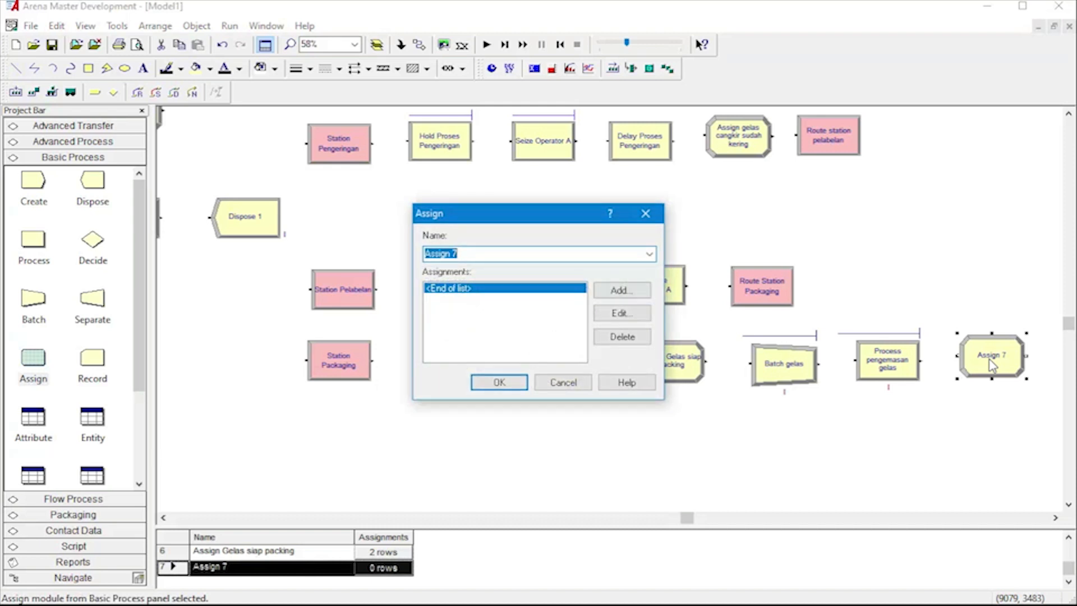
pyautogui.click(621, 290)
pyautogui.click(401, 288)
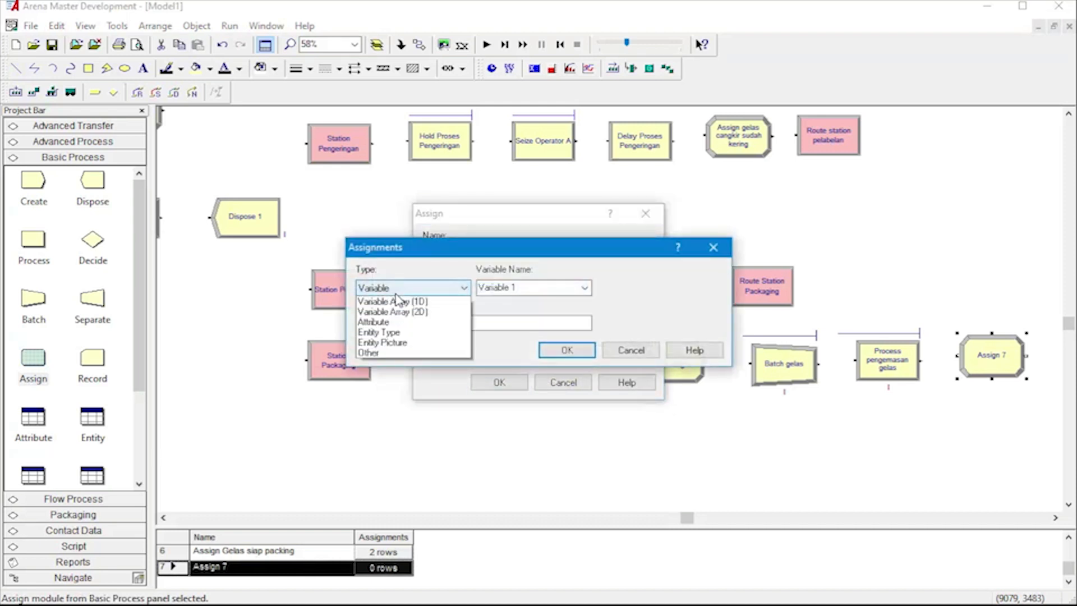
pyautogui.click(448, 302)
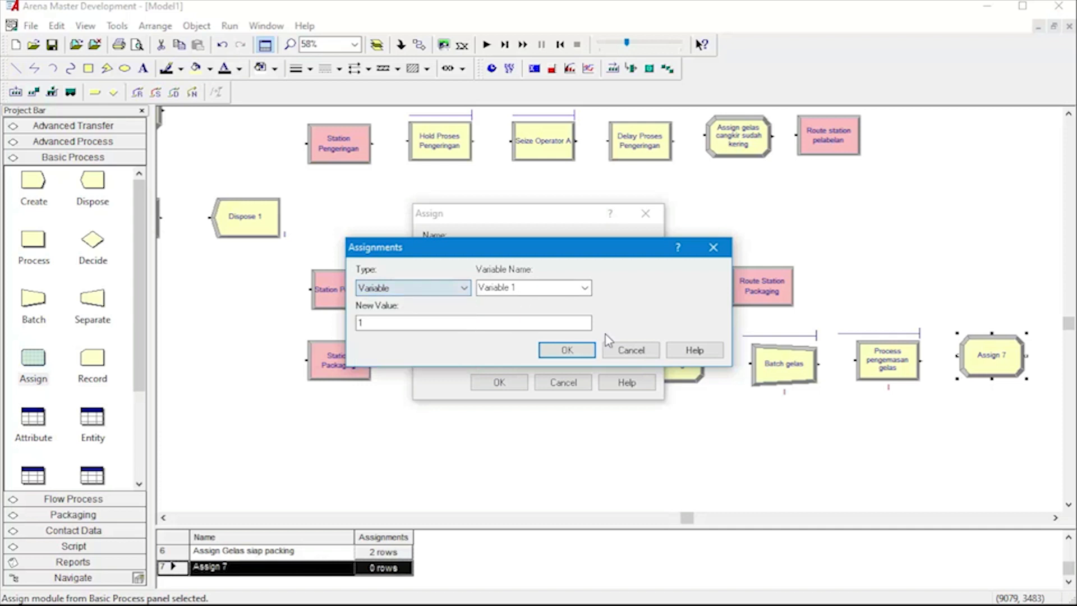
pyautogui.click(629, 347)
# - Name the new module "Assign Gelas telah packing" and add an Entity Type assignment with "Gelas jadi"
pyautogui.doubleClick(497, 259)
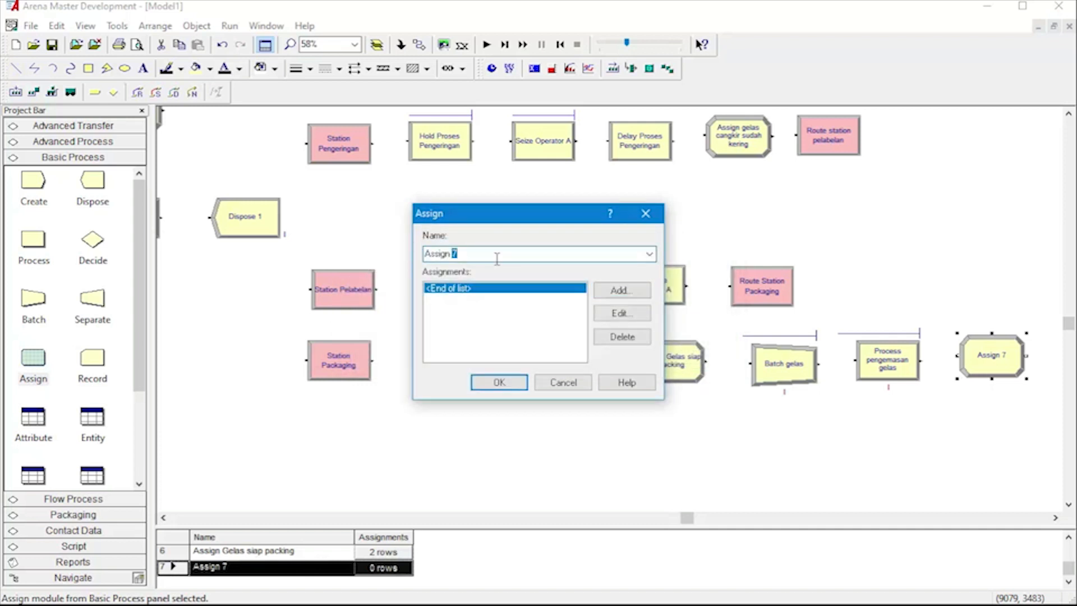
pyautogui.write('Gelas telah pack')
pyautogui.click(621, 293)
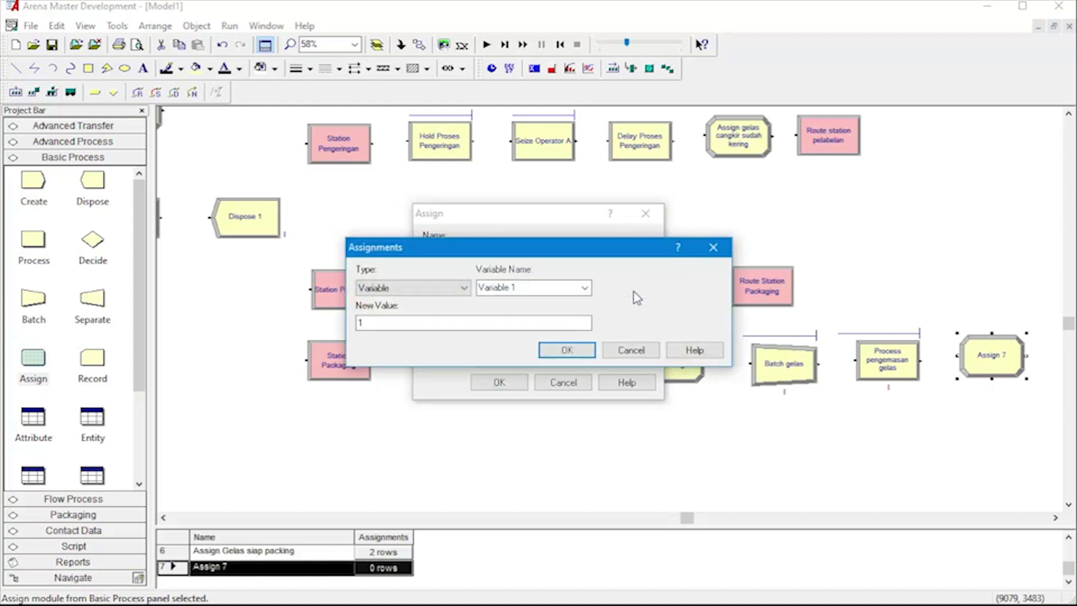
pyautogui.click(447, 288)
pyautogui.click(445, 343)
pyautogui.click(525, 289)
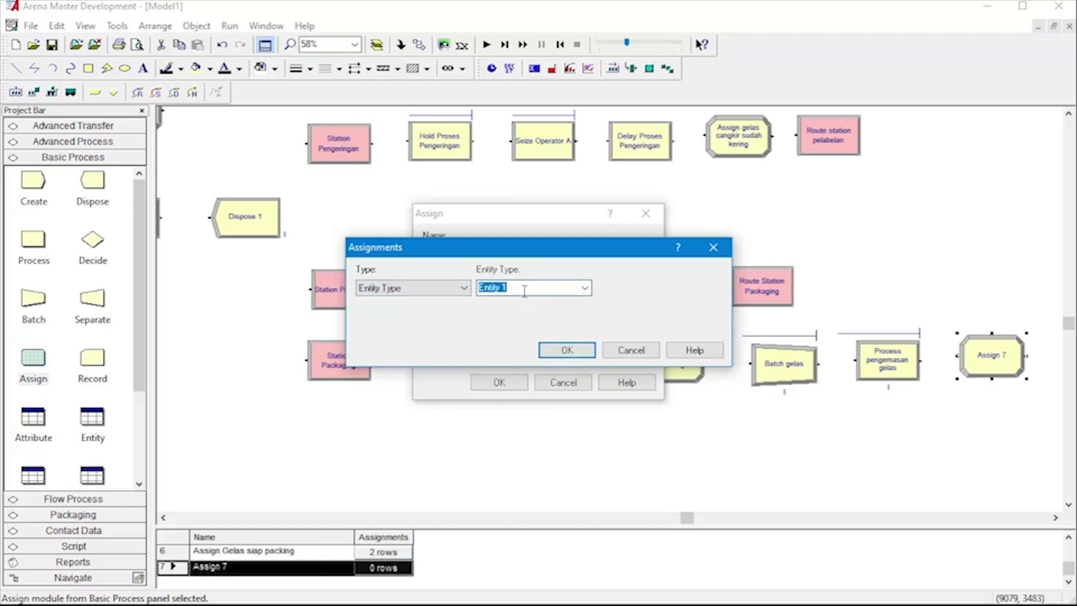
pyautogui.write('Gelas jadi')
pyautogui.press('Return')
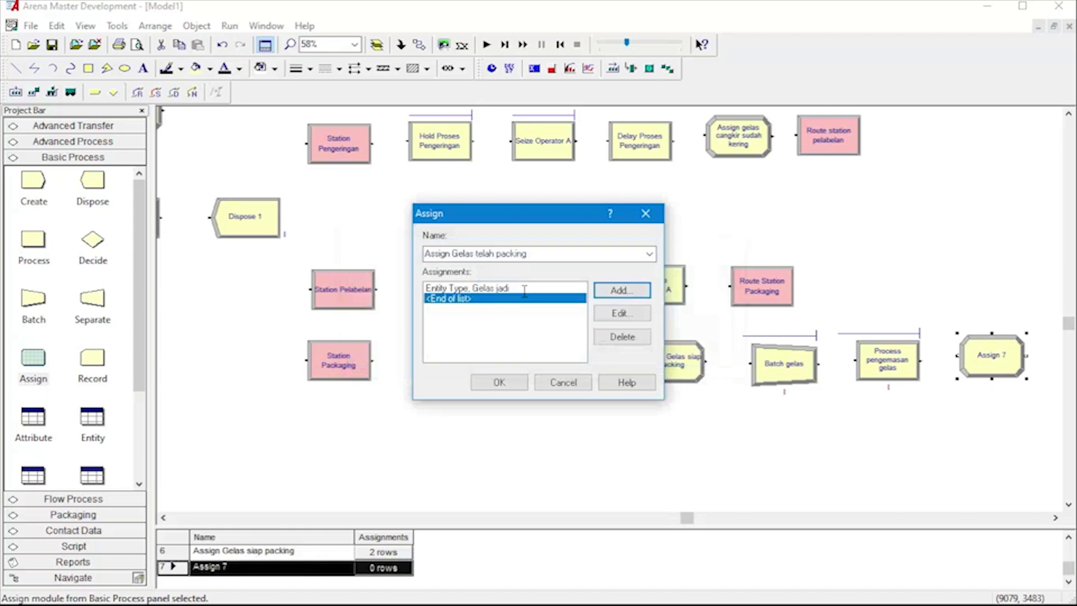
# - Add an Entity Picture assignment with Picture.Van to Assign Gelas telah packing and accept its settings
pyautogui.click(617, 290)
pyautogui.click(418, 287)
pyautogui.click(416, 353)
pyautogui.click(585, 287)
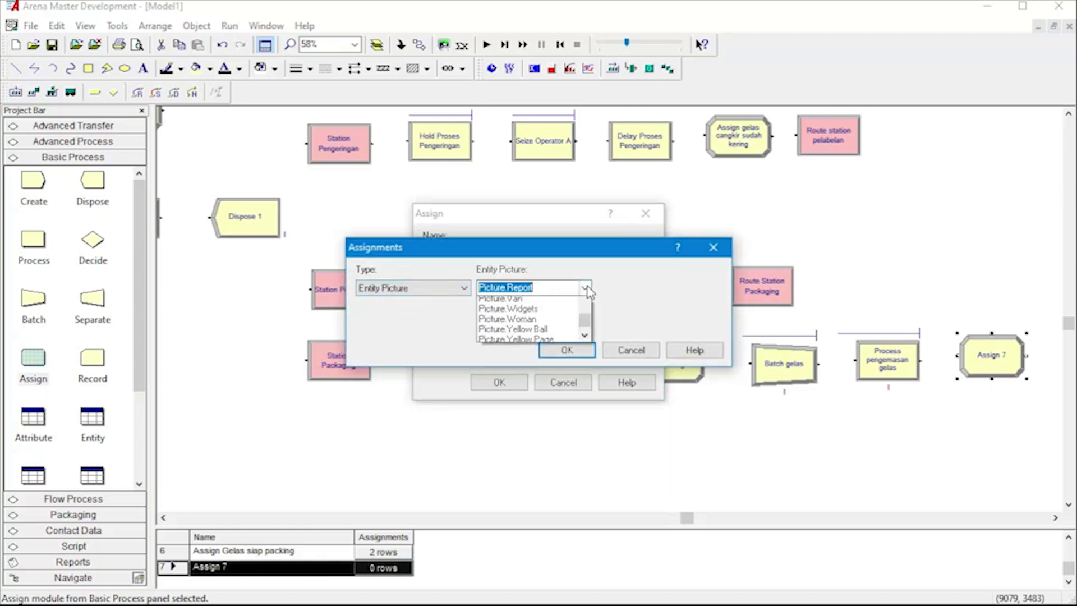
pyautogui.click(559, 337)
pyautogui.click(564, 350)
pyautogui.click(507, 382)
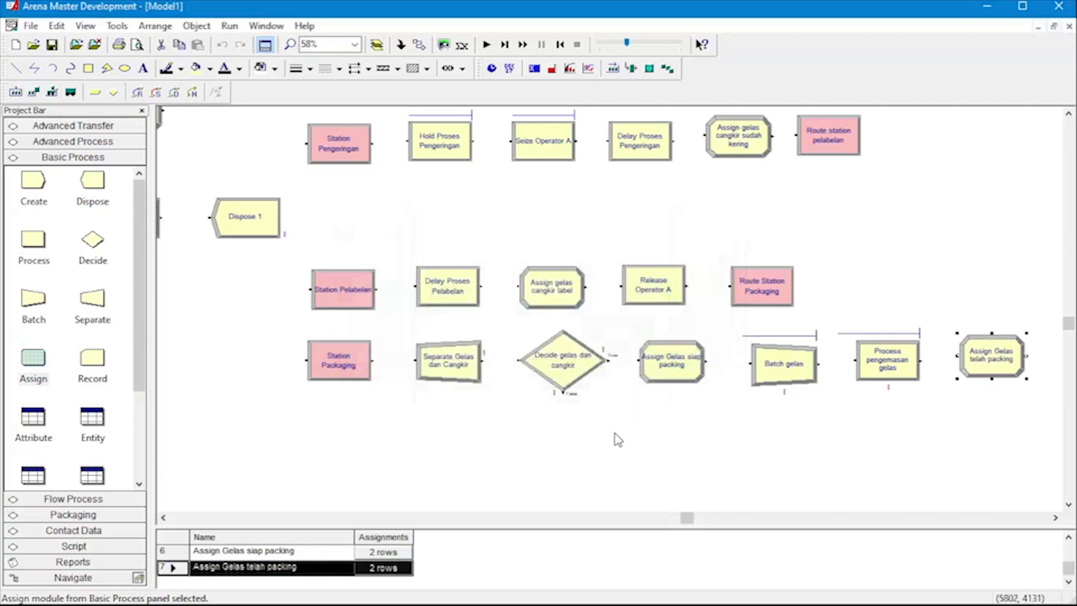
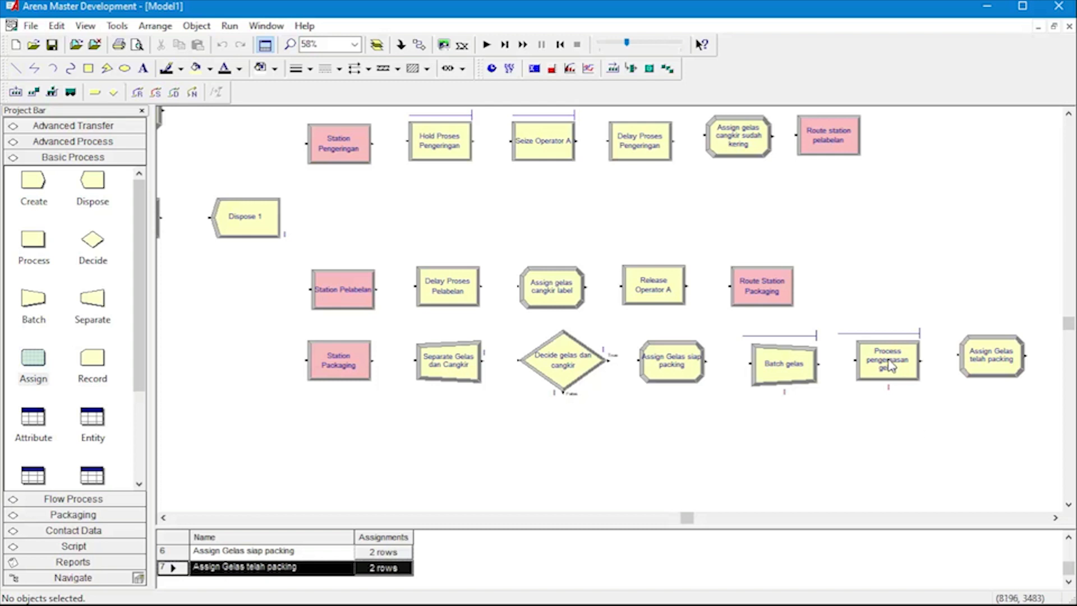
# - Change the Entity Picture assignment of Assign Gelas telah packing to Picture.Envelope and accept the module's settings
pyautogui.doubleClick(991, 357)
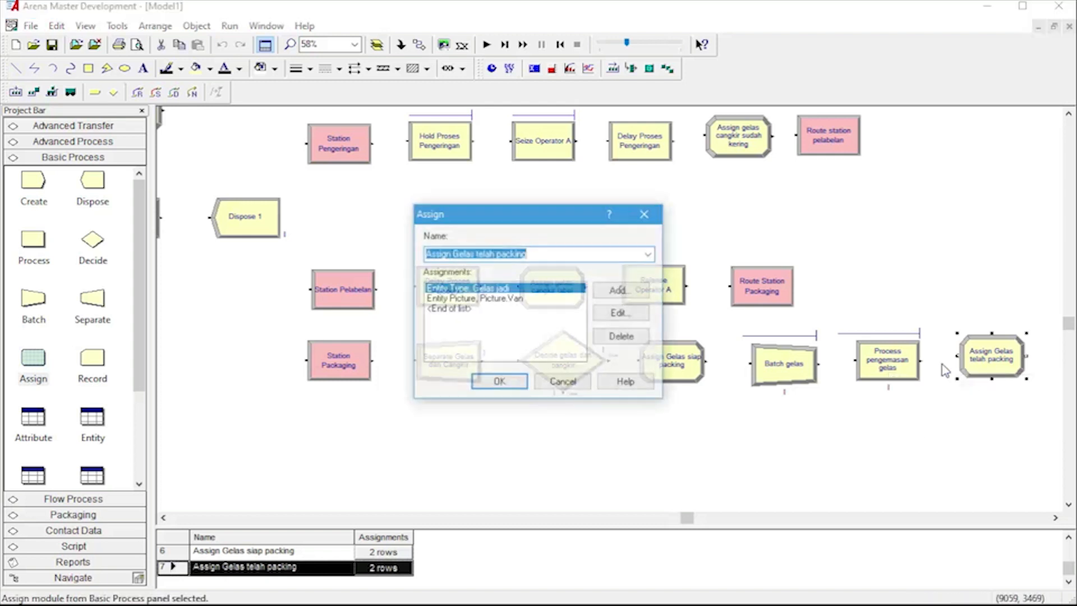
pyautogui.doubleClick(506, 299)
pyautogui.click(585, 287)
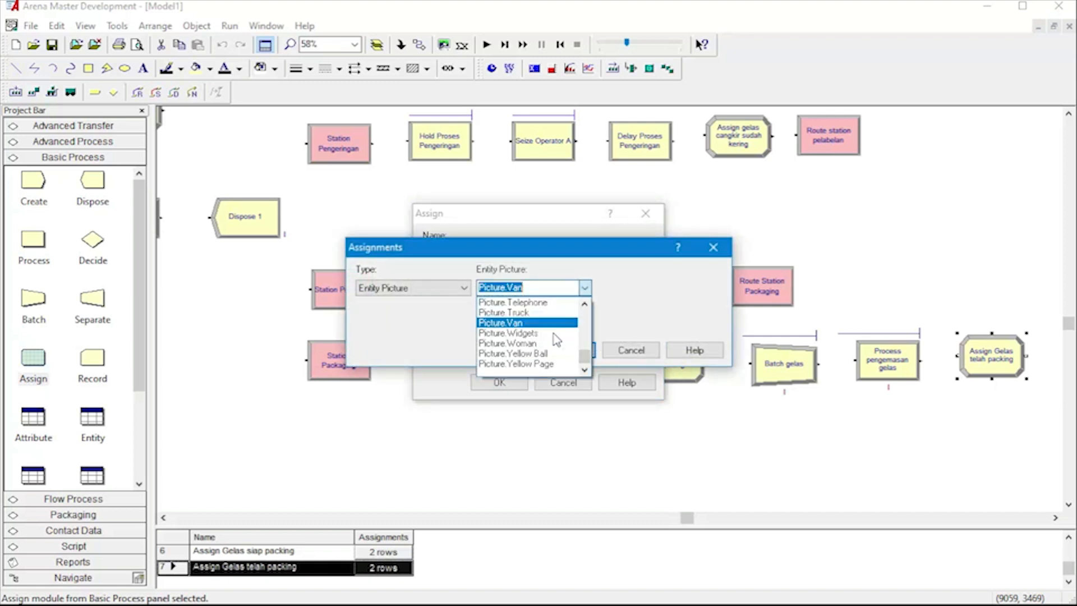
pyautogui.scroll(6, 549, 348)
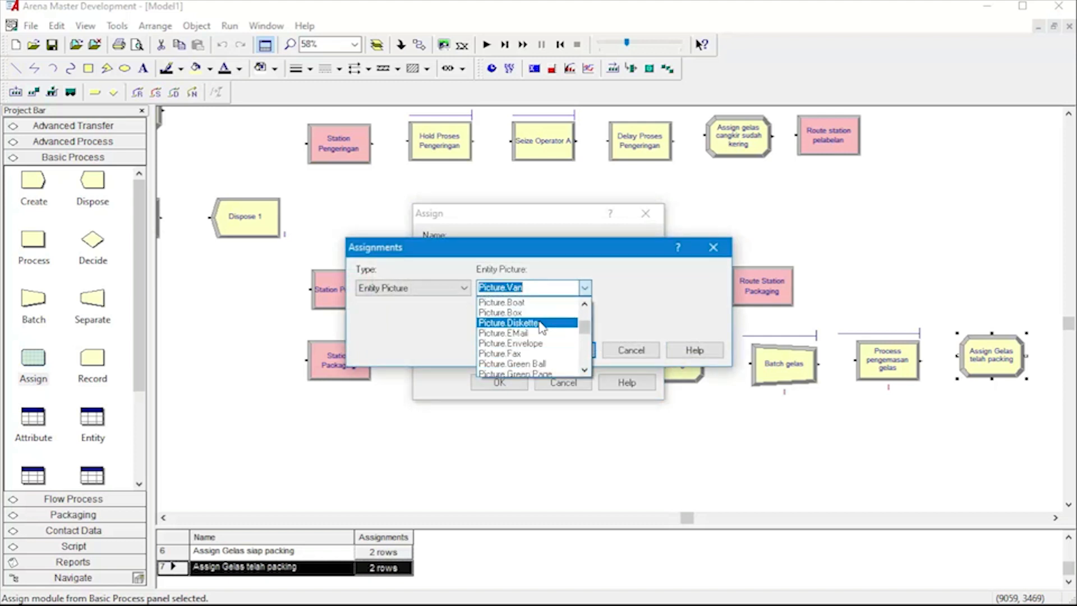
pyautogui.click(510, 343)
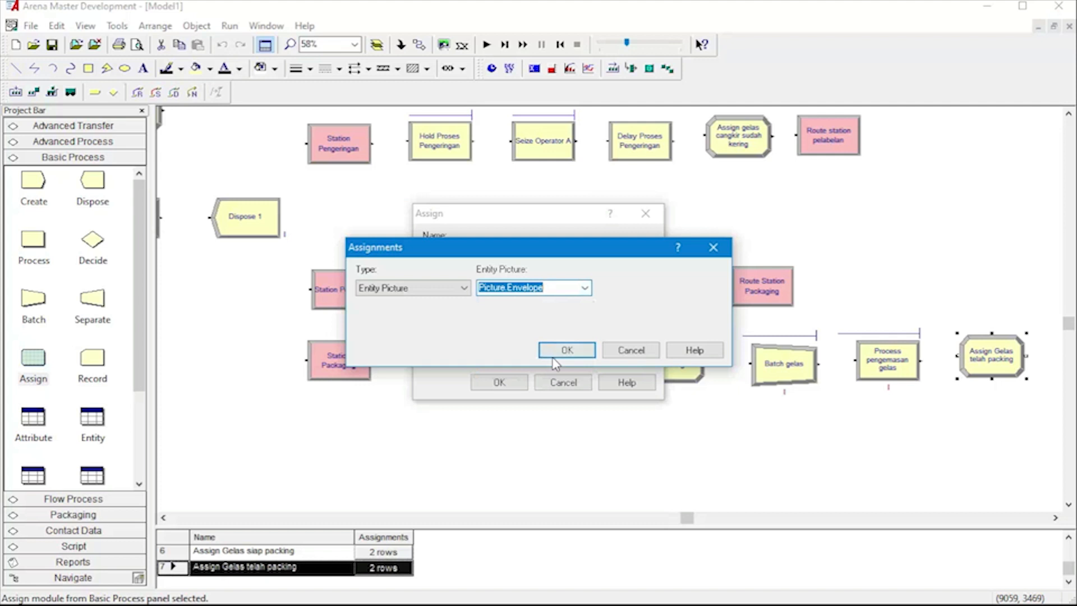
pyautogui.click(562, 350)
pyautogui.click(523, 383)
pyautogui.click(678, 402)
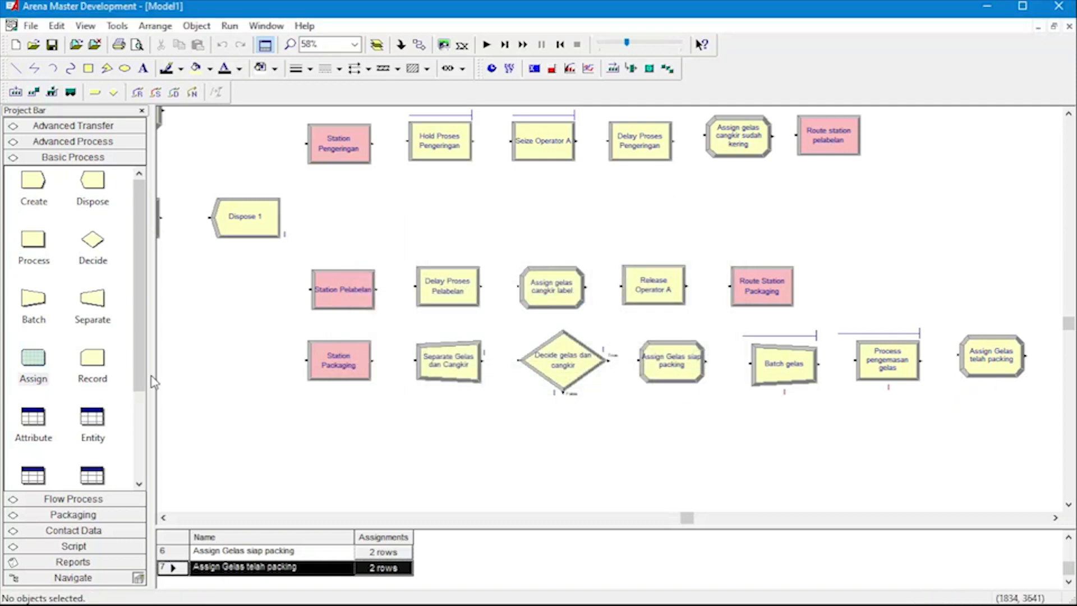
# - Add an Assign module below Assign Gelas siap packing and name it "Assign Cangkir siap packing"
pyautogui.moveTo(40, 364); pyautogui.dragTo(666, 442)
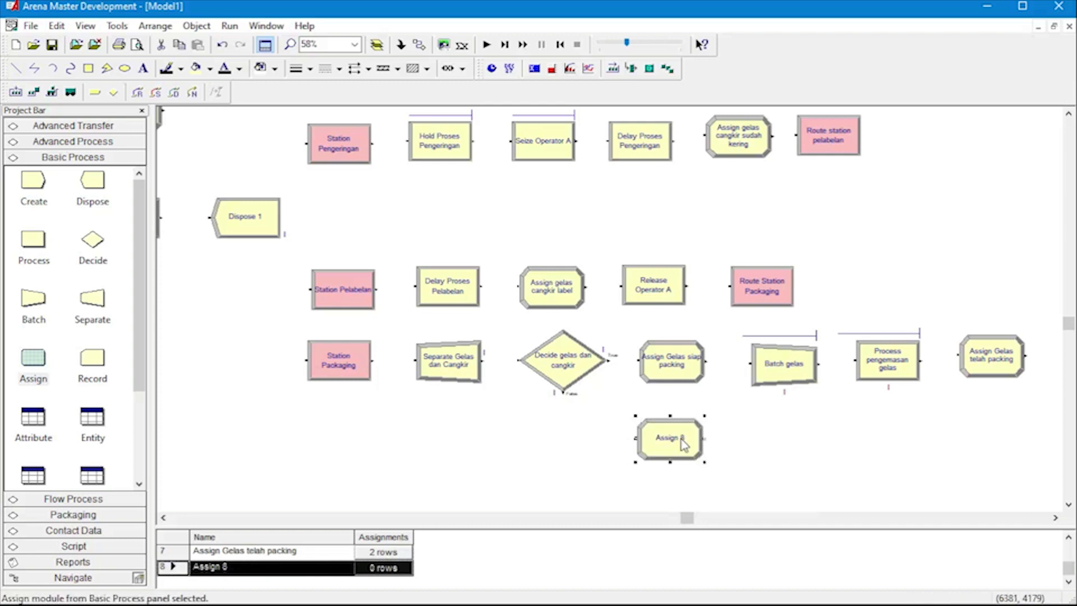
pyautogui.doubleClick(670, 439)
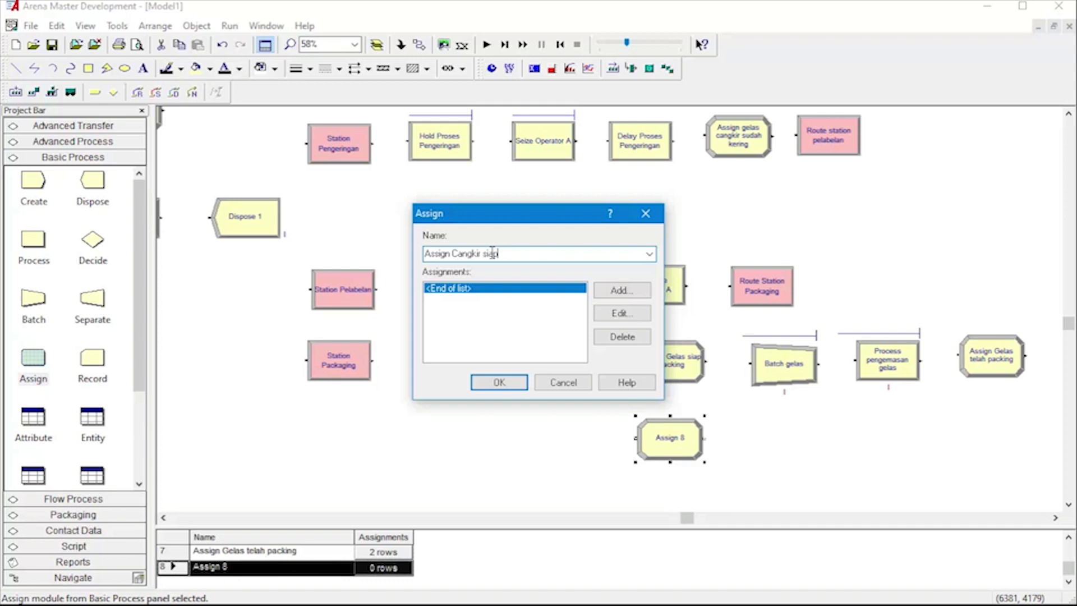
pyautogui.write('acking')
# - Add an Entity Type assignment with Cankir Datang to Assign Cangkir siap packing
pyautogui.click(622, 291)
pyautogui.click(409, 288)
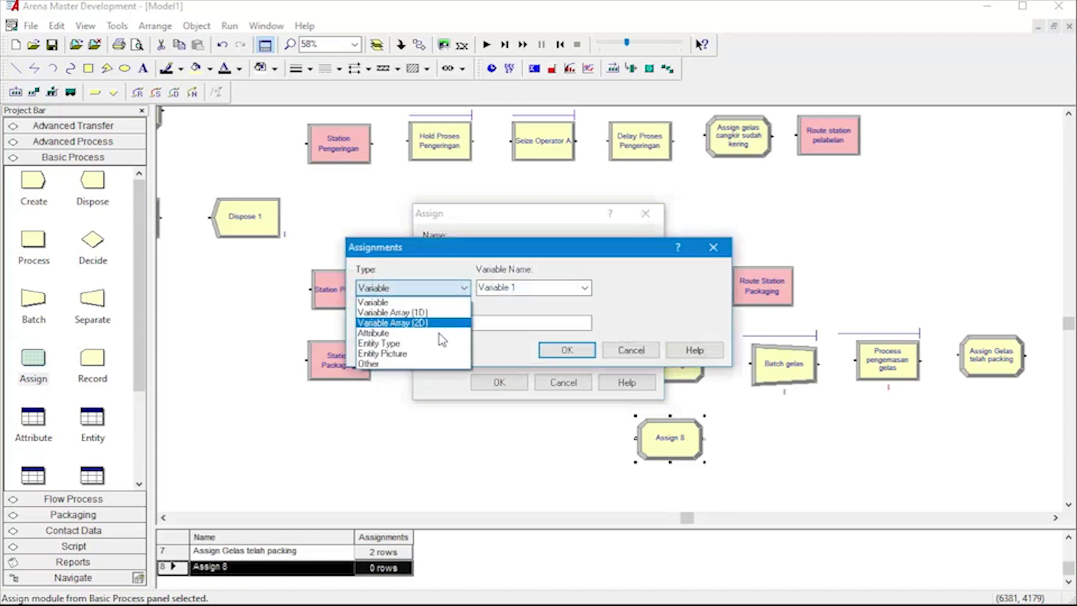
pyautogui.click(443, 345)
pyautogui.click(584, 287)
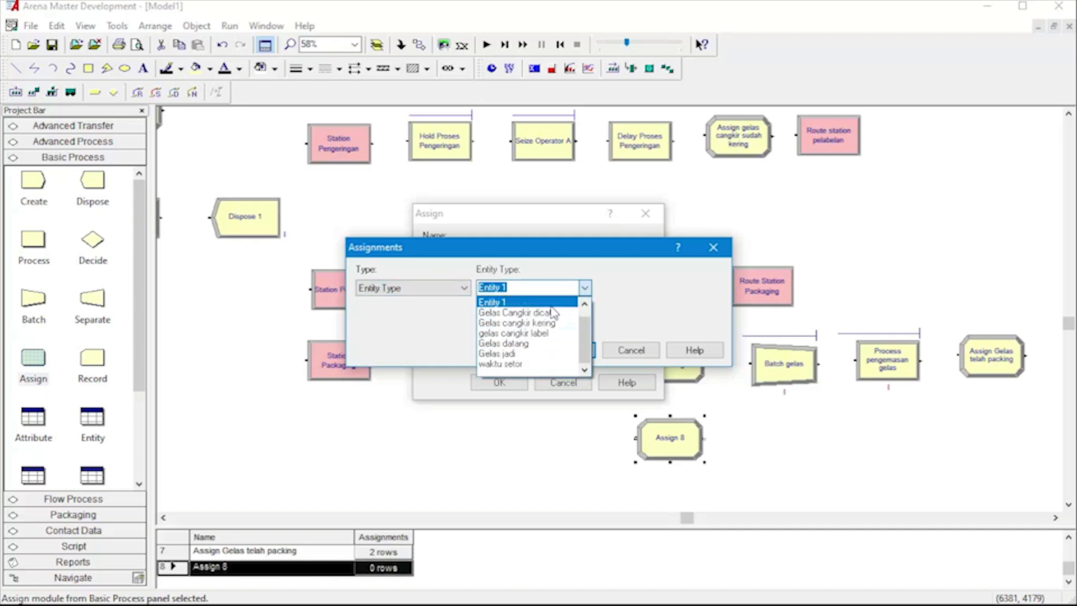
pyautogui.scroll(1, 555, 352)
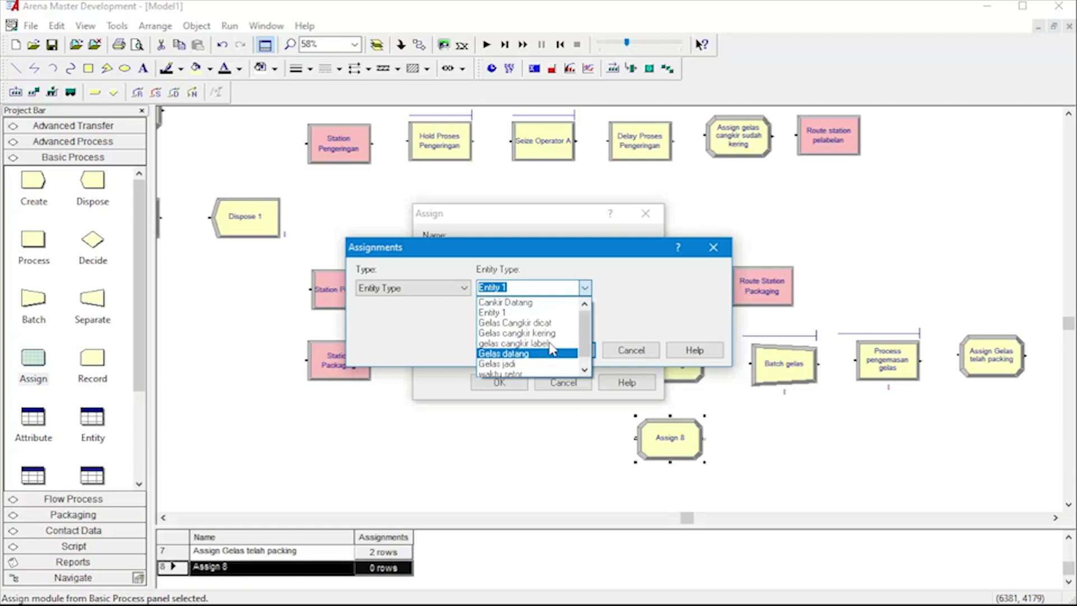
pyautogui.click(541, 302)
pyautogui.click(561, 350)
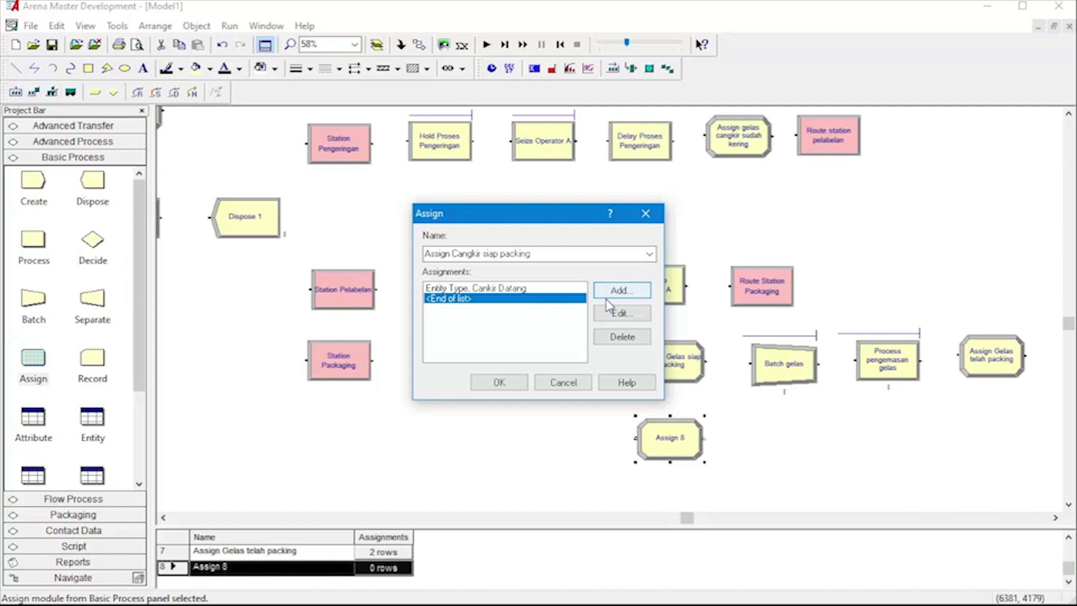
# - Add an Entity Picture assignment with Picture.Van to Assign Cangkir siap packing and accept its settings
pyautogui.click(607, 296)
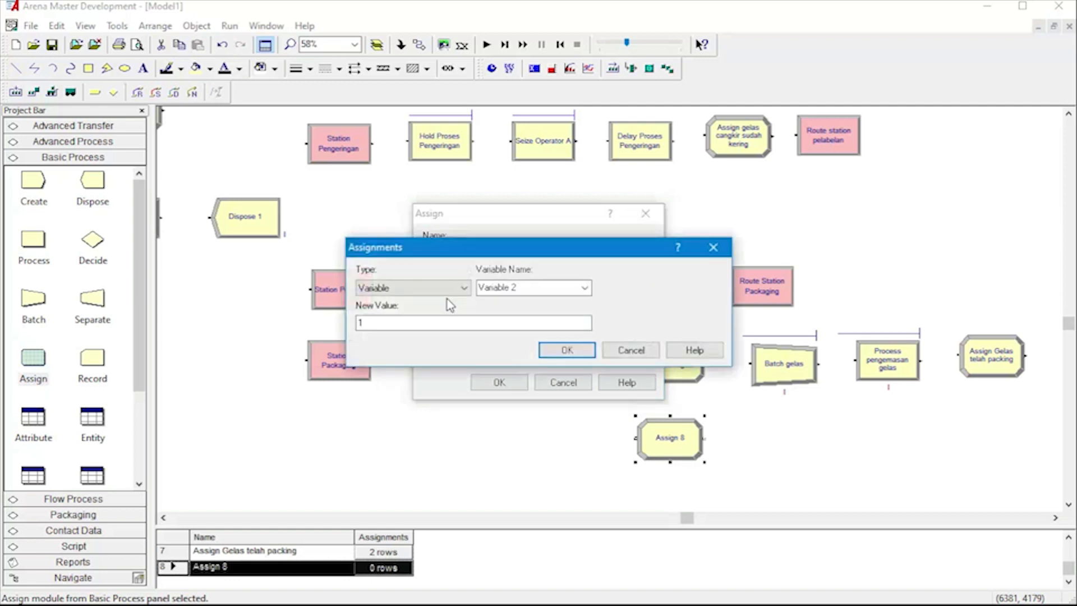
pyautogui.click(446, 293)
pyautogui.click(446, 354)
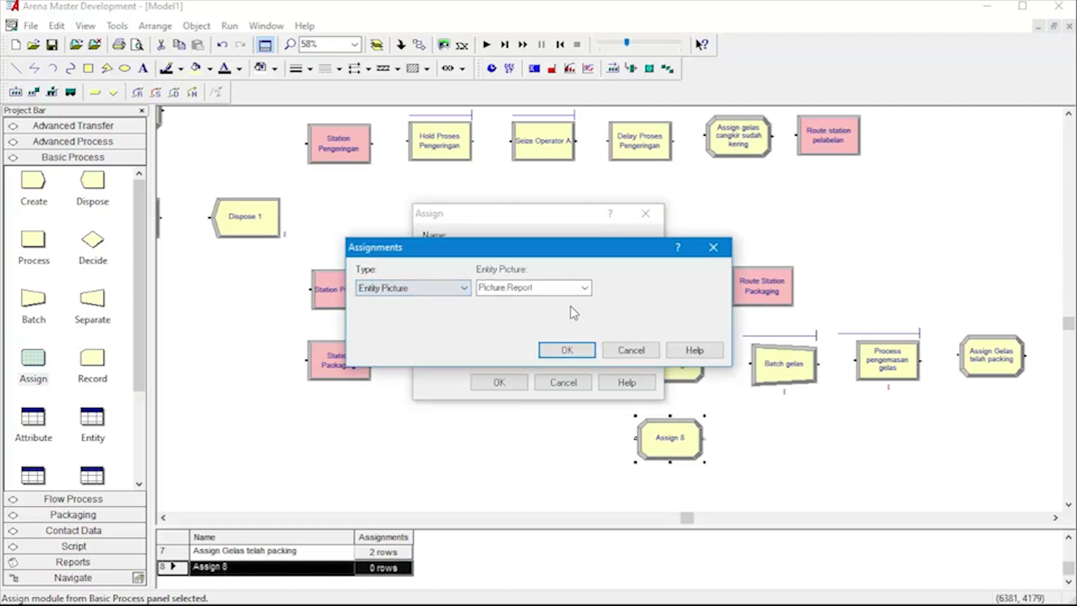
pyautogui.click(584, 288)
pyautogui.click(550, 333)
pyautogui.click(560, 349)
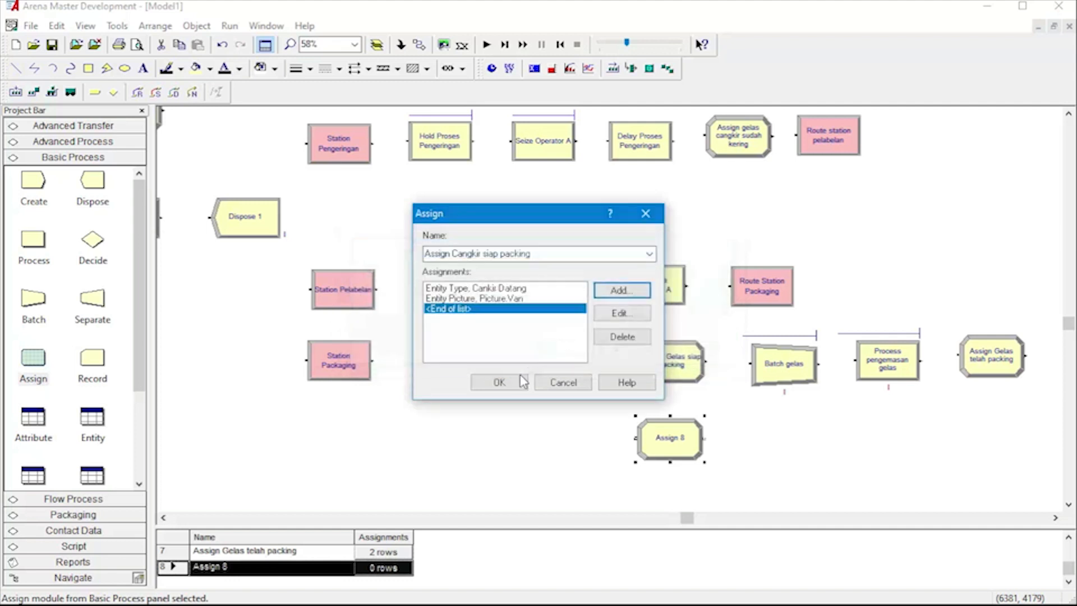
pyautogui.click(514, 383)
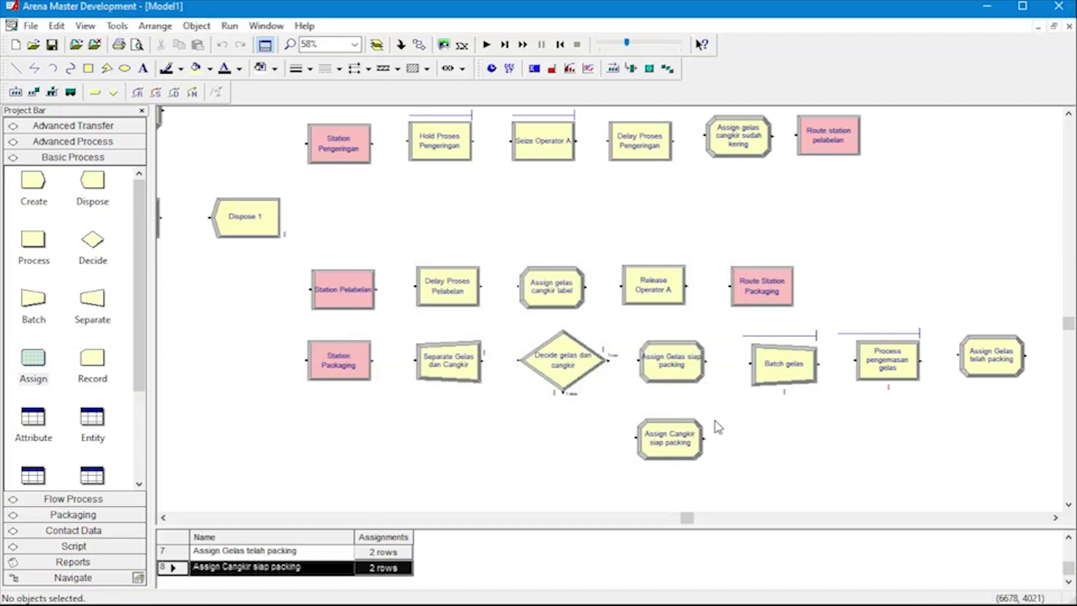
# - Add a Batch module after Assign Cangkir siap packing, named "Batch Cangkir" with a batch size of 15
pyautogui.moveTo(33, 299); pyautogui.dragTo(748, 441)
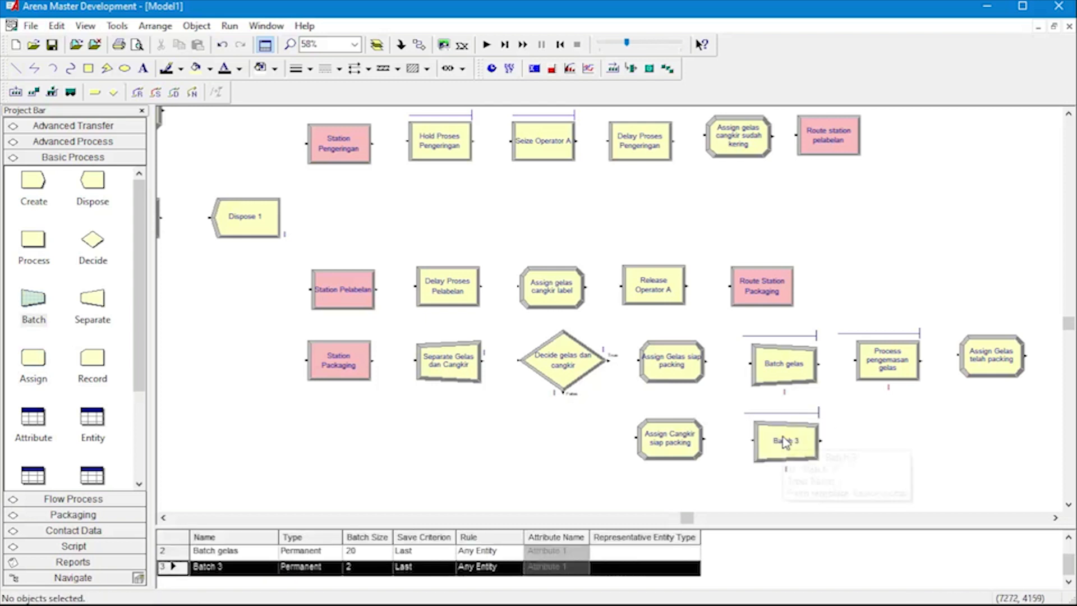
pyautogui.doubleClick(784, 443)
pyautogui.click(511, 252)
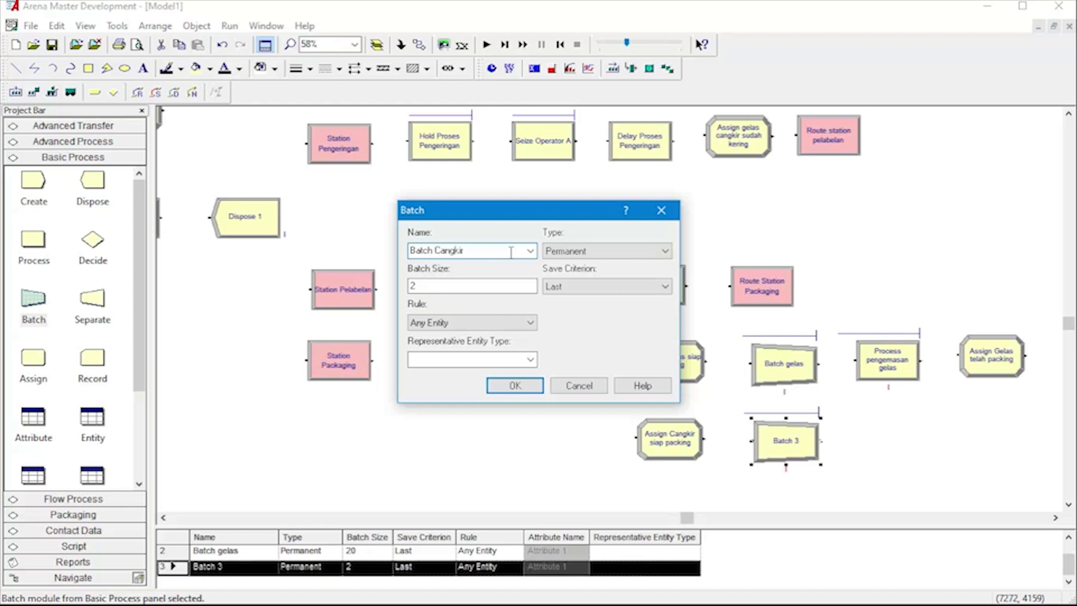
pyautogui.click(515, 286)
pyautogui.write('15')
pyautogui.click(515, 386)
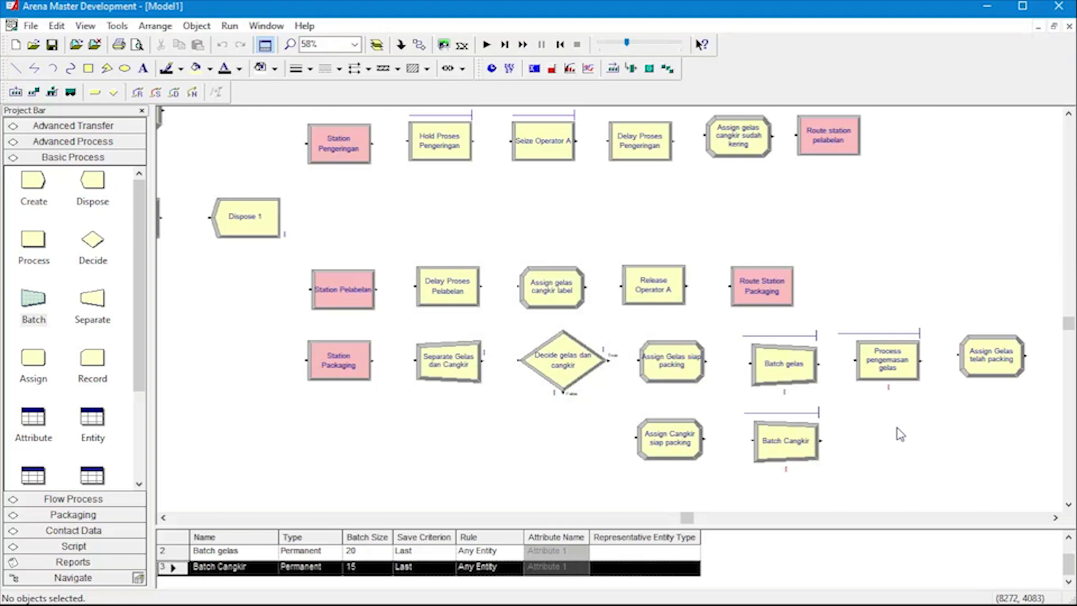
# - Add a Process module after Batch Cangkir and name it "Process Pengemasan cangkir"
pyautogui.moveTo(34, 239); pyautogui.dragTo(867, 451)
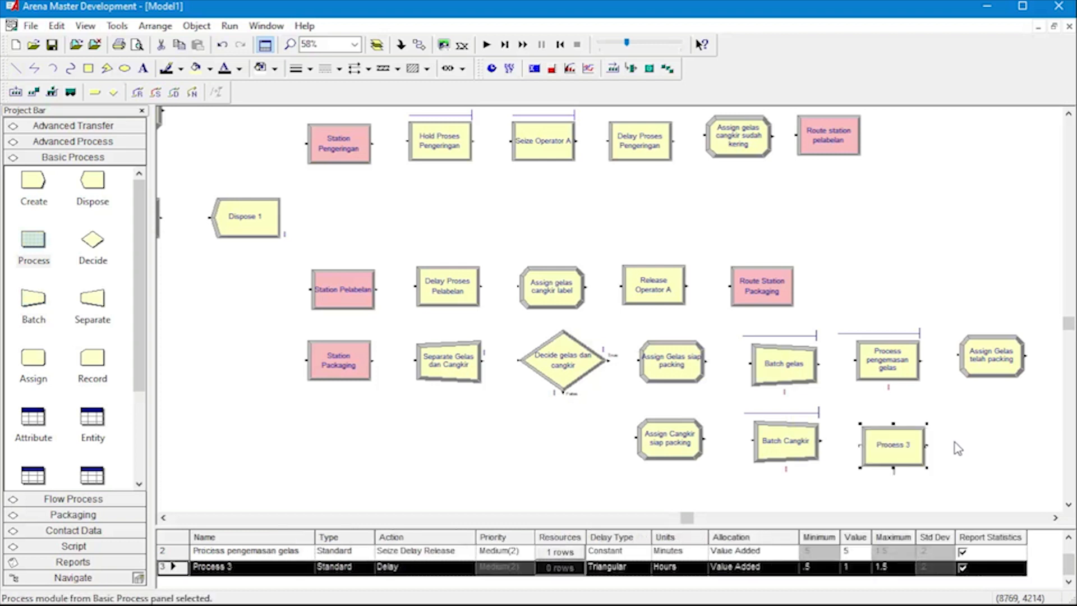
pyautogui.doubleClick(892, 452)
pyautogui.click(490, 181)
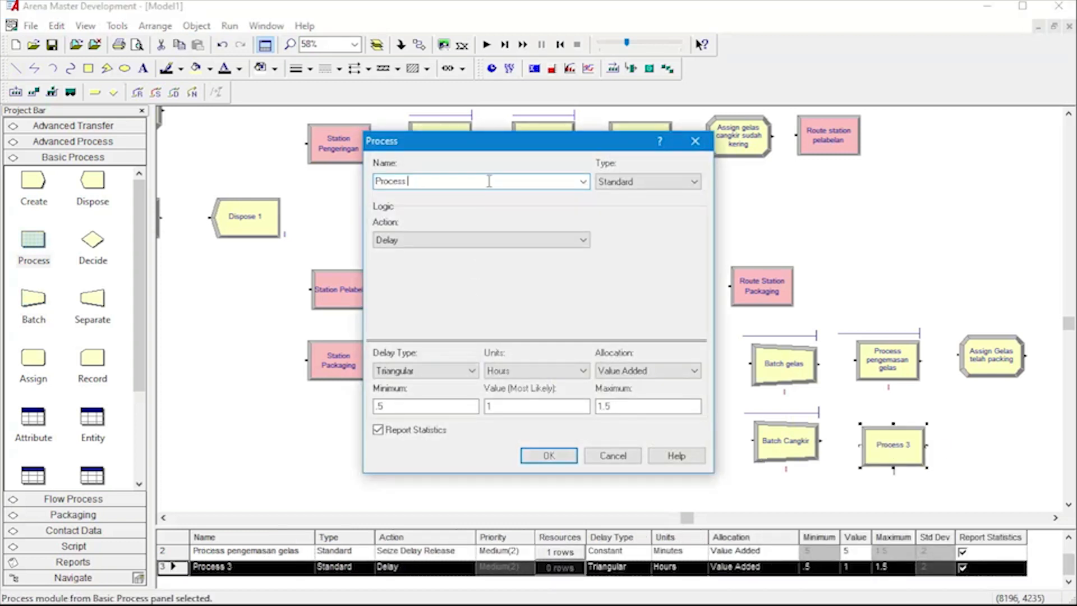
pyautogui.write('Packaging cangkir')
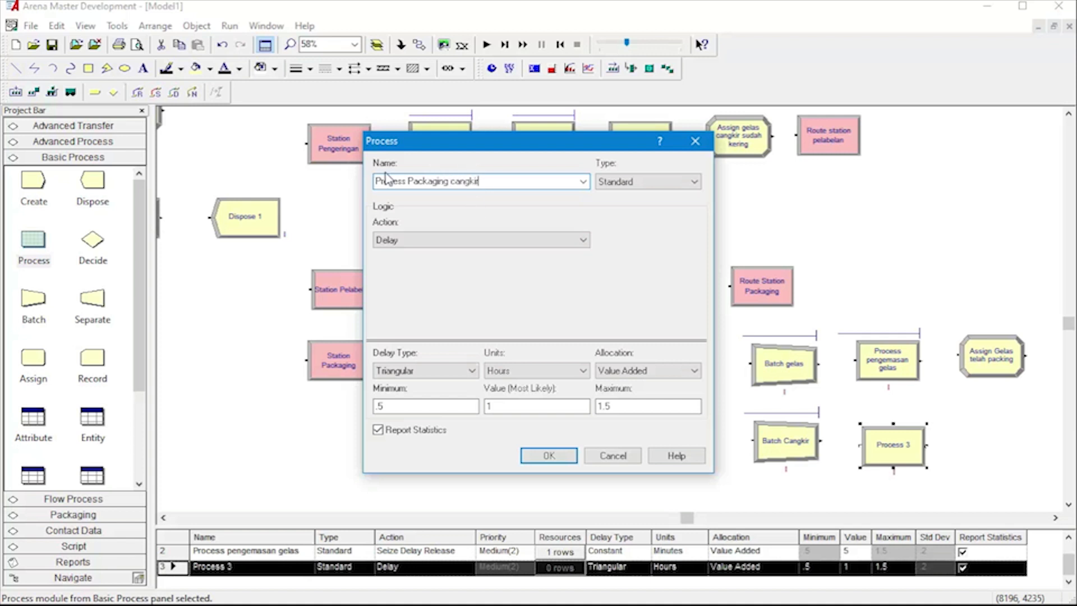
pyautogui.moveTo(445, 181); pyautogui.dragTo(417, 185)
pyautogui.write('engemasan')
# - Set the action of Process Pengemasan cangkir to Seize Delay Release
pyautogui.click(447, 240)
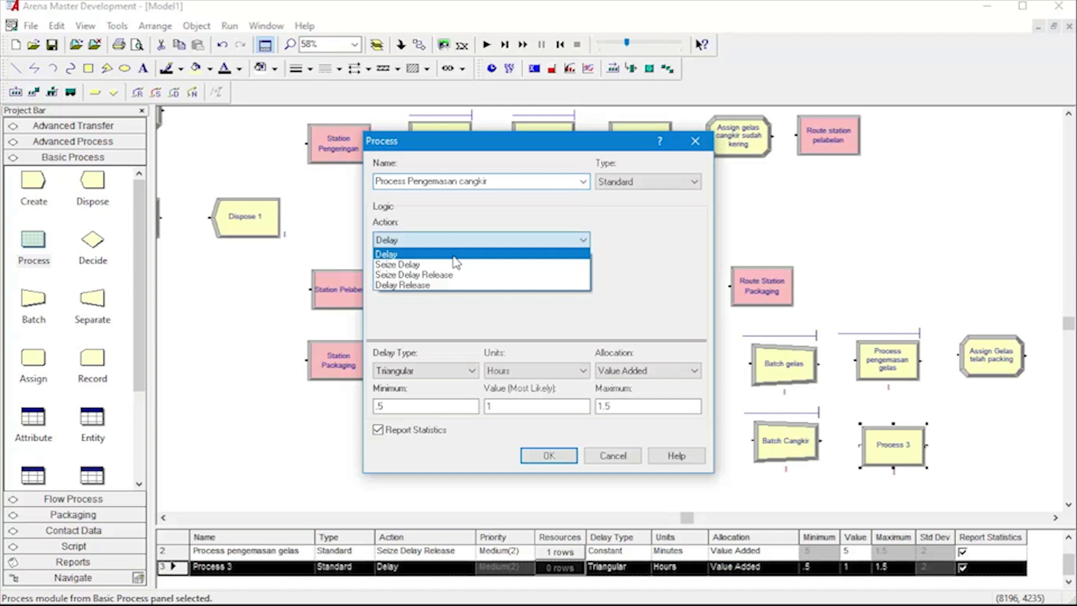
pyautogui.click(459, 265)
pyautogui.click(459, 240)
pyautogui.click(464, 276)
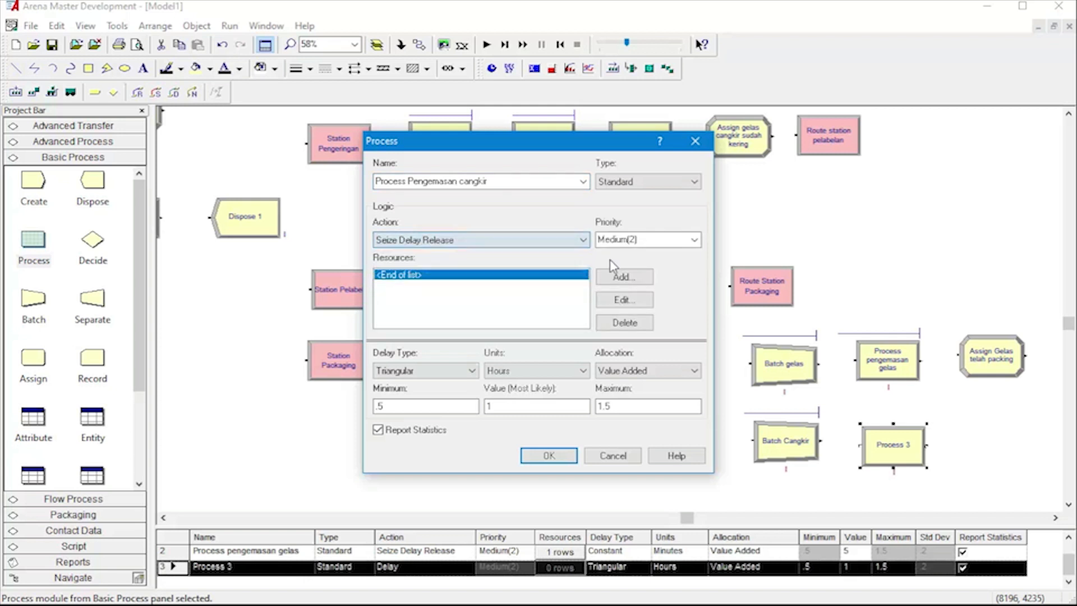
# - Add the resource "Operator packaging 2" to Process Pengemasan cangkir
pyautogui.click(624, 277)
pyautogui.click(481, 303)
pyautogui.write('Operator')
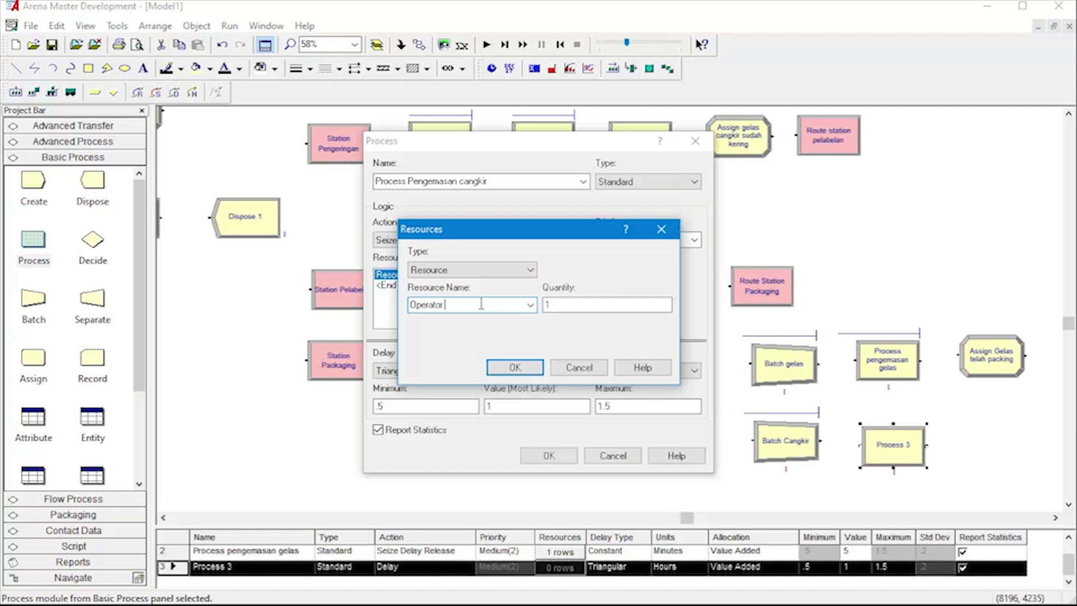
pyautogui.write(' pacakgain')
pyautogui.press('BackSpace')
pyautogui.press('BackSpace')
pyautogui.press('BackSpace')
pyautogui.scroll(-1, 481, 304)
pyautogui.click(498, 304)
pyautogui.write('pack')
pyautogui.press('Return')
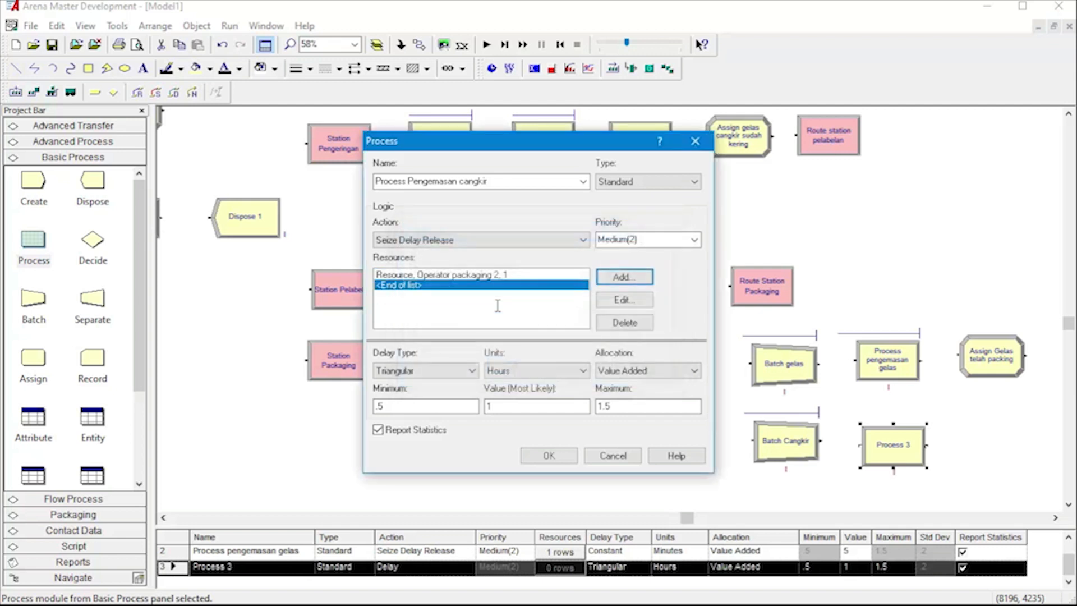
# - Give Process Pengemasan cangkir a Constant delay of 5 Minutes and accept its settings
pyautogui.click(447, 371)
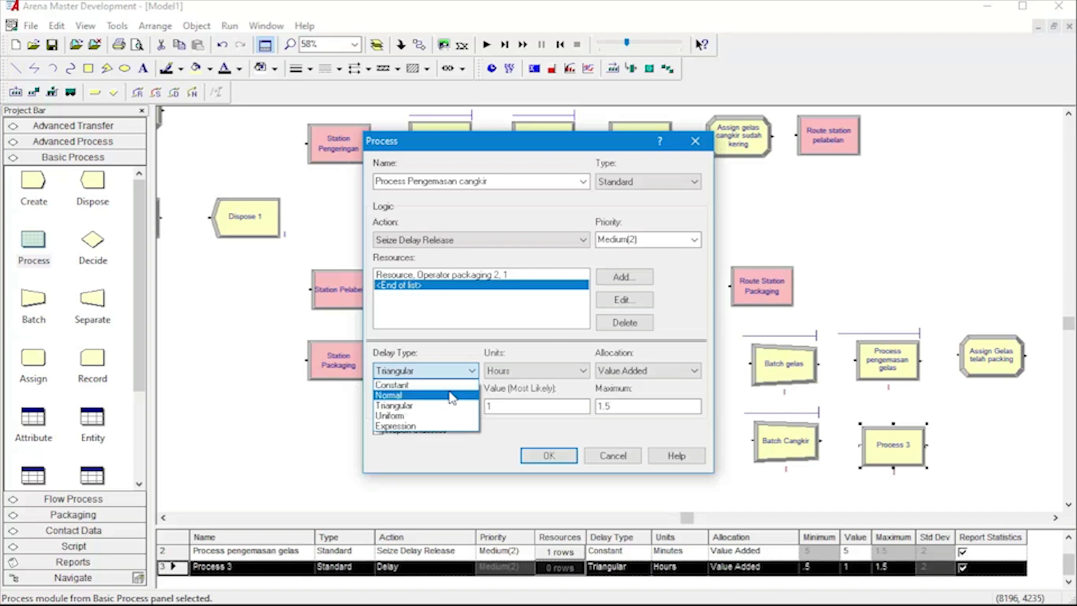
pyautogui.click(456, 386)
pyautogui.click(533, 370)
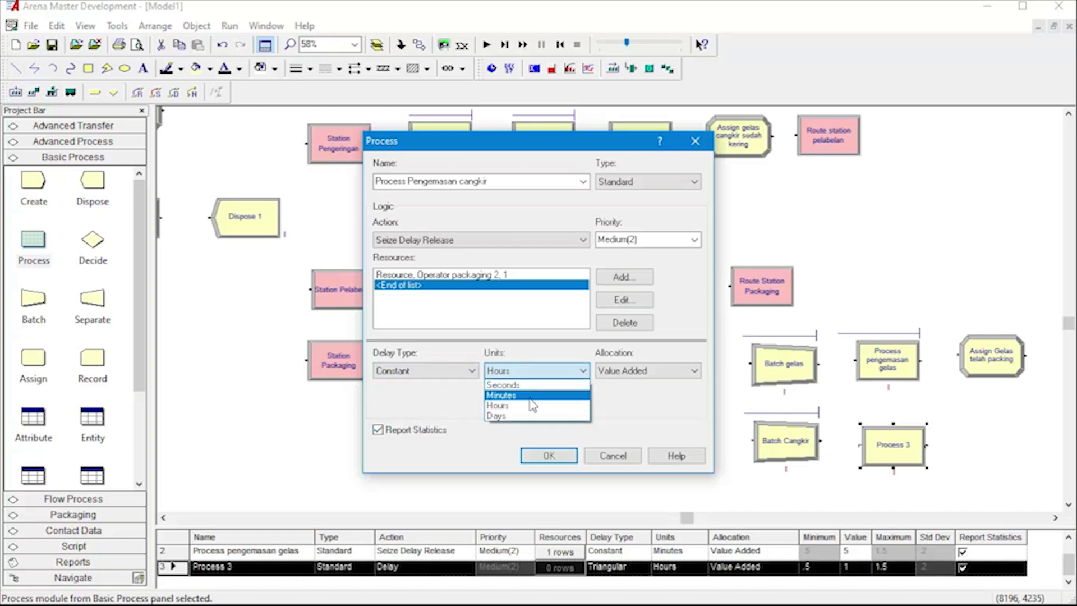
pyautogui.click(533, 395)
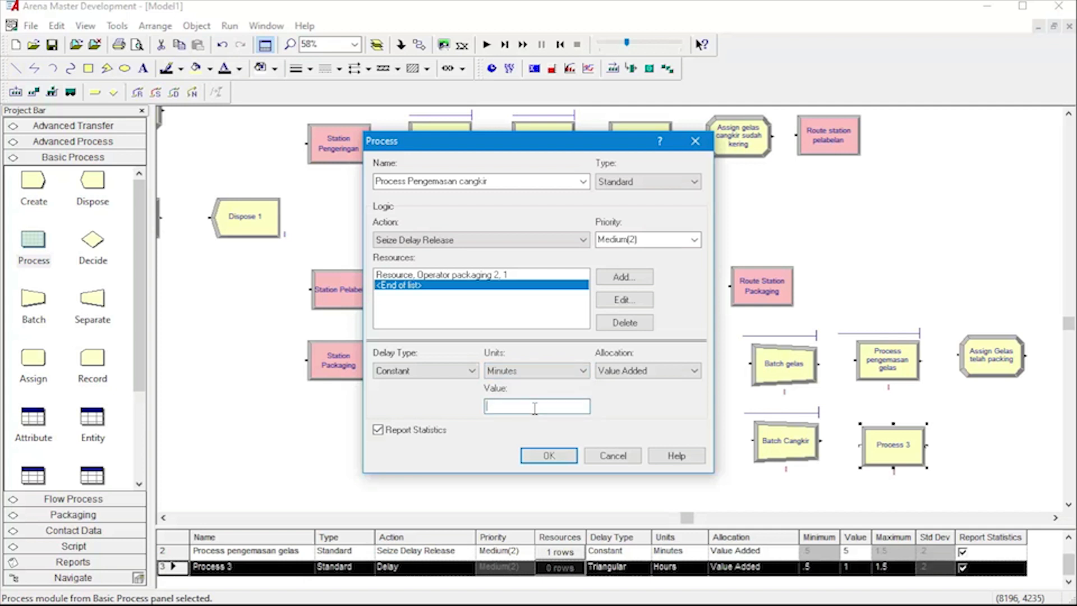
pyautogui.write('5')
pyautogui.press('Return')
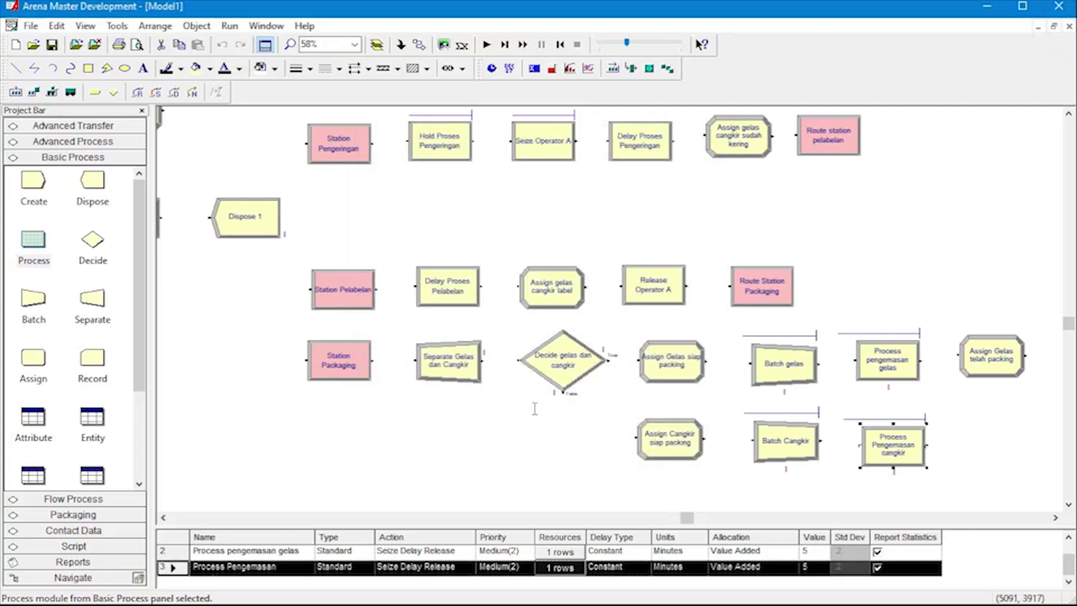
# - Add an Assign module after Process Pengemasan cangkir and name it "Assign cangkir telah packing"
pyautogui.click(713, 446)
pyautogui.moveTo(27, 370); pyautogui.dragTo(961, 442)
pyautogui.scroll(-2, 656, 399)
pyautogui.moveTo(685, 517); pyautogui.dragTo(718, 521)
pyautogui.doubleClick(800, 398)
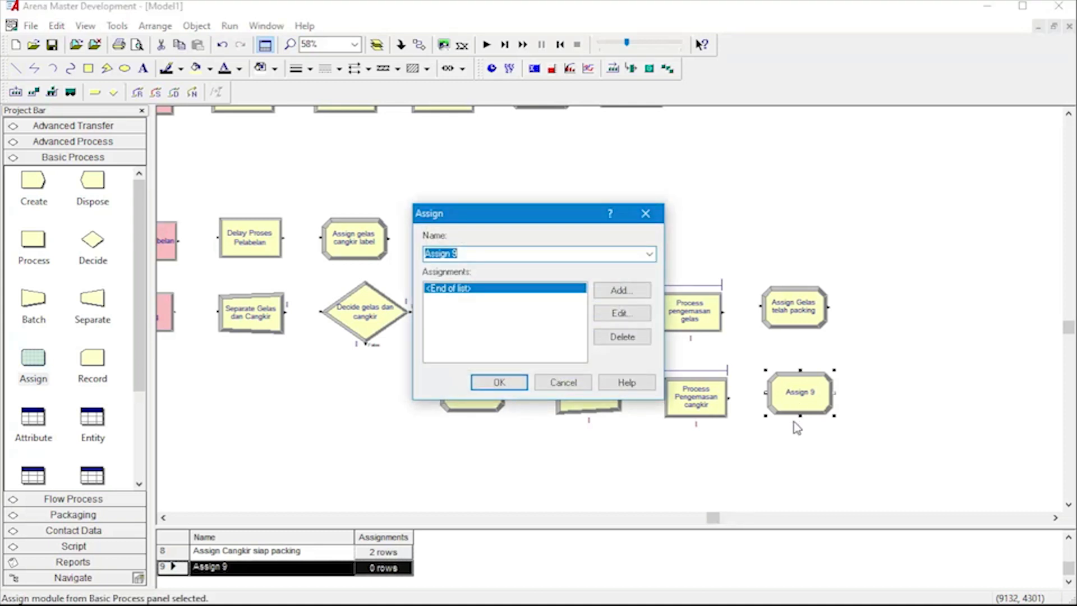
pyautogui.click(512, 254)
pyautogui.write('cangkir telah packing')
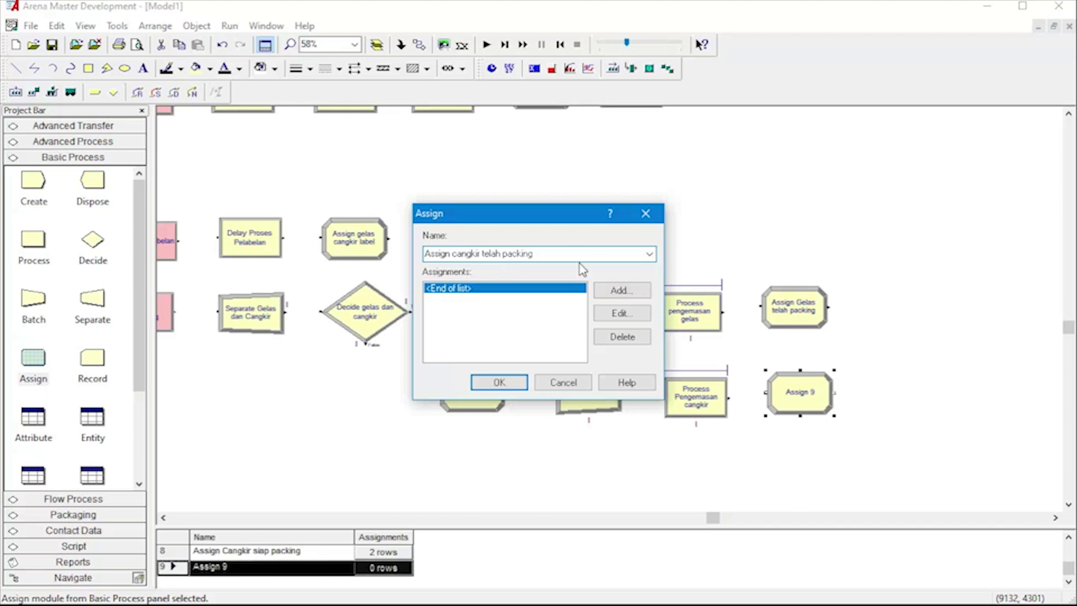
# - Add an Entity Type assignment with "Cangkir jadi" to Assign cangkir telah packing
pyautogui.click(621, 293)
pyautogui.click(393, 288)
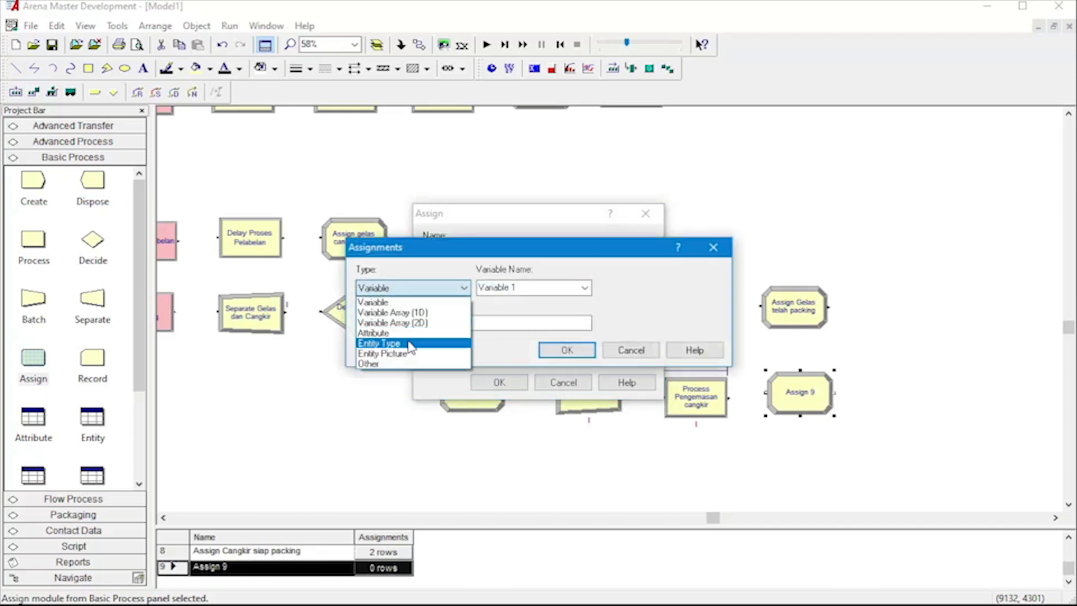
pyautogui.click(409, 344)
pyautogui.click(538, 289)
pyautogui.write('Ca')
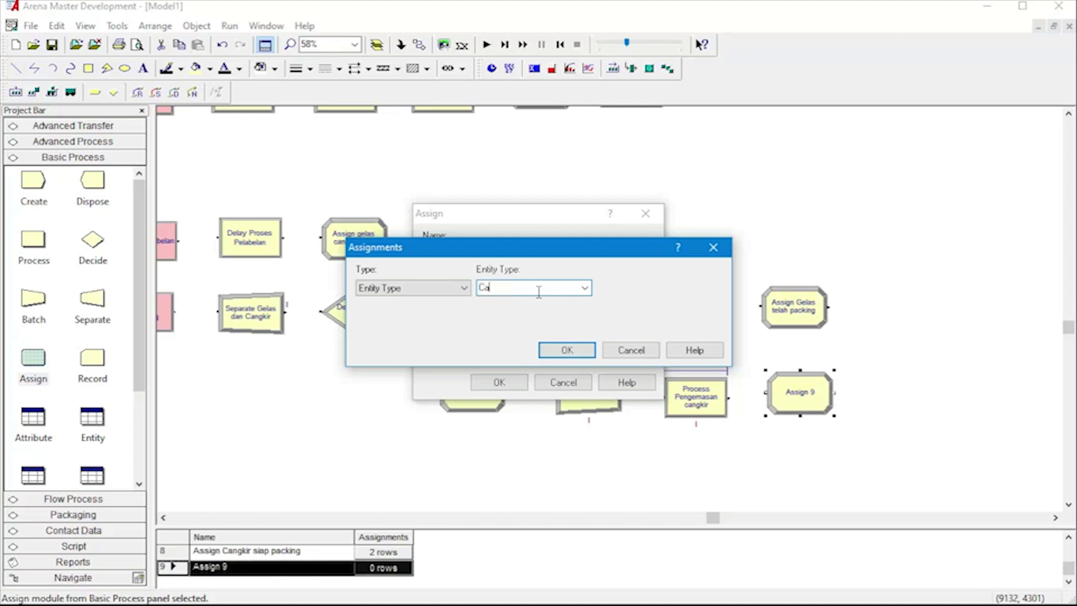
pyautogui.write('ngkir jadi')
pyautogui.press('Return')
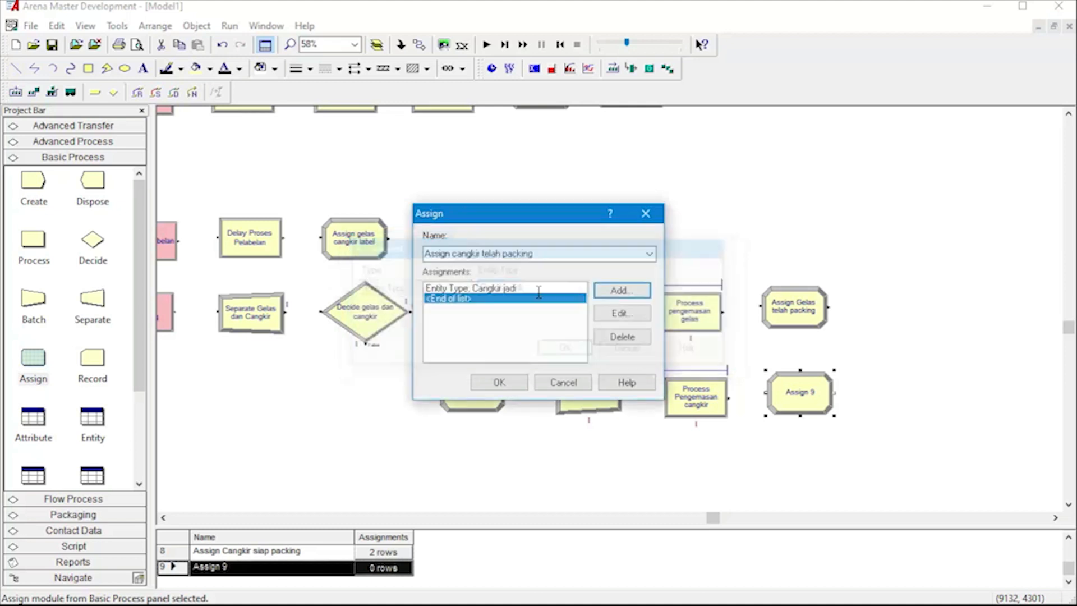
# - Add an Entity Picture assignment with Picture.Boat to Assign cangkir telah packing and accept the module's settings
pyautogui.click(610, 289)
pyautogui.click(445, 288)
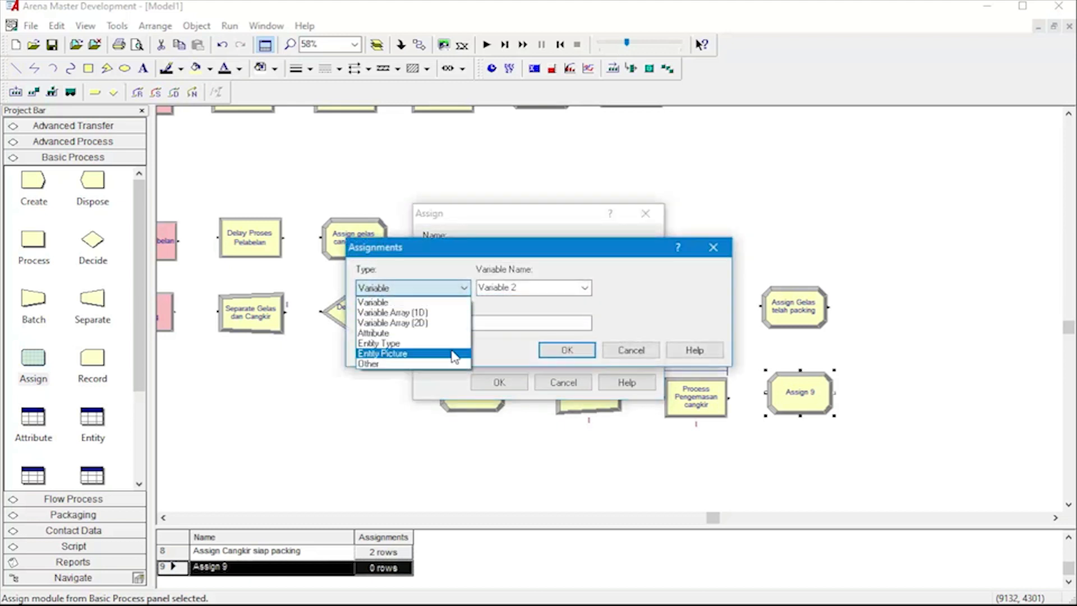
pyautogui.click(450, 354)
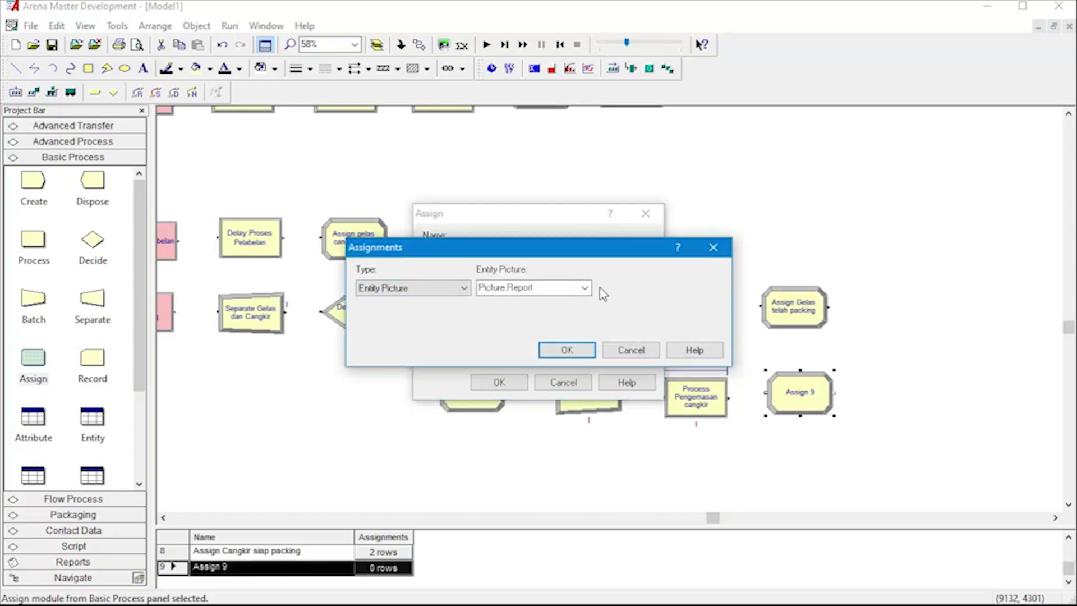
pyautogui.click(585, 288)
pyautogui.scroll(3, 553, 325)
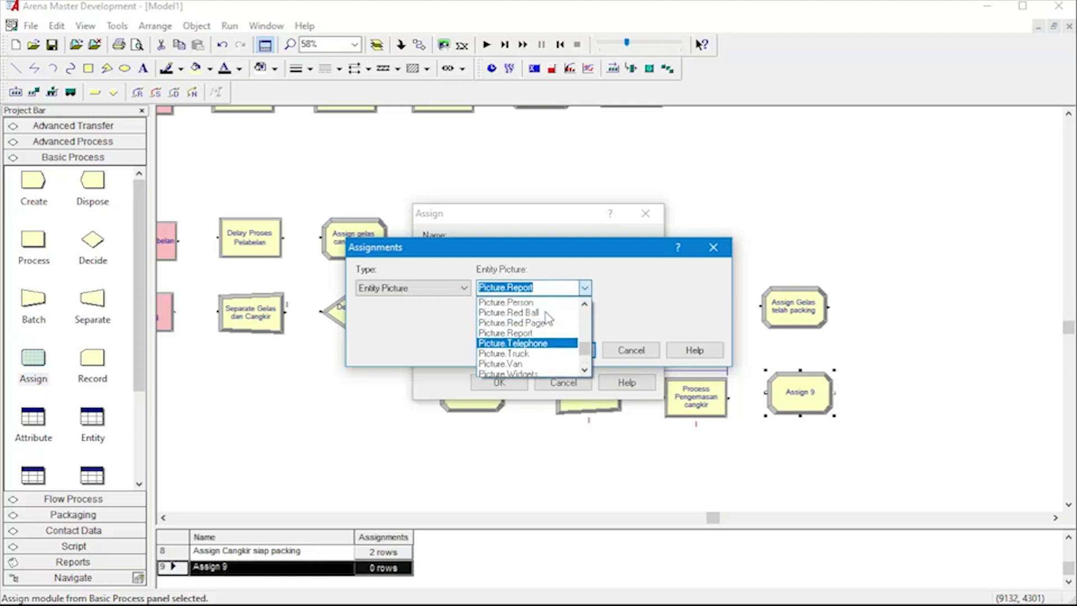
pyautogui.scroll(6, 553, 331)
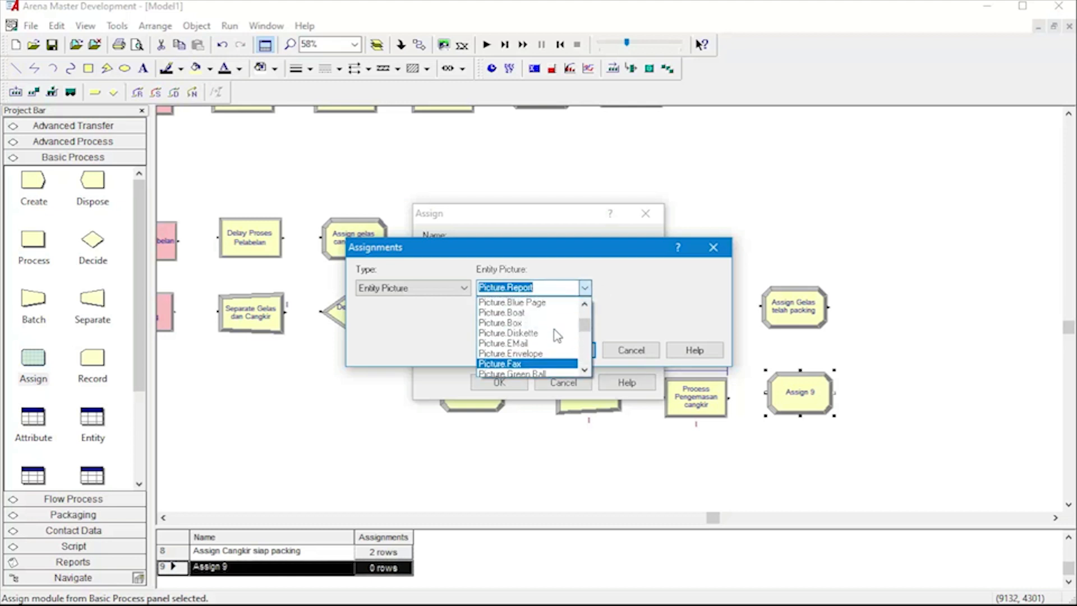
pyautogui.click(555, 309)
pyautogui.click(567, 350)
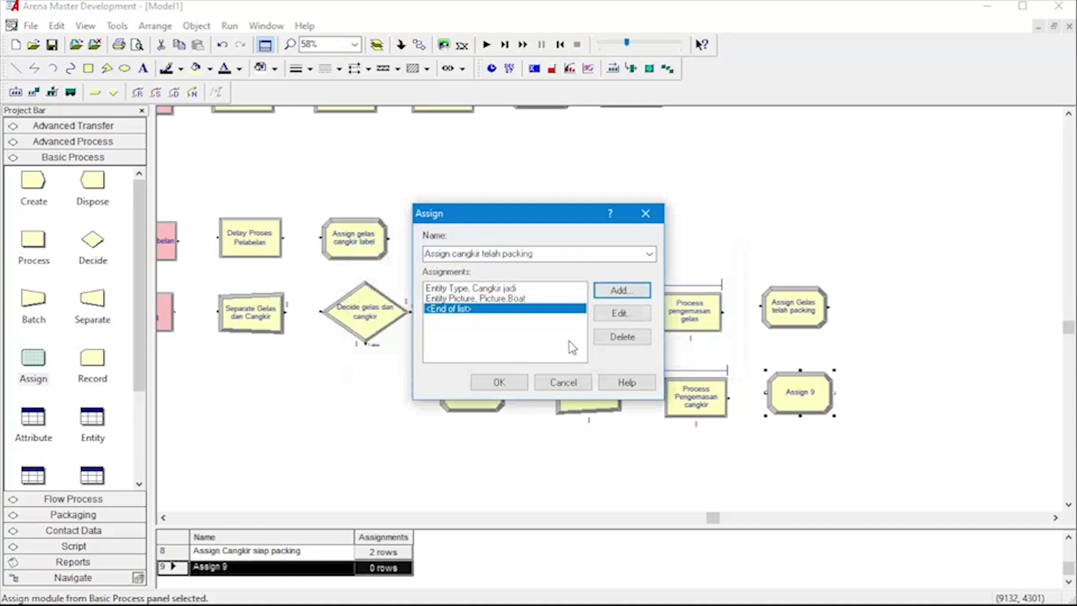
pyautogui.click(514, 384)
# - Place a Batch module after the two telah packing Assign modules and name it "Batch gelas cangkir jadi"
pyautogui.moveTo(33, 300); pyautogui.dragTo(865, 349)
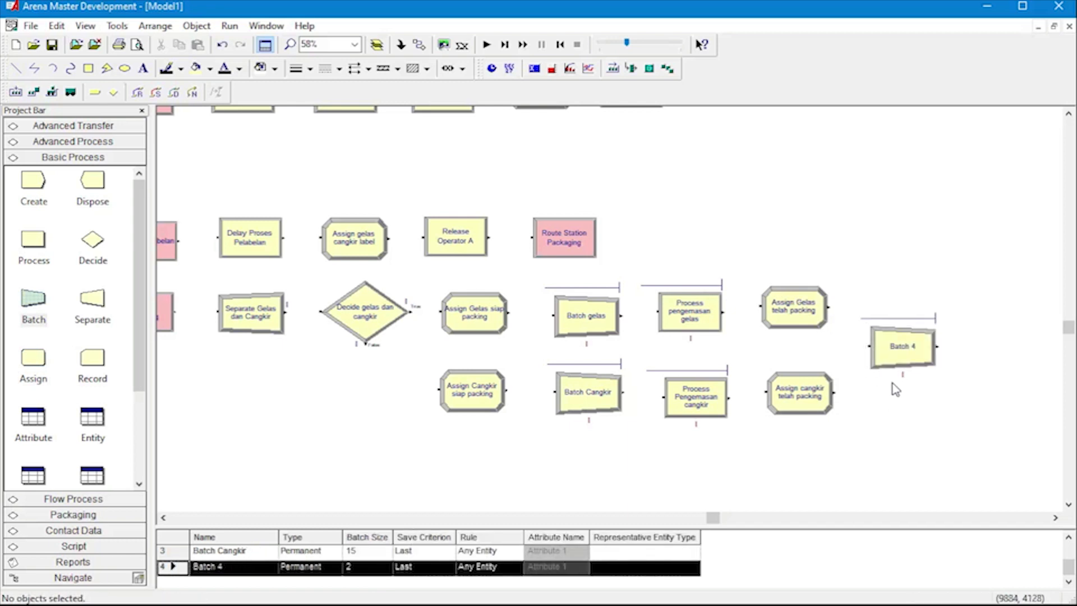
pyautogui.doubleClick(904, 359)
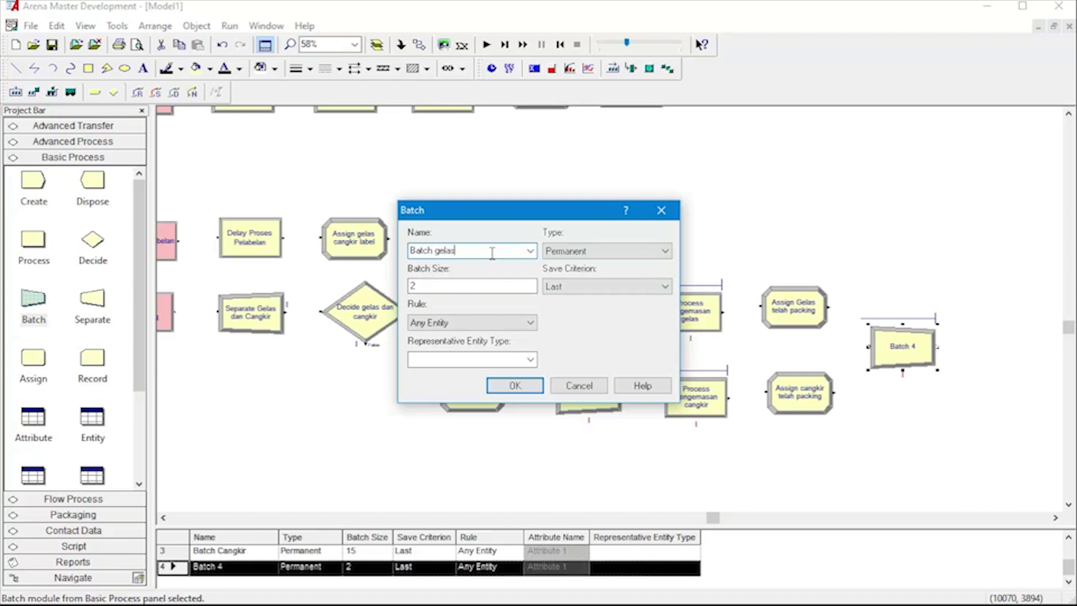
pyautogui.write('ngkir jadi')
# - Make Batch gelas cangkir jadi a Temporary batch with a batch size of 10 and accept its settings
pyautogui.click(580, 251)
pyautogui.click(566, 264)
pyautogui.click(521, 287)
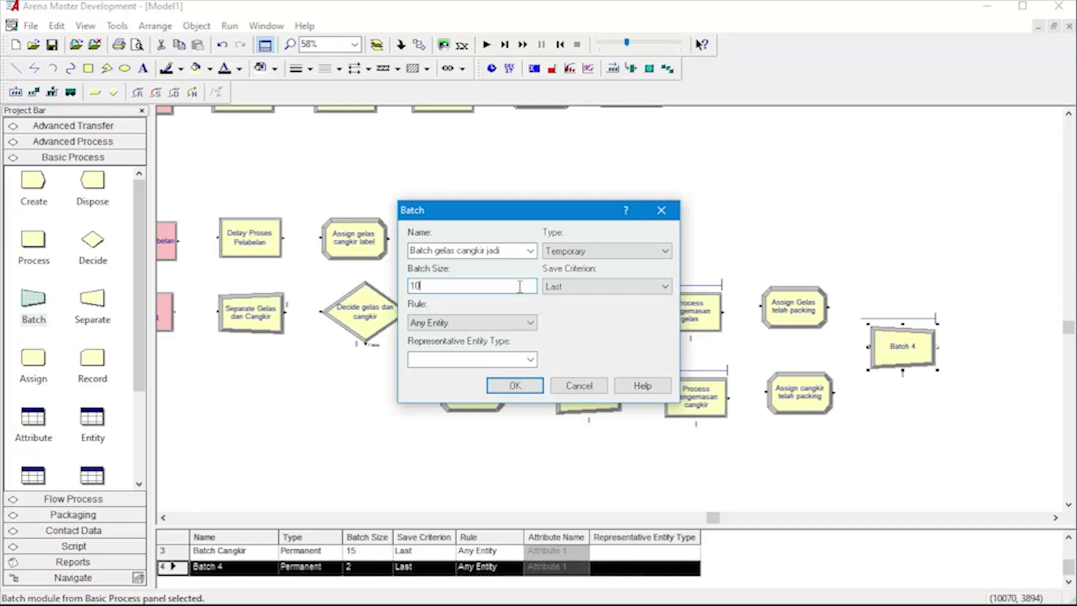
pyautogui.write('10')
pyautogui.click(515, 386)
pyautogui.click(918, 268)
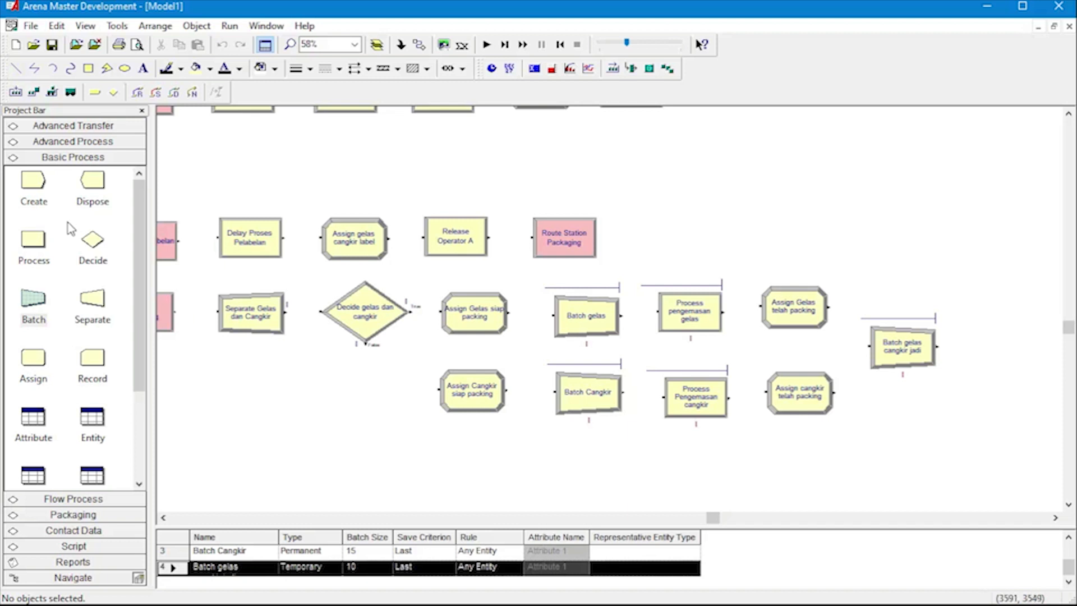
# - Place a Request module after Batch gelas cangkir jadi and name it "Request forklift"
pyautogui.click(74, 127)
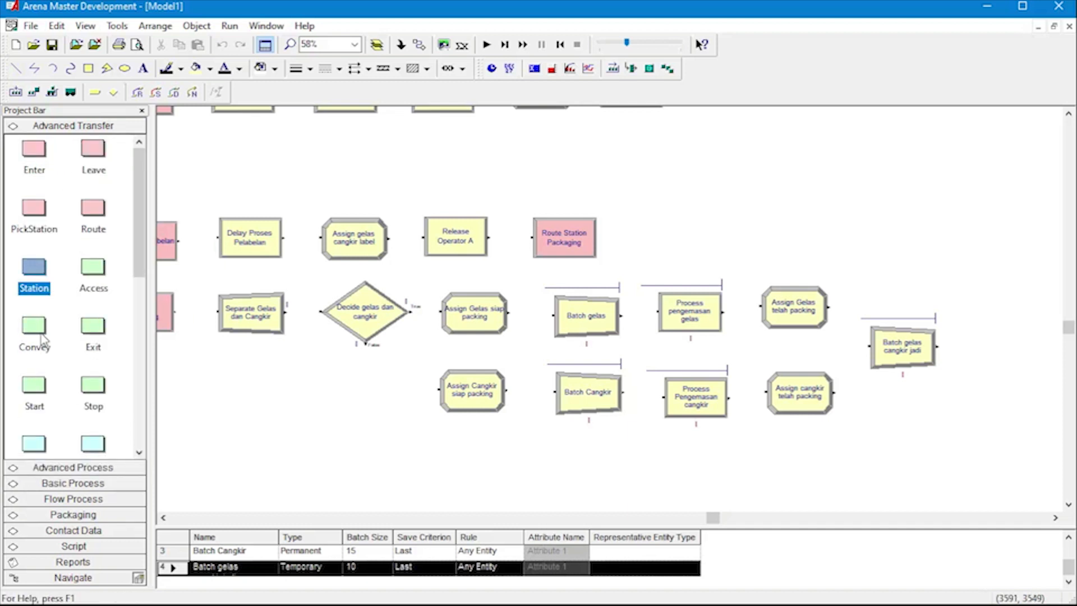
pyautogui.scroll(-1, 46, 337)
pyautogui.scroll(1, 47, 359)
pyautogui.scroll(-3, 55, 323)
pyautogui.scroll(5, 47, 339)
pyautogui.scroll(-1, 58, 353)
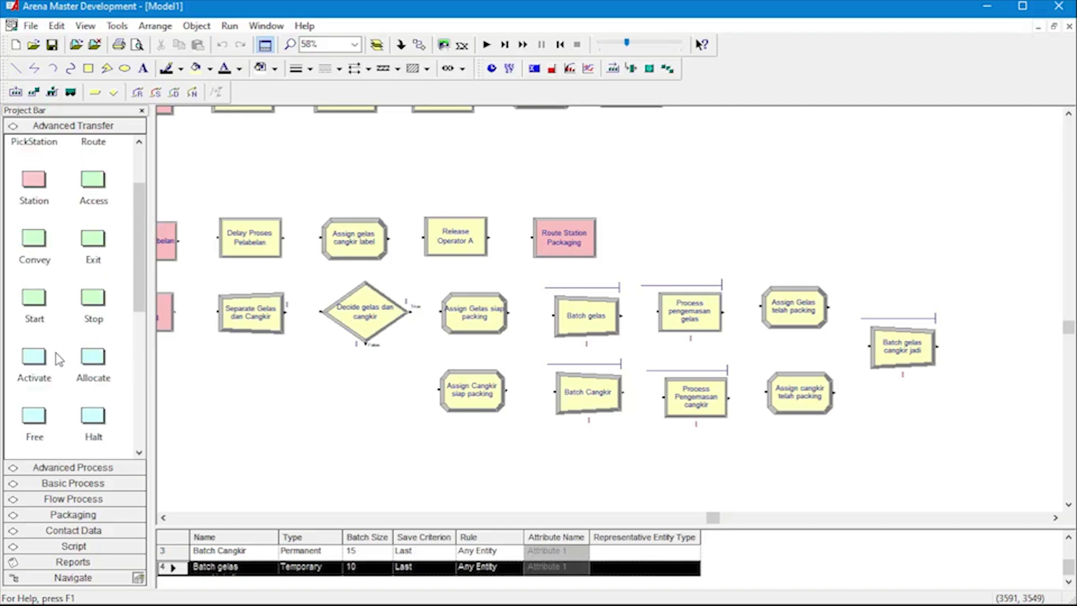
pyautogui.scroll(-1, 58, 362)
pyautogui.scroll(-1, 55, 365)
pyautogui.moveTo(93, 300); pyautogui.dragTo(1000, 344)
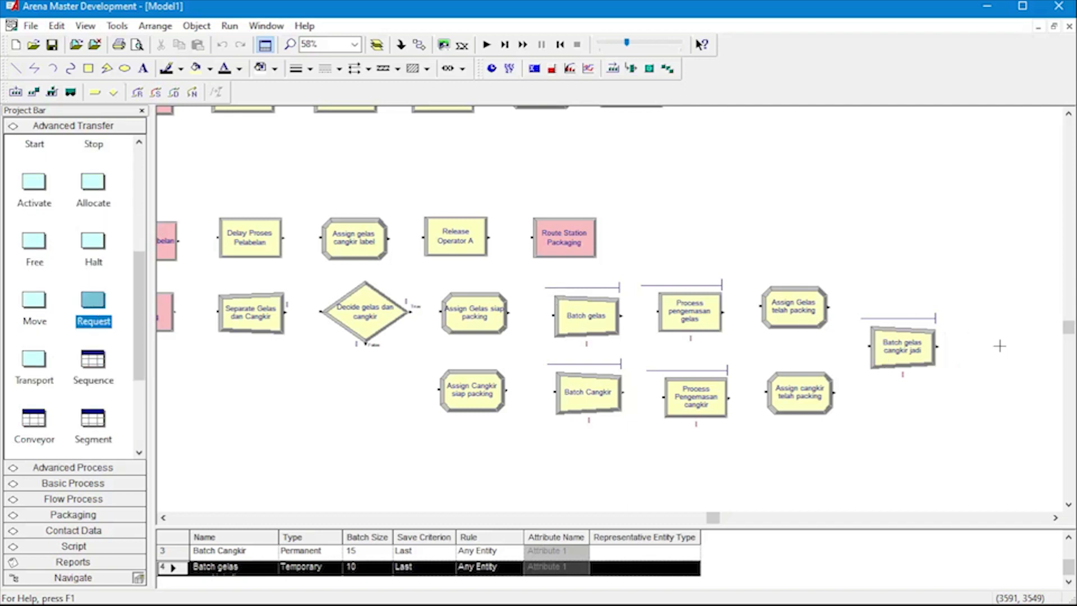
pyautogui.doubleClick(1000, 344)
pyautogui.click(474, 197)
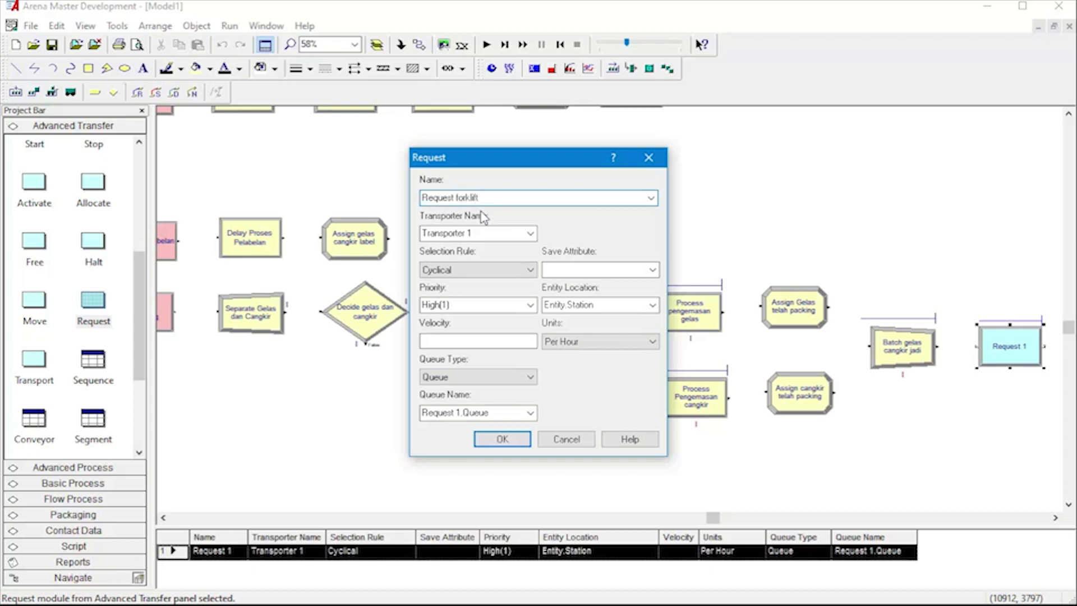
# - Set Request forklift's transporter to "forklift" with a velocity of 5 Per Minute and accept its settings
pyautogui.doubleClick(475, 234)
pyautogui.write('forklift')
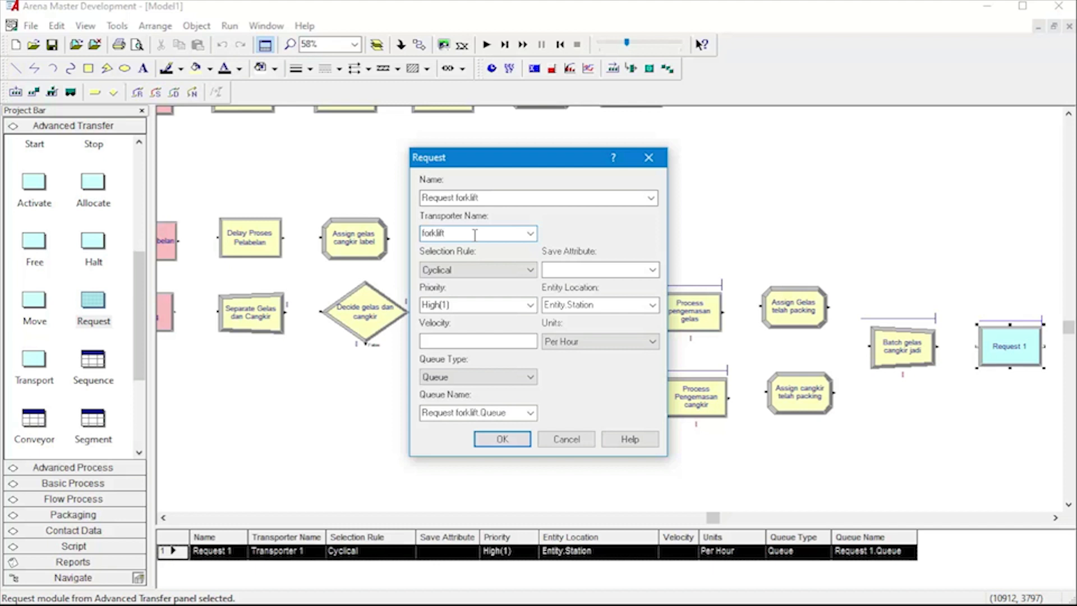
pyautogui.click(562, 342)
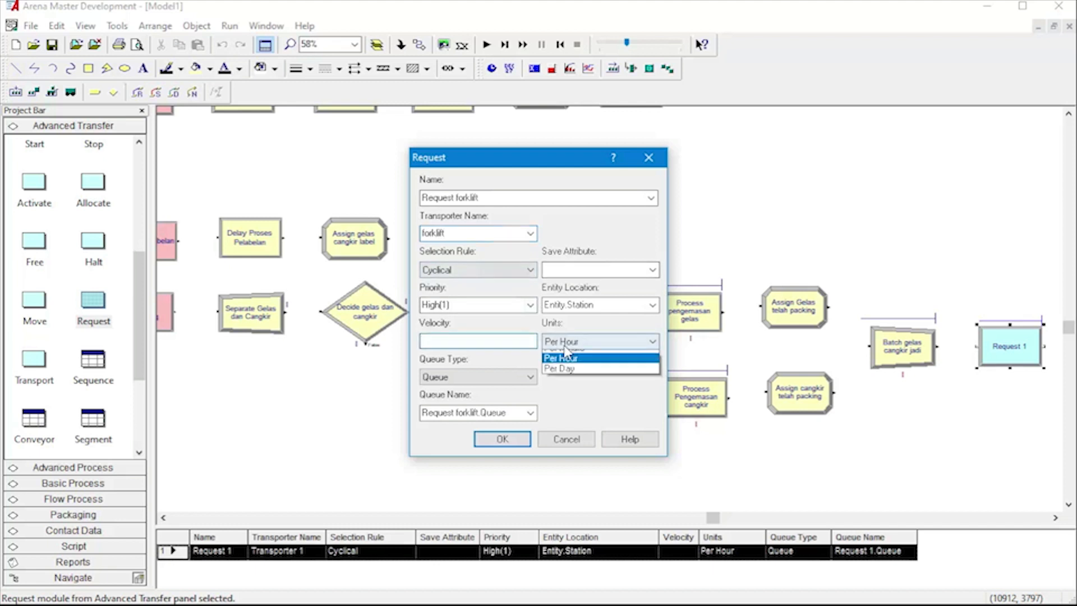
pyautogui.click(561, 365)
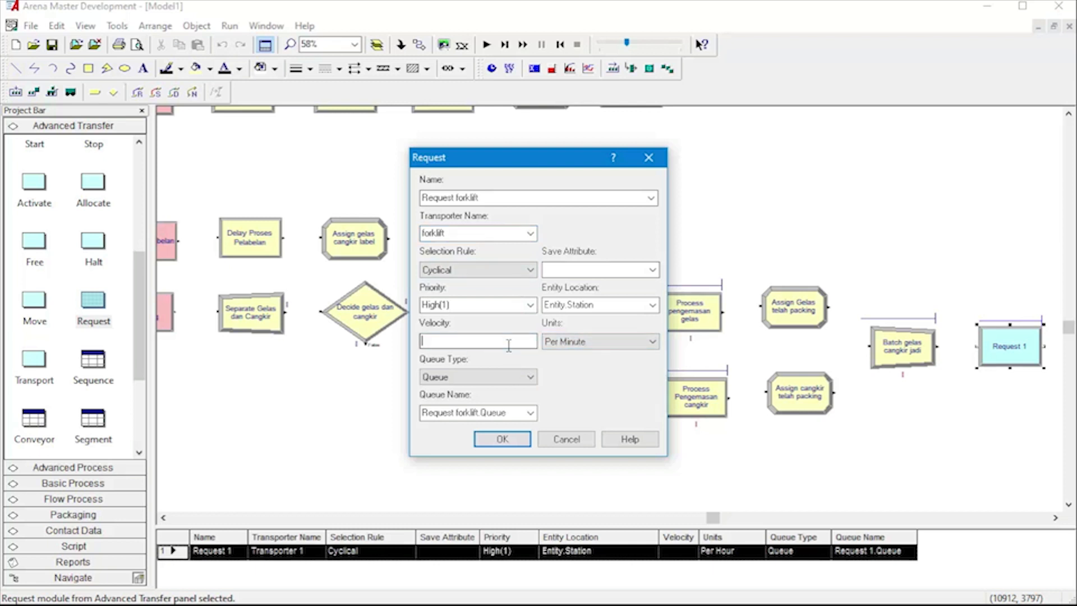
pyautogui.click(505, 439)
pyautogui.click(538, 456)
# - Place a Transport module after Request forklift and name it "Transport forklift"
pyautogui.click(703, 517)
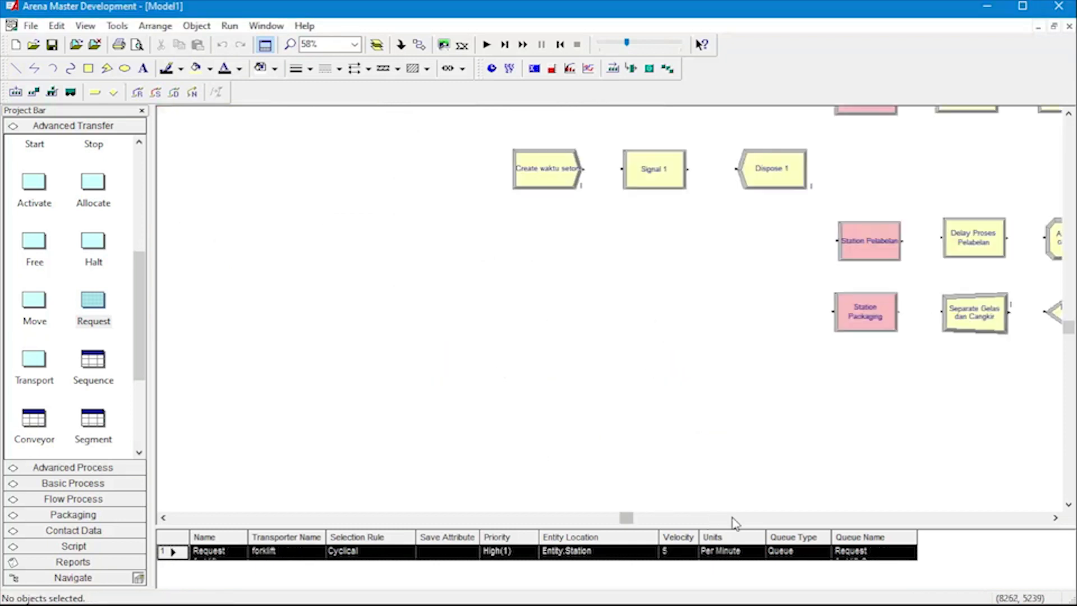
pyautogui.moveTo(626, 518); pyautogui.dragTo(749, 517)
pyautogui.moveTo(34, 359); pyautogui.dragTo(819, 351)
pyautogui.doubleClick(848, 359)
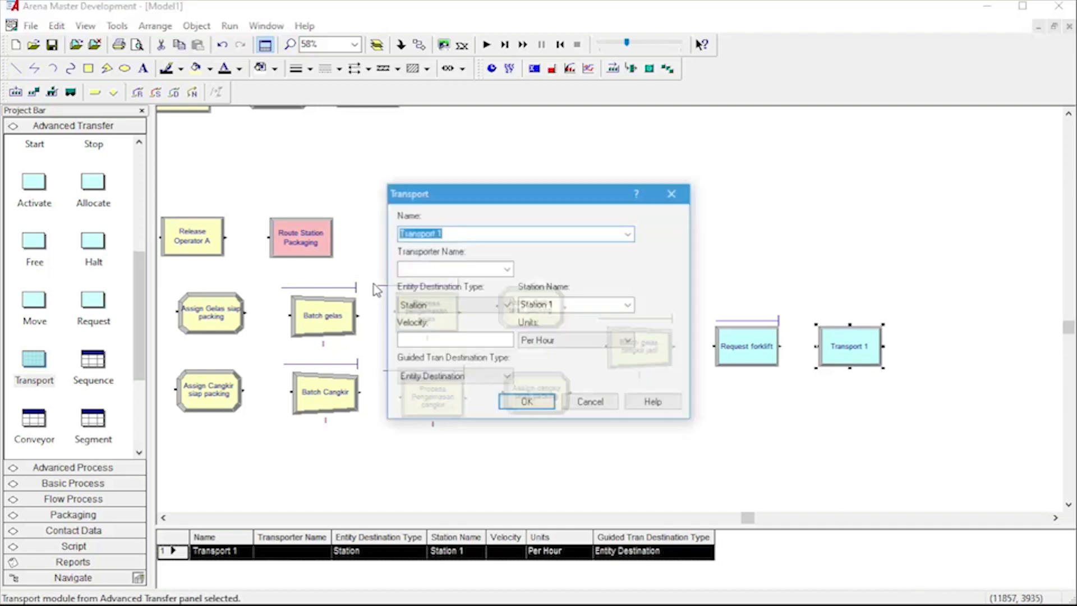
pyautogui.click(473, 235)
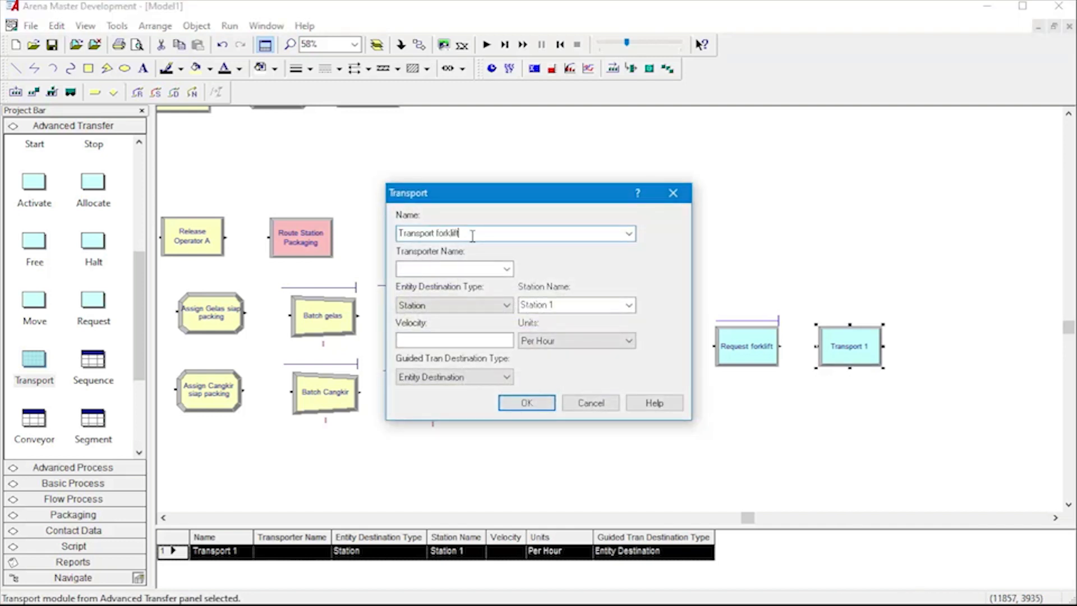
# - Set Transport forklift's transporter to forklift, unit number to 1 and destination station to "Gudang"
pyautogui.click(506, 269)
pyautogui.click(492, 284)
pyautogui.click(584, 268)
pyautogui.write('1')
pyautogui.click(604, 304)
pyautogui.write('Gudang')
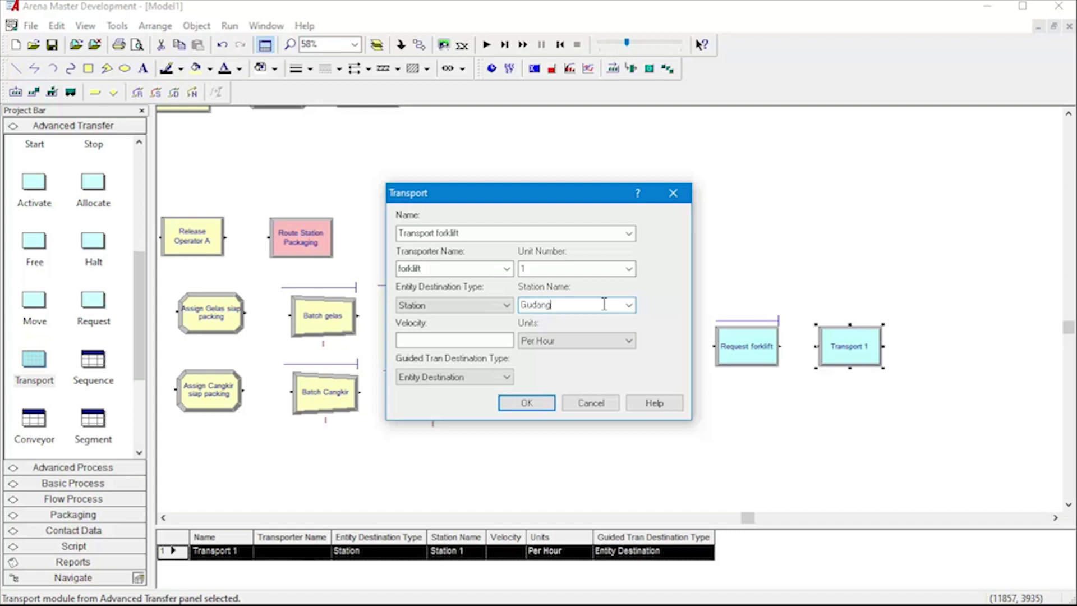
# - Give Transport forklift a velocity of 5 Per Minute and accept its settings
pyautogui.click(579, 343)
pyautogui.click(541, 364)
pyautogui.click(456, 345)
pyautogui.write('5')
pyautogui.click(526, 406)
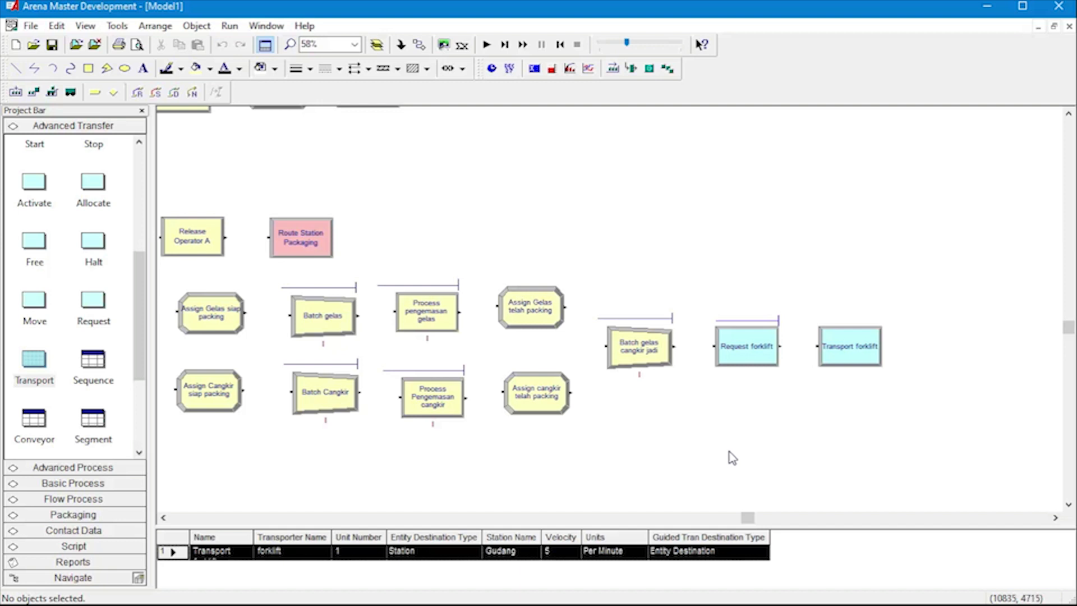
# - Place a Station module below Station Packaging and assign it the station name Gudang
pyautogui.scroll(-1, 743, 427)
pyautogui.moveTo(748, 517); pyautogui.dragTo(666, 518)
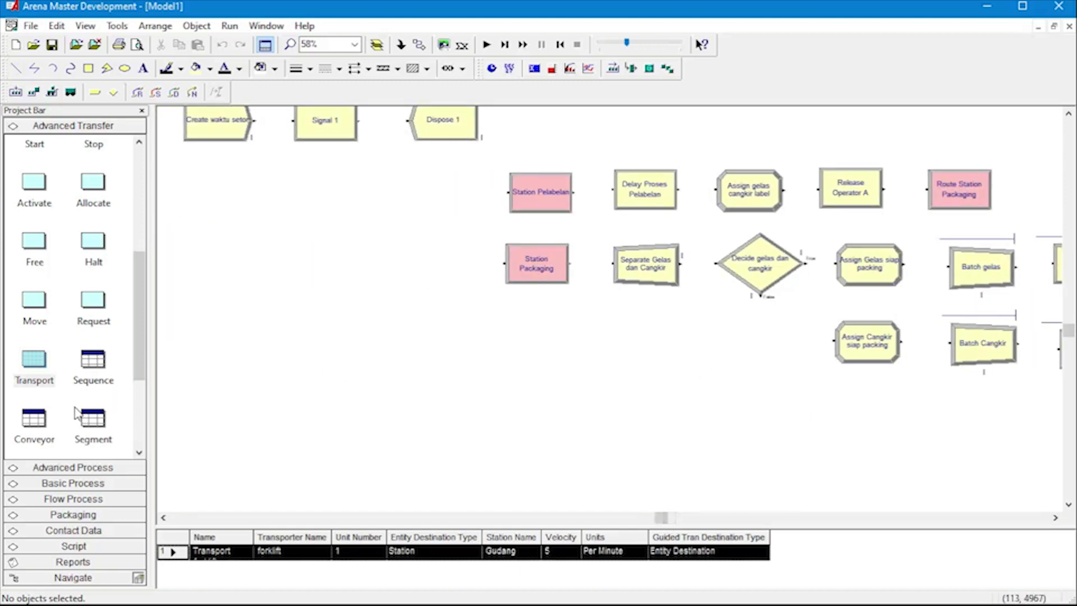
pyautogui.scroll(5, 72, 335)
pyautogui.moveTo(33, 267); pyautogui.dragTo(529, 426)
pyautogui.doubleClick(541, 424)
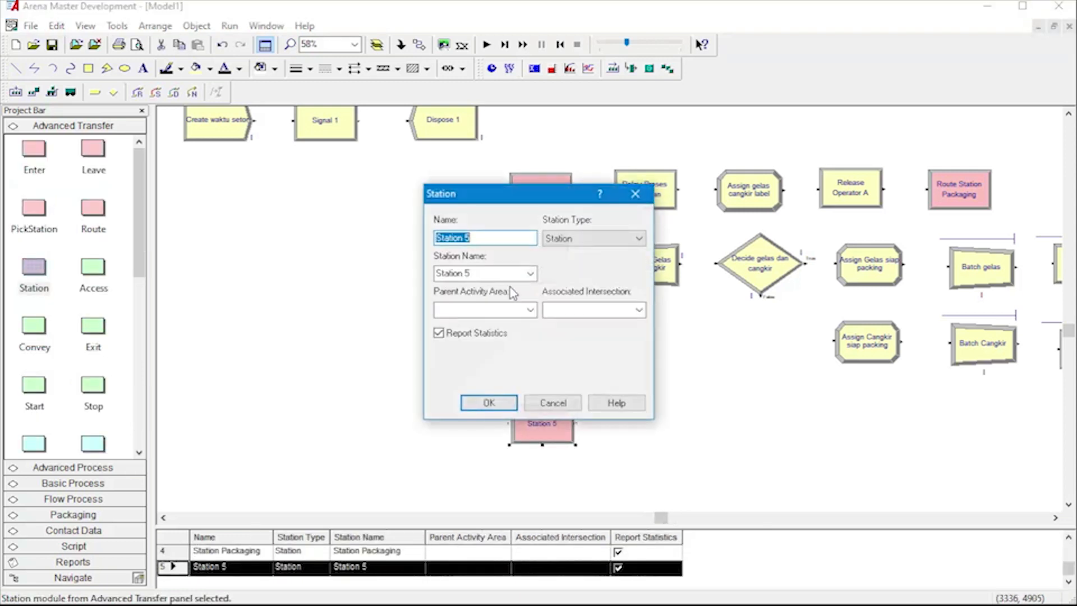
pyautogui.click(530, 275)
pyautogui.click(490, 288)
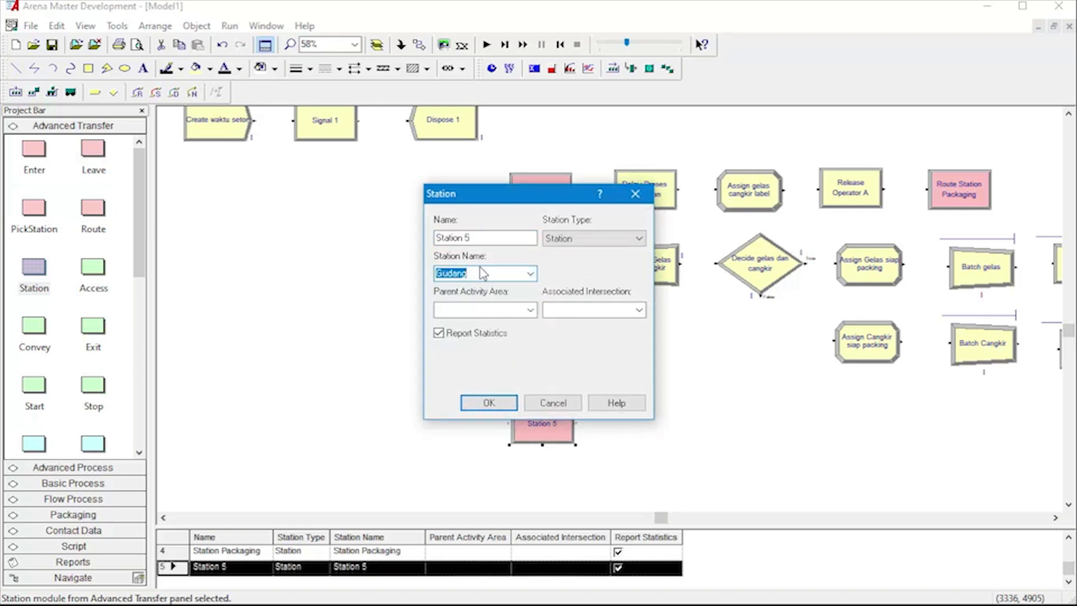
# - Name the new Station module "Gudang" and accept its settings
pyautogui.click(477, 239)
pyautogui.moveTo(475, 239); pyautogui.dragTo(416, 242)
pyautogui.write('Gudang')
pyautogui.click(484, 404)
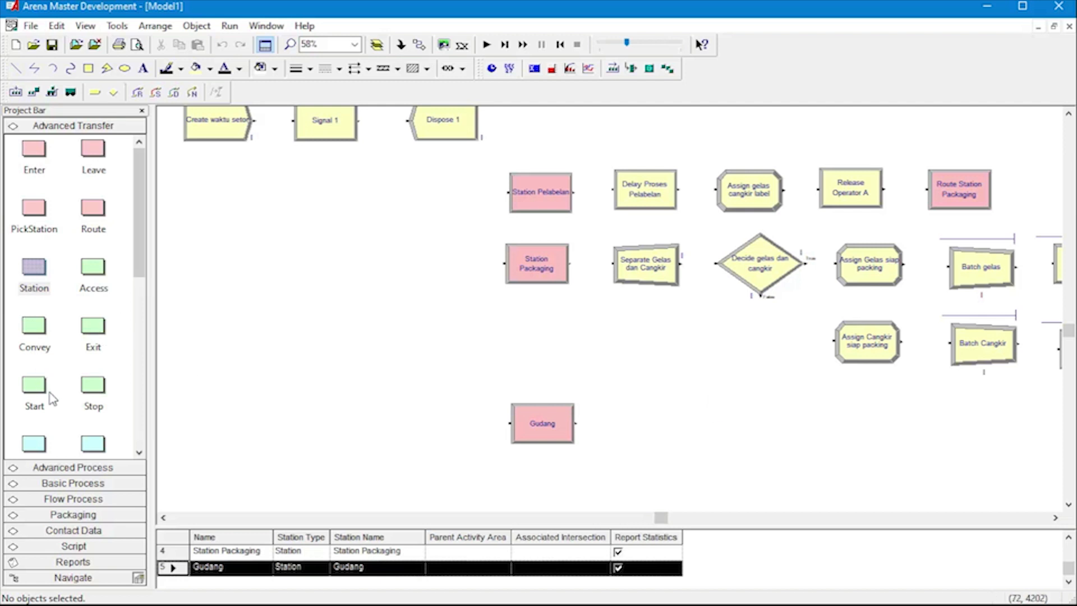
# - Place a Free module after the Gudang station and set its transporter to forklift
pyautogui.scroll(-3, 52, 398)
pyautogui.moveTo(33, 415); pyautogui.dragTo(615, 422)
pyautogui.doubleClick(671, 428)
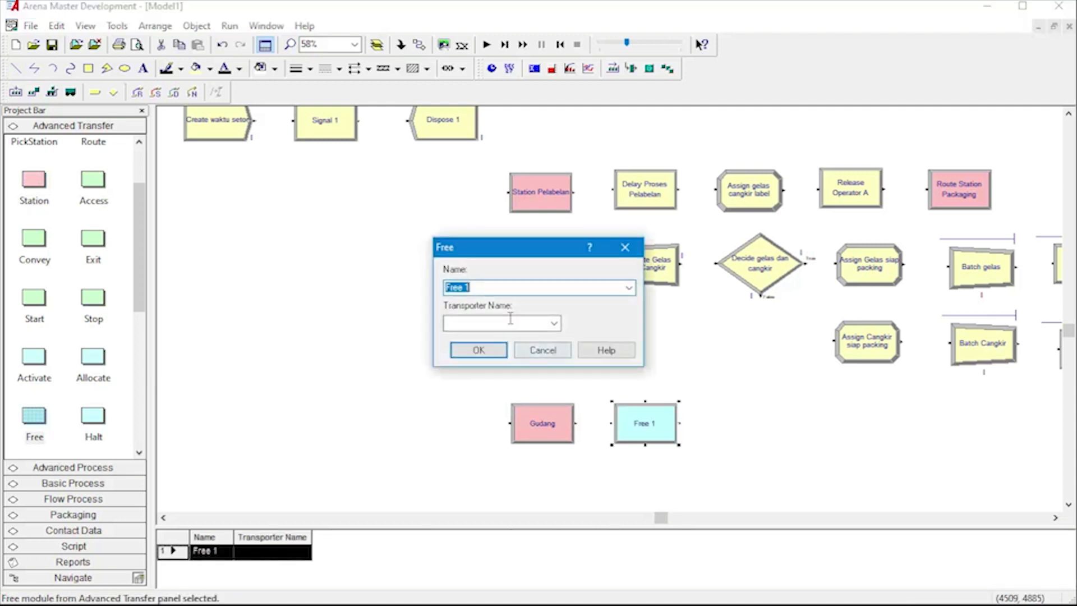
pyautogui.click(553, 323)
pyautogui.click(488, 337)
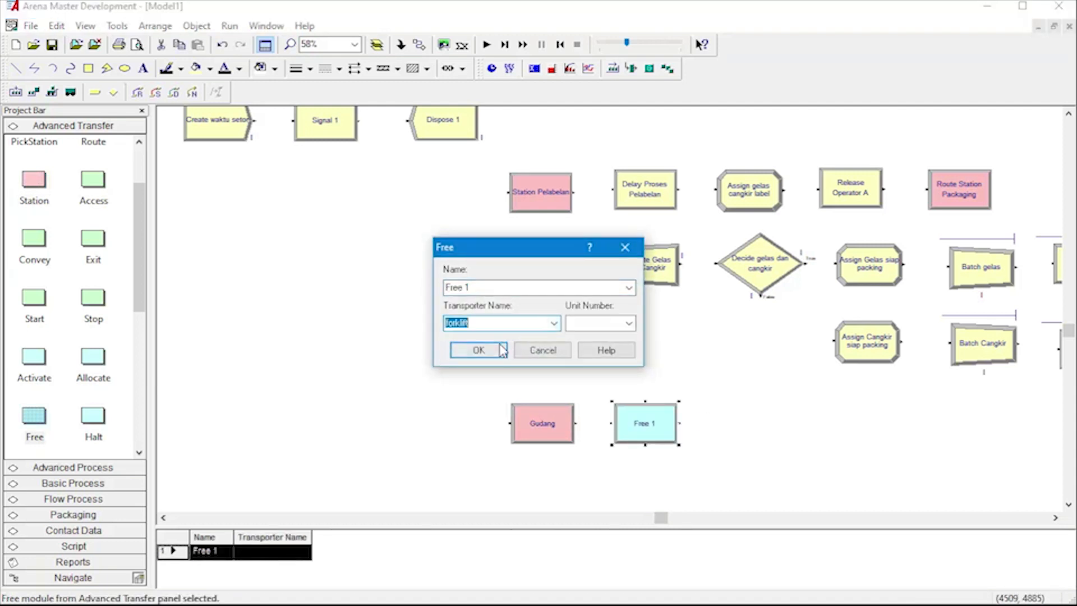
pyautogui.click(501, 350)
# - Set the unit number of the Free module to 1 and accept its settings
pyautogui.doubleClick(661, 412)
pyautogui.click(628, 323)
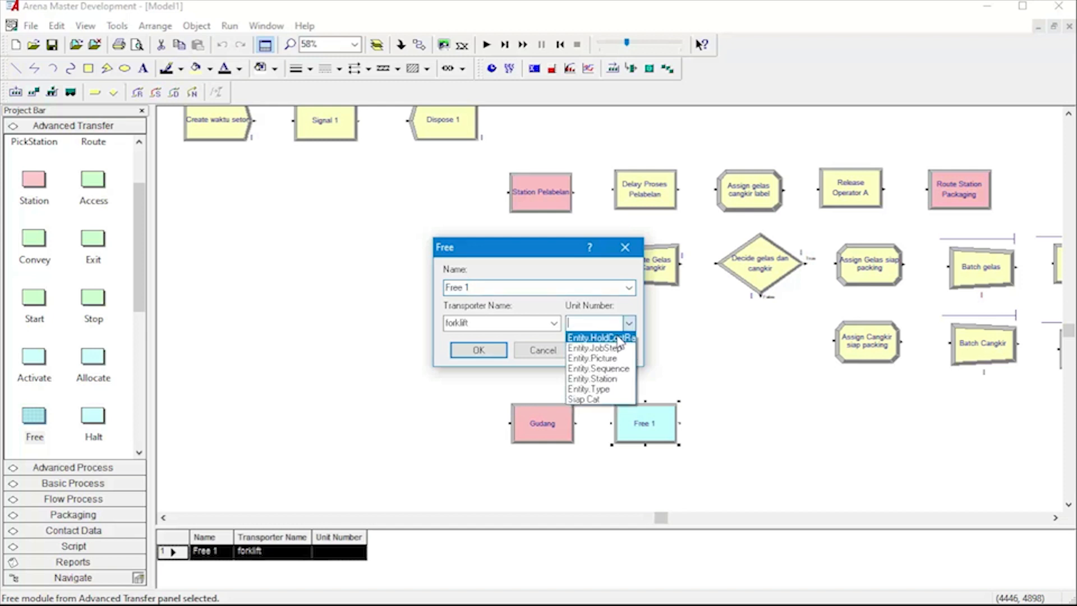
pyautogui.click(619, 326)
pyautogui.write('1')
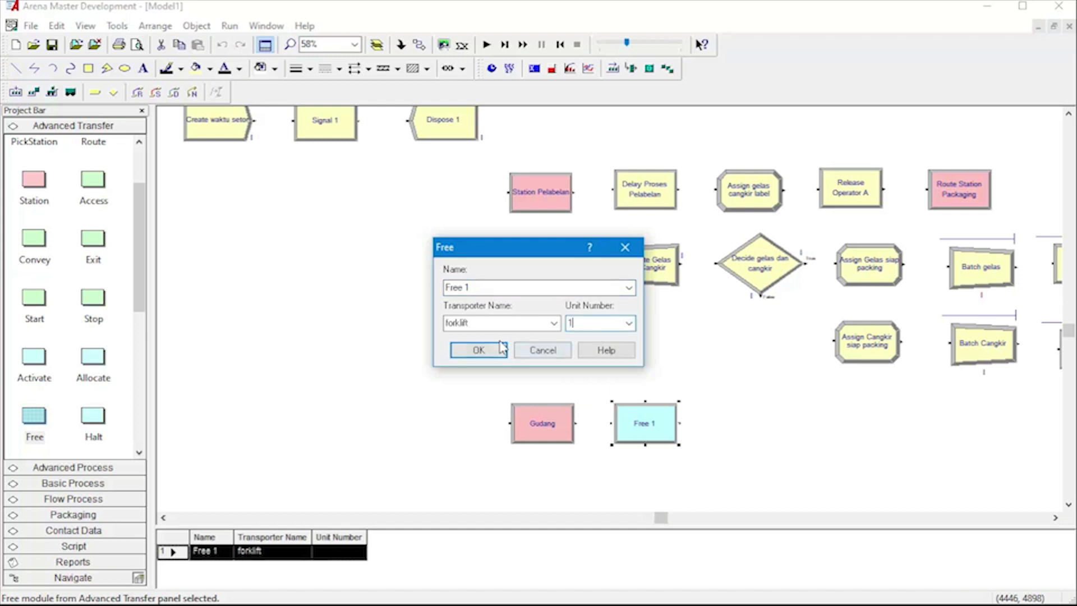
pyautogui.click(478, 350)
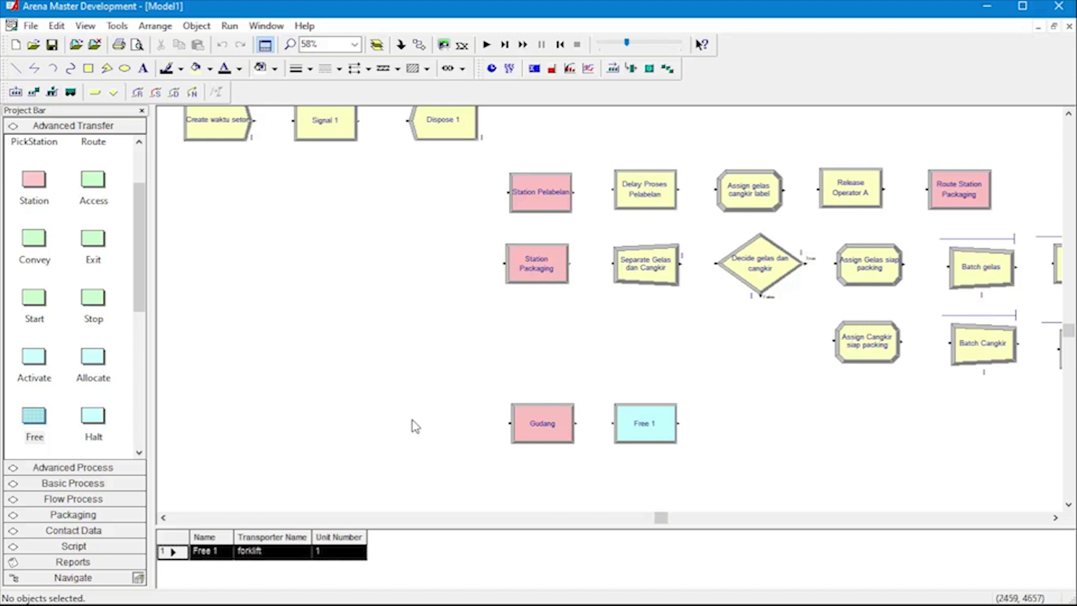
# - Place a Separate module after the Free module and set its type to Split Existing Batch
pyautogui.click(63, 484)
pyautogui.moveTo(95, 334); pyautogui.dragTo(717, 426)
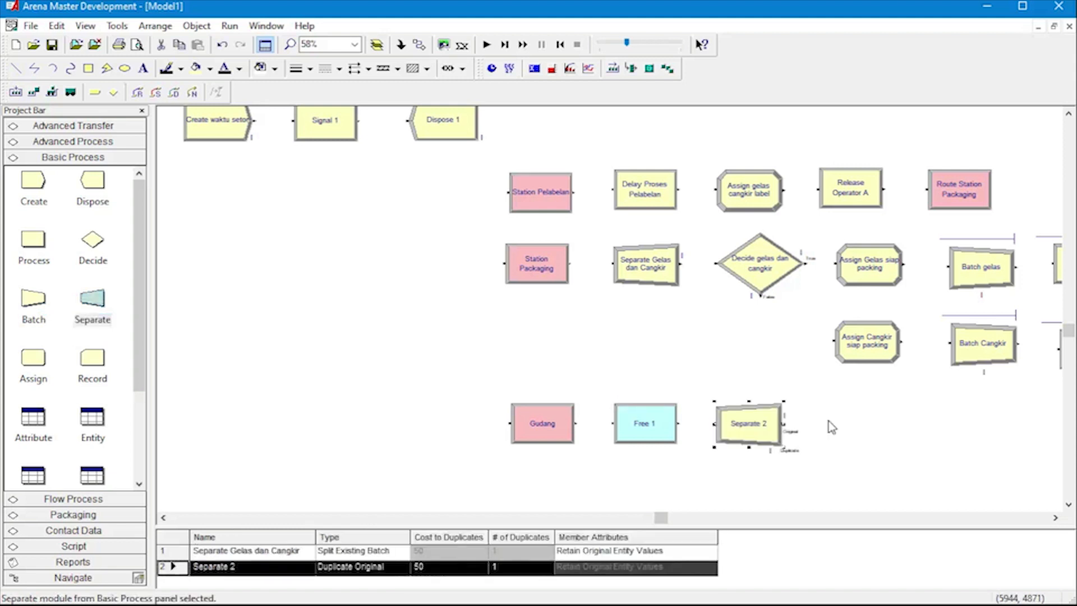
pyautogui.doubleClick(760, 431)
pyautogui.click(629, 237)
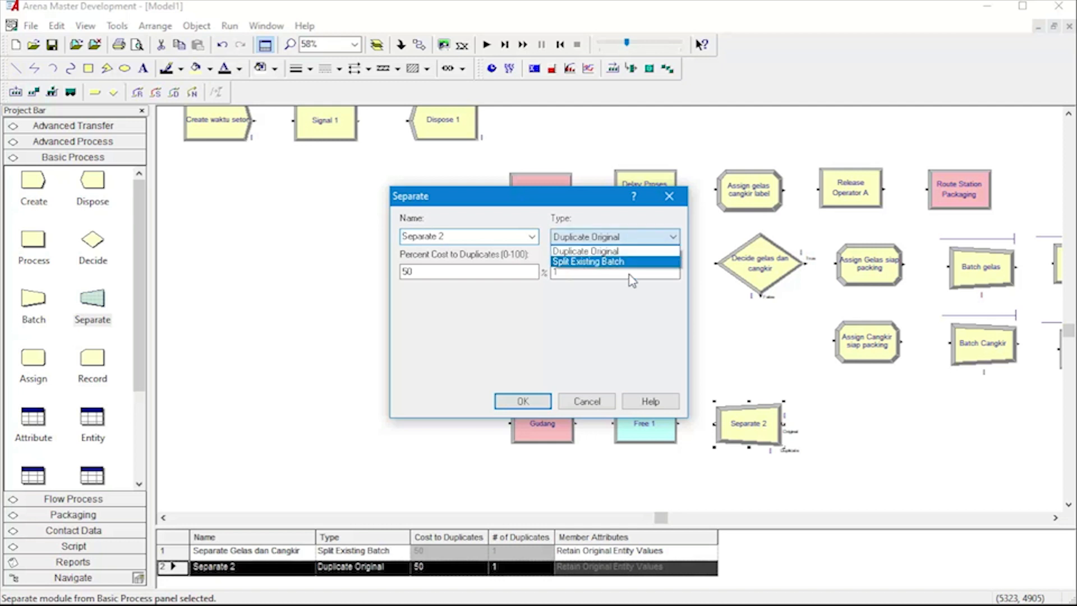
pyautogui.click(630, 262)
pyautogui.click(533, 401)
pyautogui.click(898, 425)
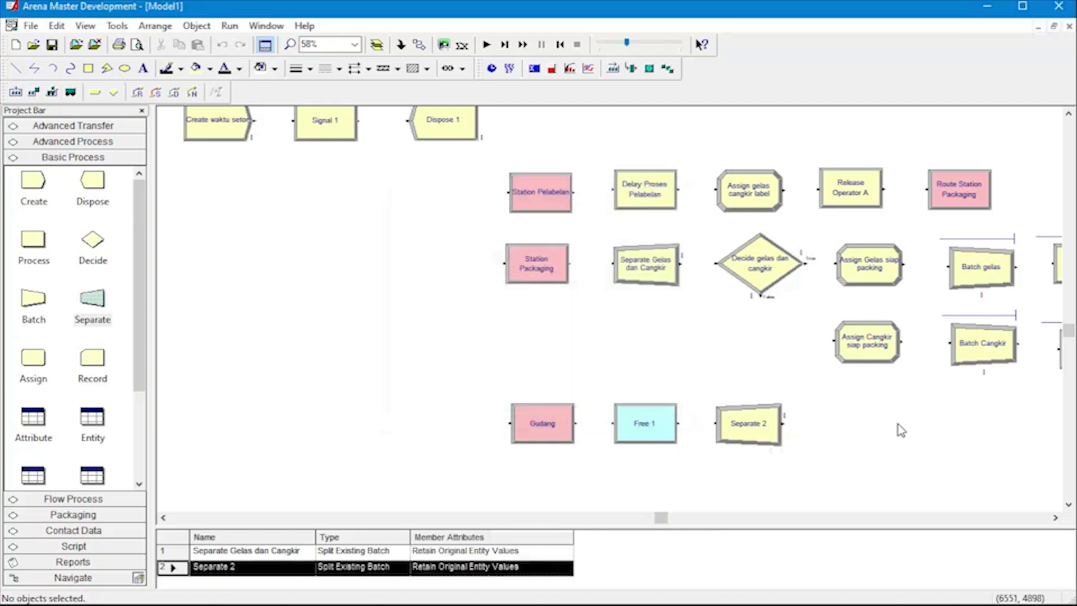
# - Rename the new Separate module after Free 1 "Separate gelas cangkir packaging" and accept its settings
pyautogui.doubleClick(776, 431)
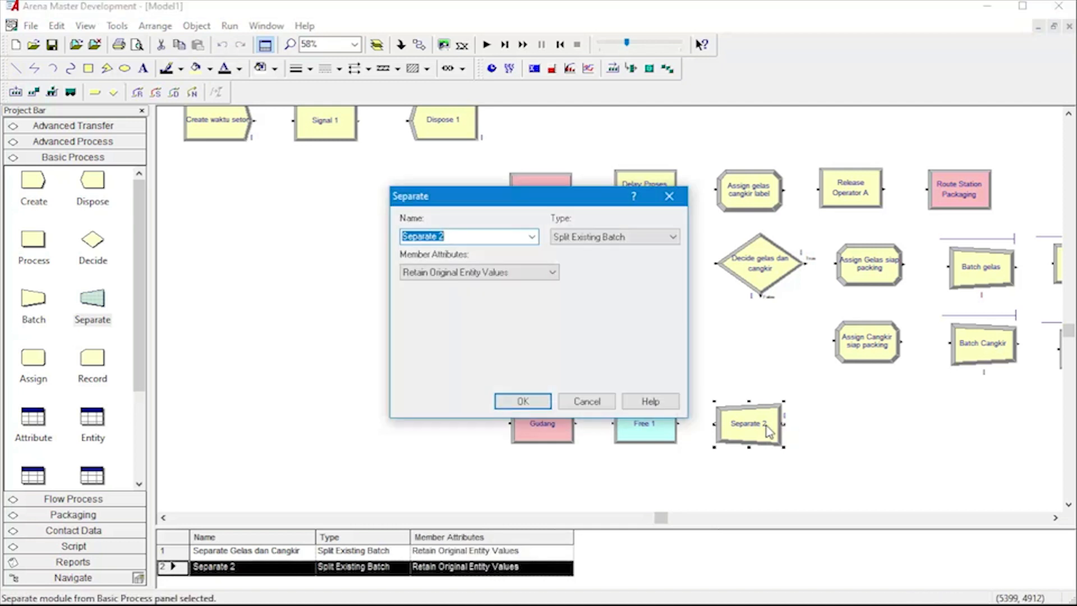
pyautogui.click(479, 236)
pyautogui.write('gelas cang')
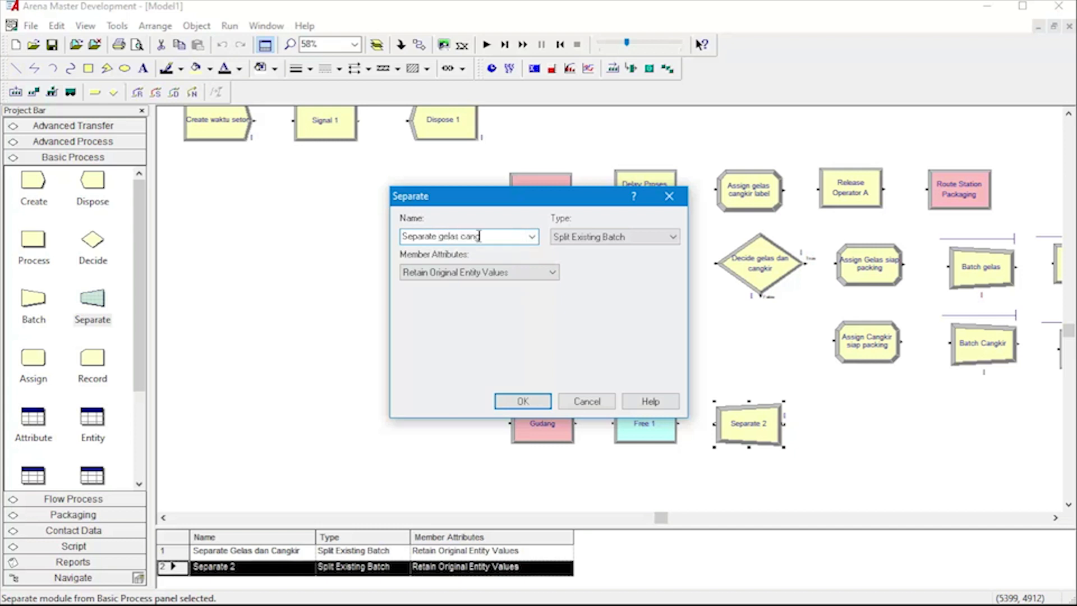
pyautogui.write('kir packaging')
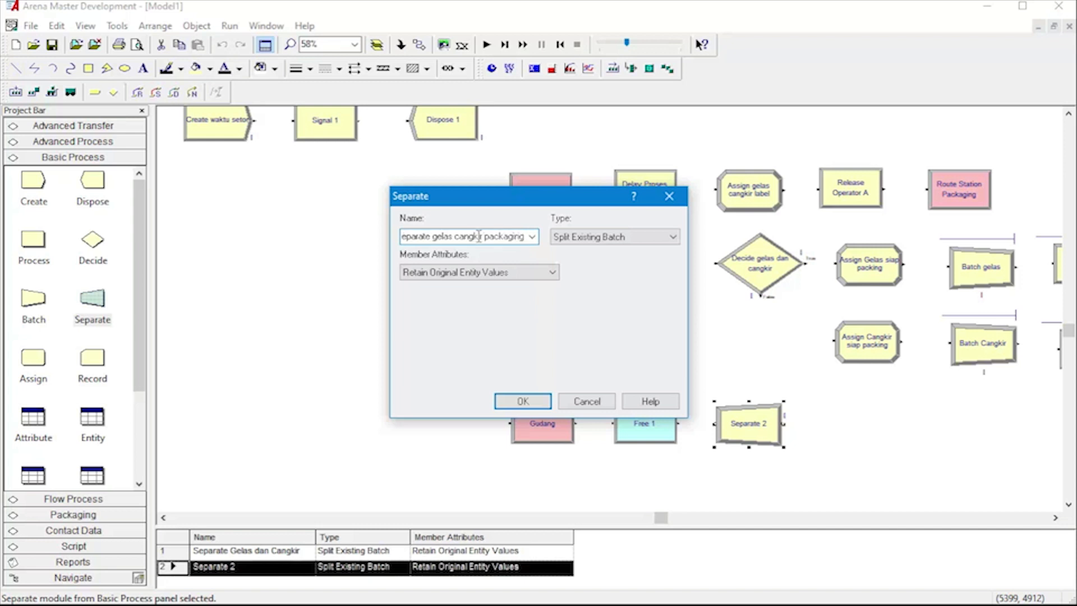
pyautogui.click(523, 401)
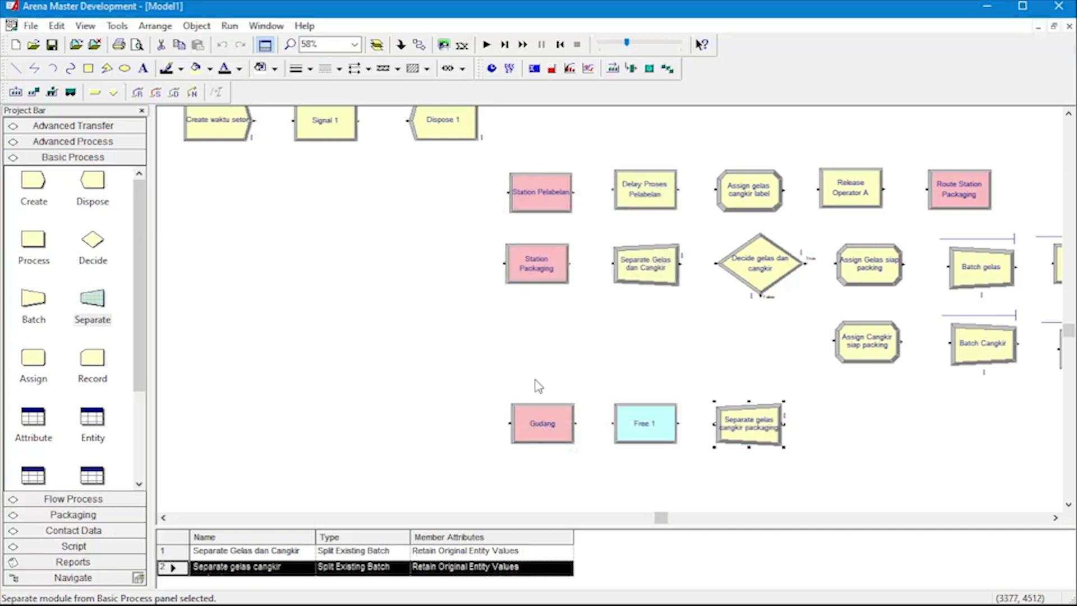
pyautogui.click(538, 379)
# - Place an Assign module after Separate gelas cangkir packaging and name it "Assign gelas cangkir packaging"
pyautogui.moveTo(34, 359); pyautogui.dragTo(824, 435)
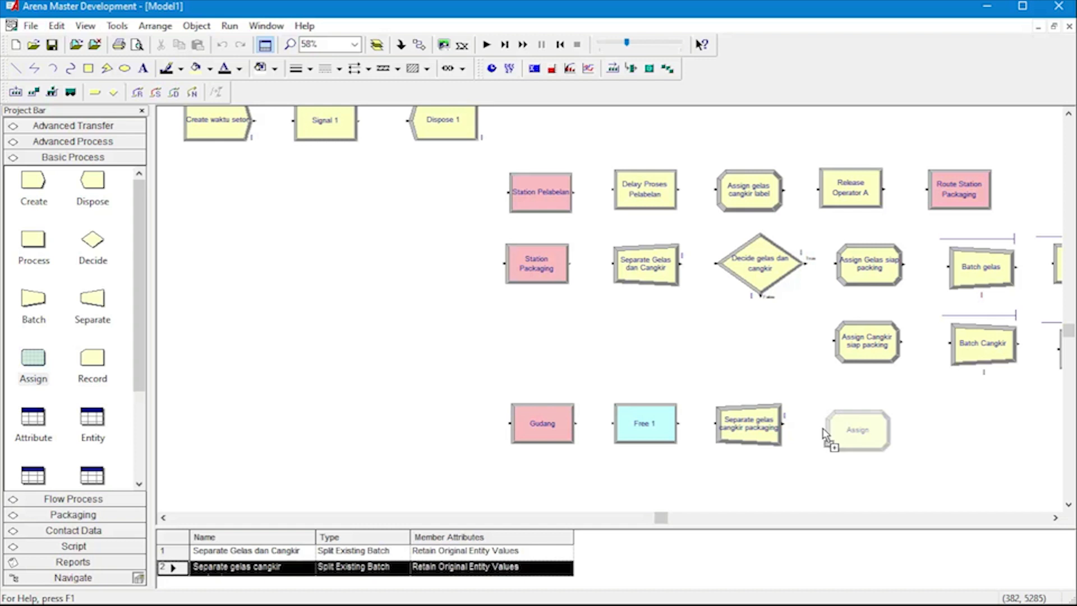
pyautogui.moveTo(824, 435); pyautogui.dragTo(825, 434)
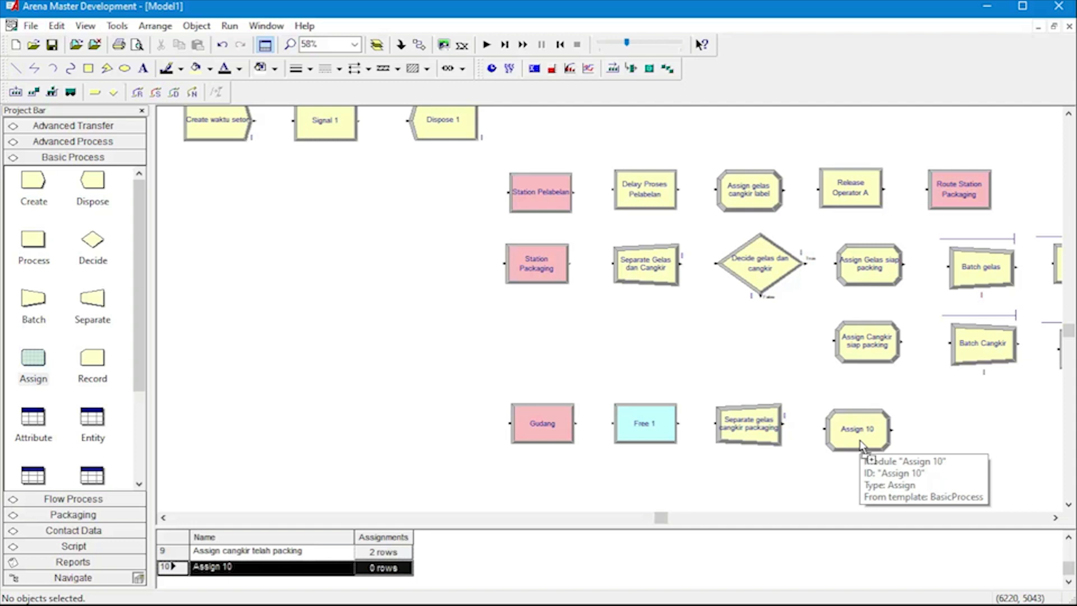
pyautogui.doubleClick(862, 447)
pyautogui.click(617, 292)
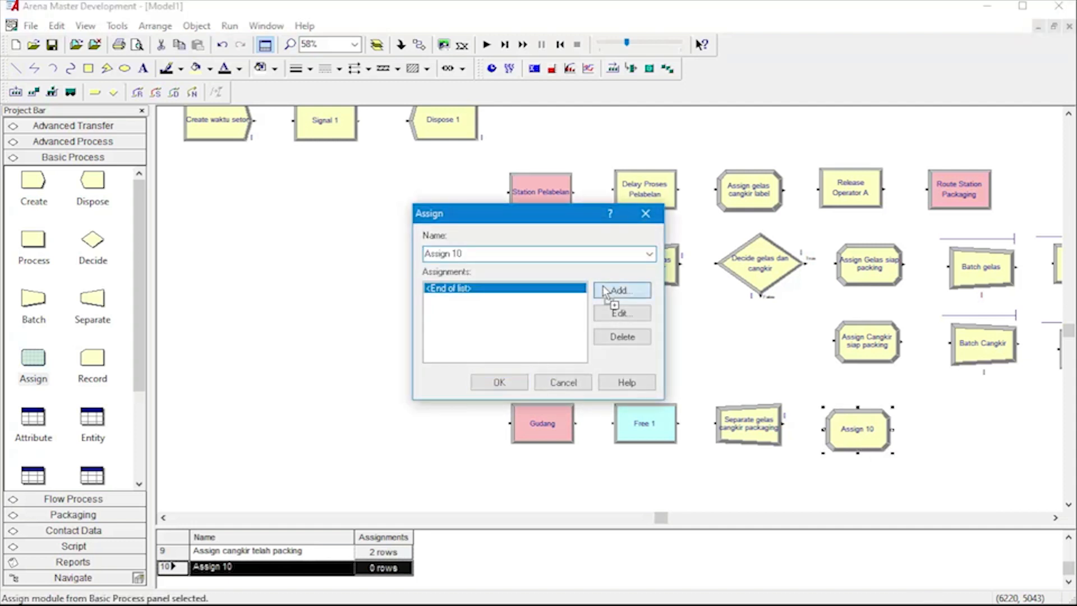
pyautogui.click(622, 351)
pyautogui.doubleClick(536, 250)
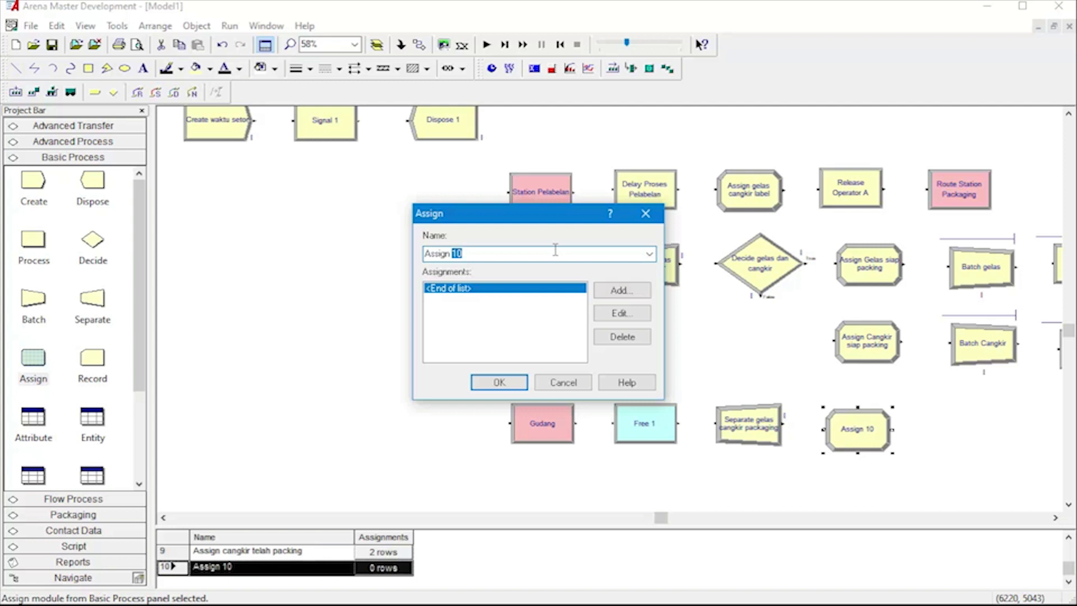
pyautogui.write('gelas cangkir packaging')
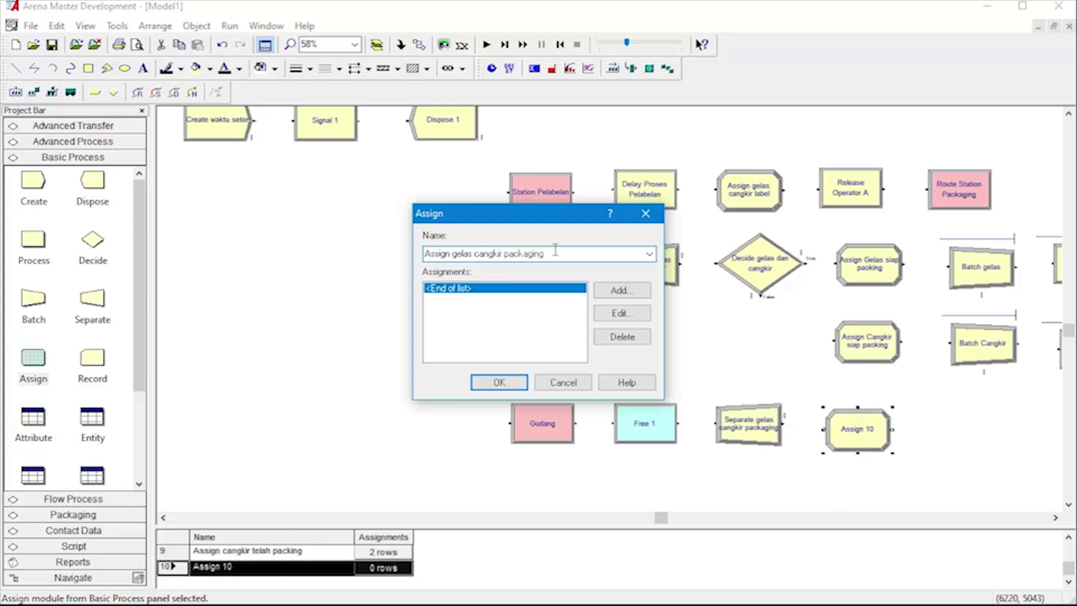
# - Add an Entity Type assignment with the value packing to the Assign module
pyautogui.click(627, 290)
pyautogui.click(439, 290)
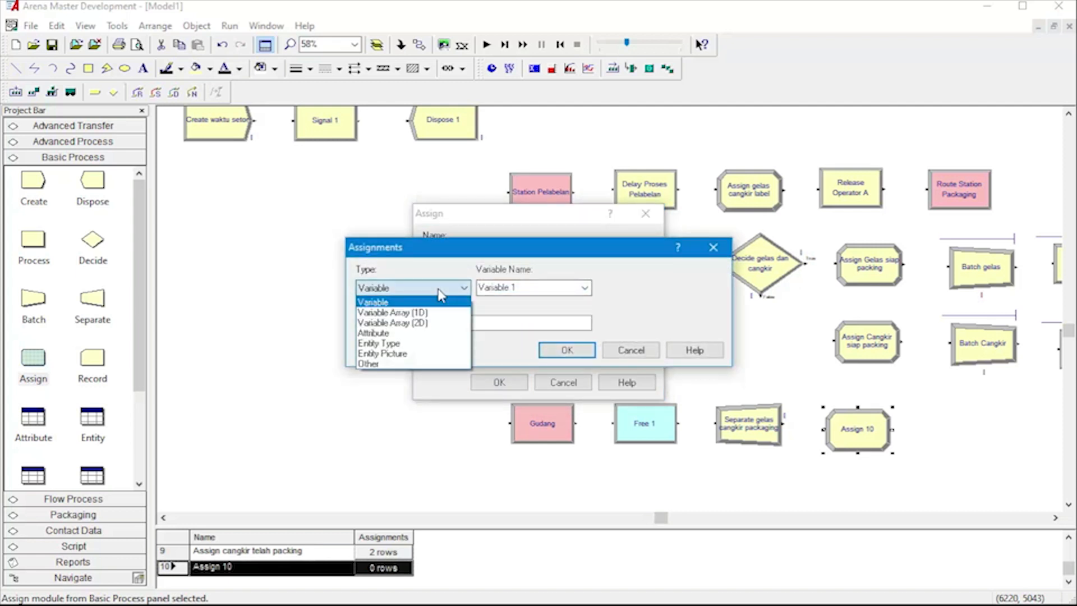
pyautogui.click(432, 344)
pyautogui.click(512, 290)
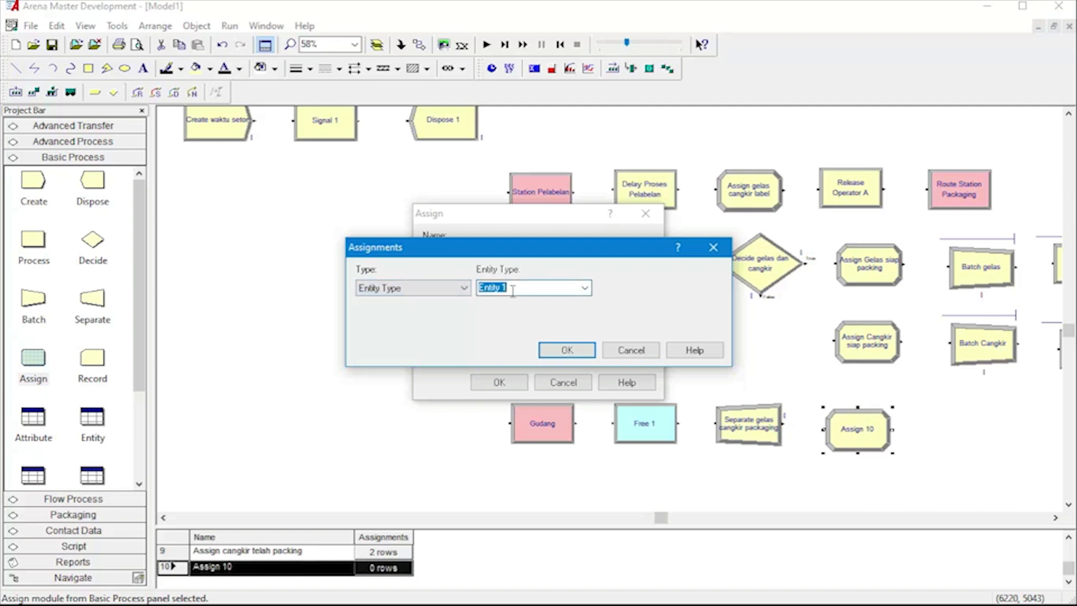
pyautogui.write('packing')
pyautogui.press('Return')
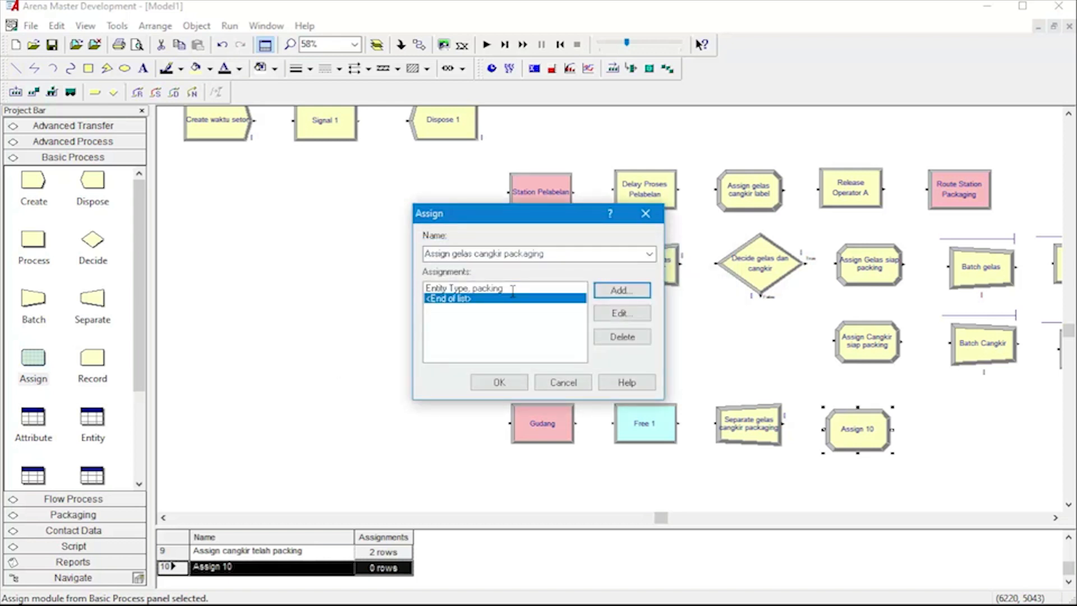
# - Add an Entity Picture assignment using Picture.Box to the Assign module
pyautogui.click(597, 292)
pyautogui.click(457, 288)
pyautogui.click(415, 353)
pyautogui.click(585, 289)
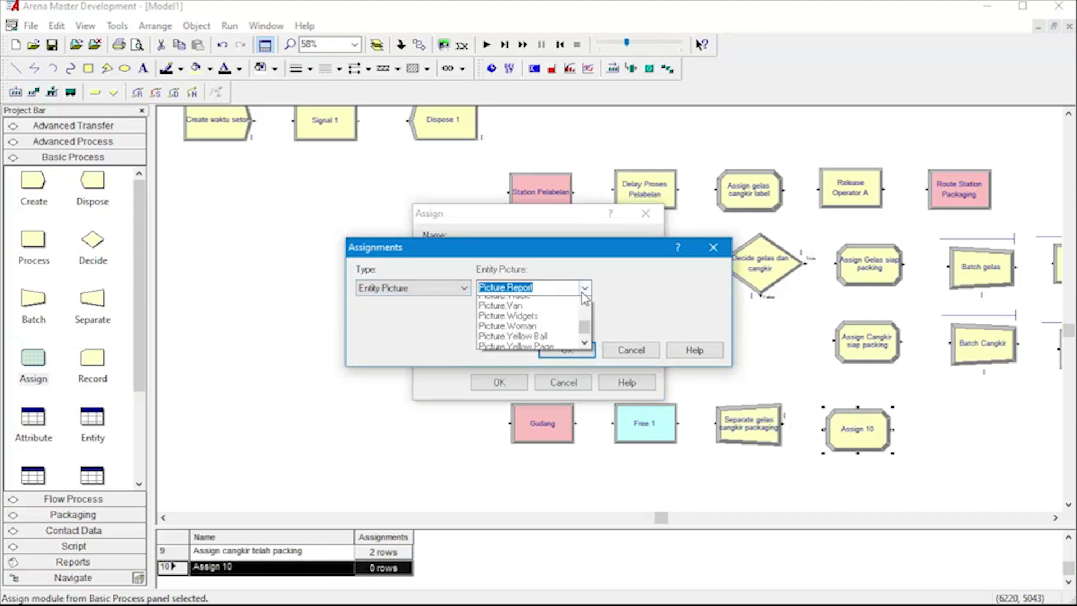
pyautogui.scroll(5, 558, 331)
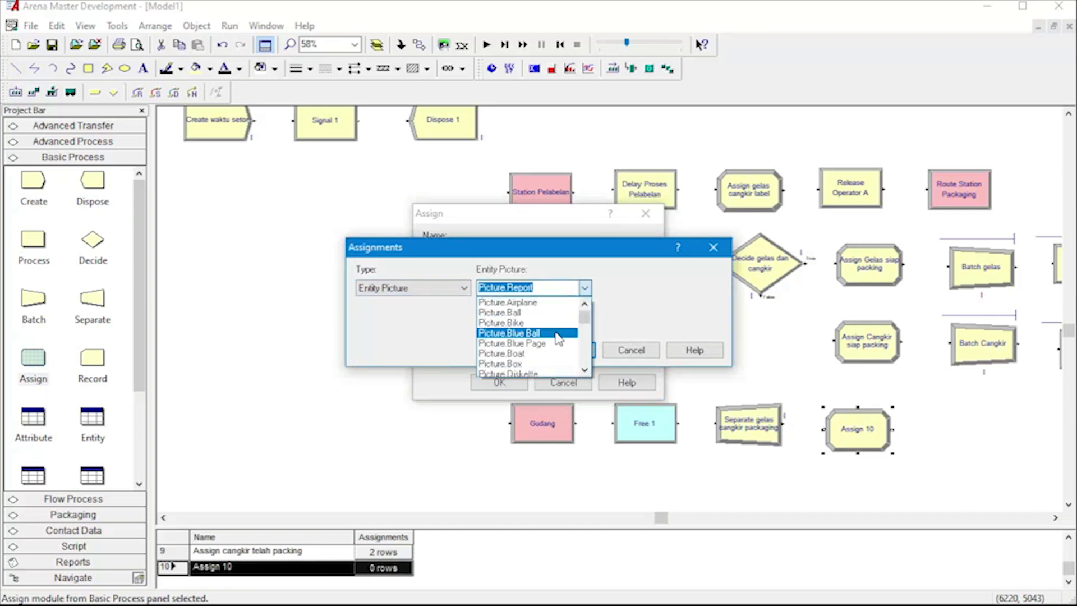
pyautogui.click(552, 353)
pyautogui.click(566, 350)
# - Add a Variable assignment named Keuntungan with the new value Keuntungan+1
pyautogui.click(623, 290)
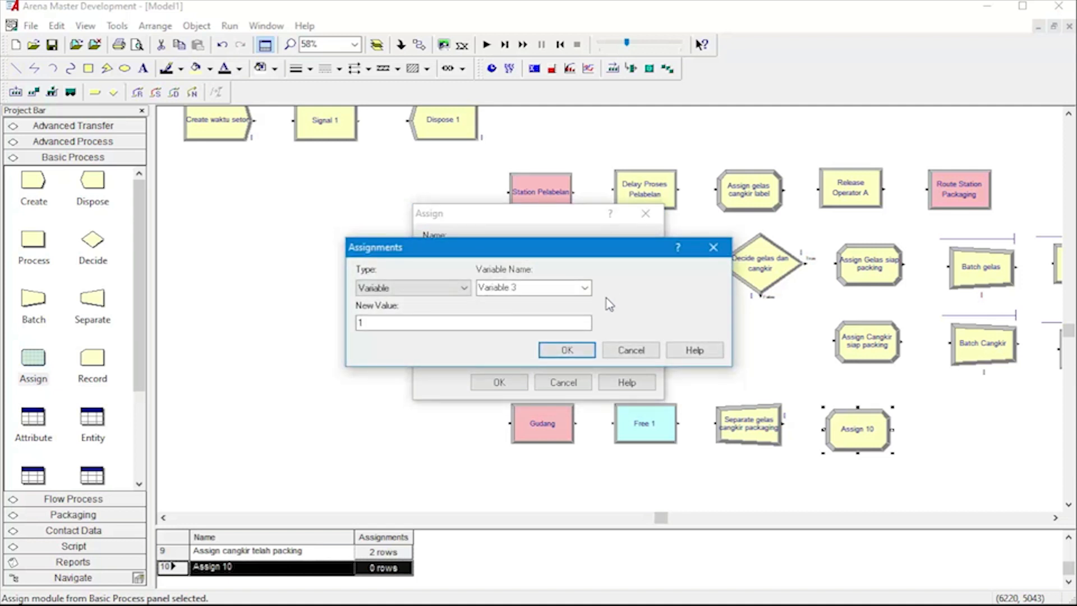
pyautogui.click(524, 291)
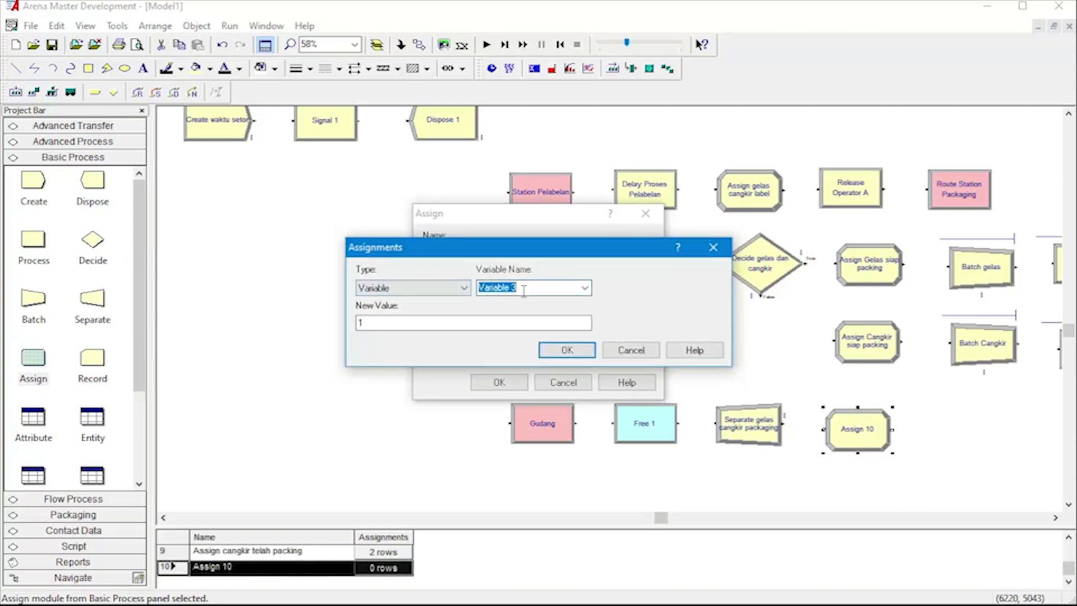
pyautogui.write('Keuntungan')
pyautogui.moveTo(529, 289); pyautogui.dragTo(391, 286)
pyautogui.hotkey('ctrl', 'c')
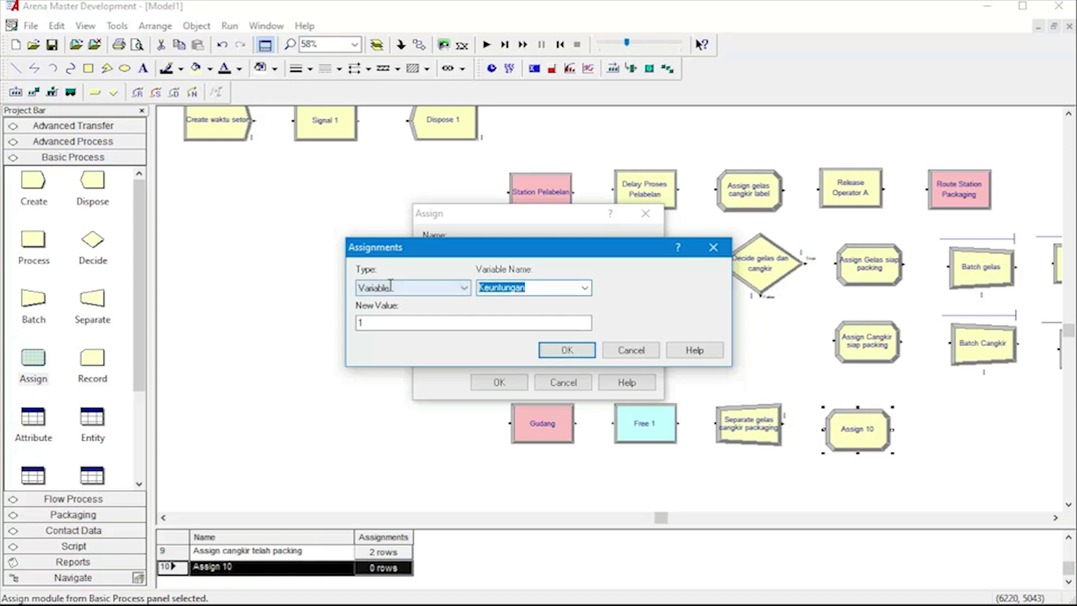
pyautogui.click(396, 325)
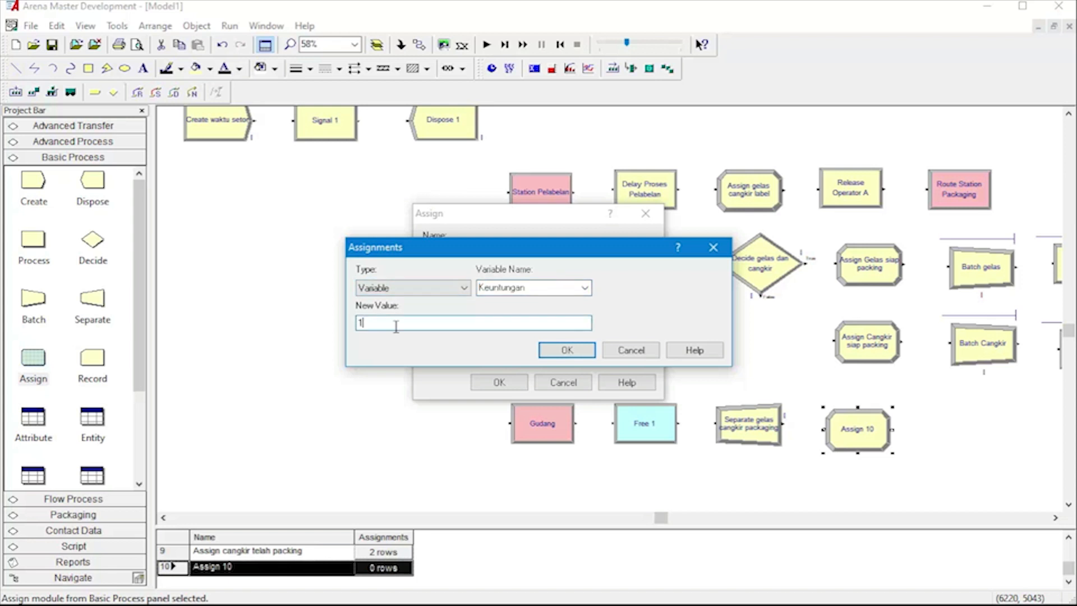
pyautogui.hotkey('ctrl', 'v')
pyautogui.write('+')
pyautogui.press('Return')
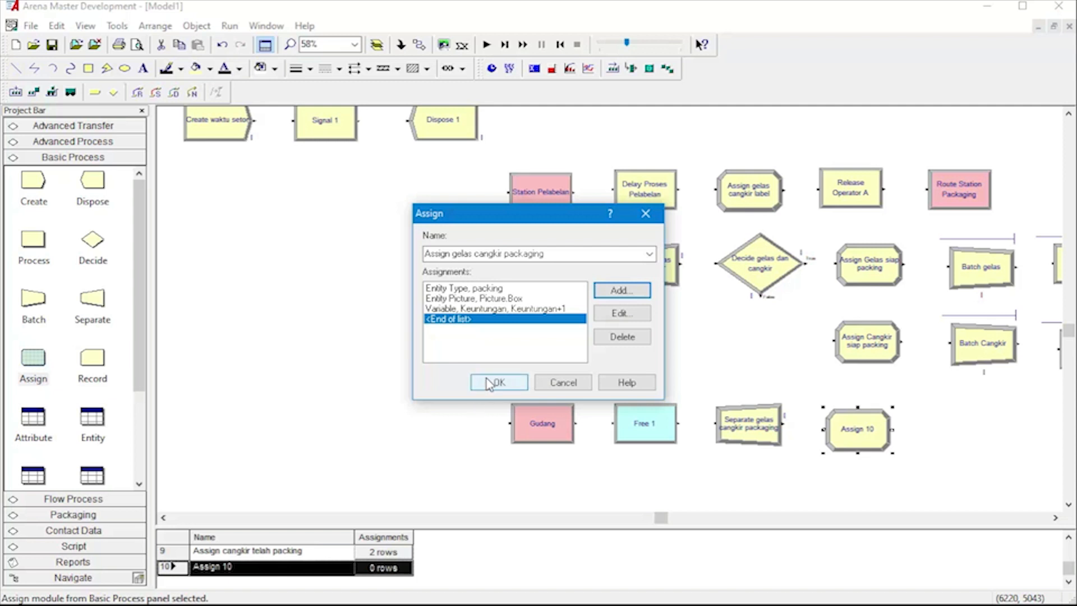
# - Set the Keuntungan assignment's new value to Keuntungan+10000 and accept the Assign module's settings
pyautogui.doubleClick(561, 309)
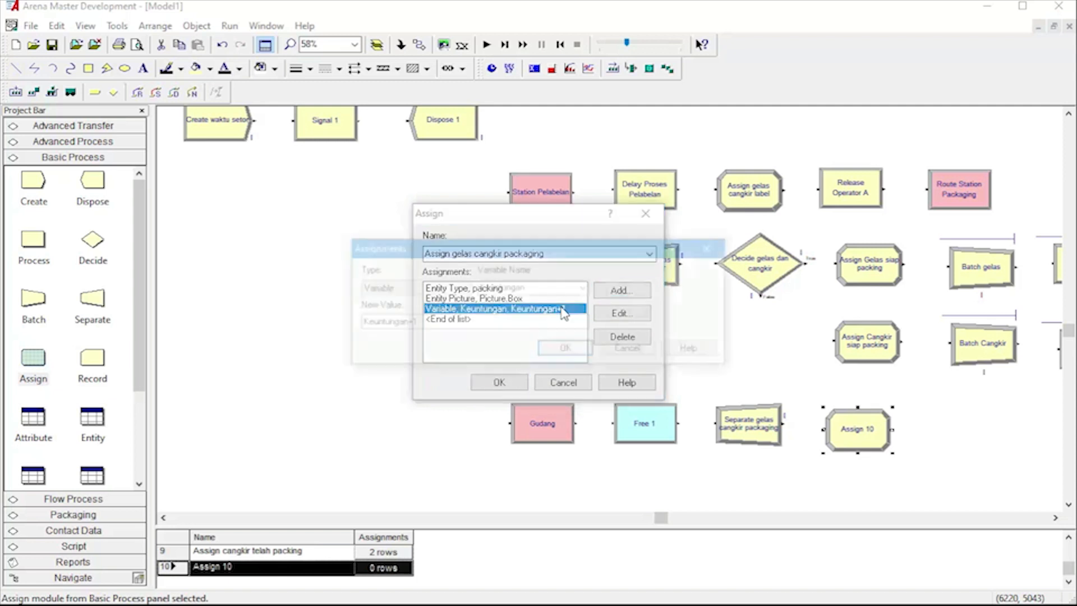
pyautogui.click(513, 318)
pyautogui.write('0000')
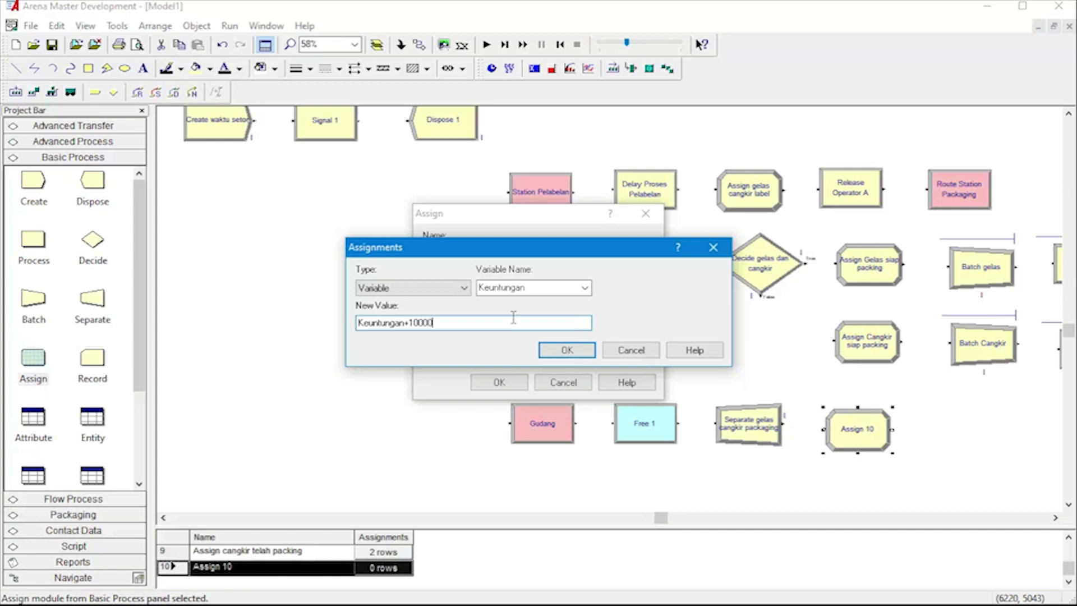
pyautogui.press('Return')
pyautogui.click(498, 382)
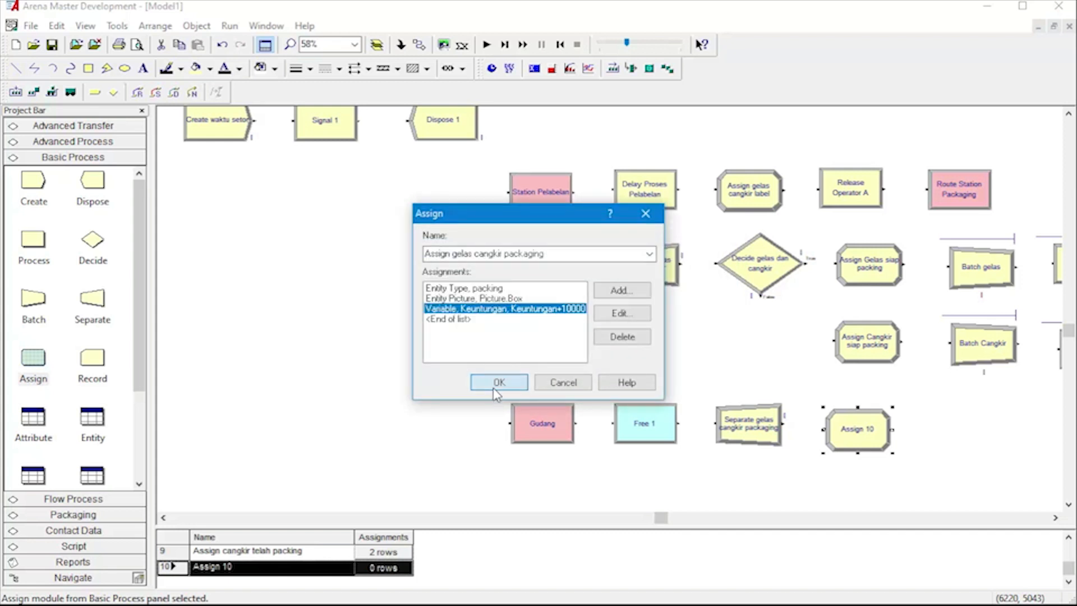
pyautogui.click(924, 399)
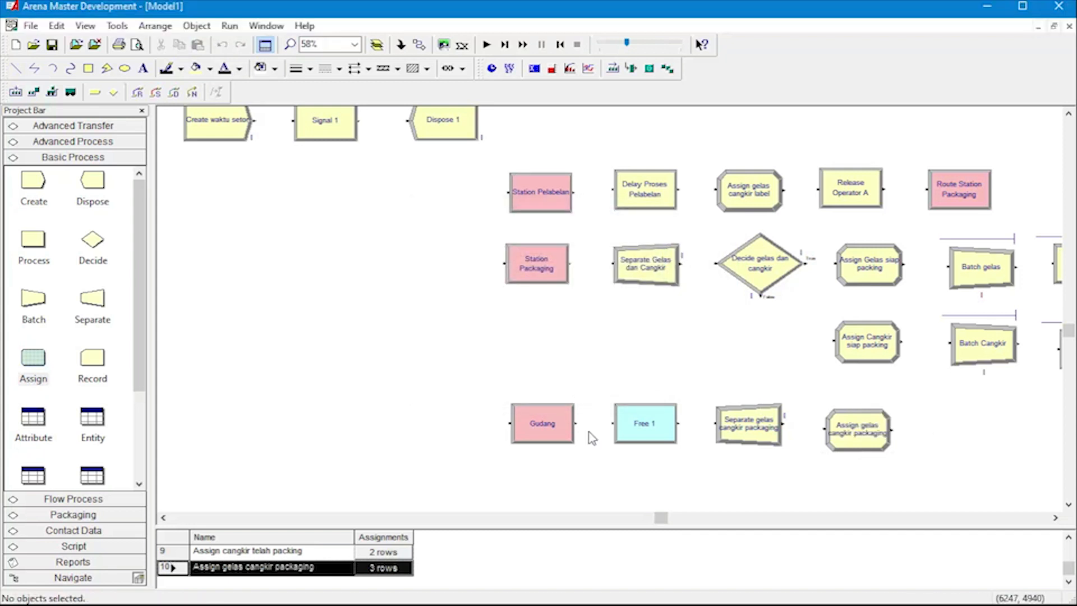
# - Place a Dispose module after Assign gelas cangkir packaging and name it "Dispose paket"
pyautogui.click(96, 192)
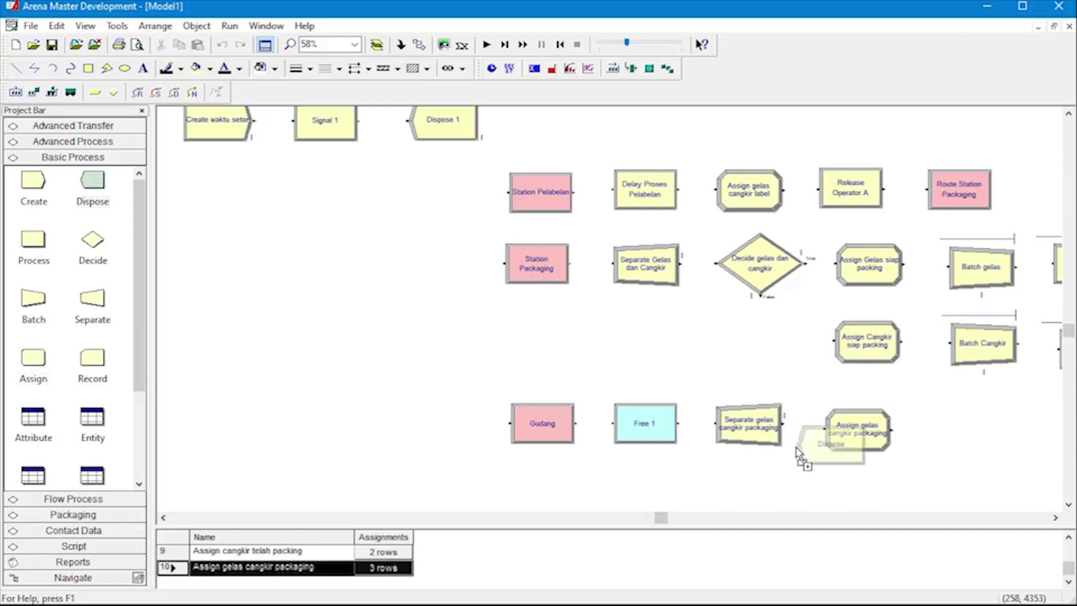
pyautogui.click(962, 432)
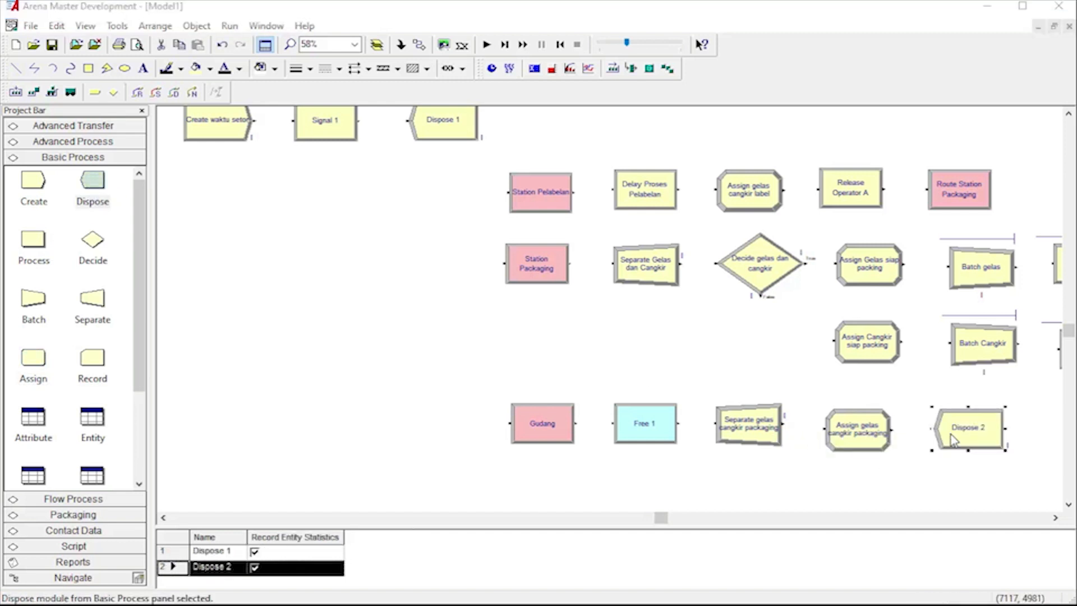
pyautogui.doubleClick(963, 432)
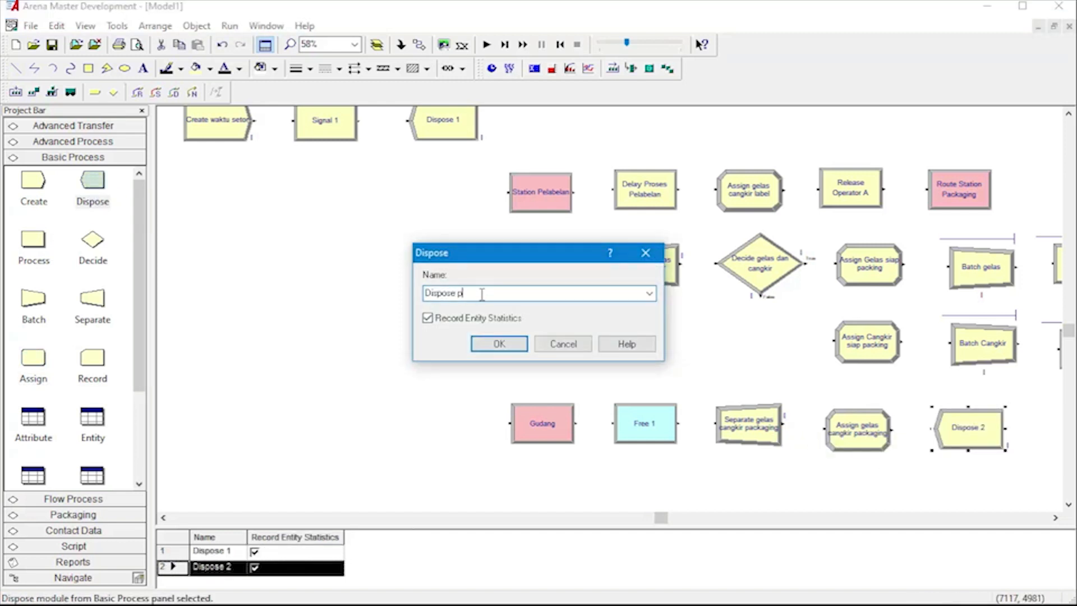
pyautogui.press('BackSpace')
pyautogui.press('BackSpace')
pyautogui.press('Return')
pyautogui.click(447, 318)
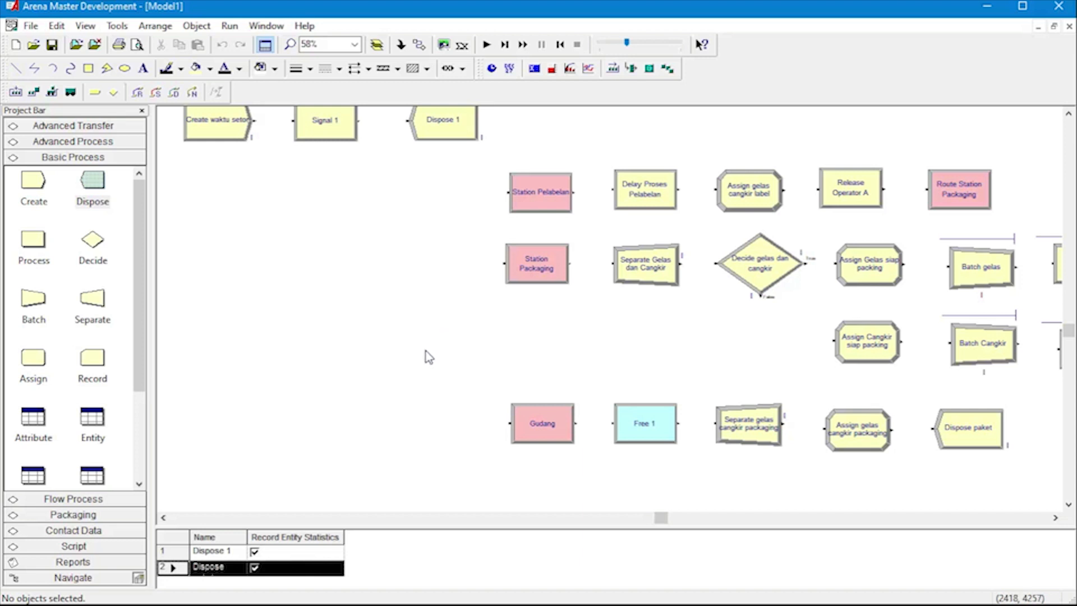
# - Place a Create module in the empty area below and to the left of the Gudang row
pyautogui.scroll(-2, 409, 351)
pyautogui.moveTo(35, 190); pyautogui.dragTo(337, 387)
pyautogui.scroll(2, 305, 389)
pyautogui.moveTo(325, 432); pyautogui.dragTo(212, 485)
pyautogui.scroll(-3, 251, 381)
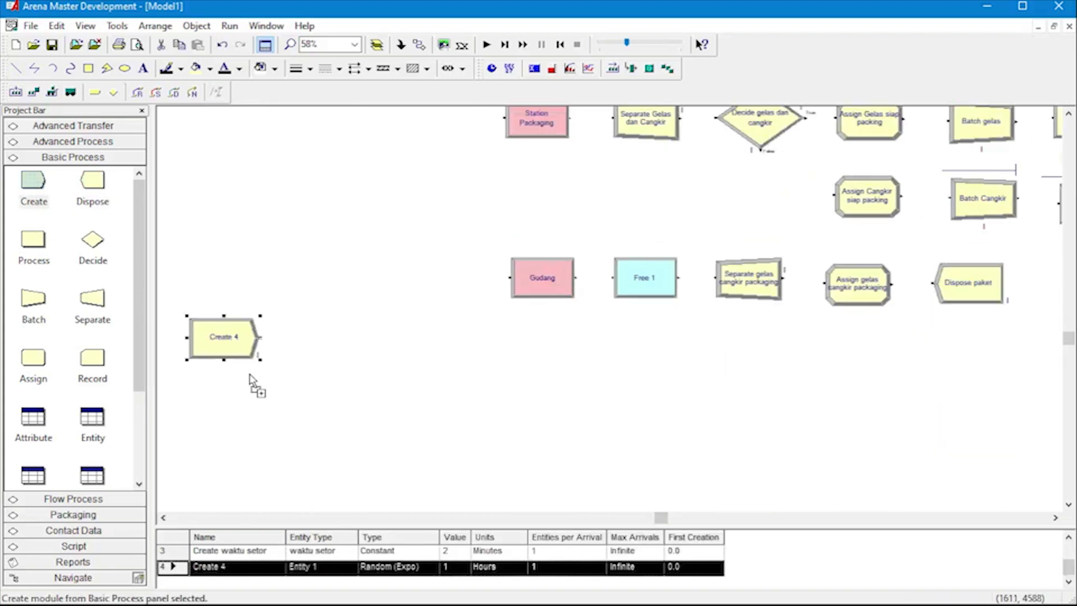
pyautogui.moveTo(232, 351); pyautogui.dragTo(247, 355)
pyautogui.click(303, 349)
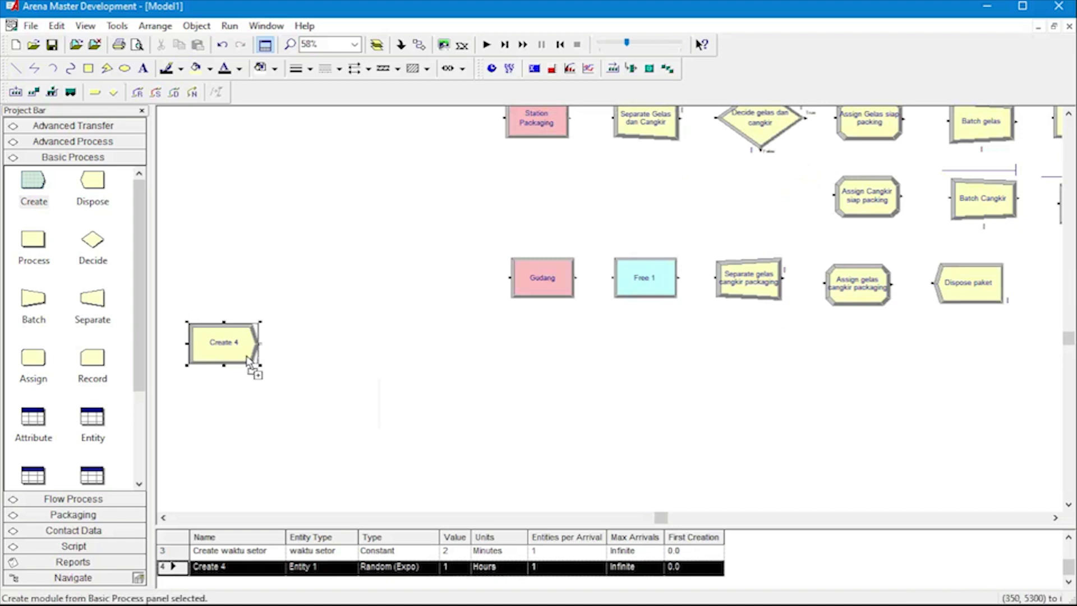
# - Name the new Create module "Perhitungan Keuntungan"
pyautogui.doubleClick(249, 361)
pyautogui.click(468, 262)
pyautogui.press('BackSpace')
pyautogui.press('BackSpace')
pyautogui.press('BackSpace')
pyautogui.press('BackSpace')
pyautogui.press('BackSpace')
pyautogui.press('BackSpace')
pyautogui.press('BackSpace')
pyautogui.press('BackSpace')
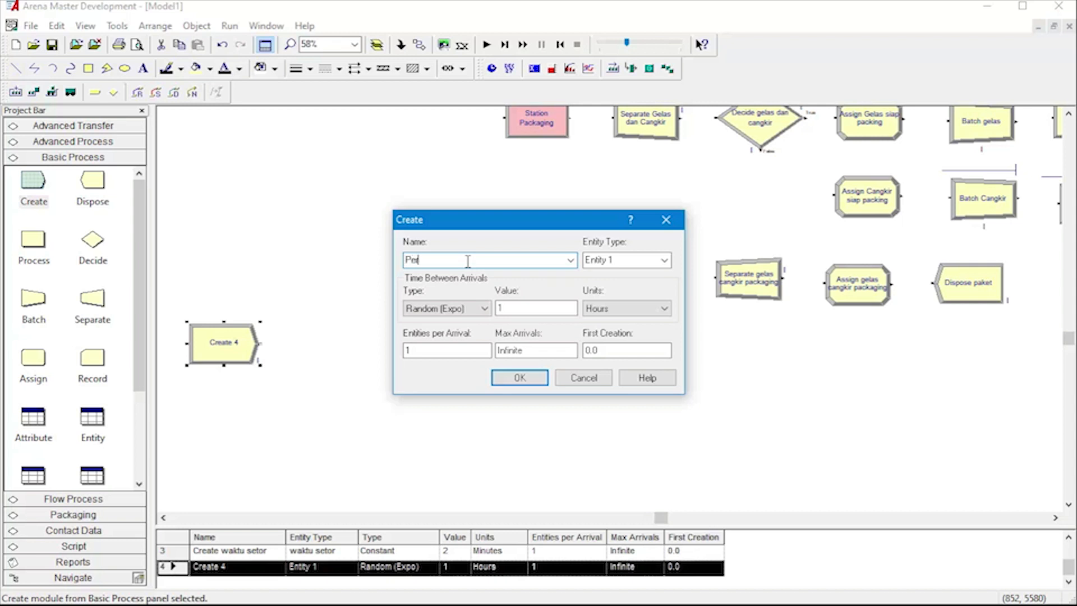
pyautogui.write('Perhitungan Keuntungan')
# - Set the Create module's entity type to Perhitungan, max arrivals to 1 and first creation to Tfin, and accept the settings
pyautogui.click(613, 260)
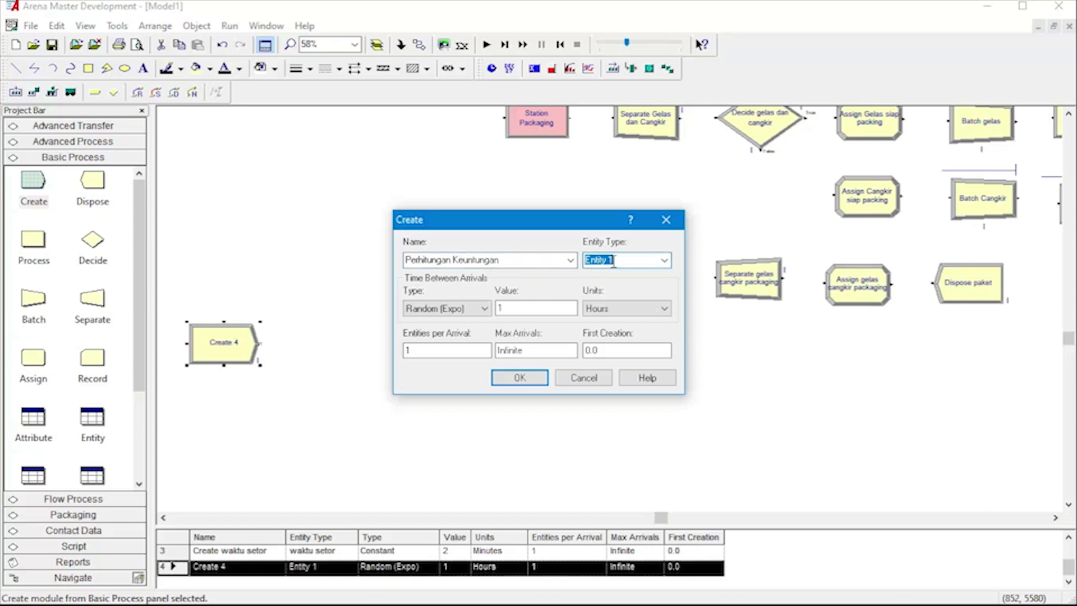
pyautogui.write('Perhitungan')
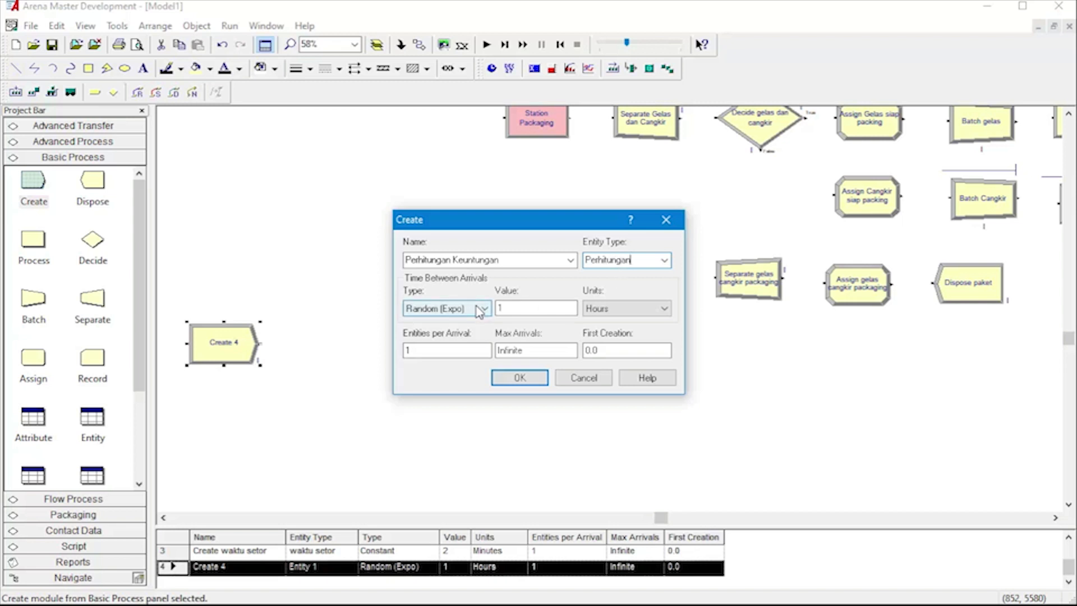
pyautogui.moveTo(534, 353); pyautogui.dragTo(481, 353)
pyautogui.write('1')
pyautogui.press('Tab')
pyautogui.write('1')
pyautogui.press('Return')
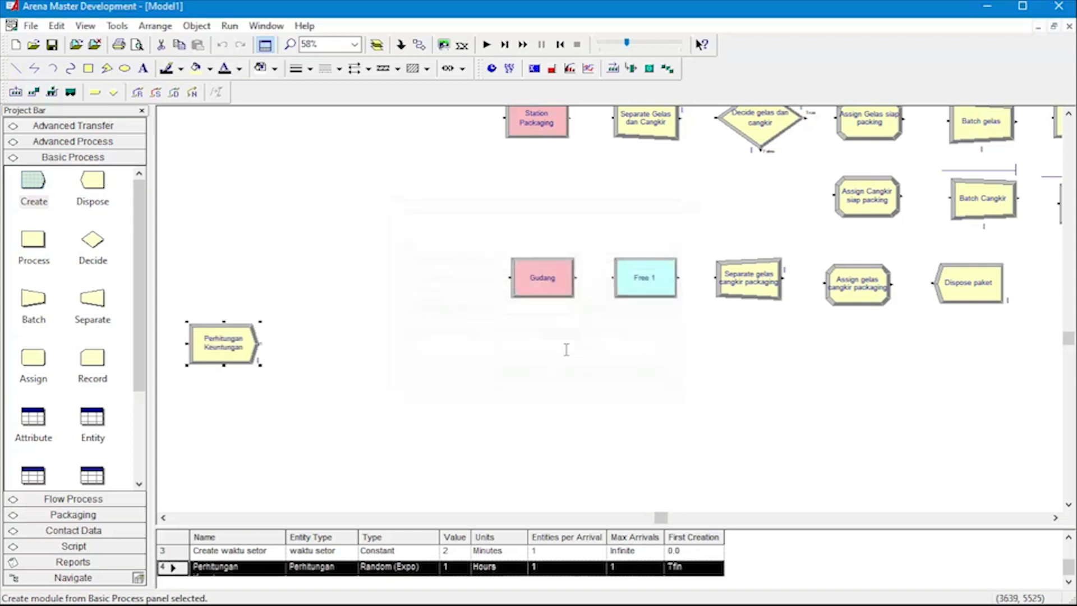
pyautogui.click(442, 377)
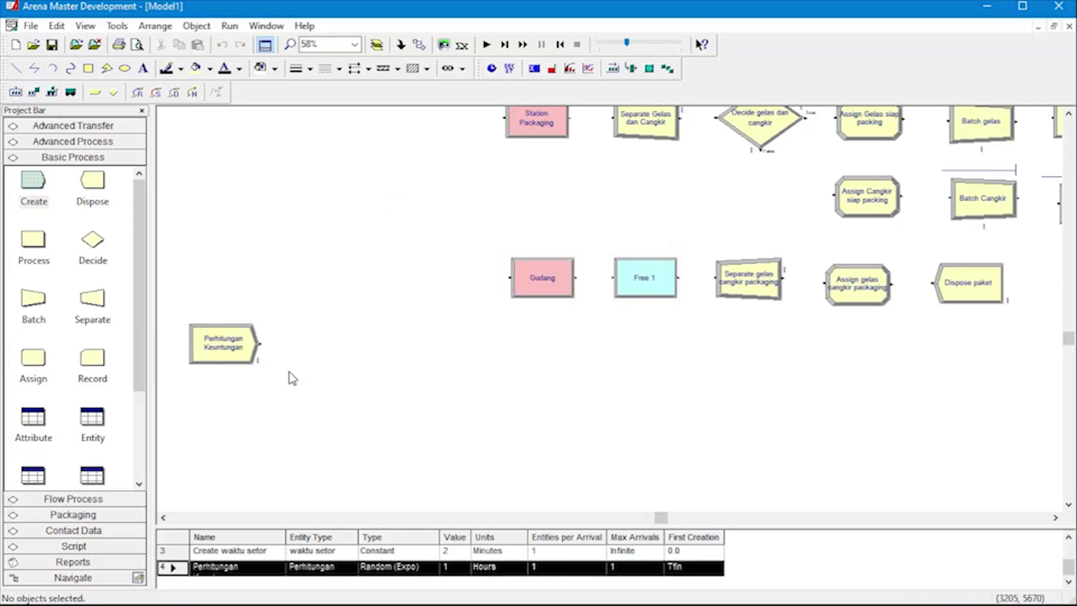
# - Place an Assign module after the Perhitungan Keuntungan Create module and name it "Assign Netprofit"
pyautogui.moveTo(34, 359); pyautogui.dragTo(312, 354)
pyautogui.doubleClick(335, 345)
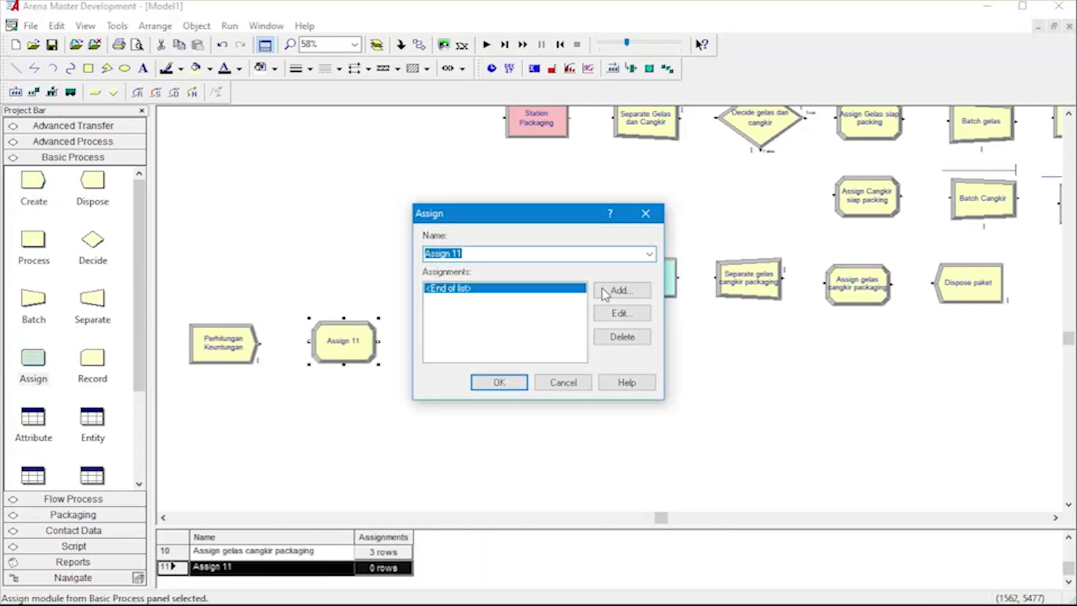
pyautogui.click(565, 254)
pyautogui.write('Netprofit')
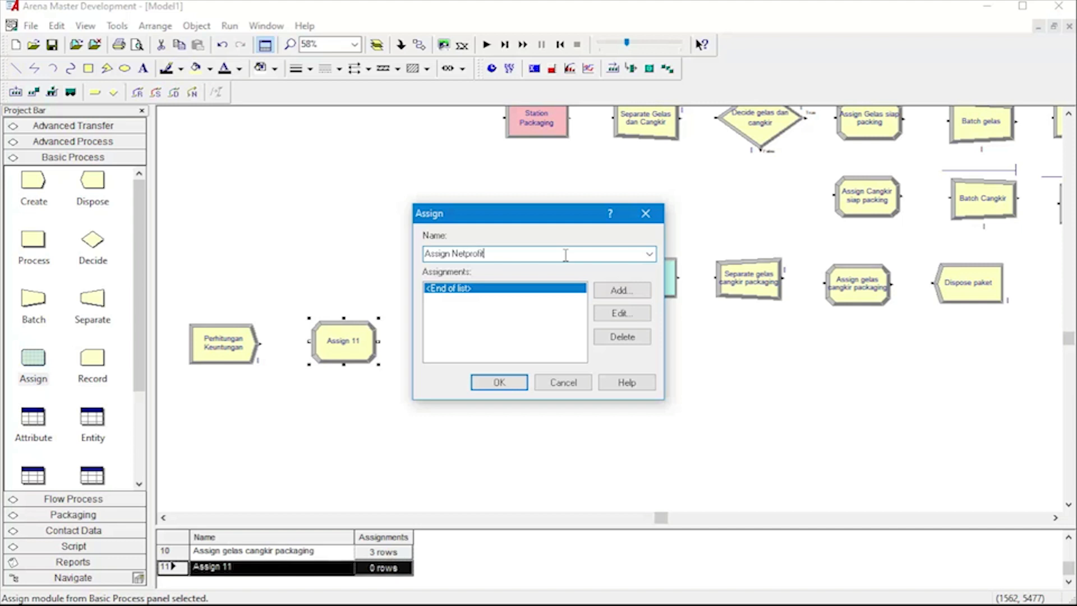
# - Add a Variable-type assignment for the variable NetProfit to the Assign Netprofit module
pyautogui.click(617, 292)
pyautogui.click(532, 289)
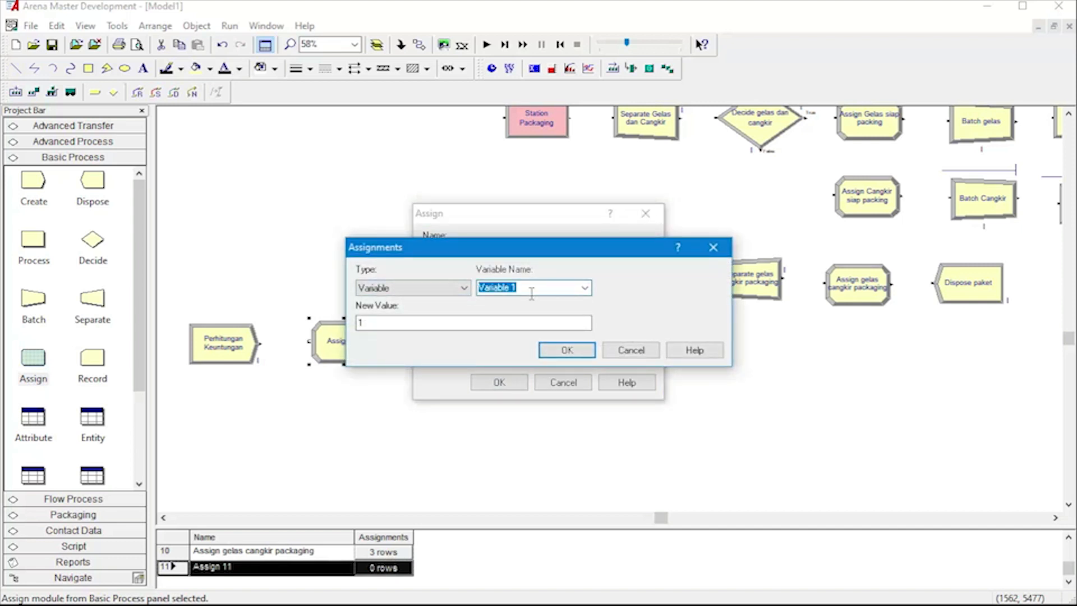
pyautogui.write('NetProfit')
# - Set the NetProfit assignment's new value to Keuntungan-total.systemcost and accept the Assign module's settings
pyautogui.doubleClick(569, 327)
pyautogui.press('BackSpace')
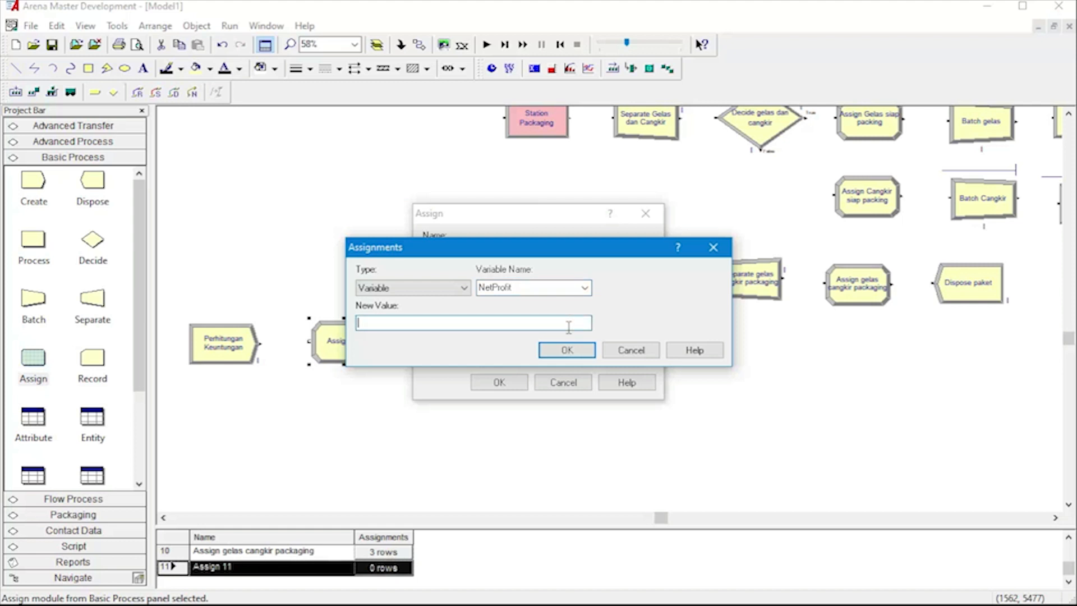
pyautogui.write('Keuntungan')
pyautogui.write('-syst')
pyautogui.press('BackSpace')
pyautogui.press('BackSpace')
pyautogui.press('BackSpace')
pyautogui.press('BackSpace')
pyautogui.press('BackSpace')
pyautogui.write('ystemcost')
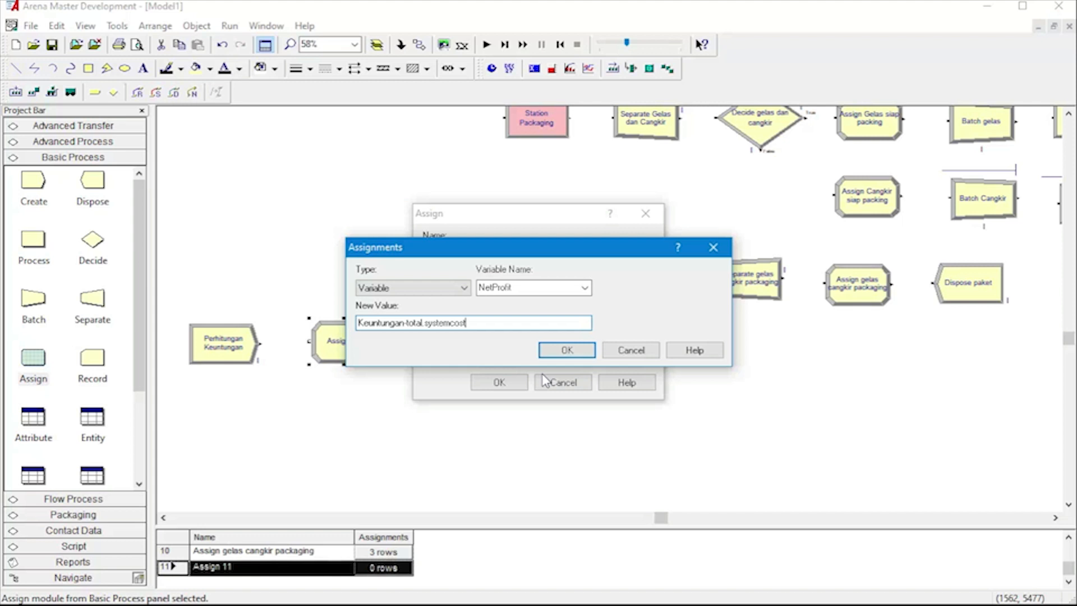
pyautogui.click(566, 350)
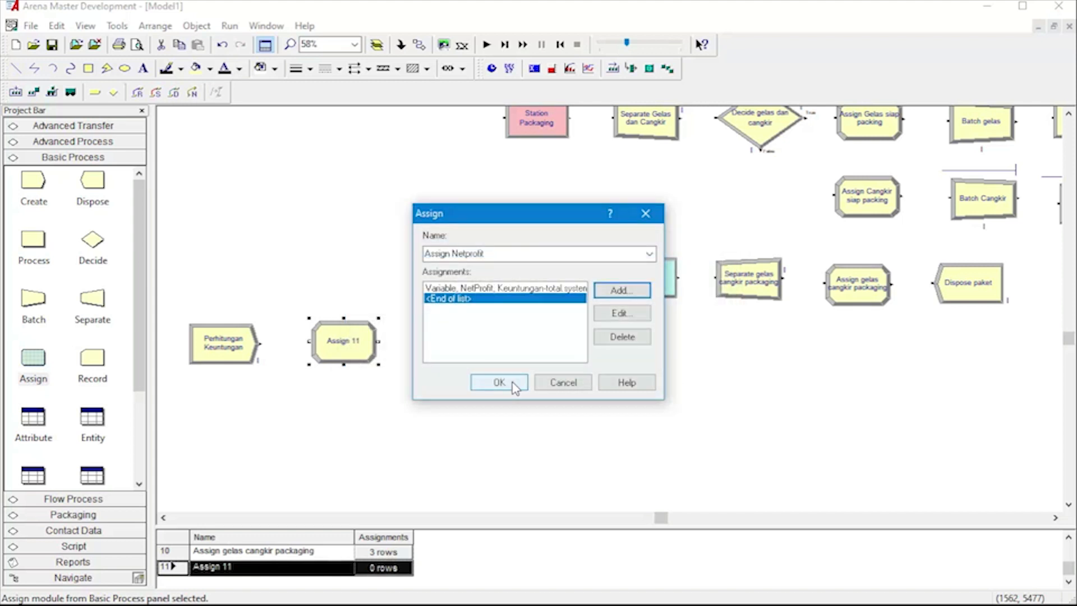
pyautogui.click(513, 387)
# - Place a Record module after Assign Netprofit and set its recorded value to NetProfit
pyautogui.moveTo(93, 357); pyautogui.dragTo(416, 341)
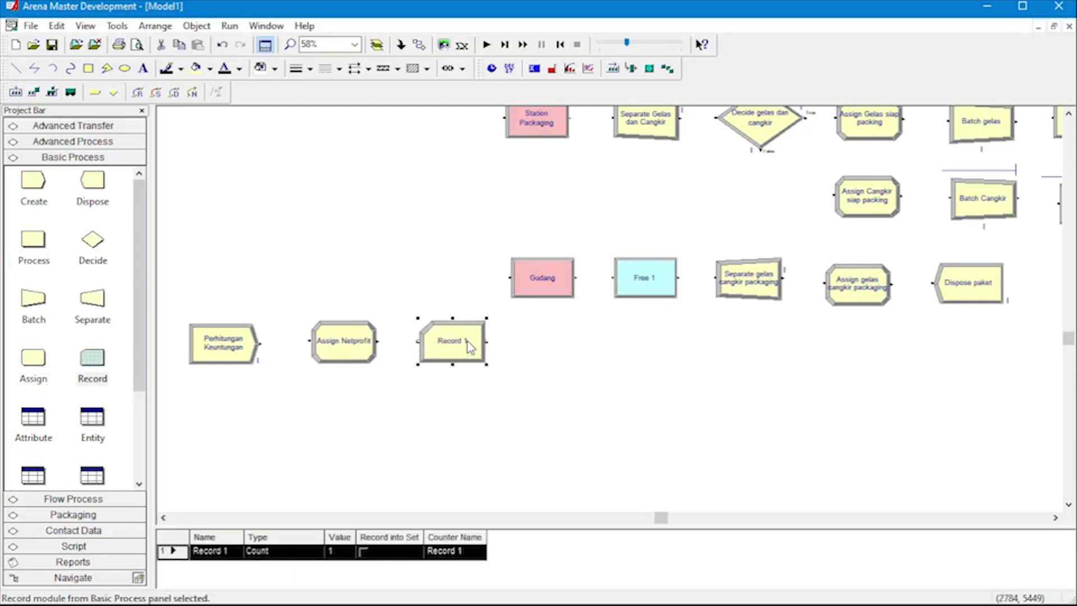
pyautogui.doubleClick(469, 344)
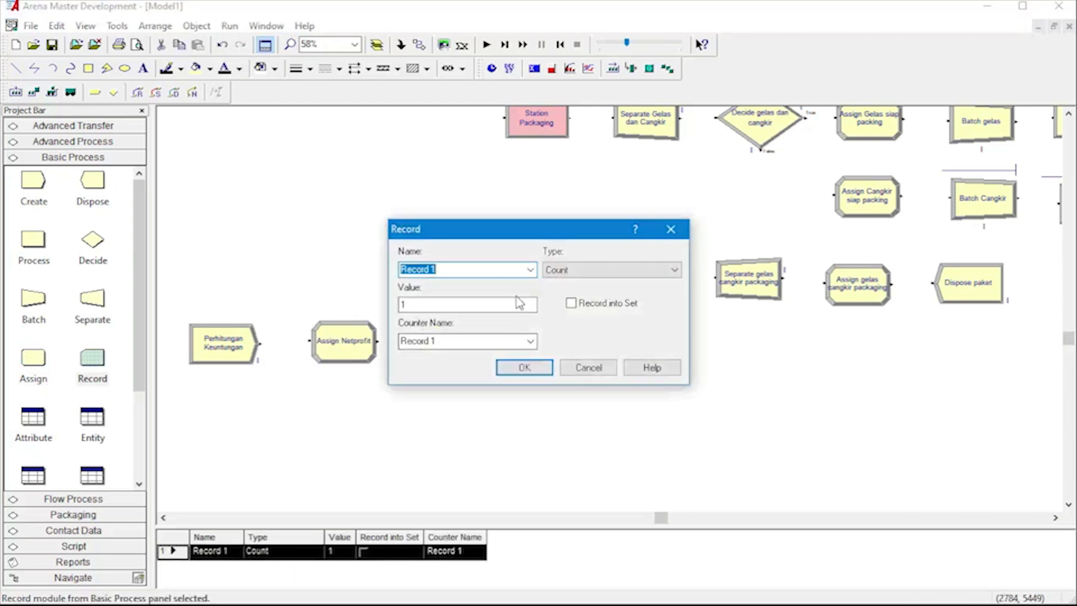
pyautogui.click(487, 306)
pyautogui.press('Return')
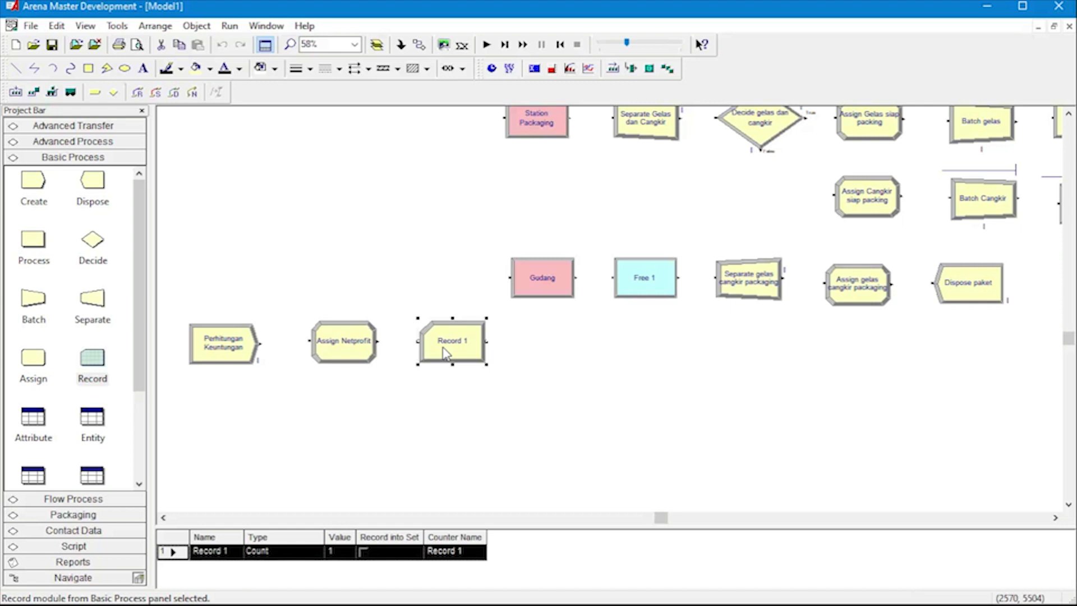
pyautogui.doubleClick(461, 332)
pyautogui.write('NetProfit')
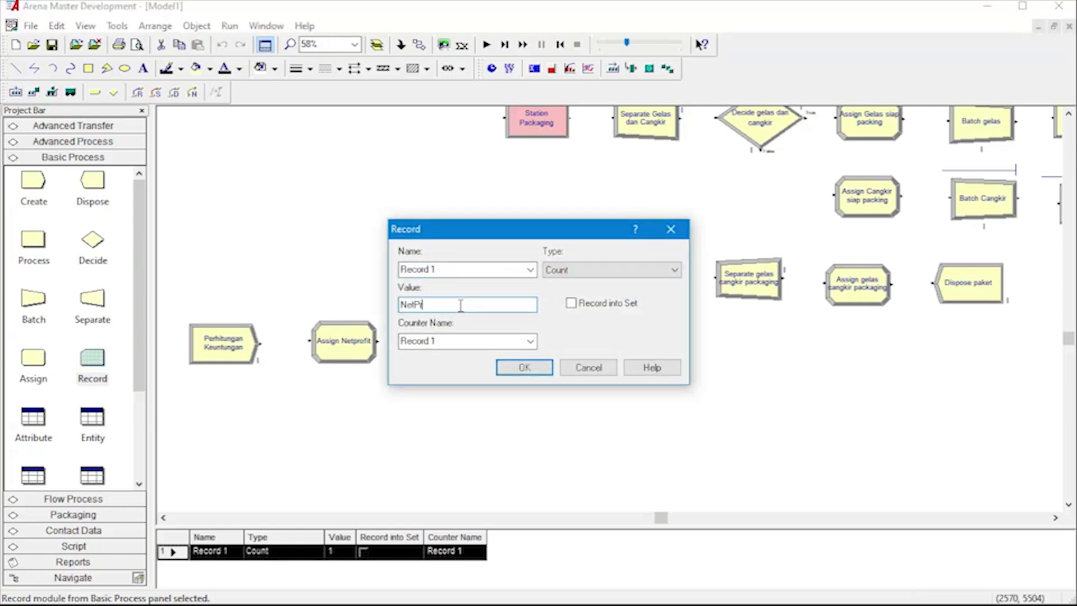
# - Name the Record module "Record Keuntungan harian" and accept its settings
pyautogui.click(463, 270)
pyautogui.click(462, 271)
pyautogui.press('BackSpace')
pyautogui.press('BackSpace')
pyautogui.press('Return')
pyautogui.doubleClick(452, 341)
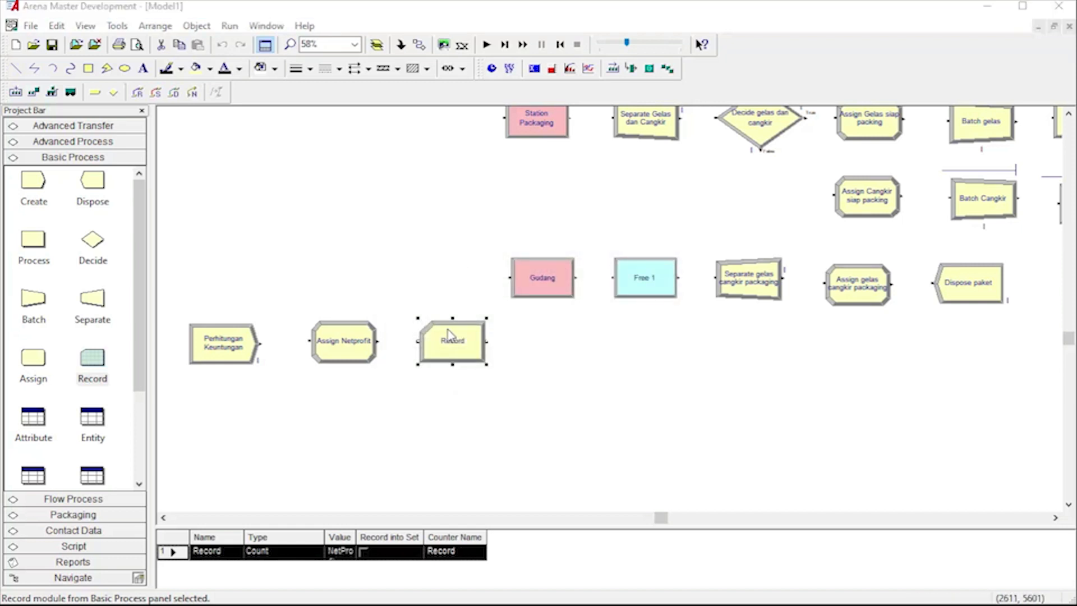
pyautogui.write('k')
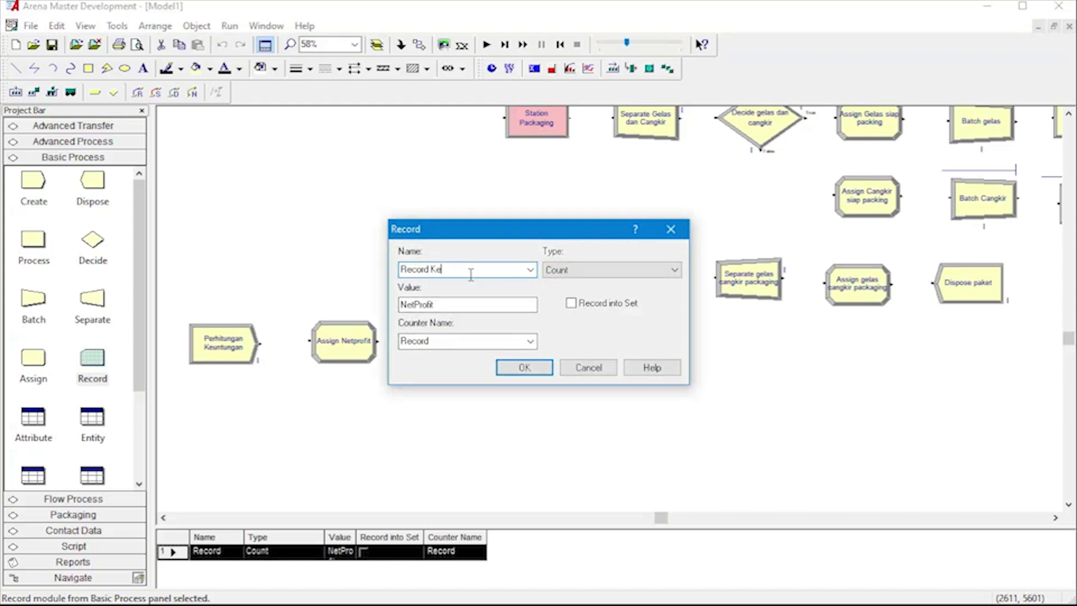
pyautogui.write('euntungan harian')
pyautogui.press('Return')
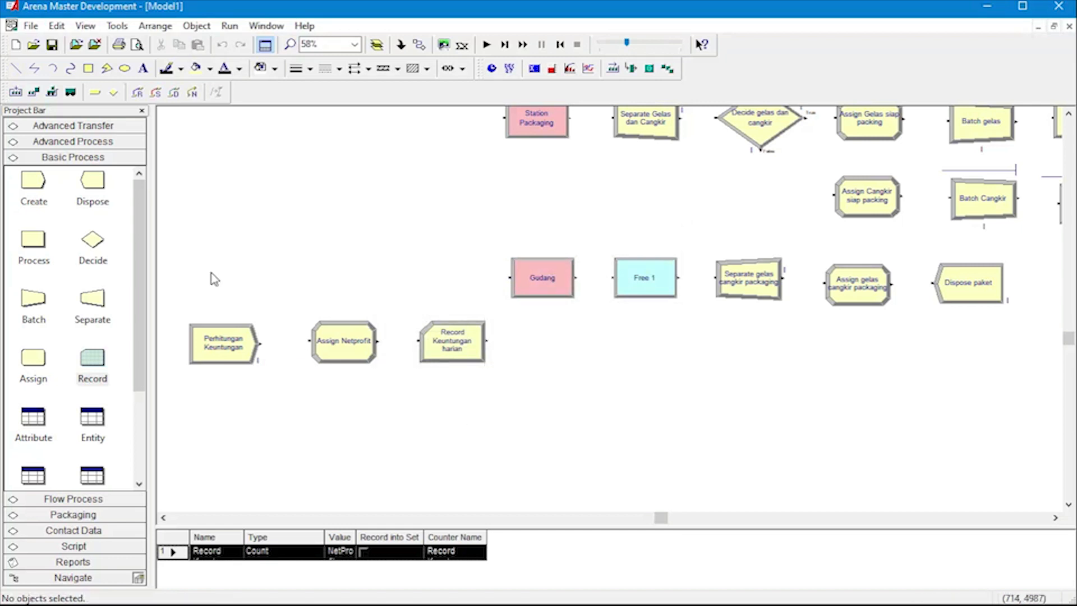
# - Place a Dispose module after Record Keuntungan harian and name it "Dispose Keuntungan"
pyautogui.moveTo(92, 180); pyautogui.dragTo(525, 345)
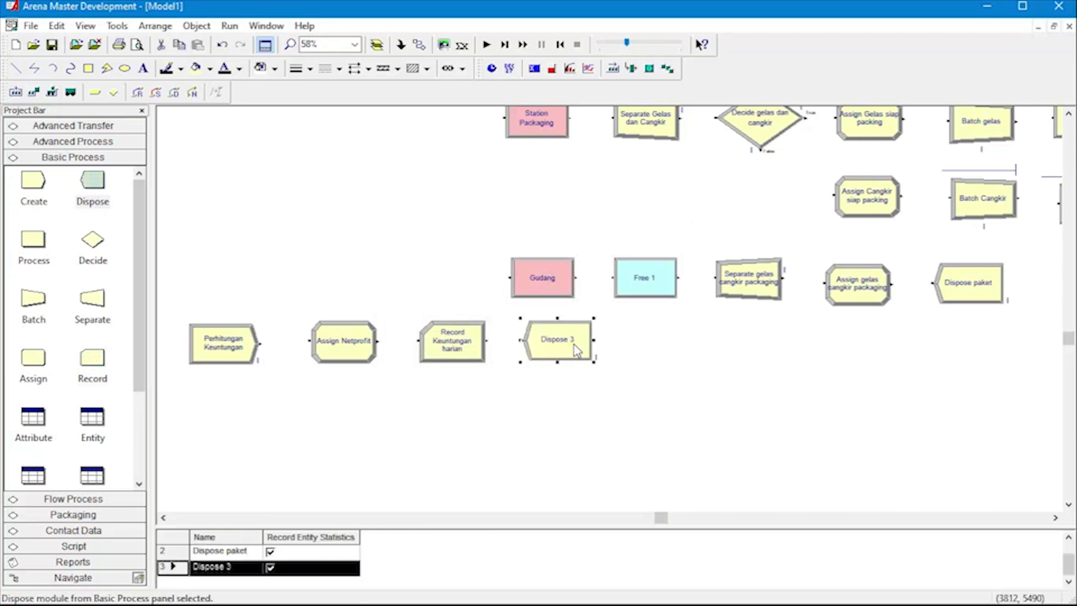
pyautogui.doubleClick(561, 344)
pyautogui.click(508, 292)
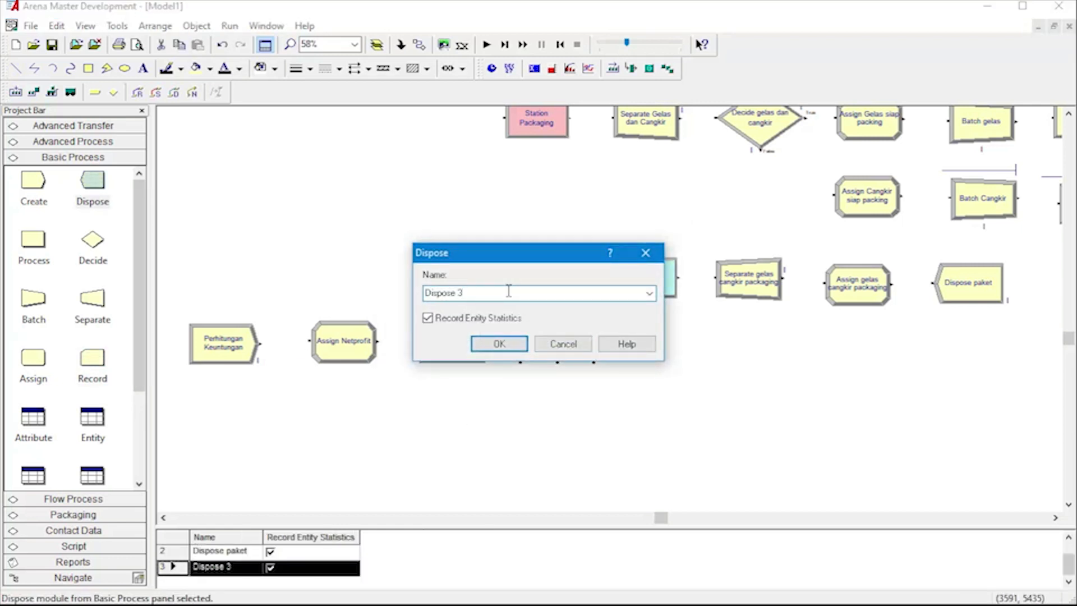
pyautogui.write('Keuntungan')
pyautogui.press('Return')
# - Connect Kedatangan gelas to Assign kedatangan gelas, and connect both arrival Assign modules to Batch Pengecatan
pyautogui.click(454, 247)
pyautogui.scroll(10, 466, 267)
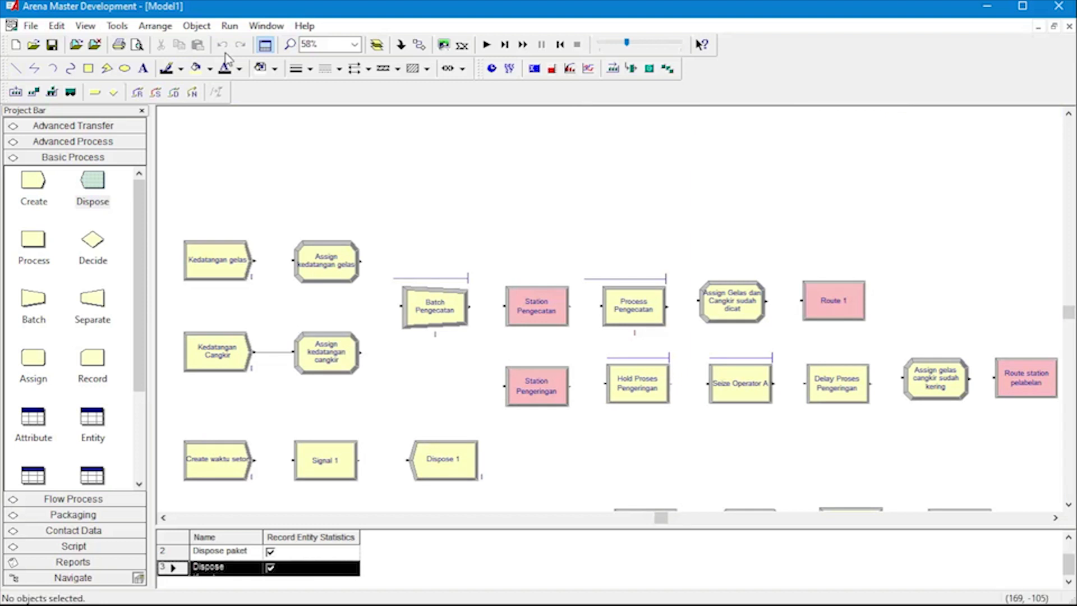
pyautogui.click(420, 45)
pyautogui.click(253, 260)
pyautogui.click(294, 260)
pyautogui.click(360, 261)
pyautogui.click(402, 306)
pyautogui.click(360, 352)
pyautogui.click(402, 306)
# - Connect Batch Pengecatan through Station Pengecatan, Process Pengecatan and Assign Gelas dan Cangkir sudah dicat to Route 1
pyautogui.click(470, 307)
pyautogui.click(505, 306)
pyautogui.click(569, 306)
pyautogui.click(601, 306)
pyautogui.click(666, 306)
pyautogui.click(699, 300)
pyautogui.click(766, 301)
pyautogui.click(801, 301)
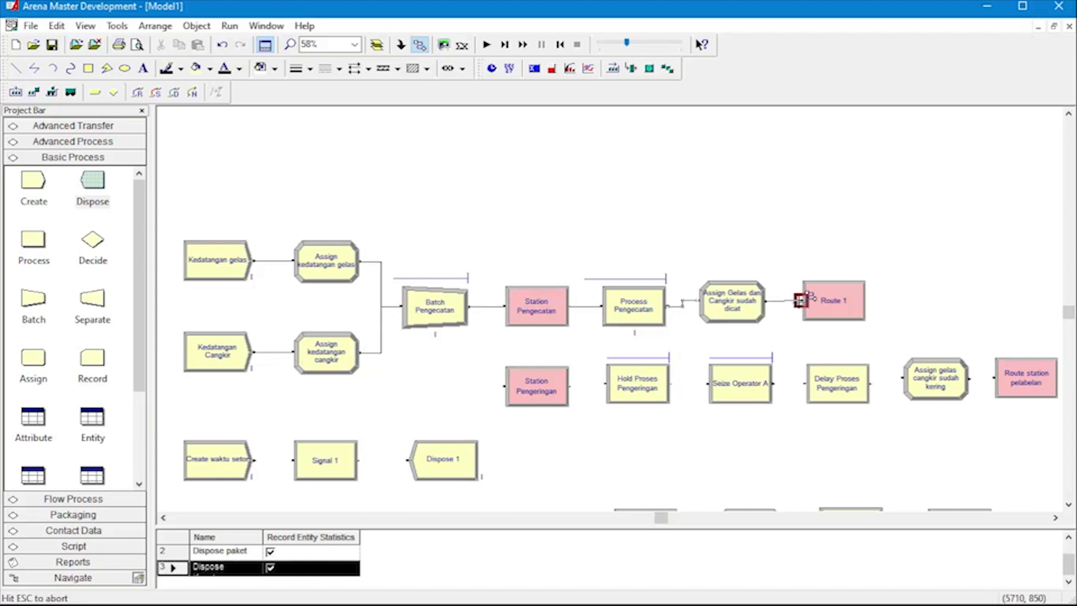
# - Connect the drying row from Station Pengeringan through Hold, Seize Operator A, Delay and Assign gelas cangkir sudah kering to Route station pelabelan
pyautogui.click(570, 385)
pyautogui.click(605, 383)
pyautogui.click(670, 384)
pyautogui.click(708, 383)
pyautogui.click(773, 383)
pyautogui.click(804, 383)
pyautogui.click(870, 384)
pyautogui.click(901, 379)
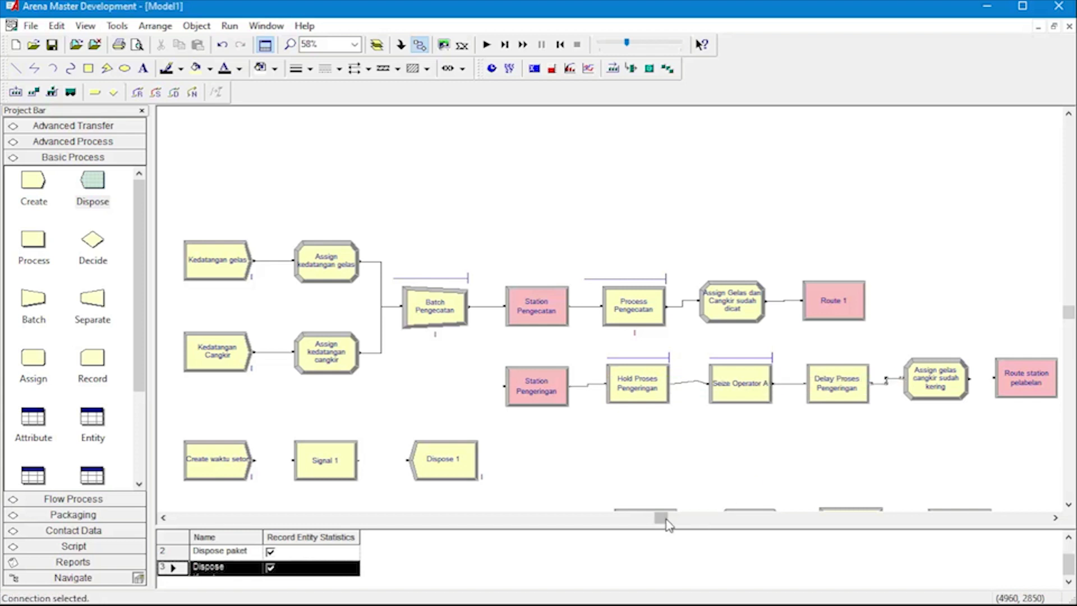
pyautogui.moveTo(667, 523); pyautogui.dragTo(710, 523)
pyautogui.click(640, 378)
pyautogui.click(663, 378)
# - Connect Create waktu setor to Signal 1 and Signal 1 to Dispose 1
pyautogui.moveTo(705, 517); pyautogui.dragTo(634, 517)
pyautogui.scroll(-3, 519, 314)
pyautogui.click(519, 314)
pyautogui.click(558, 315)
pyautogui.click(621, 315)
pyautogui.click(672, 315)
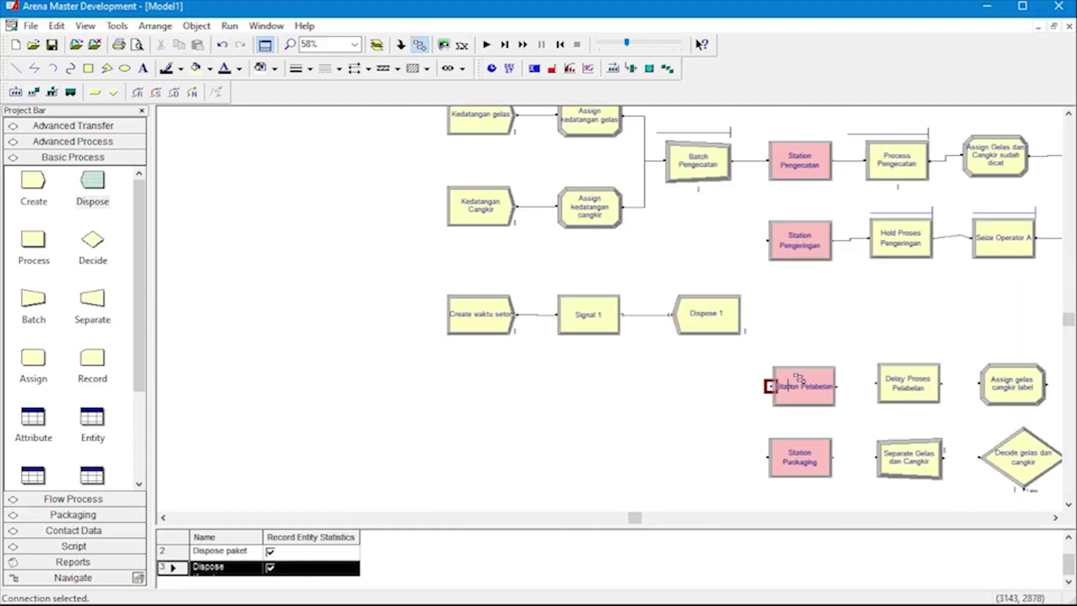
# - Connect Station Pelabelan through Delay Proses Pelabelan, Assign gelas cangkir label and Release Operator A to Route Station Packaging
pyautogui.click(835, 386)
pyautogui.click(877, 382)
pyautogui.moveTo(636, 517); pyautogui.dragTo(686, 537)
pyautogui.click(545, 383)
pyautogui.click(585, 384)
pyautogui.click(652, 384)
pyautogui.click(686, 384)
pyautogui.click(751, 383)
pyautogui.click(795, 384)
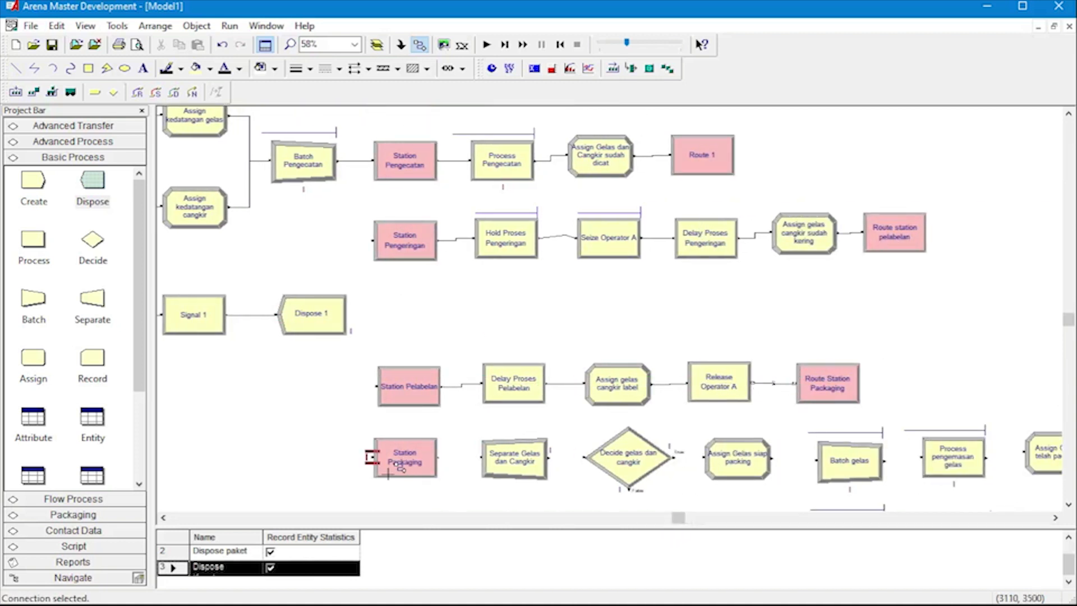
# - Connect Station Packaging to Separate Gelas dan Cangkir and on to the Decide gelas dan cangkir module
pyautogui.click(438, 457)
pyautogui.click(481, 456)
pyautogui.click(584, 457)
pyautogui.click(550, 457)
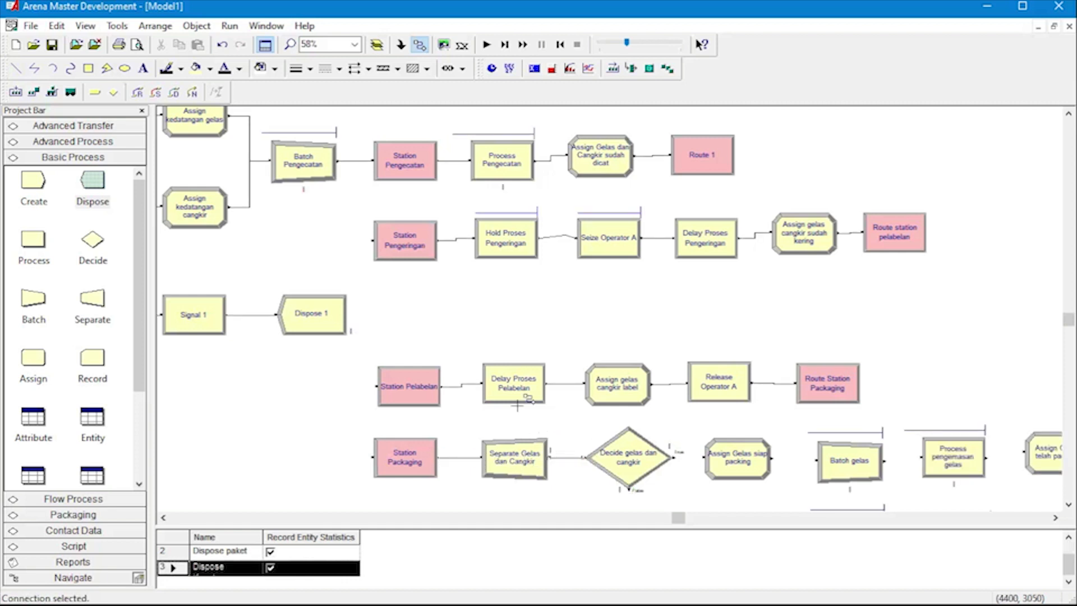
pyautogui.press('Escape')
pyautogui.click(564, 458)
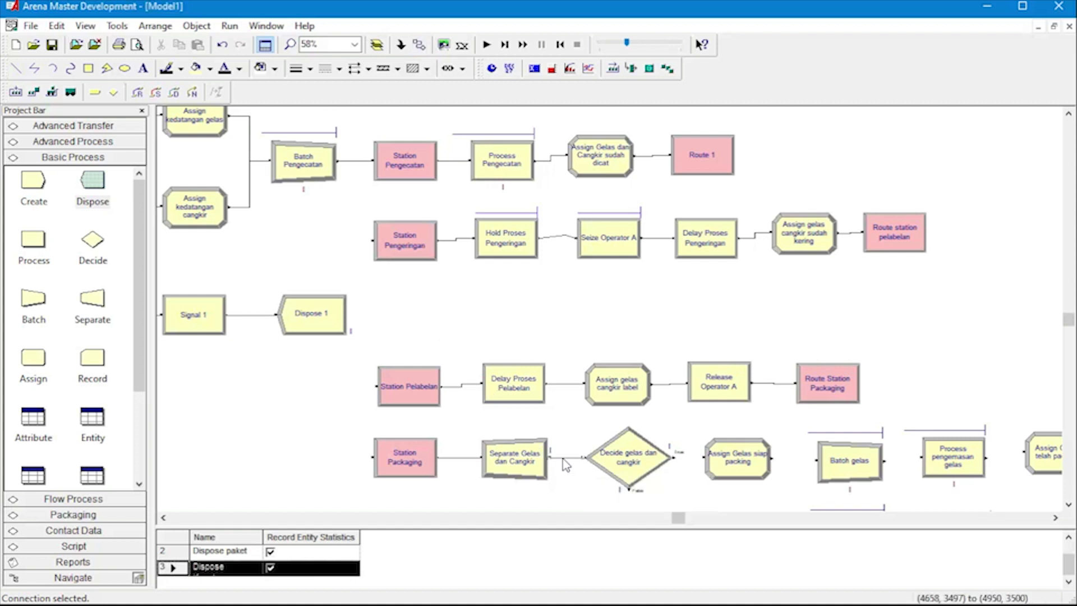
pyautogui.click(420, 44)
pyautogui.click(585, 457)
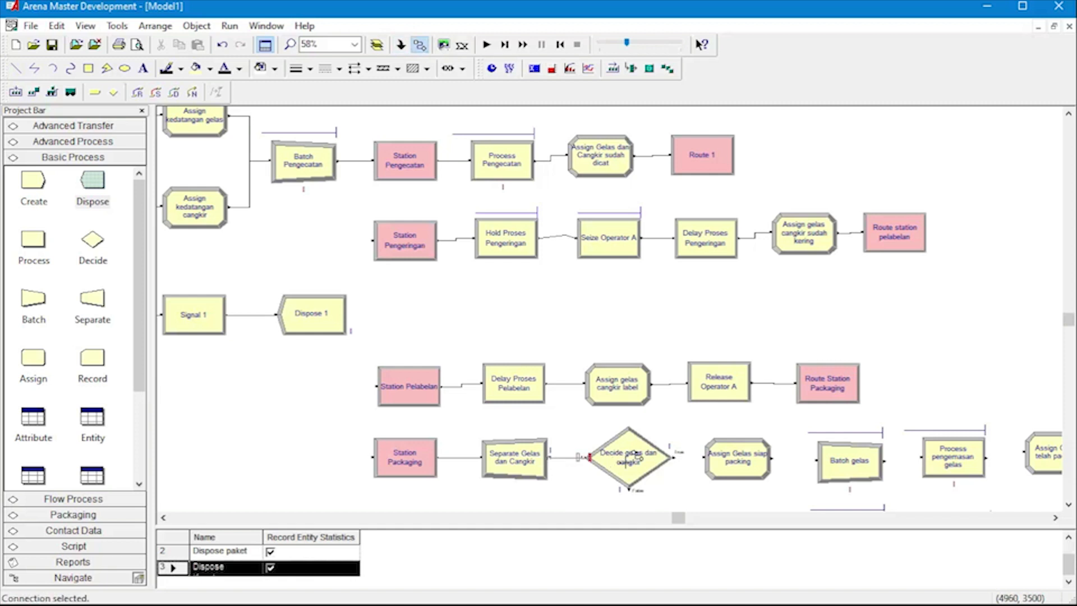
# - Connect the Decide module's True exit to Assign Gelas siap packing and its False exit to Assign Cangkir siap packing
pyautogui.click(673, 455)
pyautogui.click(702, 458)
pyautogui.scroll(-3, 708, 454)
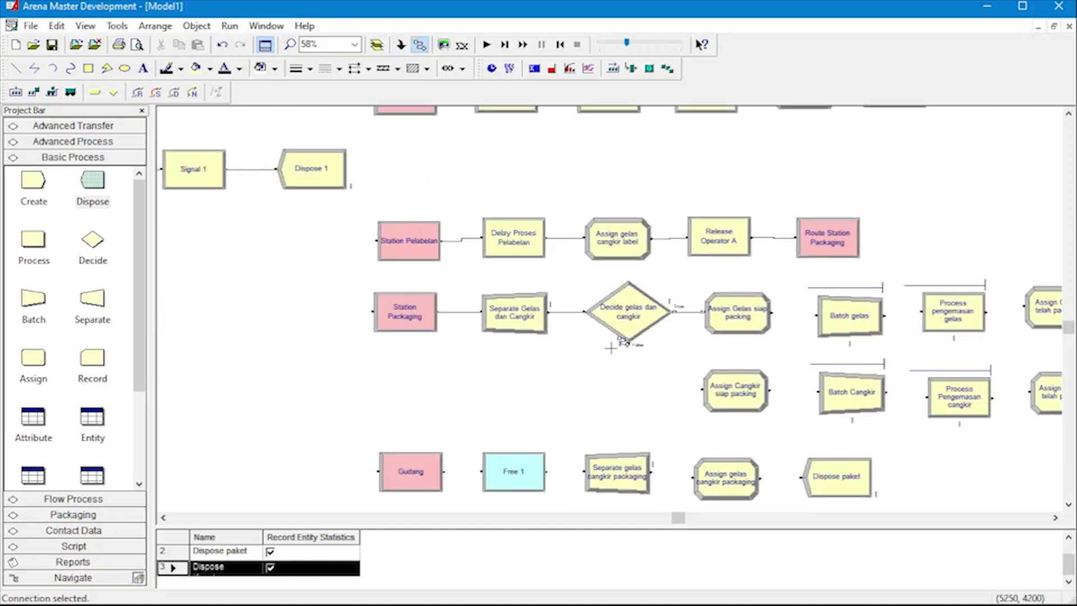
pyautogui.click(628, 342)
pyautogui.click(702, 388)
# - Connect Assign Gelas siap packing through Batch gelas and Process pengemasan gelas to Assign Gelas telah packing
pyautogui.click(772, 312)
pyautogui.click(818, 316)
pyautogui.moveTo(679, 517); pyautogui.dragTo(731, 517)
pyautogui.click(557, 315)
pyautogui.click(593, 312)
pyautogui.click(660, 313)
pyautogui.click(697, 307)
# - Connect Assign Cangkir siap packing through Batch Cangkir and Process Pengemasan cangkir to Assign cangkir telah packing
pyautogui.click(439, 390)
pyautogui.click(494, 392)
pyautogui.click(558, 391)
pyautogui.click(597, 397)
pyautogui.click(663, 396)
pyautogui.click(700, 391)
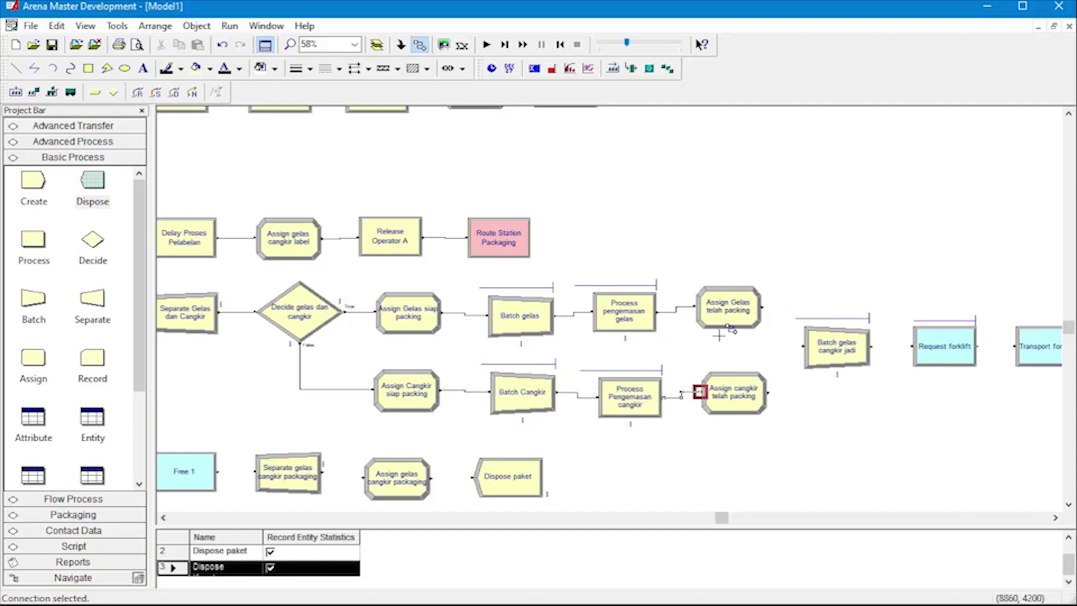
# - Connect Assign Gelas telah packing and Assign cangkir telah packing to Batch gelas cangkir jadi
pyautogui.click(762, 307)
pyautogui.click(802, 346)
pyautogui.click(766, 391)
pyautogui.click(802, 346)
# - Connect Batch gelas cangkir jadi to Request forklift and Request forklift to Transport forklift
pyautogui.moveTo(722, 517); pyautogui.dragTo(772, 520)
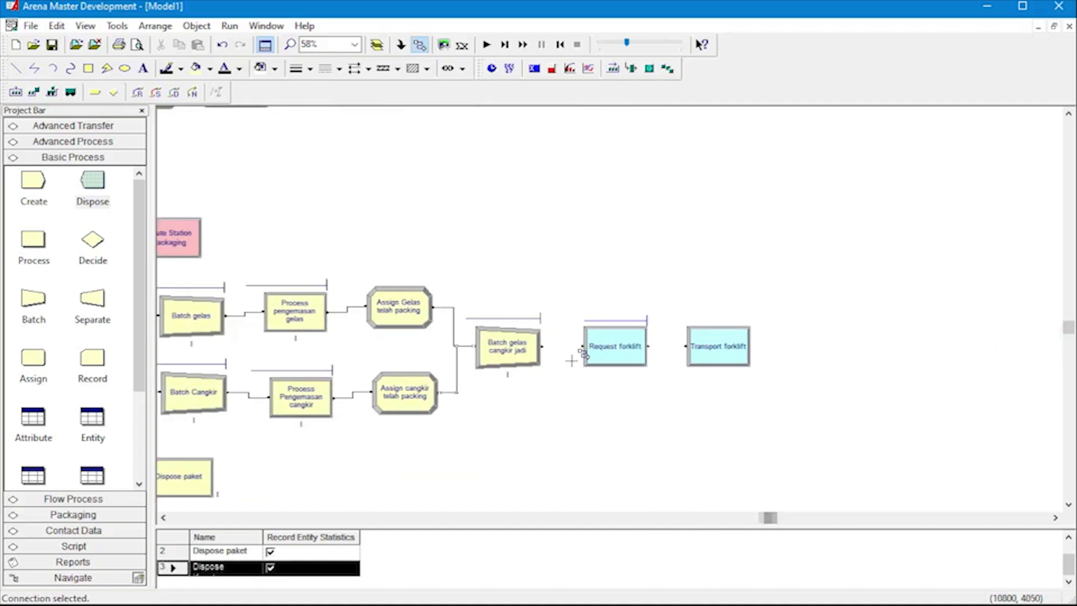
pyautogui.click(544, 346)
pyautogui.click(584, 346)
pyautogui.click(646, 346)
pyautogui.click(686, 346)
# - Connect the Gudang row from Gudang through Free 1, Separate gelas cangkir packaging and Assign gelas cangkir packaging to Dispose paket
pyautogui.scroll(-3, 673, 354)
pyautogui.click(772, 520)
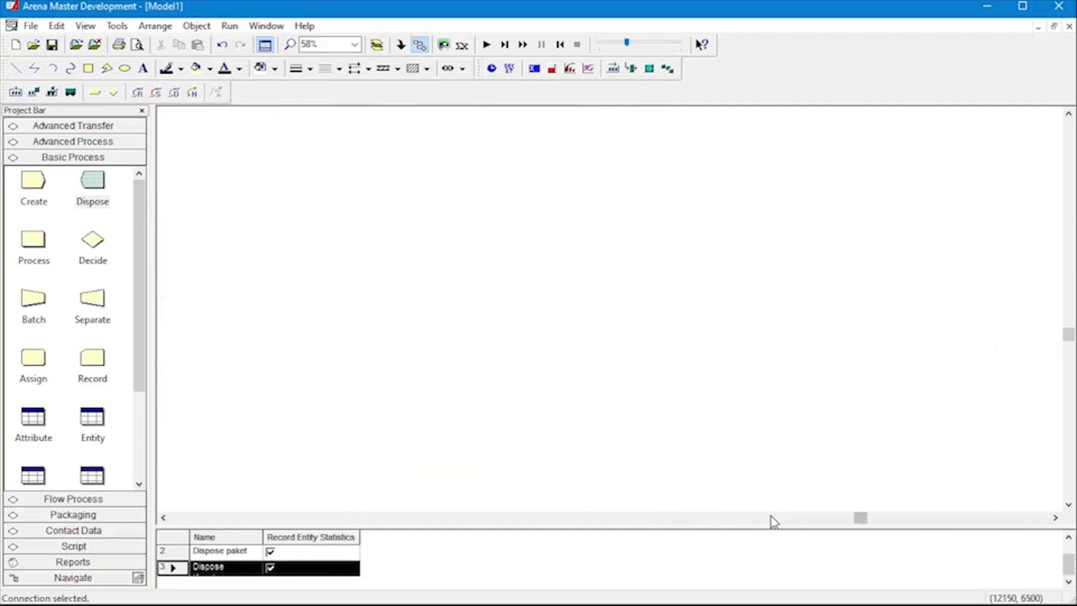
pyautogui.moveTo(860, 520); pyautogui.dragTo(679, 519)
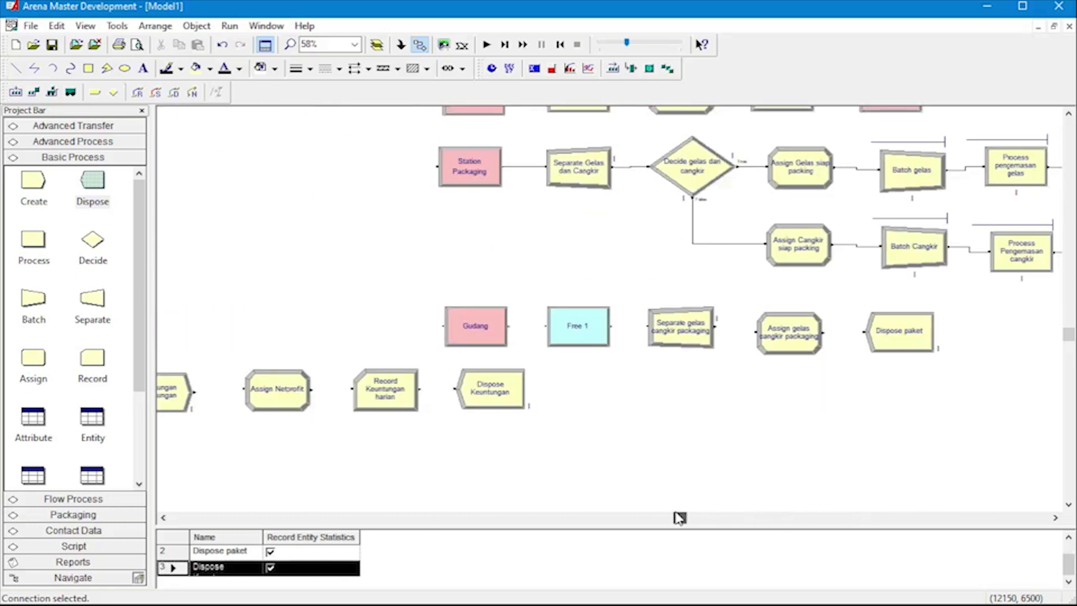
pyautogui.click(508, 326)
pyautogui.click(547, 326)
pyautogui.click(613, 326)
pyautogui.click(648, 326)
pyautogui.click(718, 326)
pyautogui.click(758, 331)
pyautogui.click(826, 331)
pyautogui.click(868, 332)
# - Connect Perhitungan Keuntungan through Assign Netprofit and Record Keuntungan harian to Dispose Keuntungan
pyautogui.moveTo(671, 518); pyautogui.dragTo(637, 518)
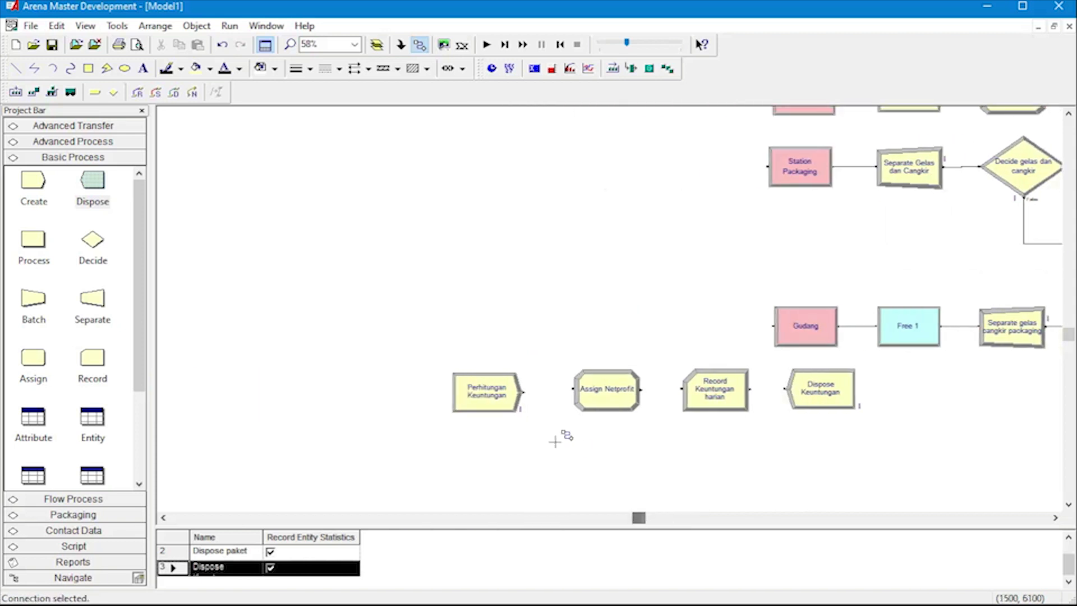
pyautogui.click(523, 392)
pyautogui.click(573, 389)
pyautogui.click(641, 389)
pyautogui.click(682, 389)
pyautogui.click(750, 388)
pyautogui.click(785, 388)
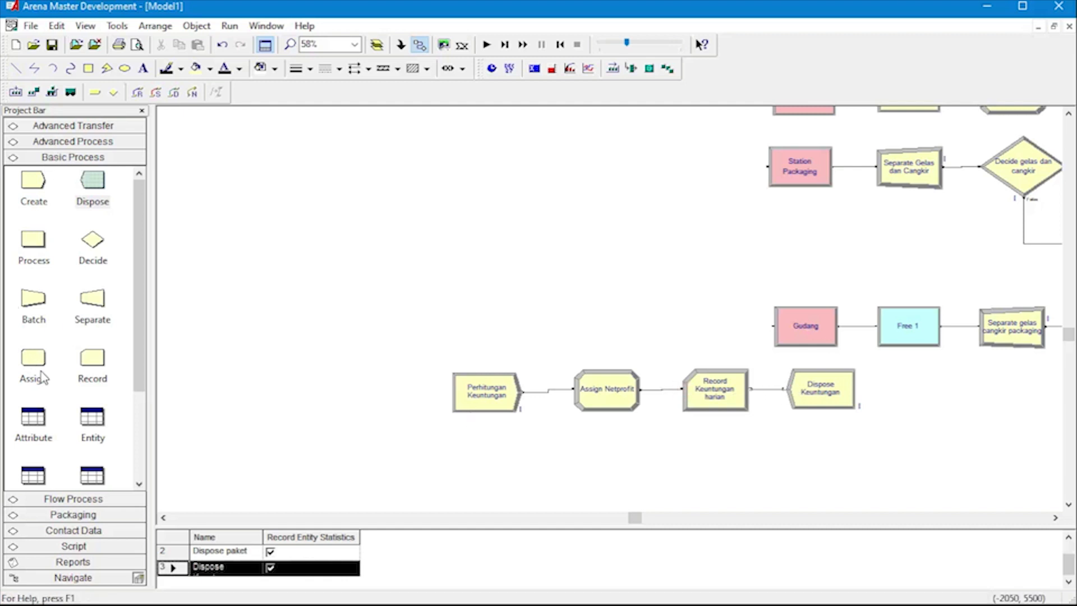
# - Show the Resource data table and enlarge the spreadsheet area below the model
pyautogui.scroll(-3, 82, 364)
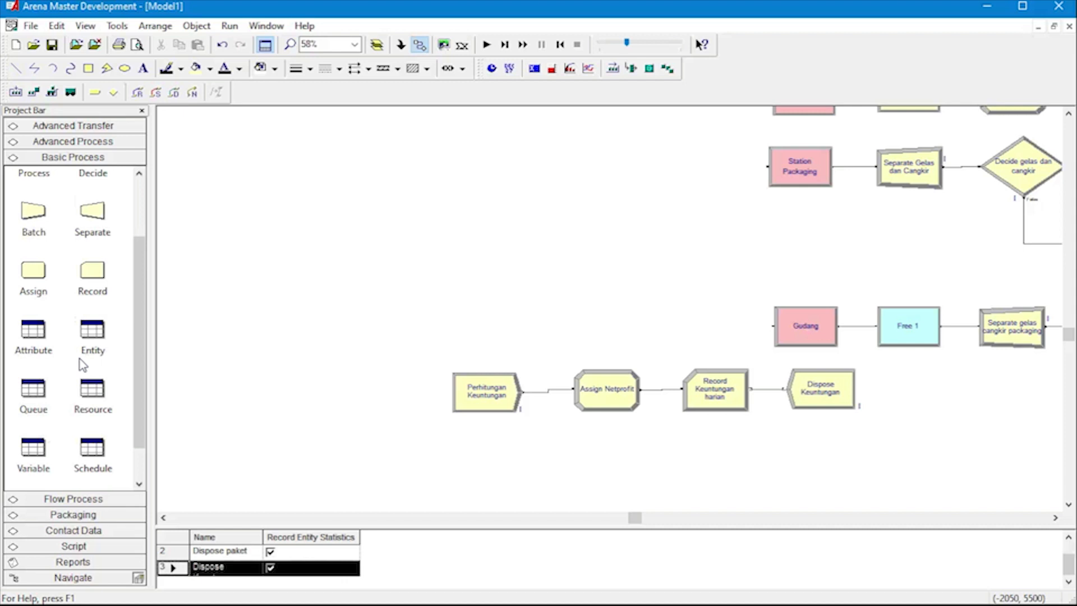
pyautogui.click(93, 390)
pyautogui.moveTo(364, 528); pyautogui.dragTo(365, 408)
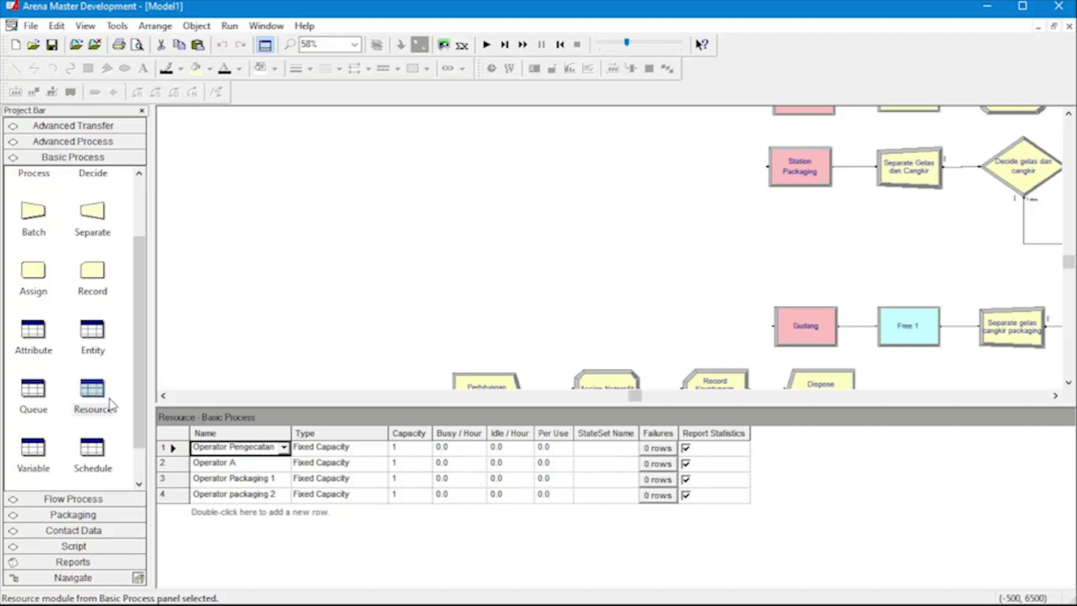
# - Set the forklift transporter's velocity to 5 with units Per Minute in the Transporter data table
pyautogui.click(57, 129)
pyautogui.scroll(-5, 74, 359)
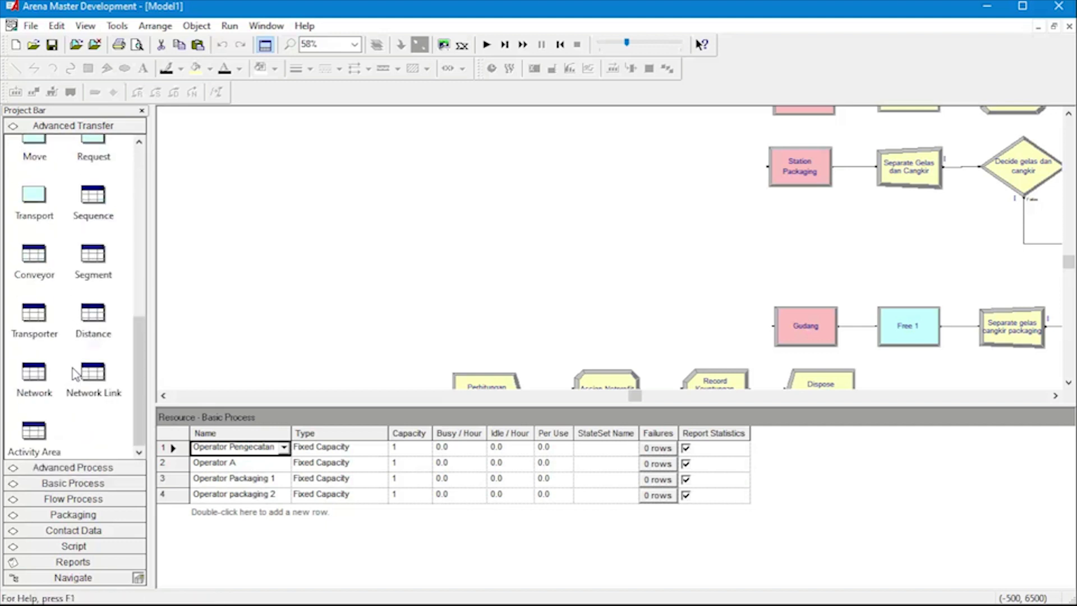
pyautogui.click(19, 327)
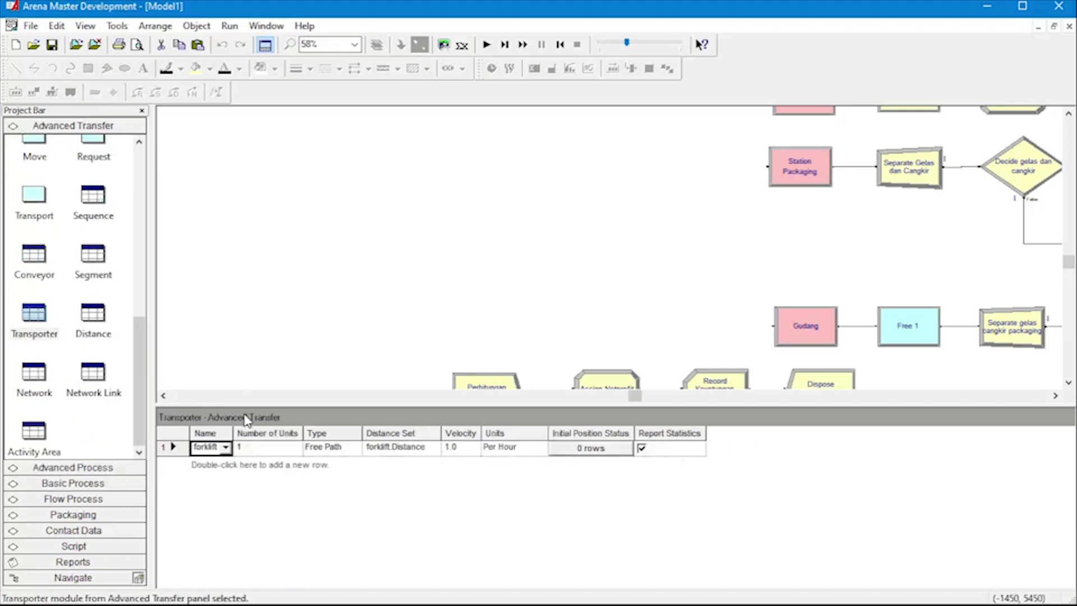
pyautogui.click(463, 452)
pyautogui.write('5')
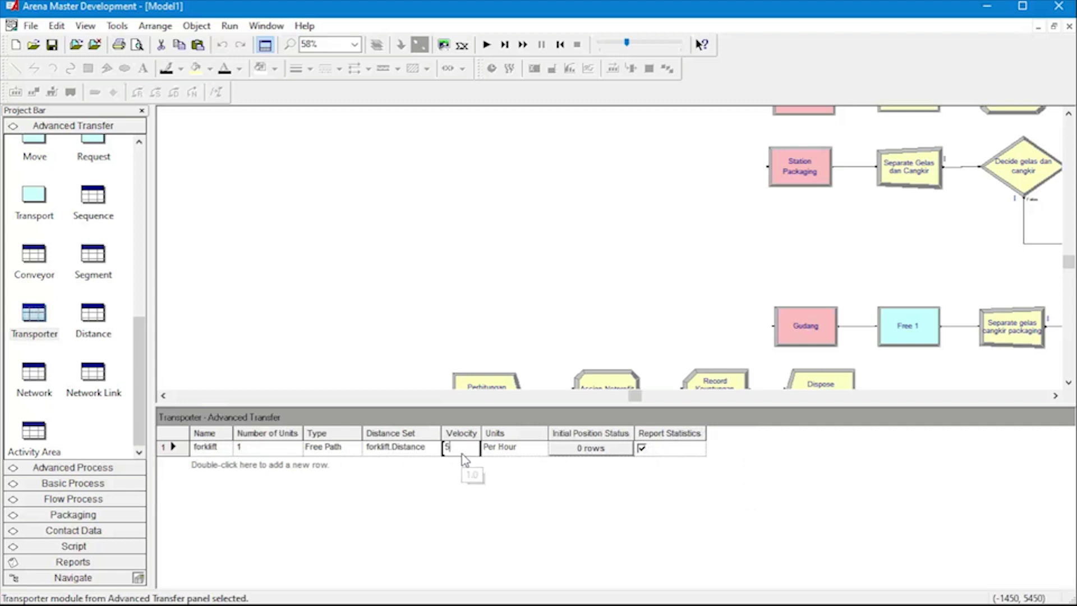
pyautogui.click(542, 450)
pyautogui.click(540, 449)
pyautogui.click(542, 474)
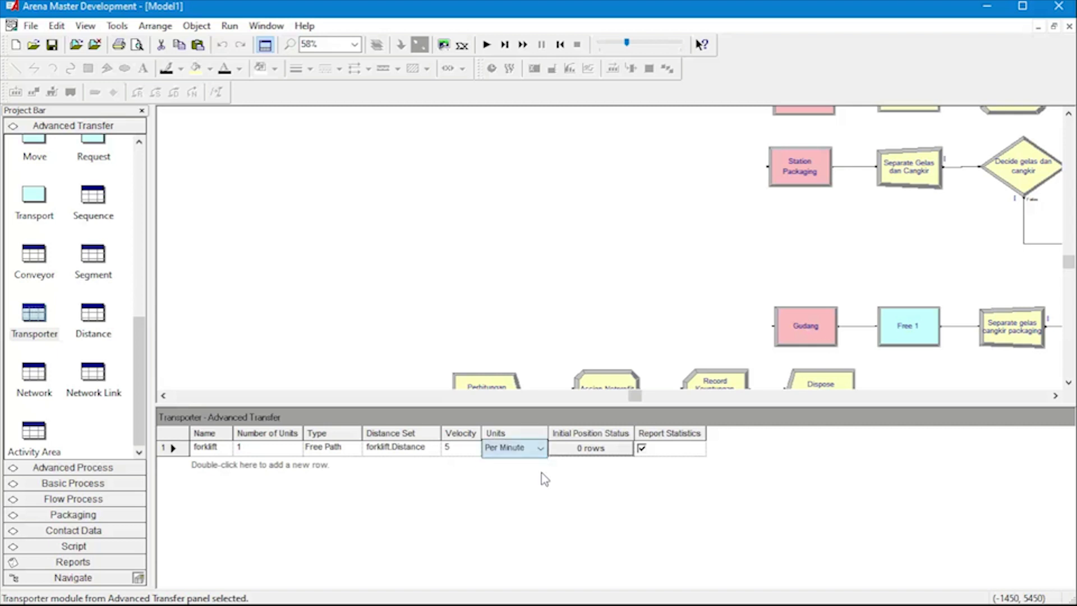
# - Add an initial position row for the forklift with position Station, station name Station Packaging and status Active
pyautogui.click(578, 455)
pyautogui.click(600, 450)
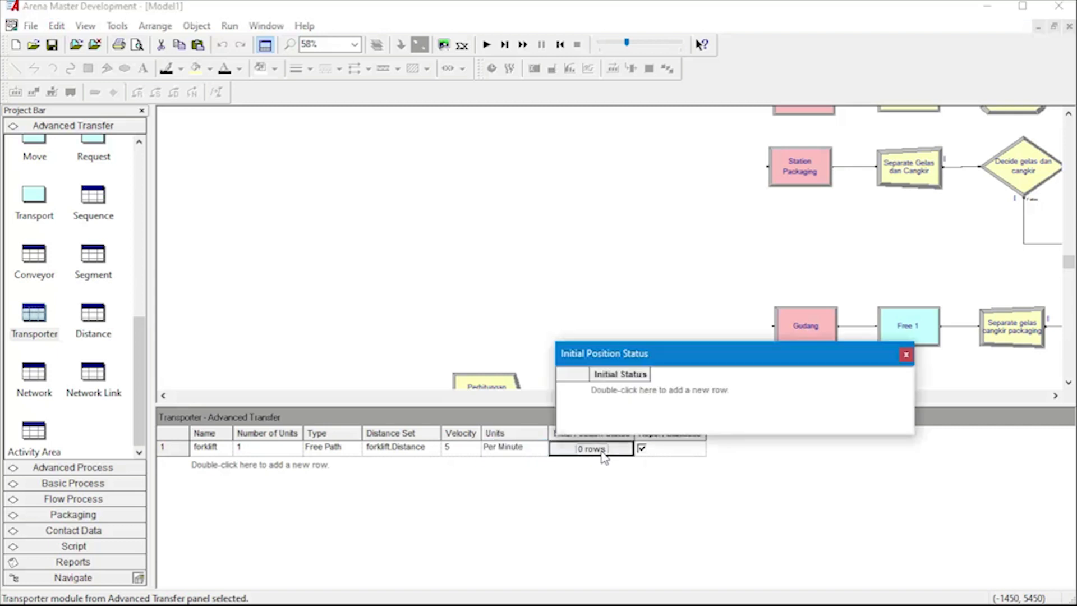
pyautogui.doubleClick(615, 395)
pyautogui.click(651, 390)
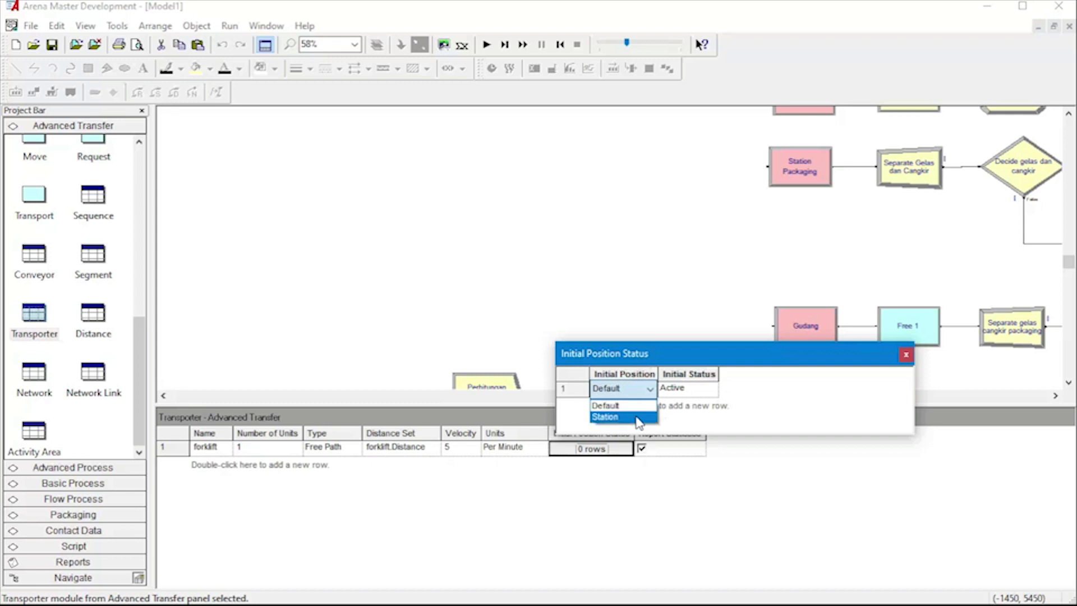
pyautogui.click(642, 416)
pyautogui.click(716, 392)
pyautogui.click(716, 393)
pyautogui.click(699, 425)
pyautogui.click(758, 395)
pyautogui.click(778, 395)
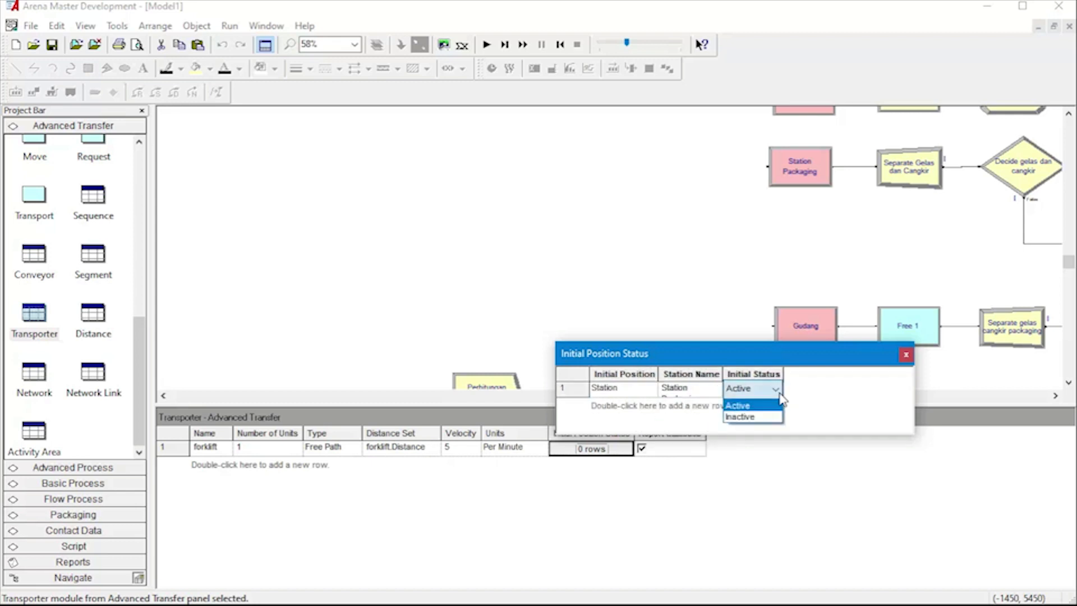
pyautogui.click(811, 388)
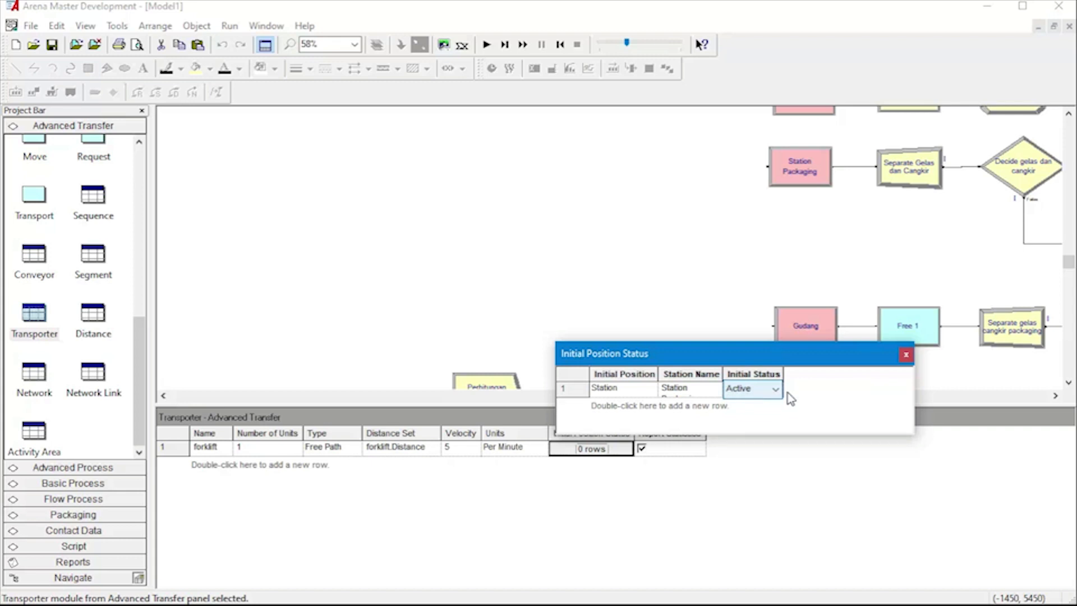
pyautogui.click(906, 354)
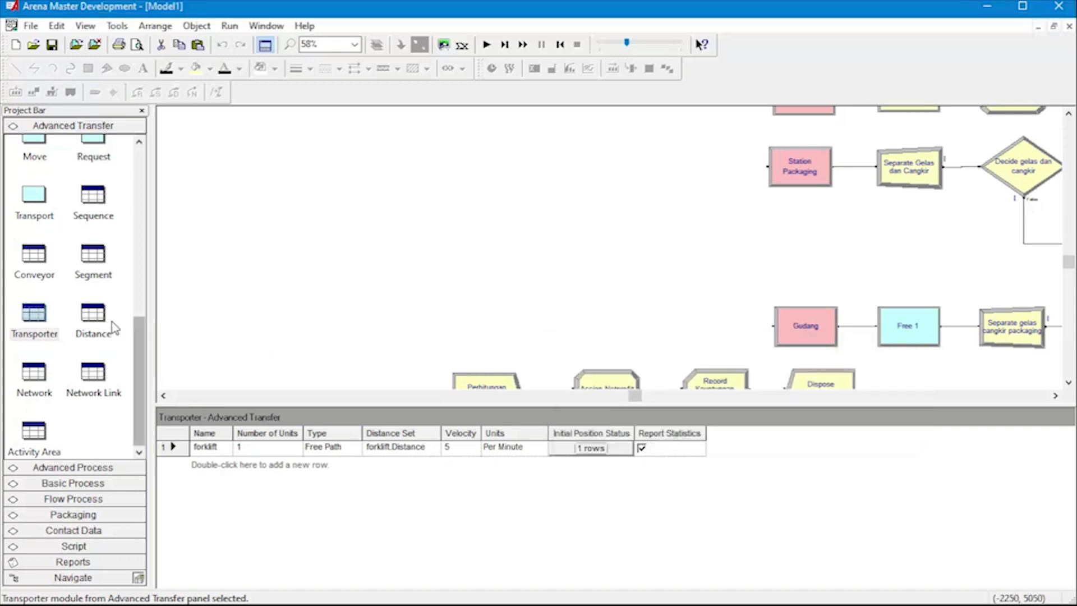
# - Add a row to the forklift.Distance set from Station Packaging to Gudang with a distance of 15
pyautogui.click(90, 318)
pyautogui.click(278, 448)
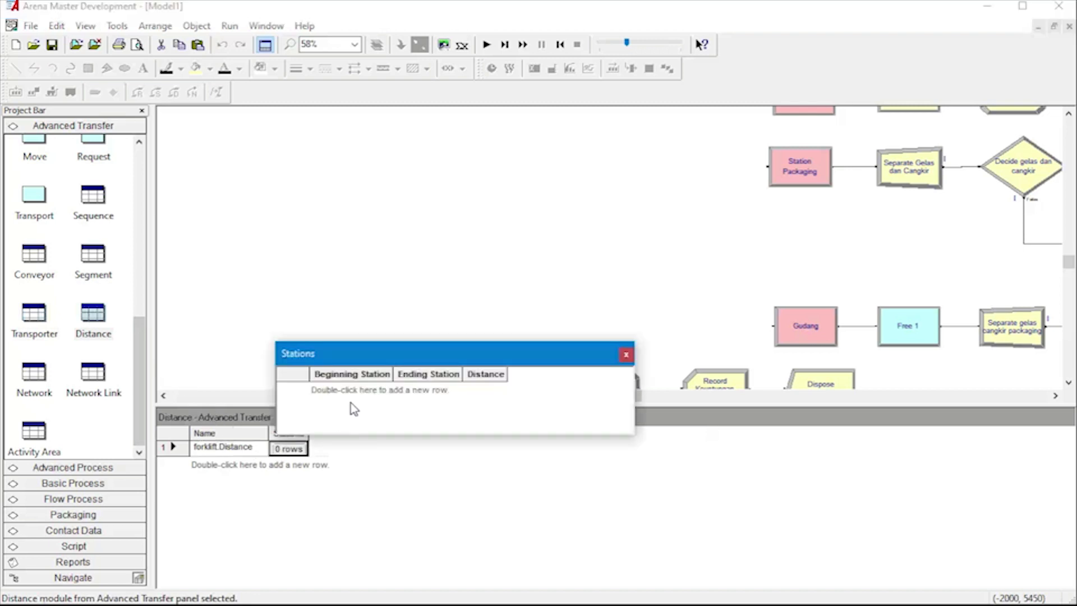
pyautogui.doubleClick(352, 392)
pyautogui.click(380, 393)
pyautogui.click(386, 389)
pyautogui.click(359, 425)
pyautogui.click(455, 389)
pyautogui.click(454, 388)
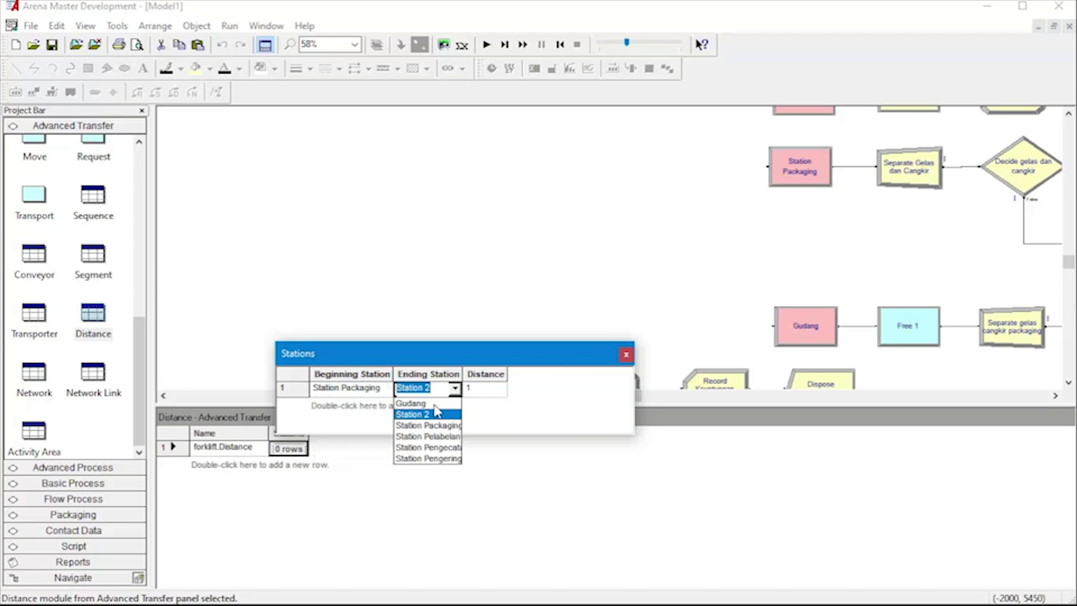
pyautogui.click(441, 404)
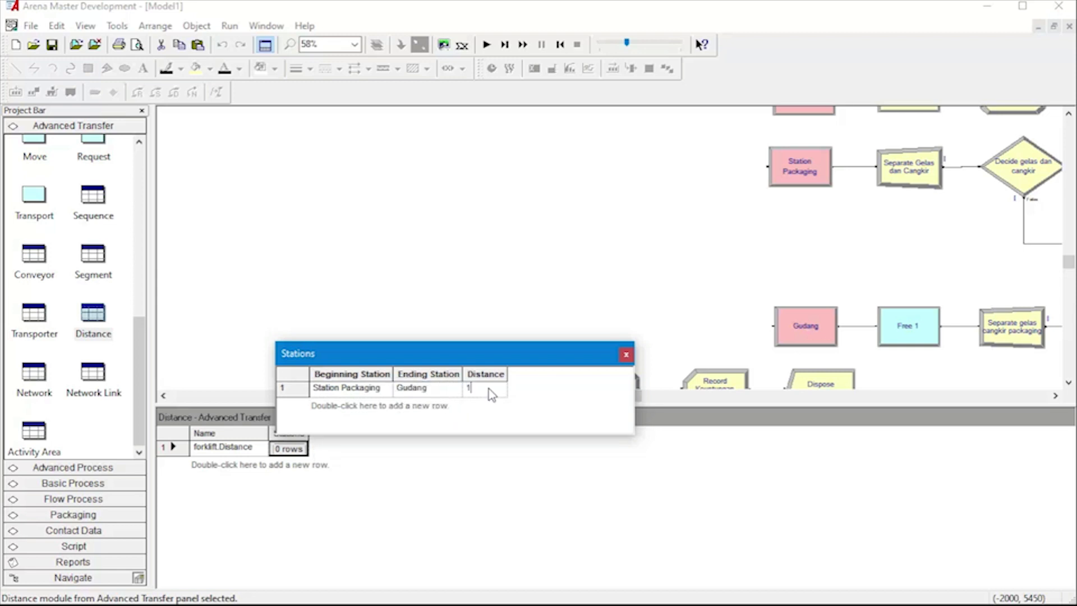
pyautogui.write('5')
# - Add a second forklift.Distance row beginning at Gudang, choose its ending station, and close the station list
pyautogui.doubleClick(402, 422)
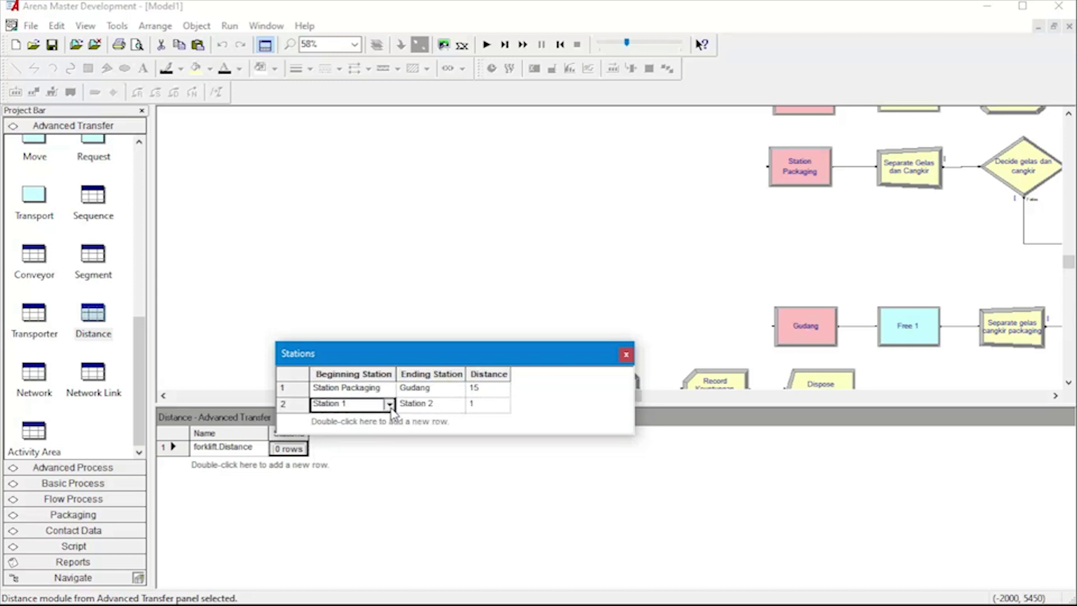
pyautogui.click(389, 408)
pyautogui.click(370, 419)
pyautogui.click(443, 404)
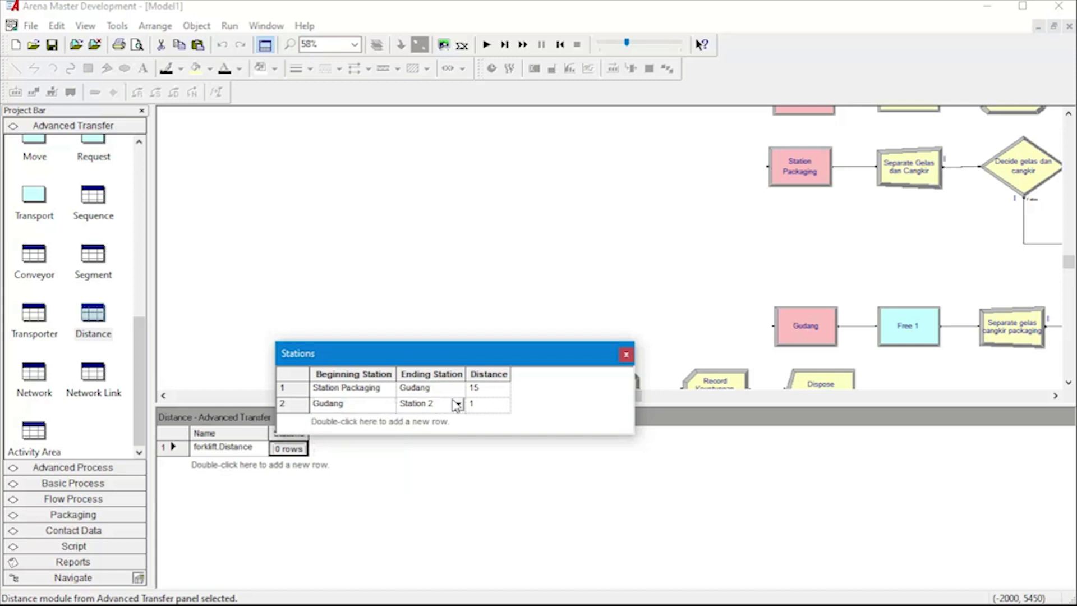
pyautogui.click(458, 404)
pyautogui.click(452, 450)
pyautogui.click(477, 401)
pyautogui.click(625, 357)
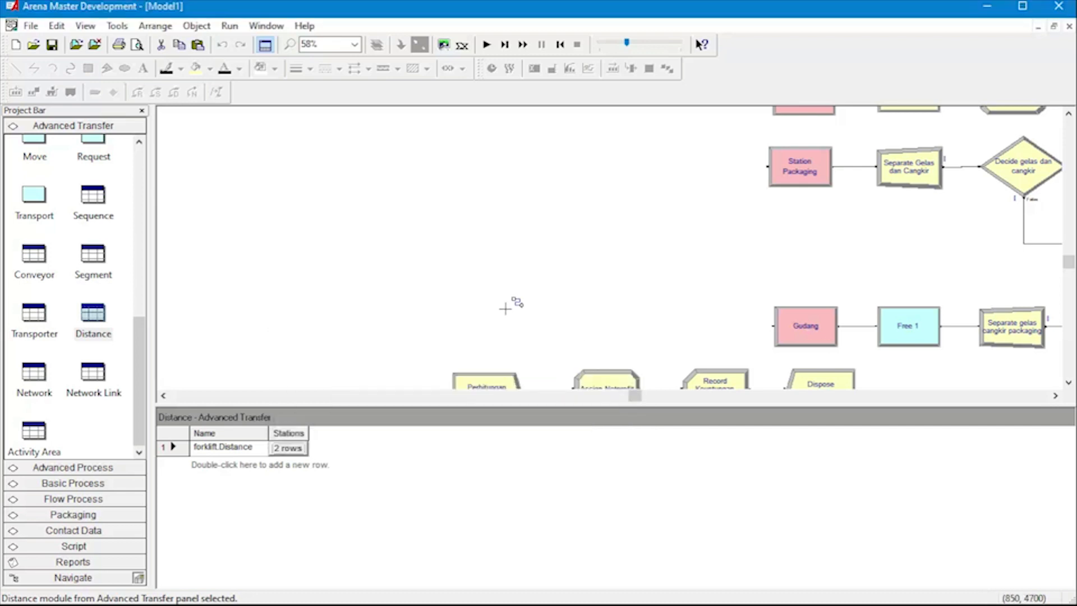
# - Start a new variable display and select Dispose paket.NumberOut as its expression
pyautogui.scroll(-1, 512, 301)
pyautogui.click(591, 399)
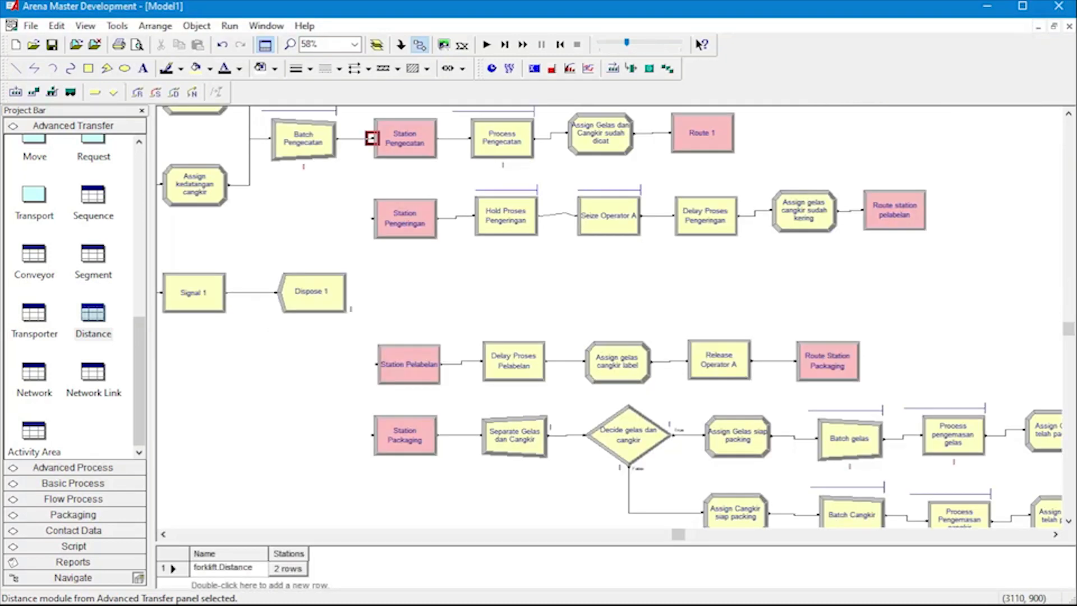
pyautogui.click(536, 71)
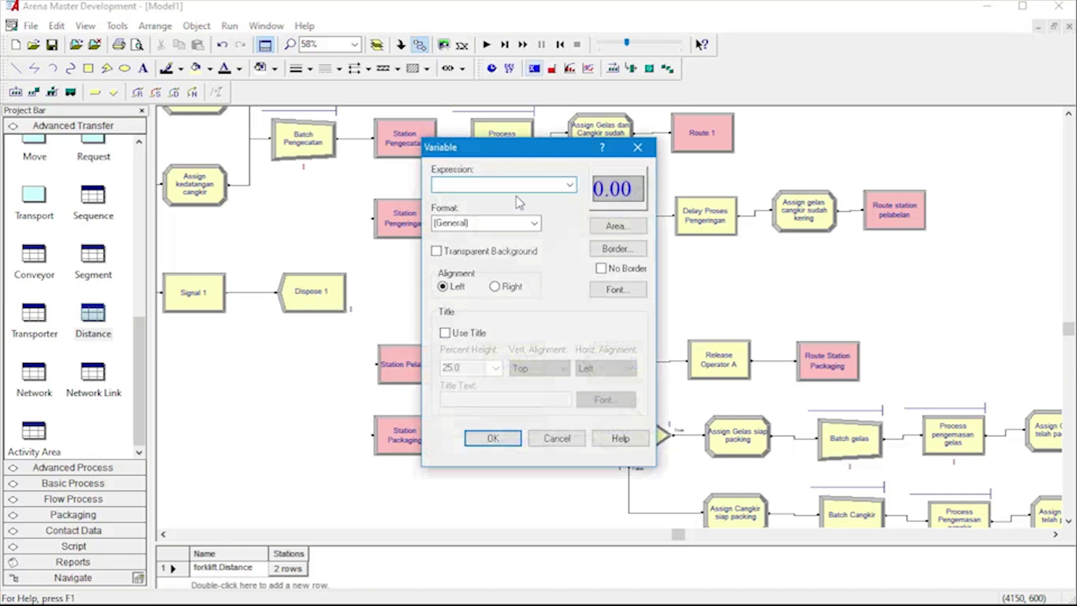
pyautogui.click(570, 185)
pyautogui.scroll(-3, 527, 259)
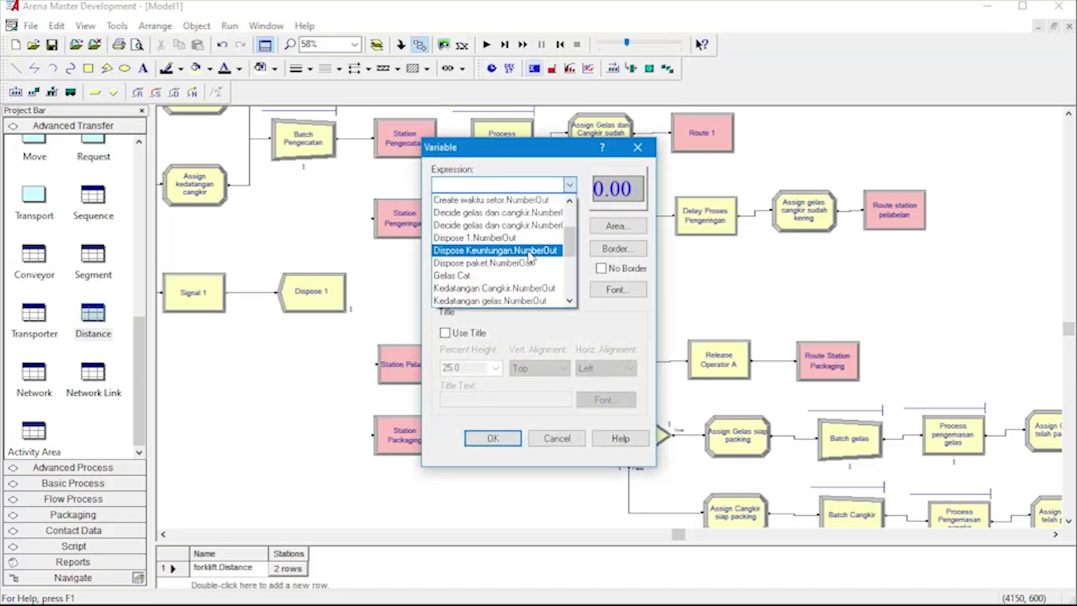
pyautogui.scroll(-1, 529, 270)
pyautogui.scroll(2, 527, 258)
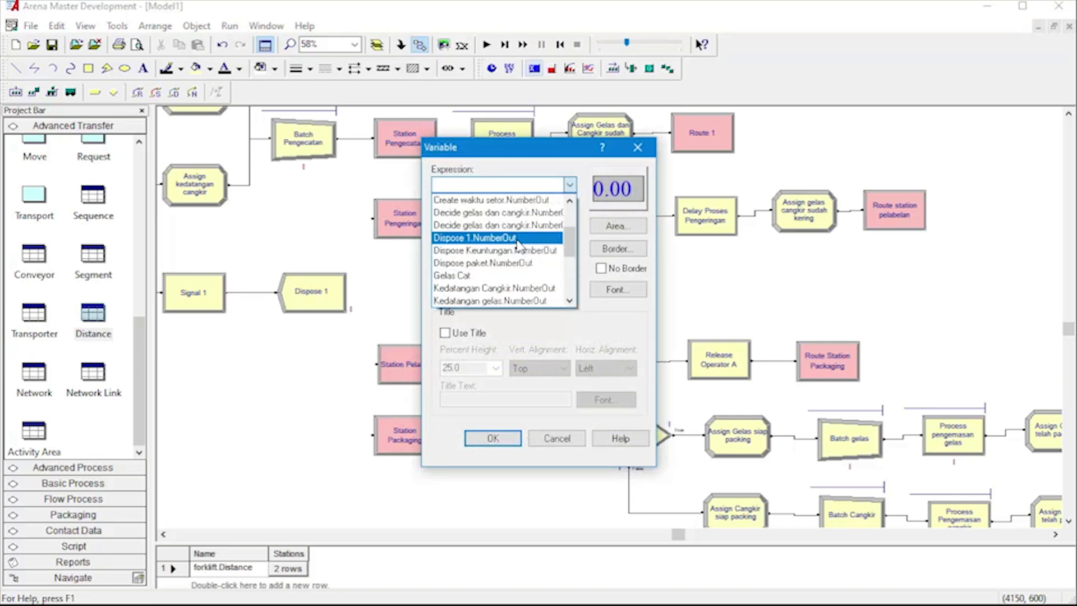
pyautogui.click(527, 263)
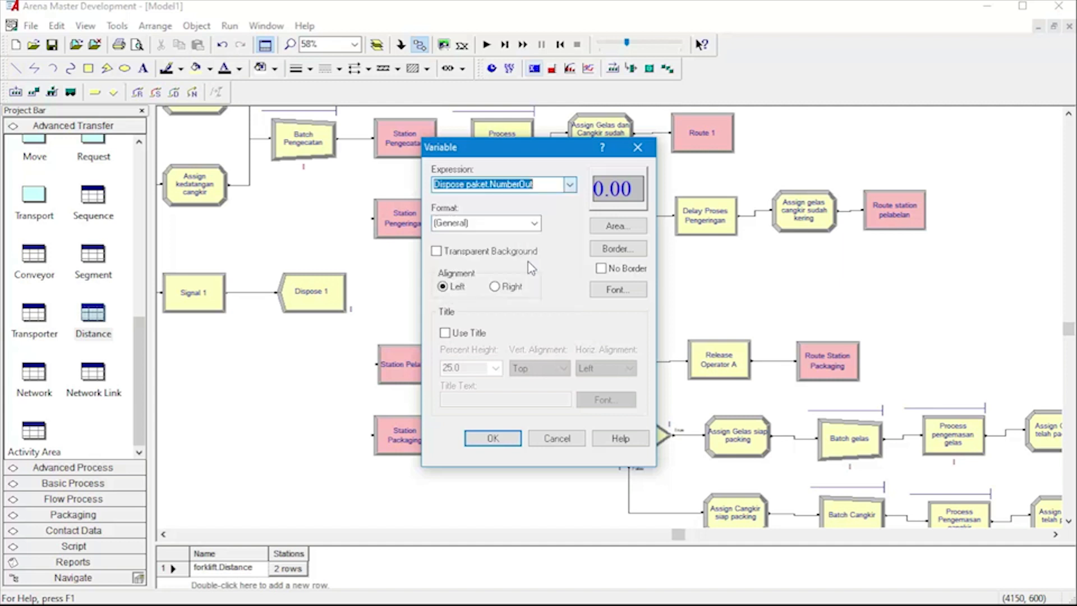
# - Give the variable display the title Produk Jadi with a title height of 50.0 percent
pyautogui.click(445, 333)
pyautogui.click(495, 368)
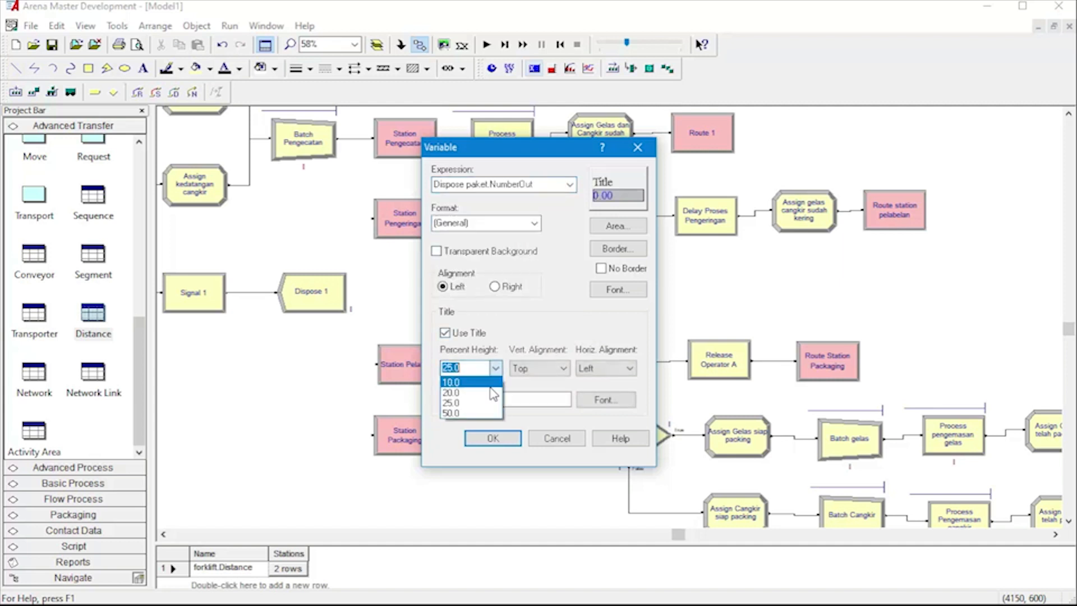
pyautogui.click(492, 412)
pyautogui.click(492, 400)
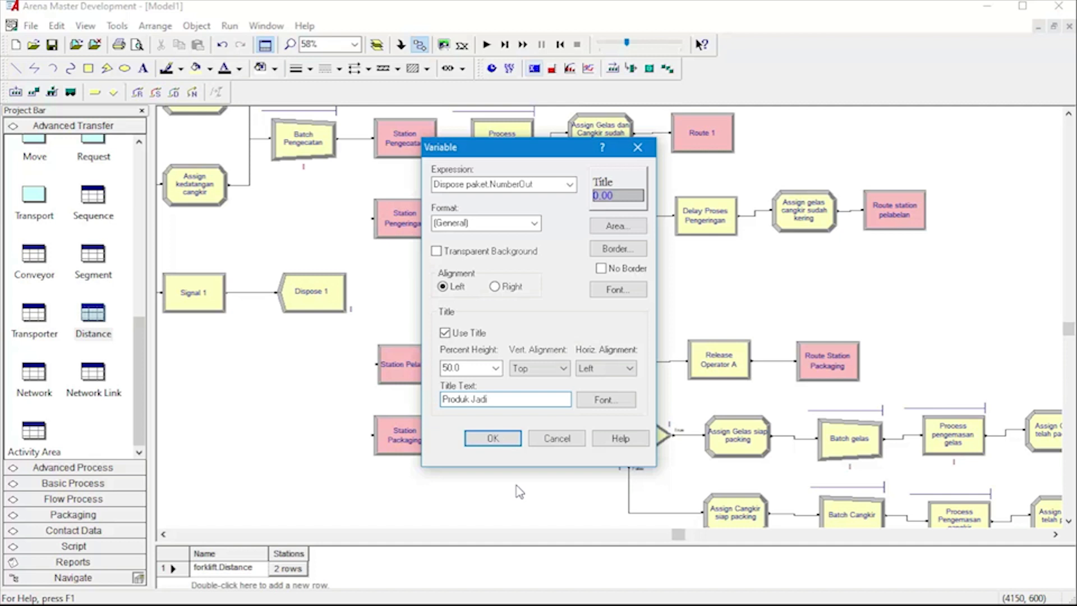
pyautogui.click(506, 443)
# - Place the Produk Jadi display to the right of Dispose paket and stretch it slightly taller
pyautogui.scroll(-3, 785, 337)
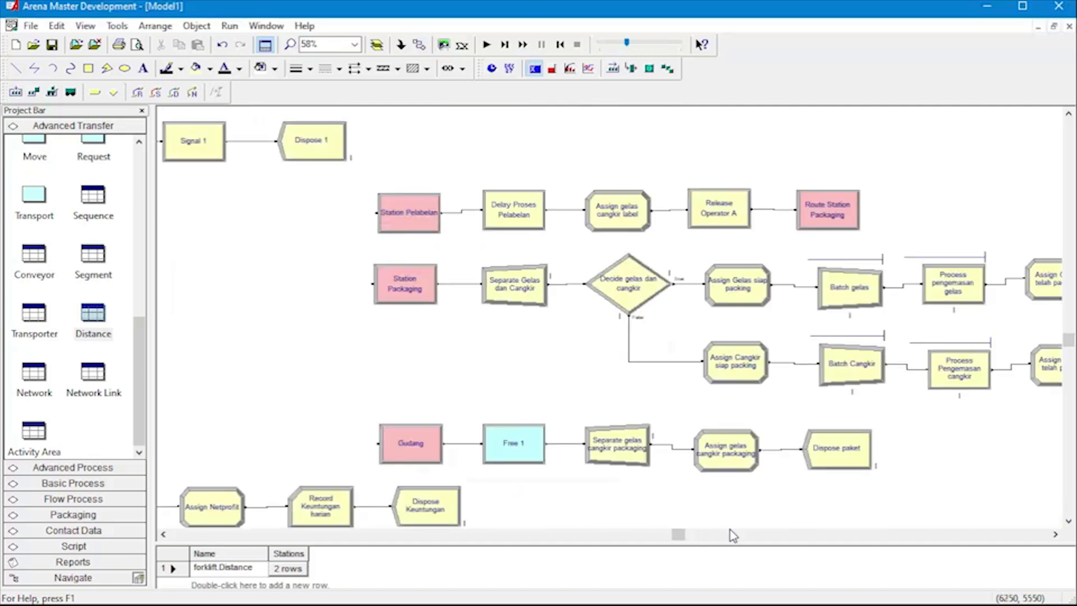
pyautogui.click(904, 439)
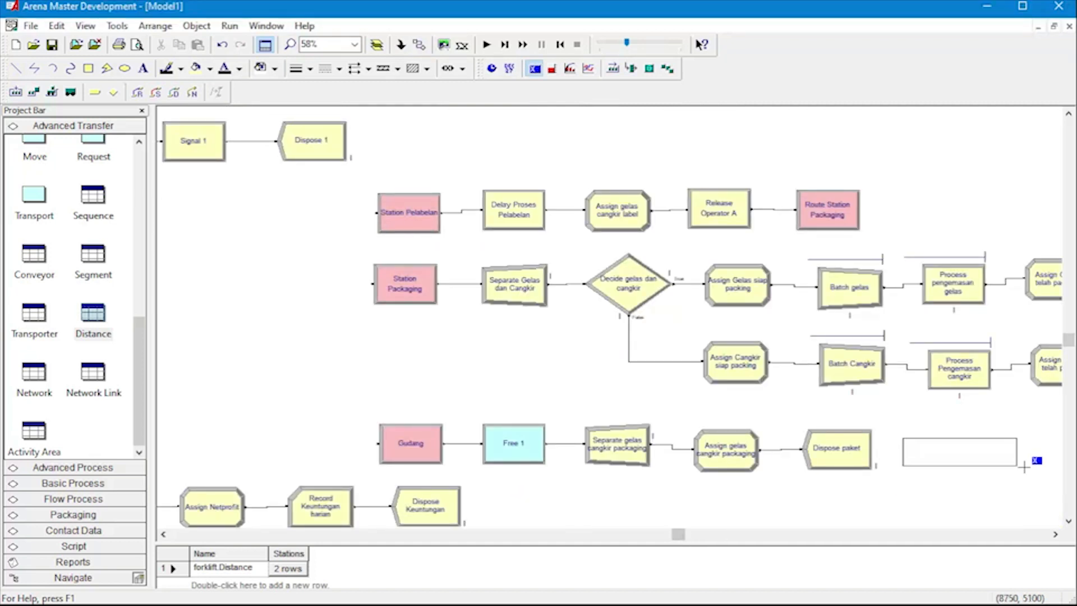
pyautogui.click(1059, 470)
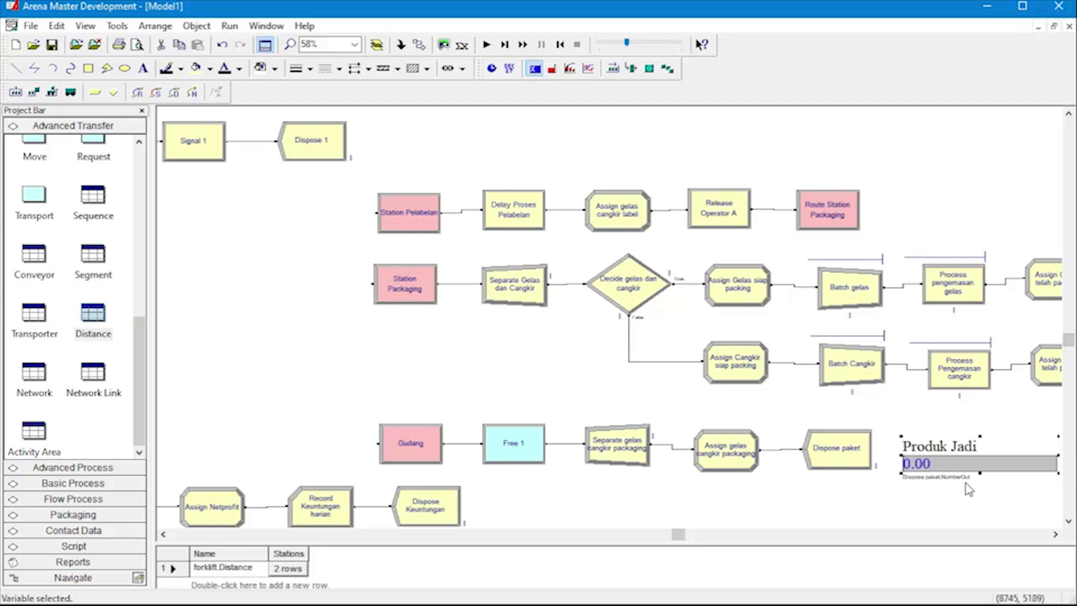
pyautogui.scroll(-1, 832, 481)
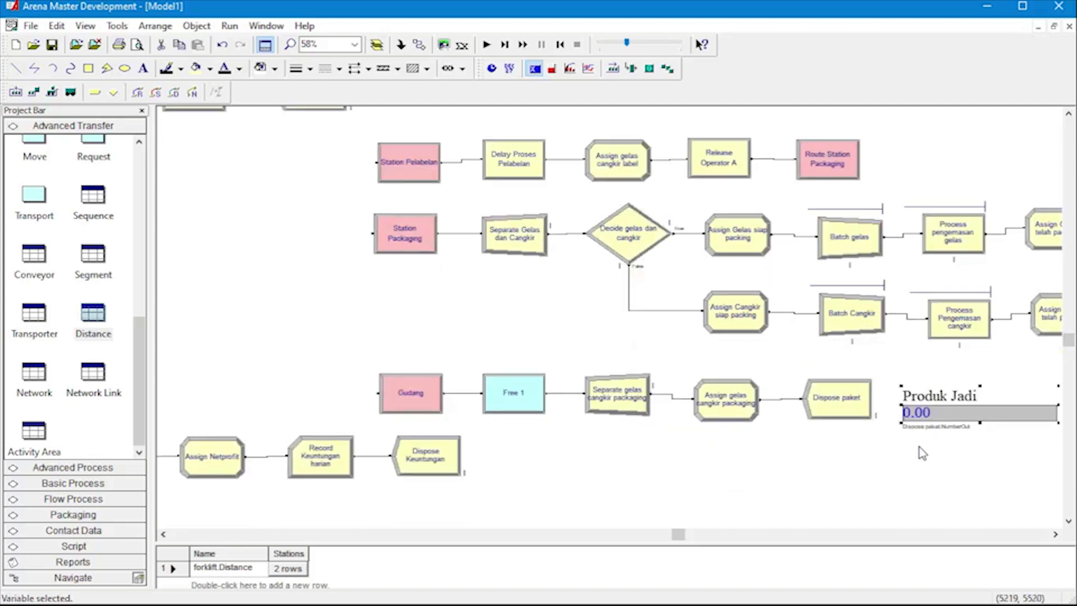
pyautogui.click(978, 392)
pyautogui.click(982, 394)
pyautogui.moveTo(979, 385); pyautogui.dragTo(980, 374)
pyautogui.click(969, 447)
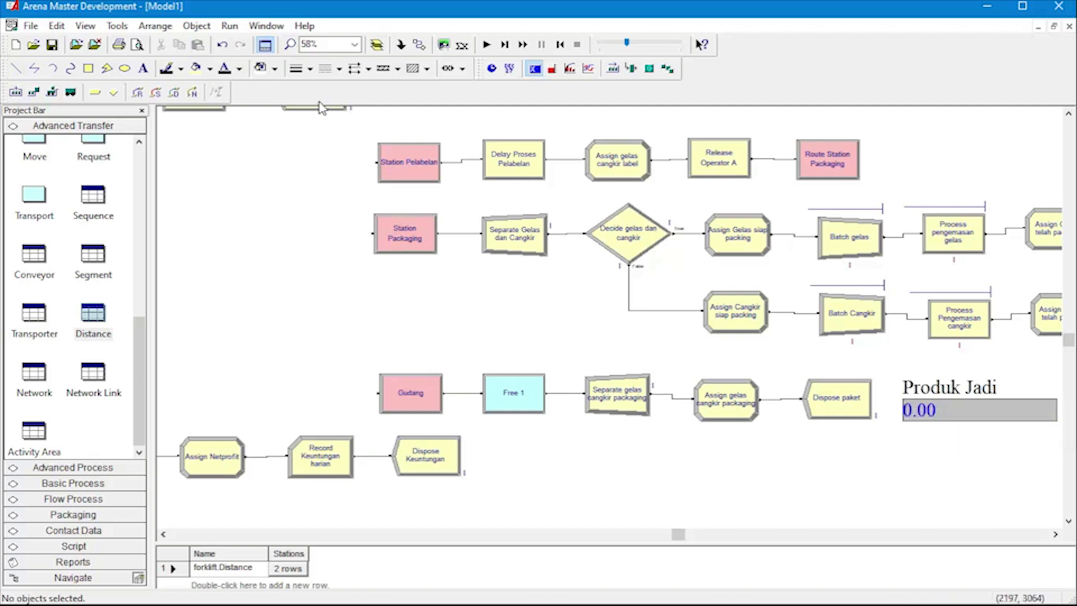
# - Add a variable display for the expression Keuntungan, titled Keuntungan, to the right of Dispose Keuntungan
pyautogui.click(534, 69)
pyautogui.click(574, 189)
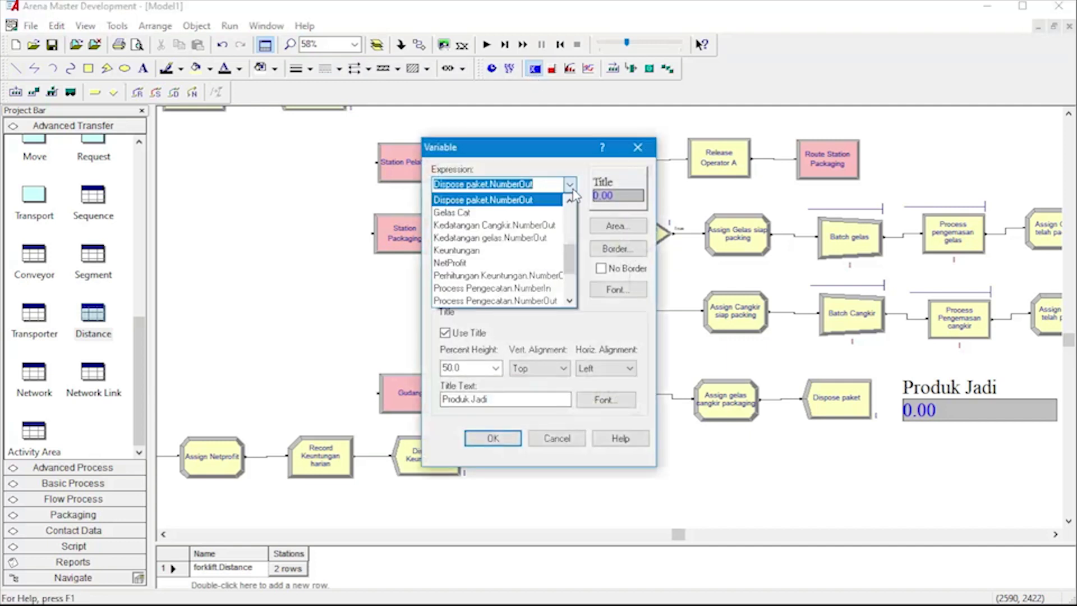
pyautogui.click(537, 257)
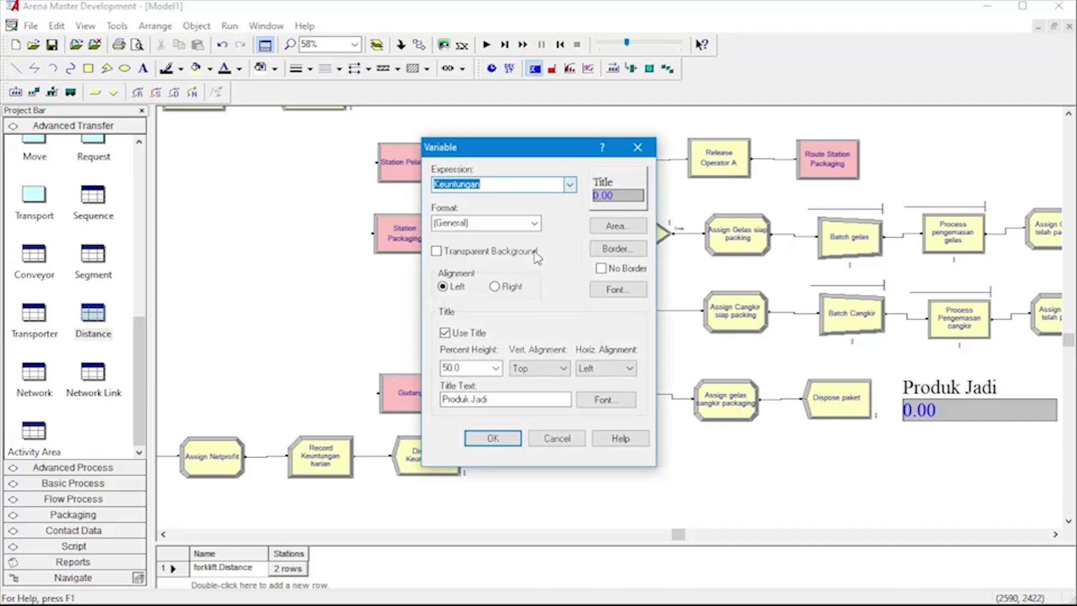
pyautogui.click(492, 399)
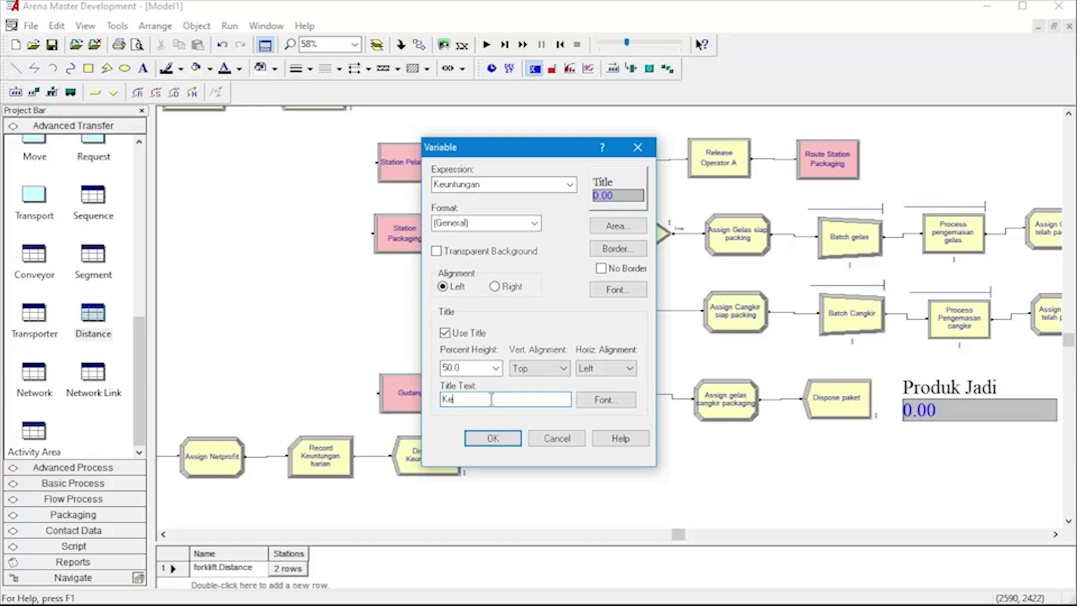
pyautogui.press('Return')
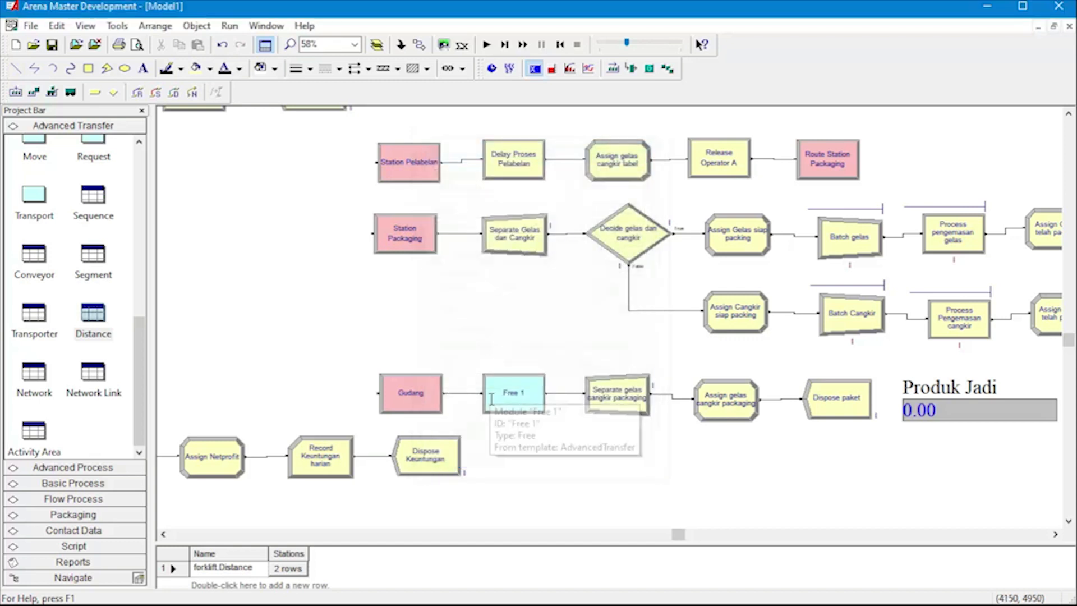
pyautogui.click(652, 484)
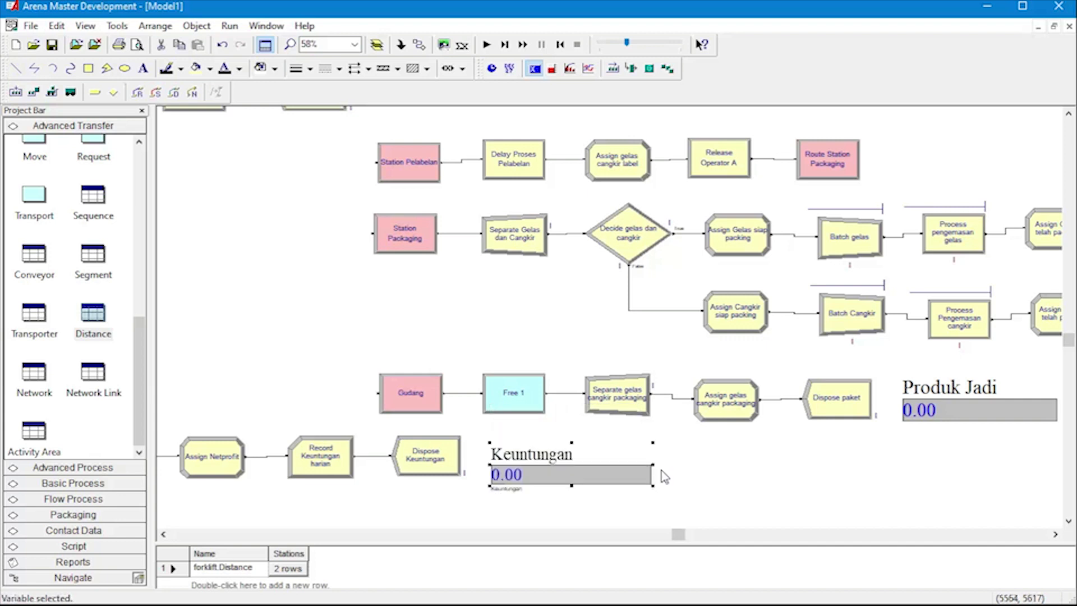
pyautogui.click(707, 480)
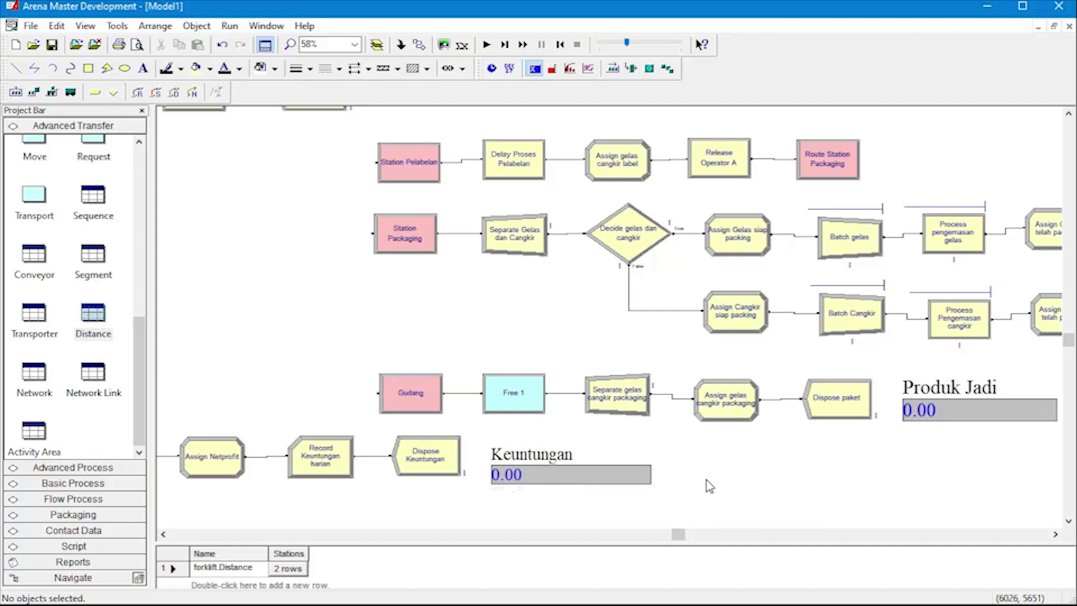
# - Set the replication length to 8 hours in the run setup
pyautogui.click(229, 26)
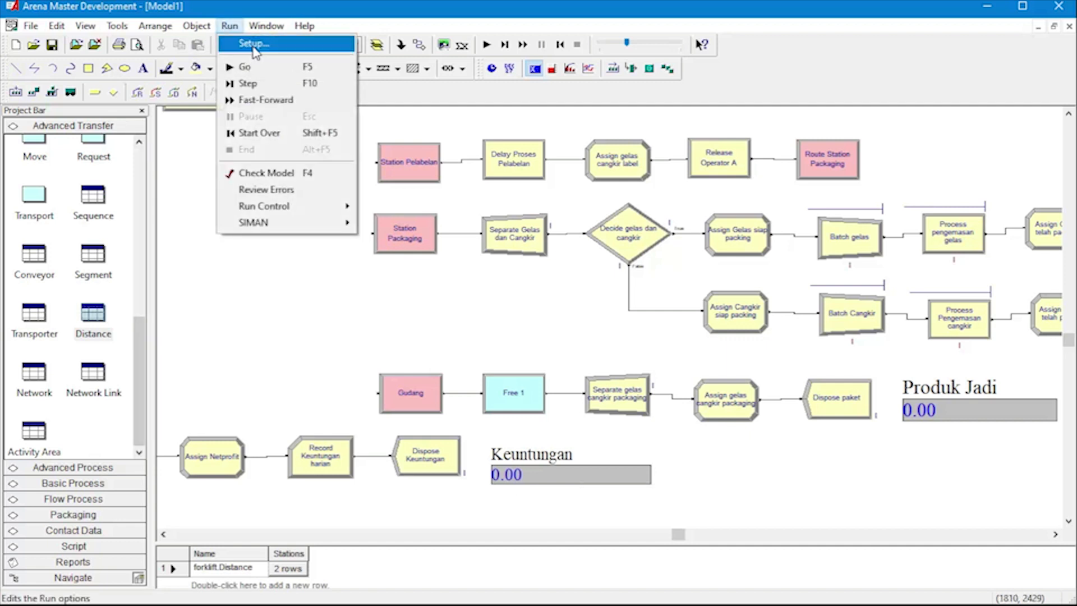
pyautogui.click(255, 43)
pyautogui.click(437, 334)
pyautogui.moveTo(440, 299); pyautogui.dragTo(387, 299)
pyautogui.write('8')
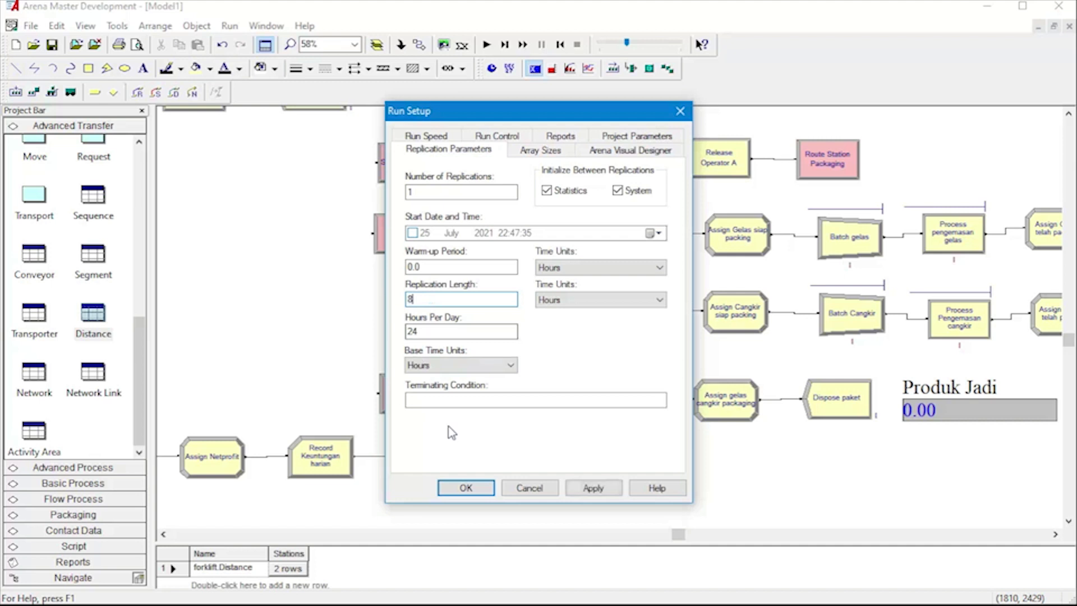
pyautogui.click(466, 485)
# - Run the simulation and examine the process rows and the Produk Jadi and Keuntungan displays
pyautogui.click(487, 44)
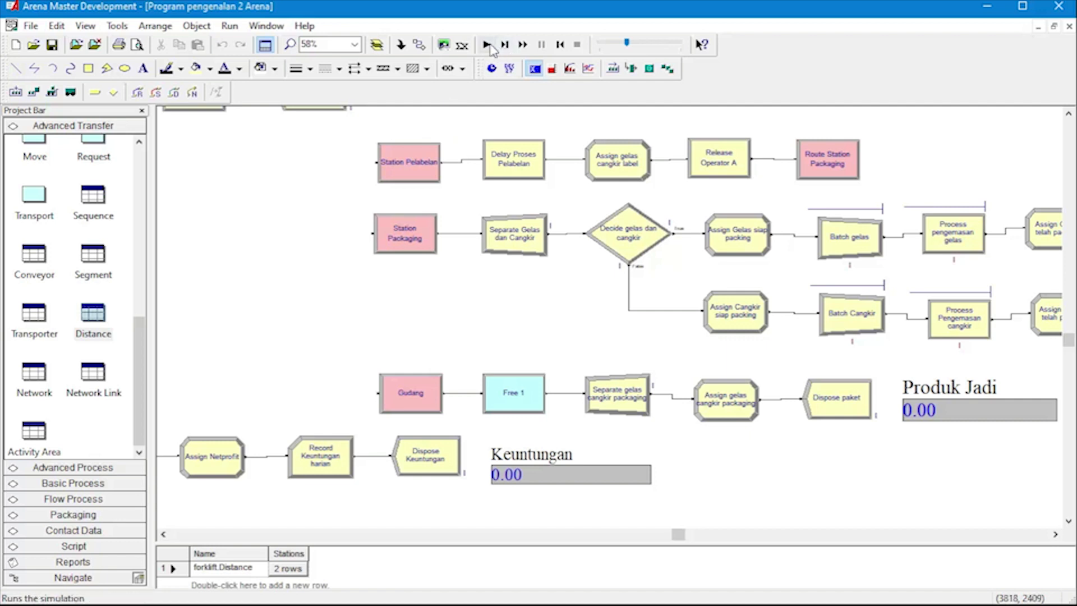
pyautogui.click(488, 45)
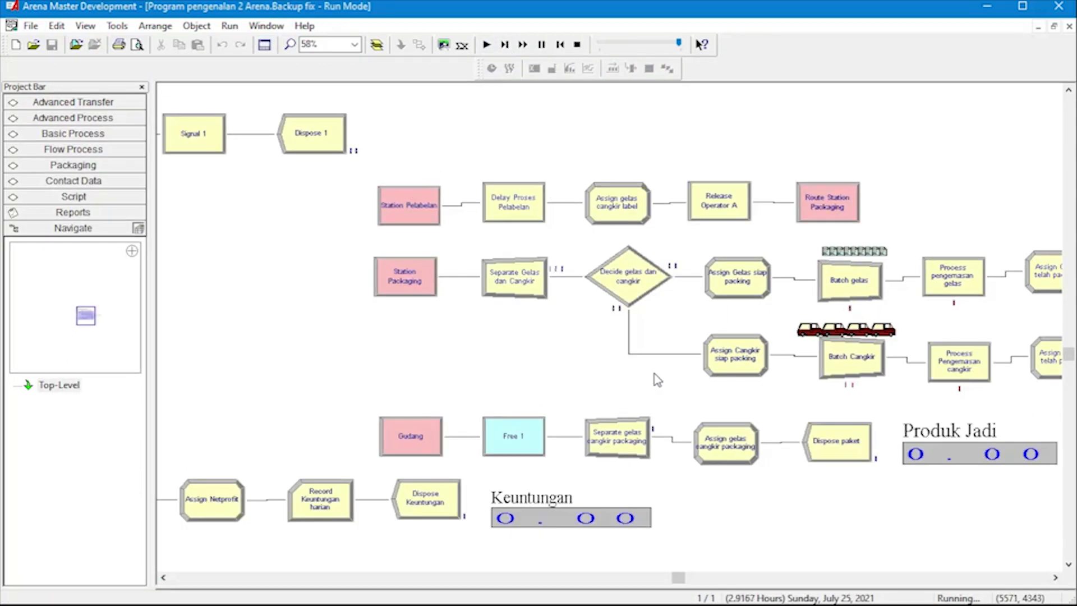
pyautogui.scroll(5, 658, 380)
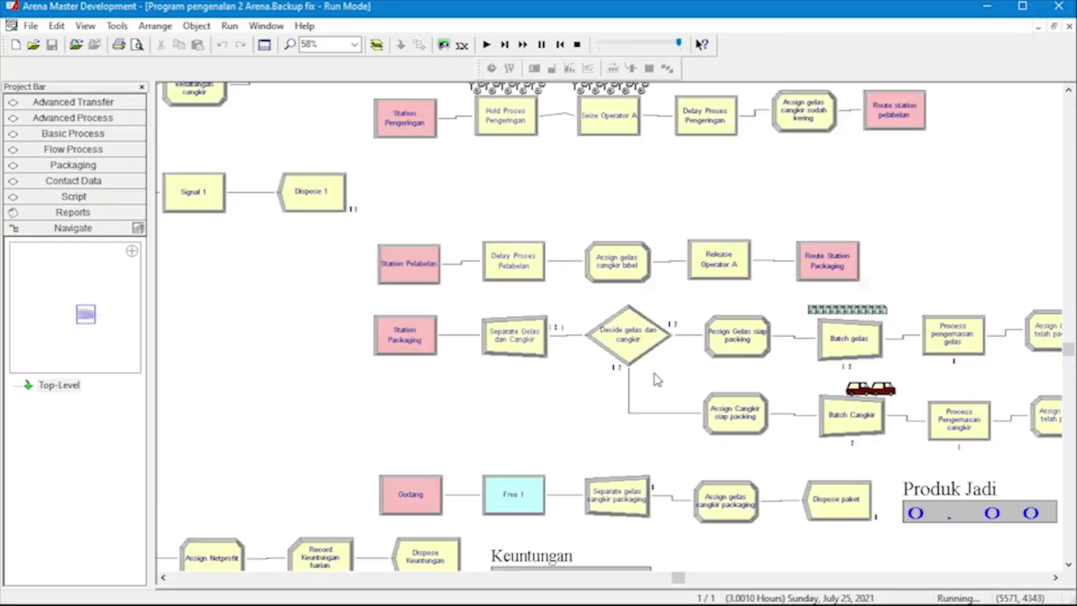
pyautogui.scroll(-2, 666, 406)
pyautogui.scroll(-4, 667, 394)
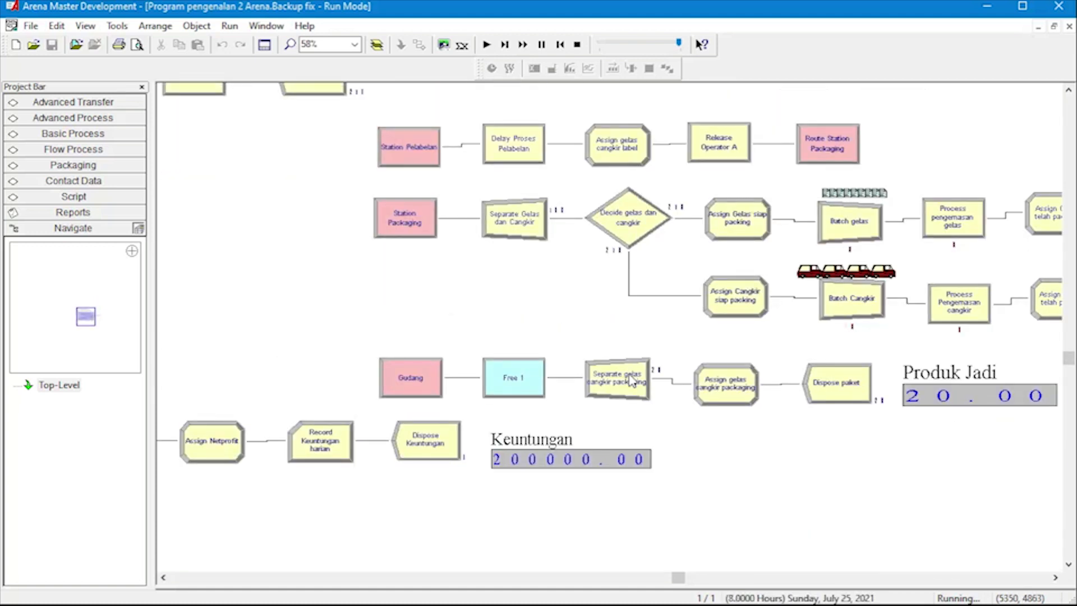